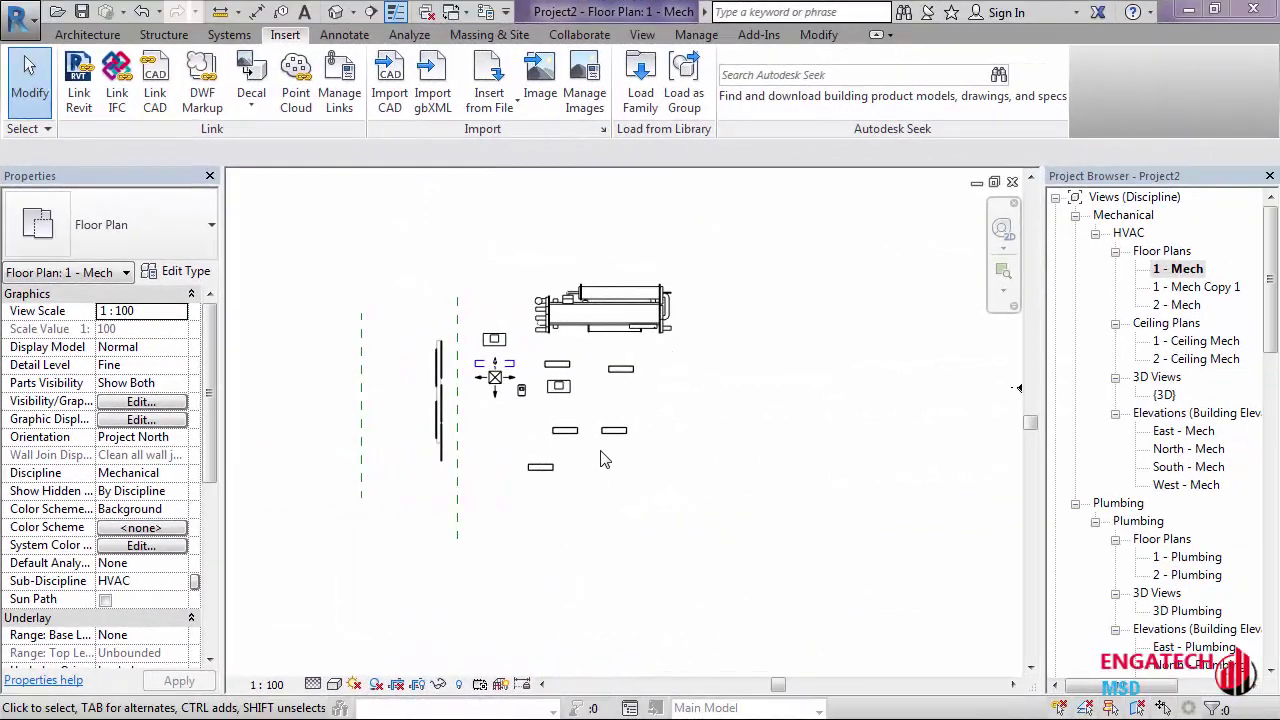
In the Revit plan, select and deselect the equipment, chiller and light fixtures to inspect them
middle_click_drag(538, 403, 430, 488)
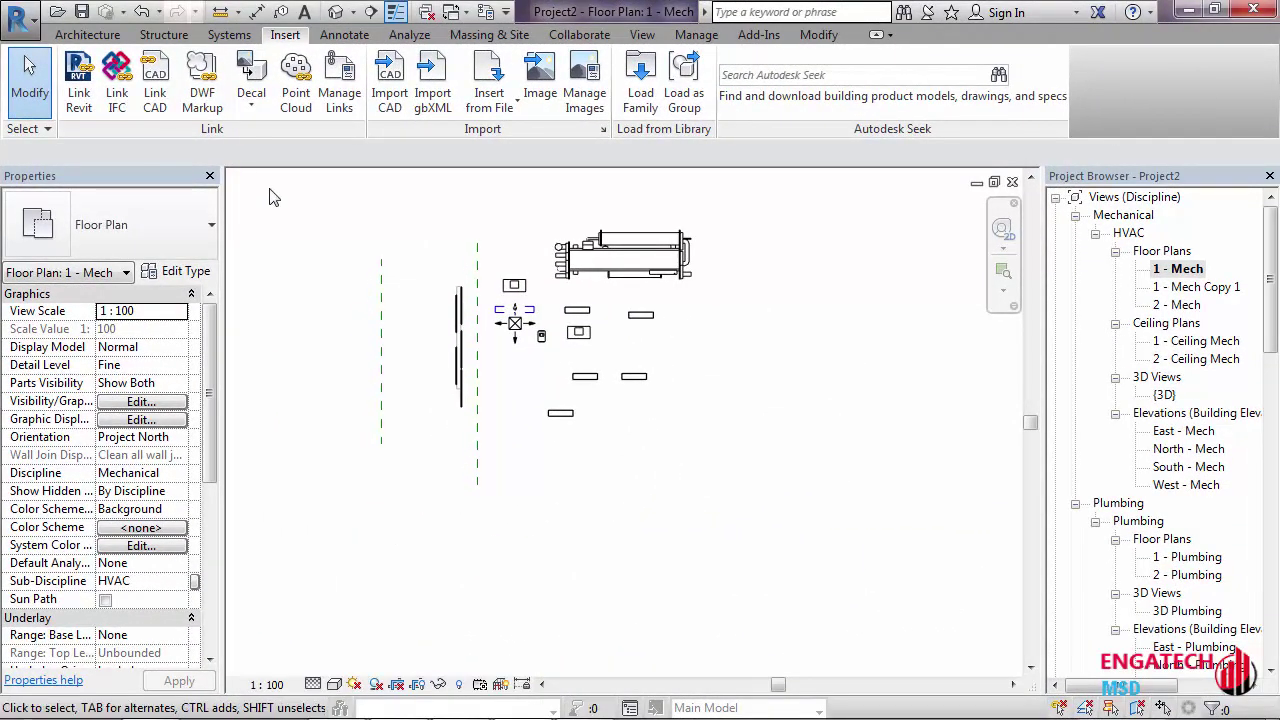
left_click_drag(668, 373, 794, 517)
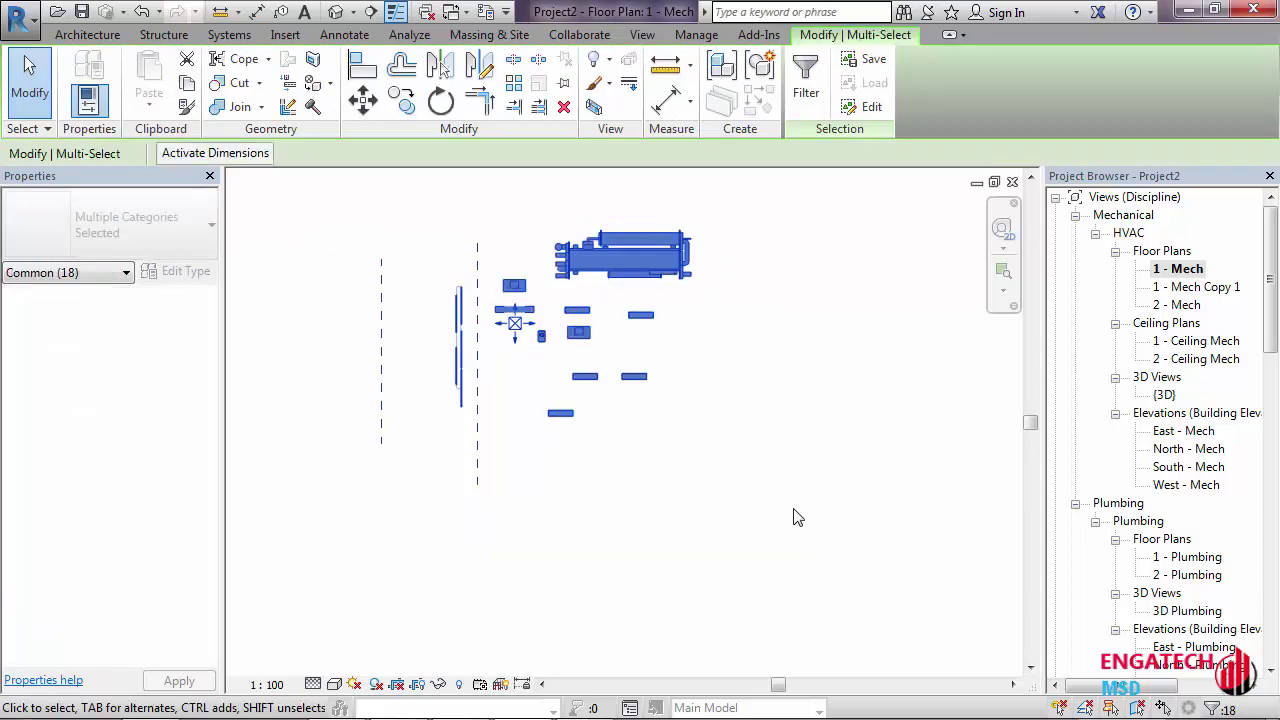
left_click(739, 472)
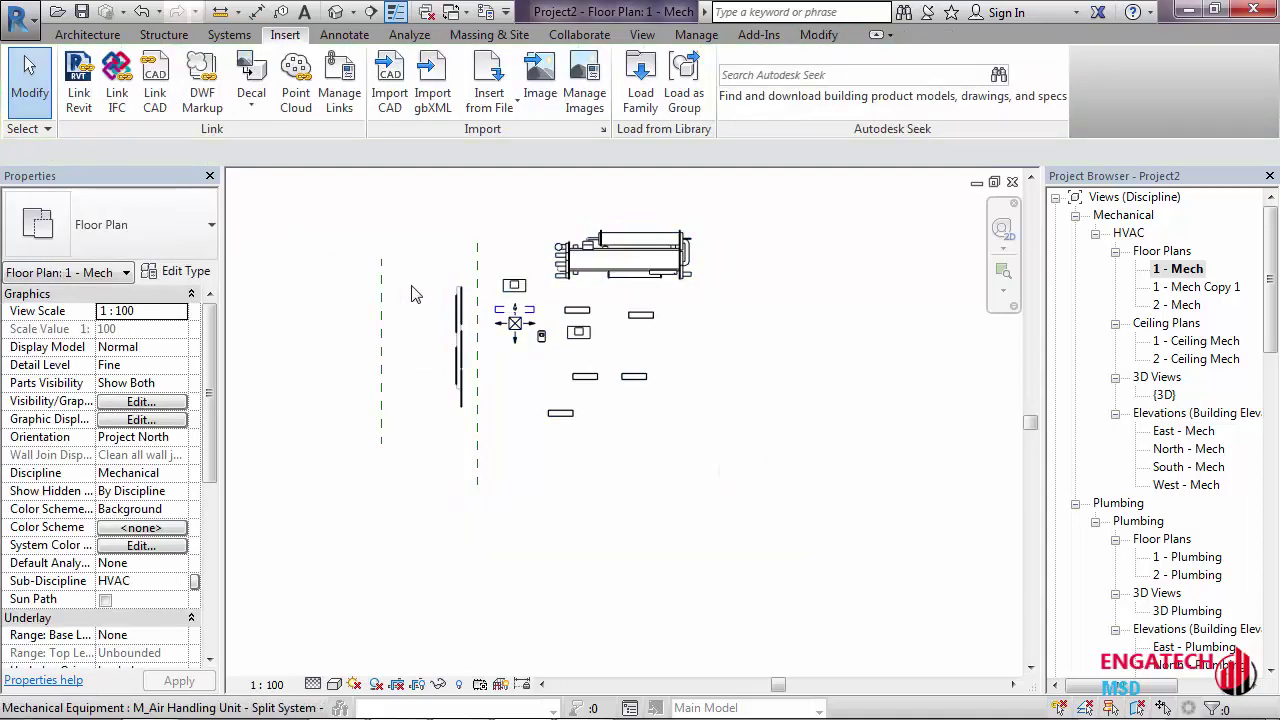
left_click_drag(334, 213, 792, 536)
left_click(666, 450)
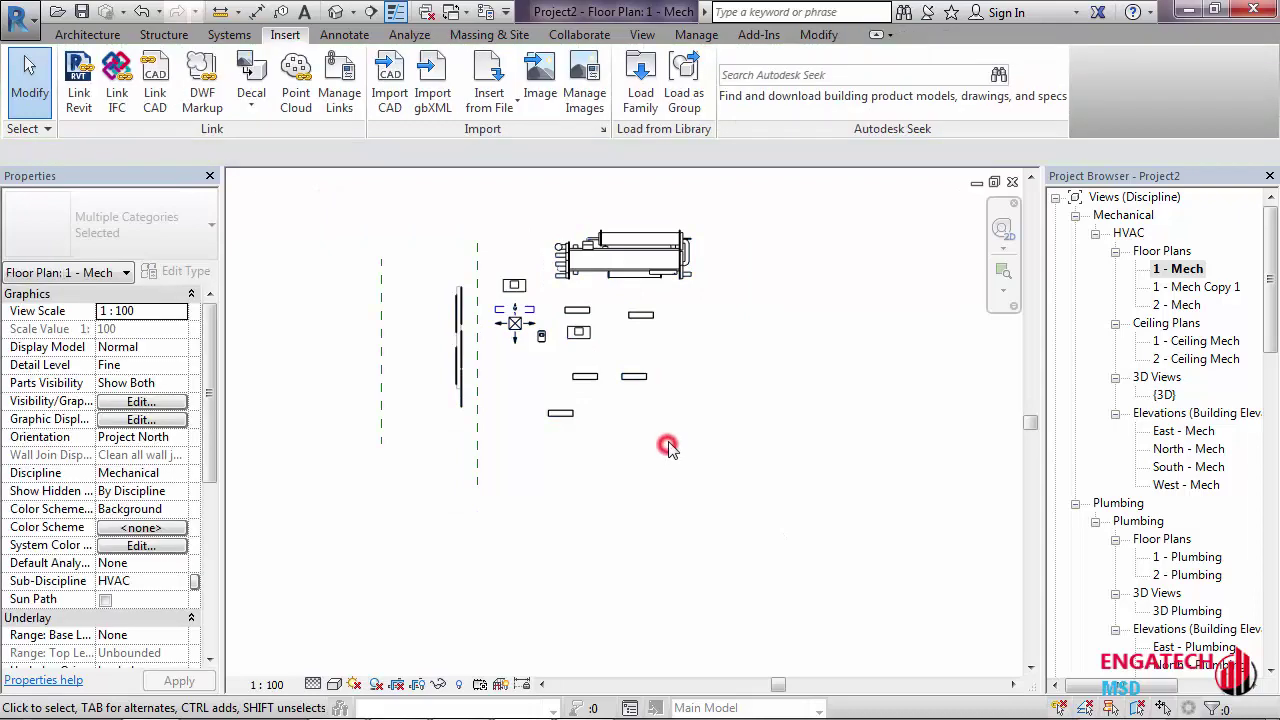
left_click(613, 285)
key("Escape")
scroll(580, 335, "up", 4)
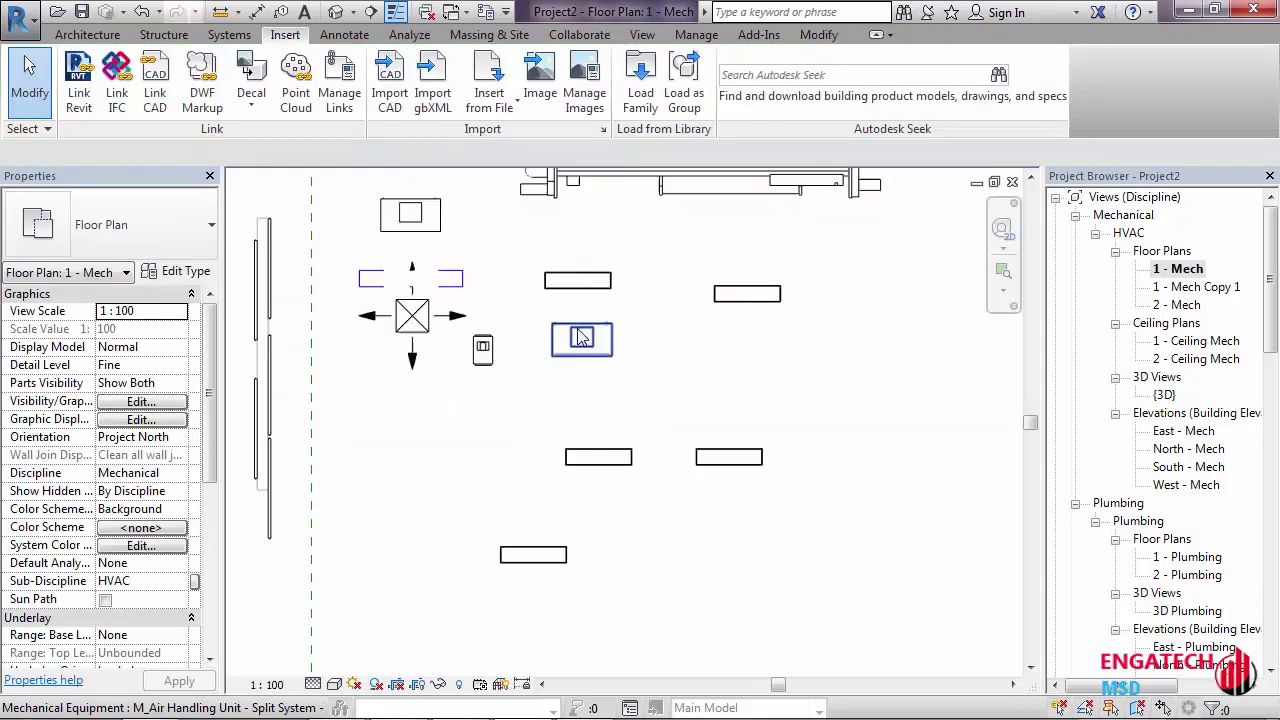
left_click(580, 292)
key("Escape")
left_click(747, 295)
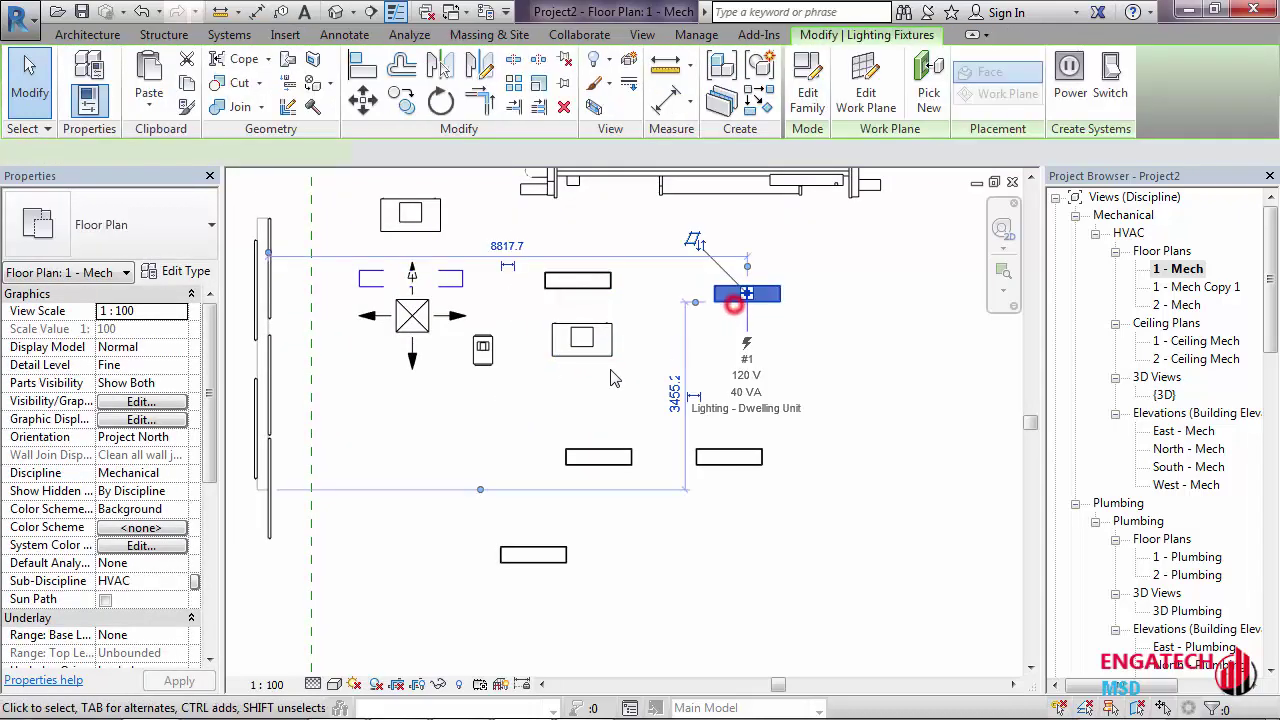
key("Escape")
left_click(555, 366)
key("Escape")
Pan to the chiller and repeatedly window-select, then clear, all elements in the plan
middle_click_drag(551, 351, 731, 480)
scroll(605, 345, "down", 2)
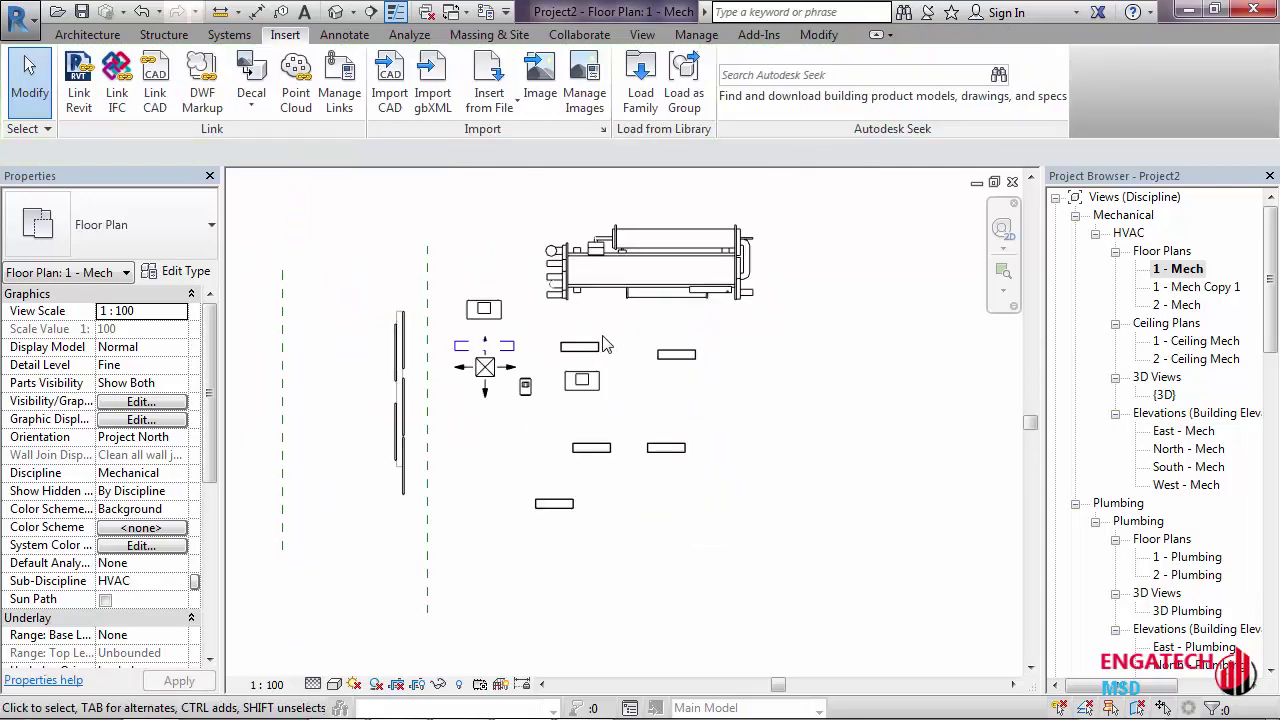
scroll(607, 328, "down", 2)
left_click_drag(317, 197, 785, 535)
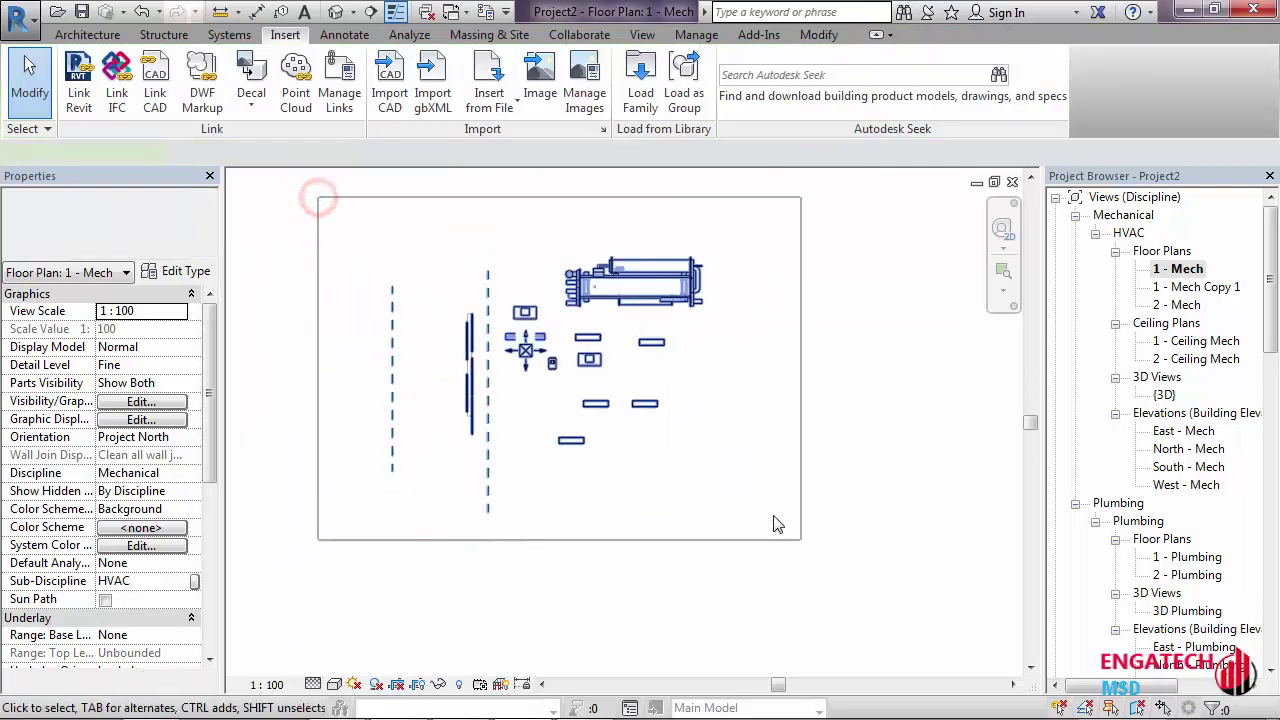
key("Escape")
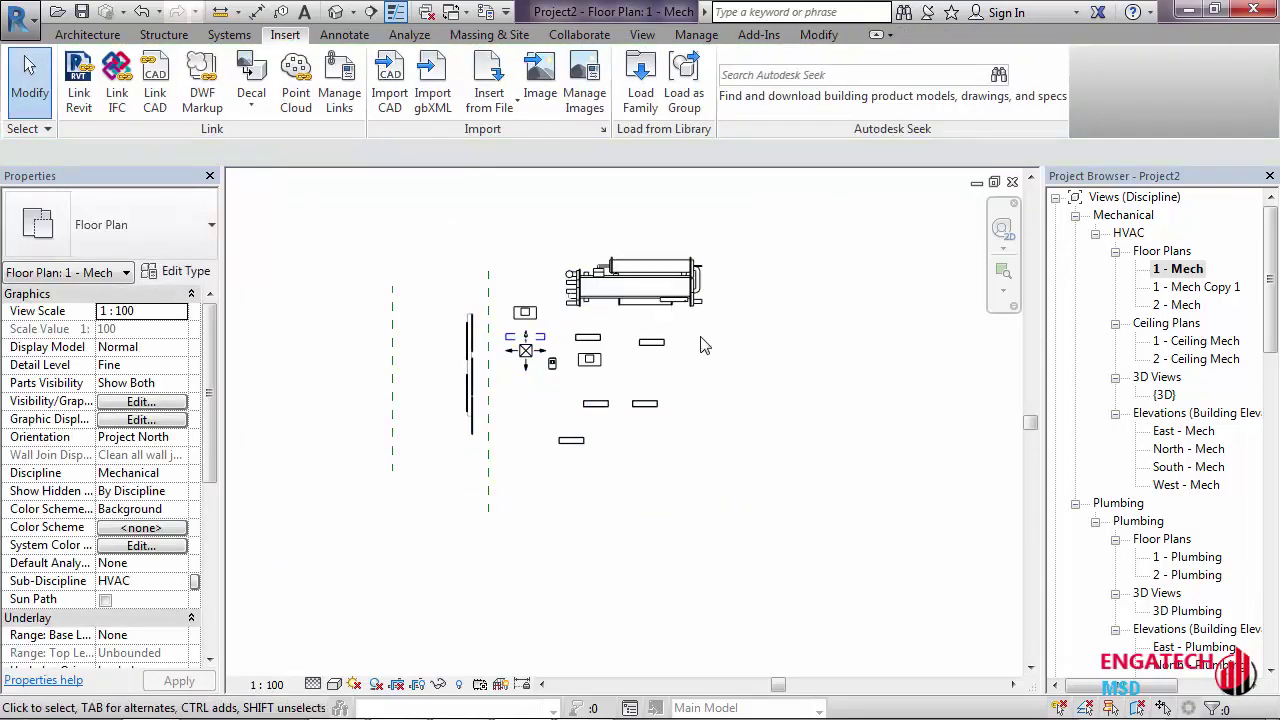
left_click_drag(349, 205, 820, 534)
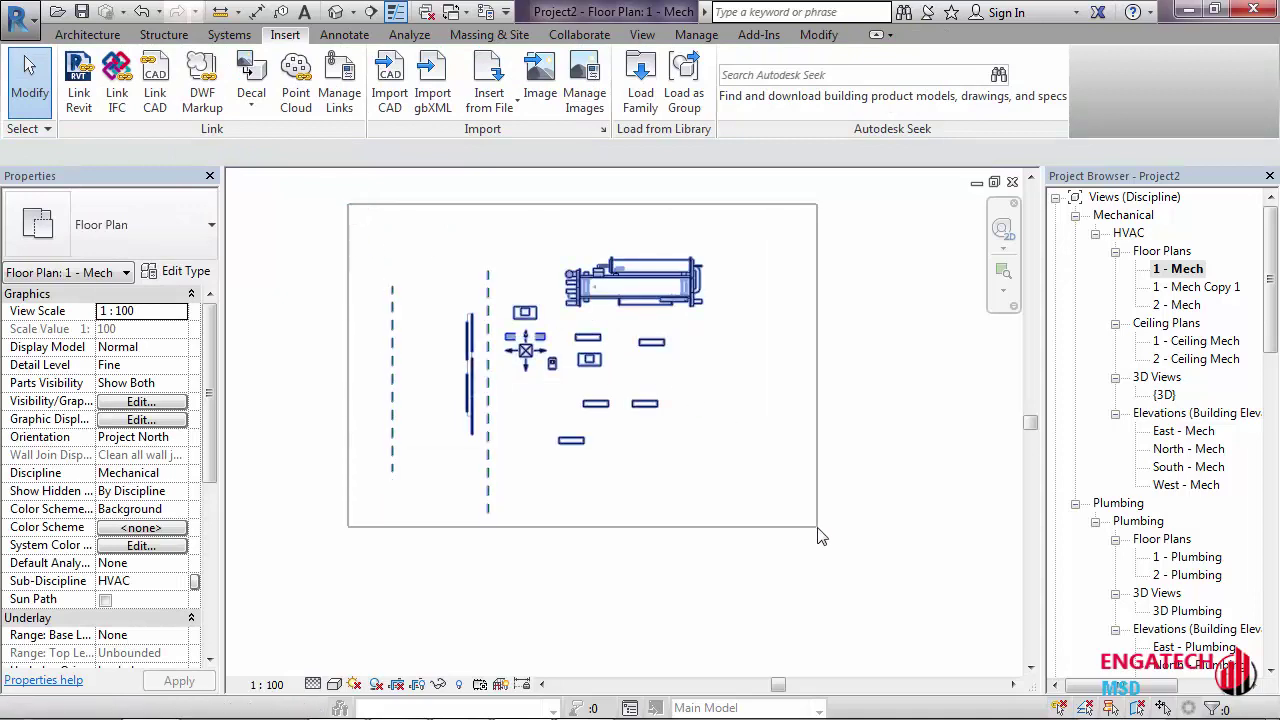
key("Escape")
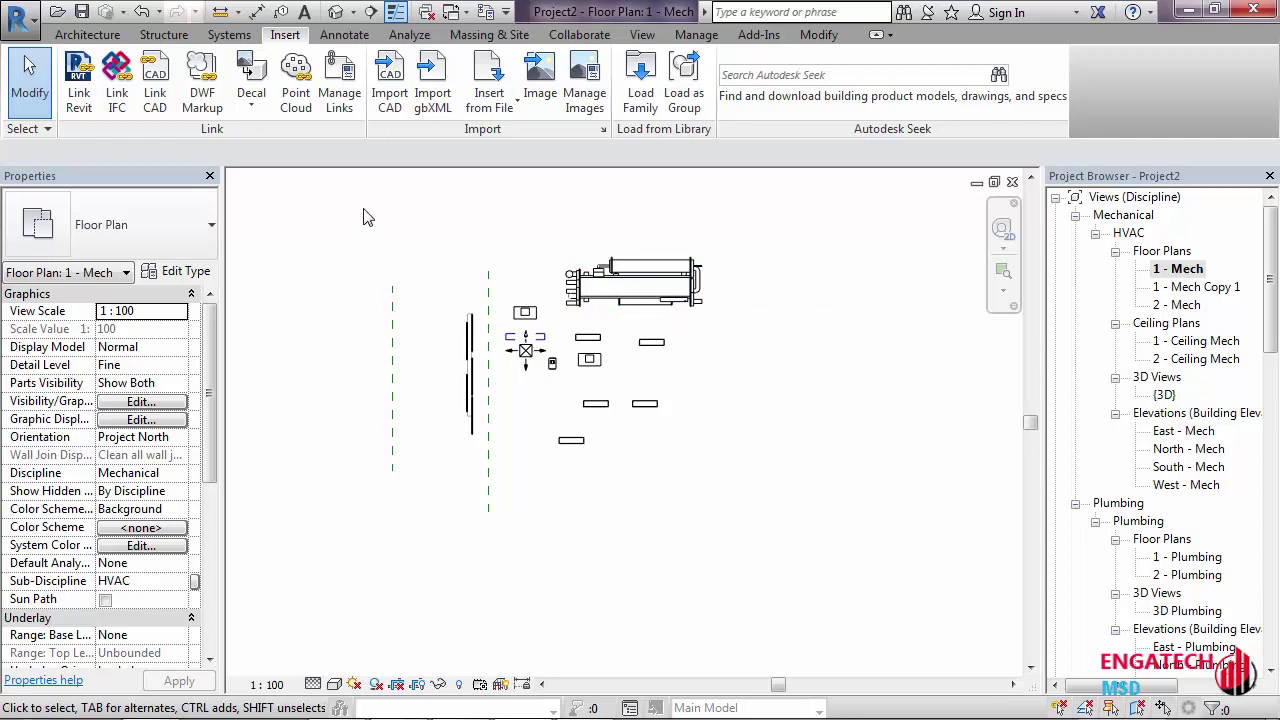
left_click_drag(652, 407, 784, 556)
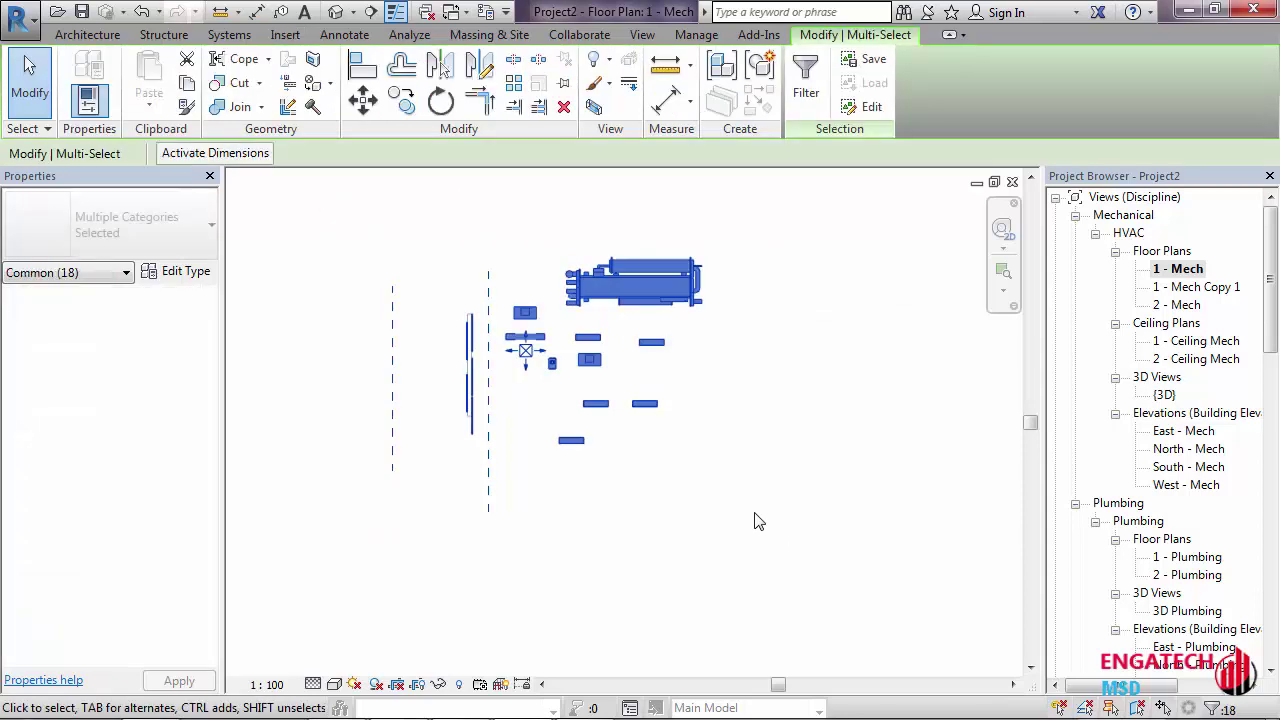
left_click(740, 498)
left_click_drag(314, 192, 835, 552)
left_click(746, 440)
In Windows Explorer, refresh the 8 - File tai lieu dinh kem course folder and browse its subfolders
left_click(145, 702)
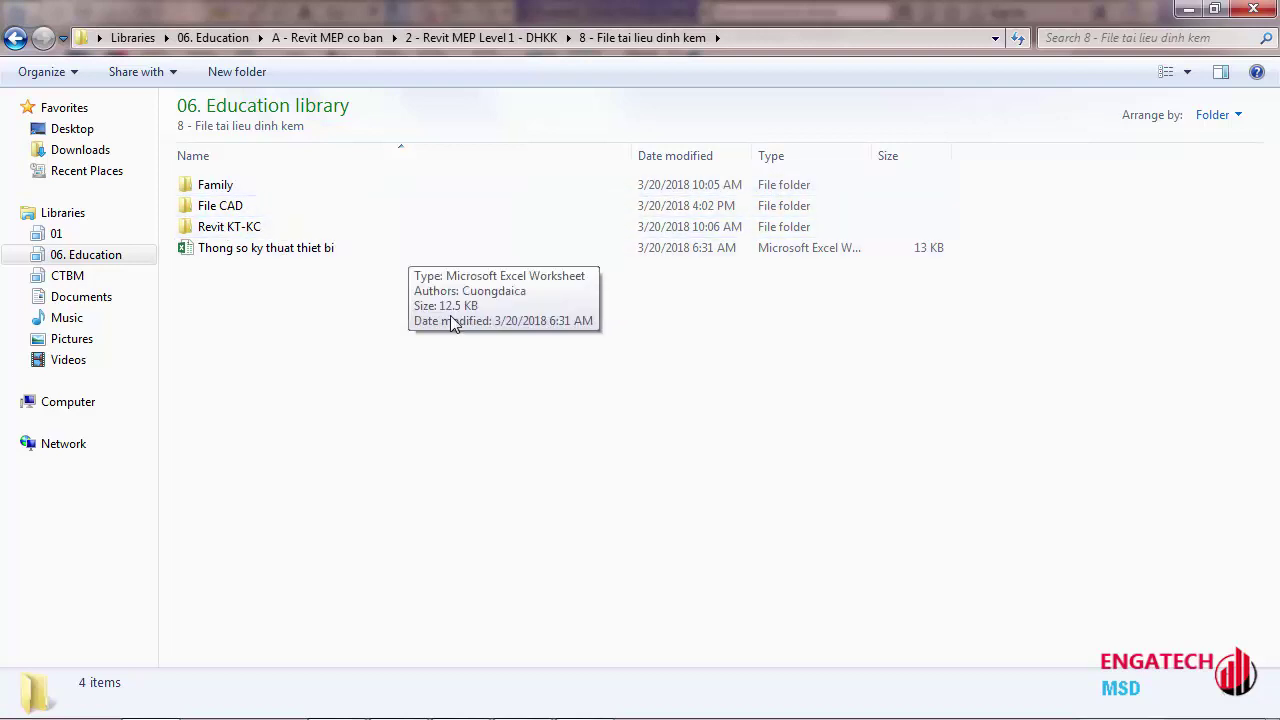
right_click(304, 290)
left_click(358, 402)
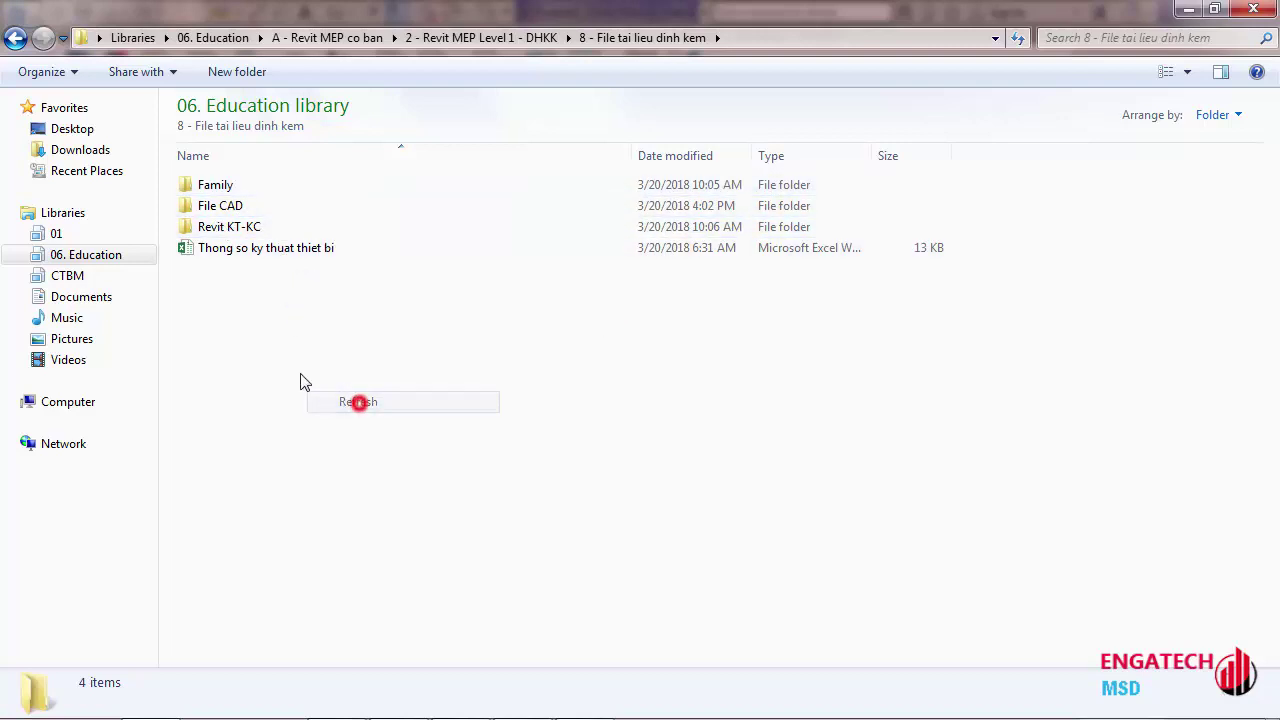
left_click(231, 186)
left_click(236, 206)
left_click(238, 230)
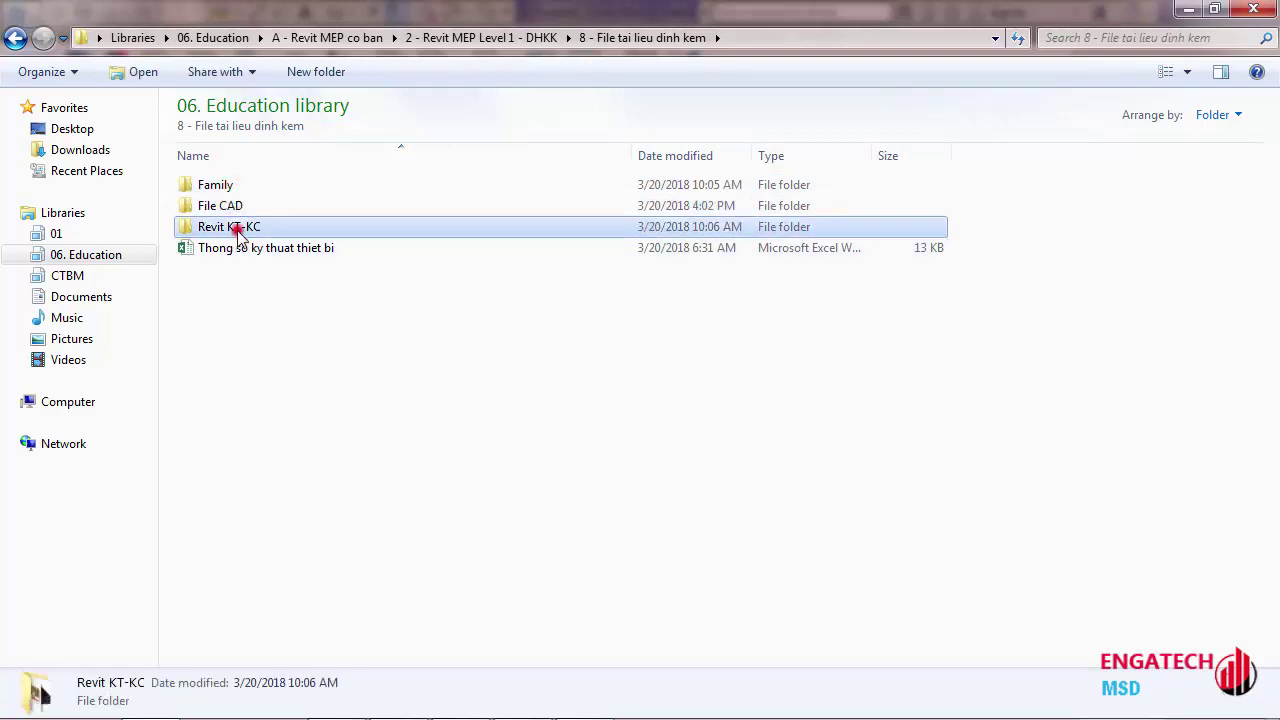
right_click(314, 333)
left_click(358, 443)
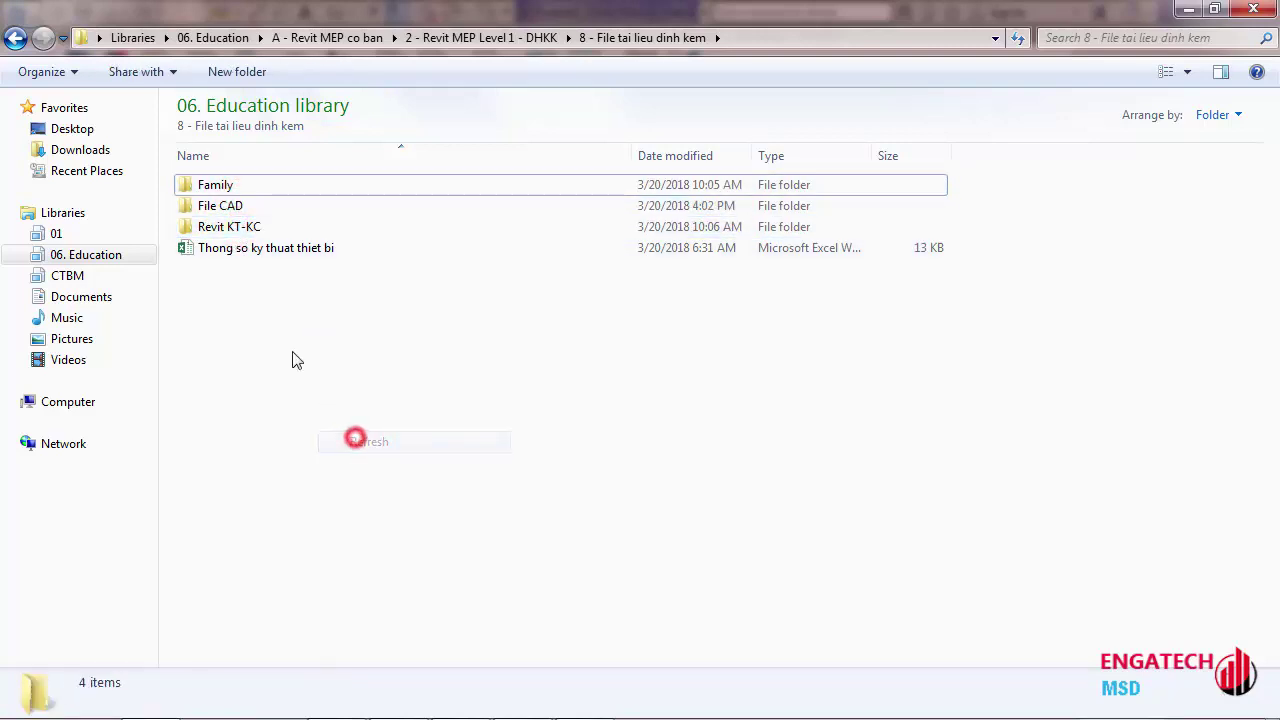
Open the File CAD folder, refresh it, and locate the Nha dieu hanh_DHKK drawing
double_click(213, 210)
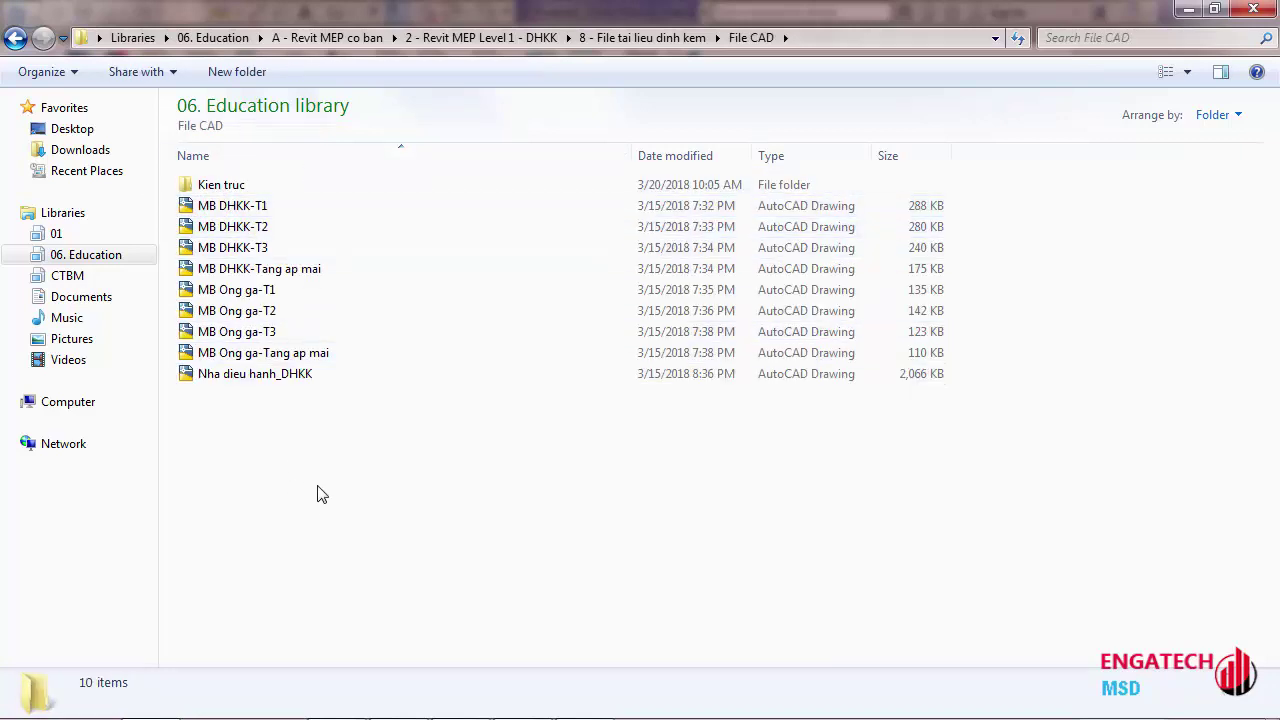
right_click(373, 471)
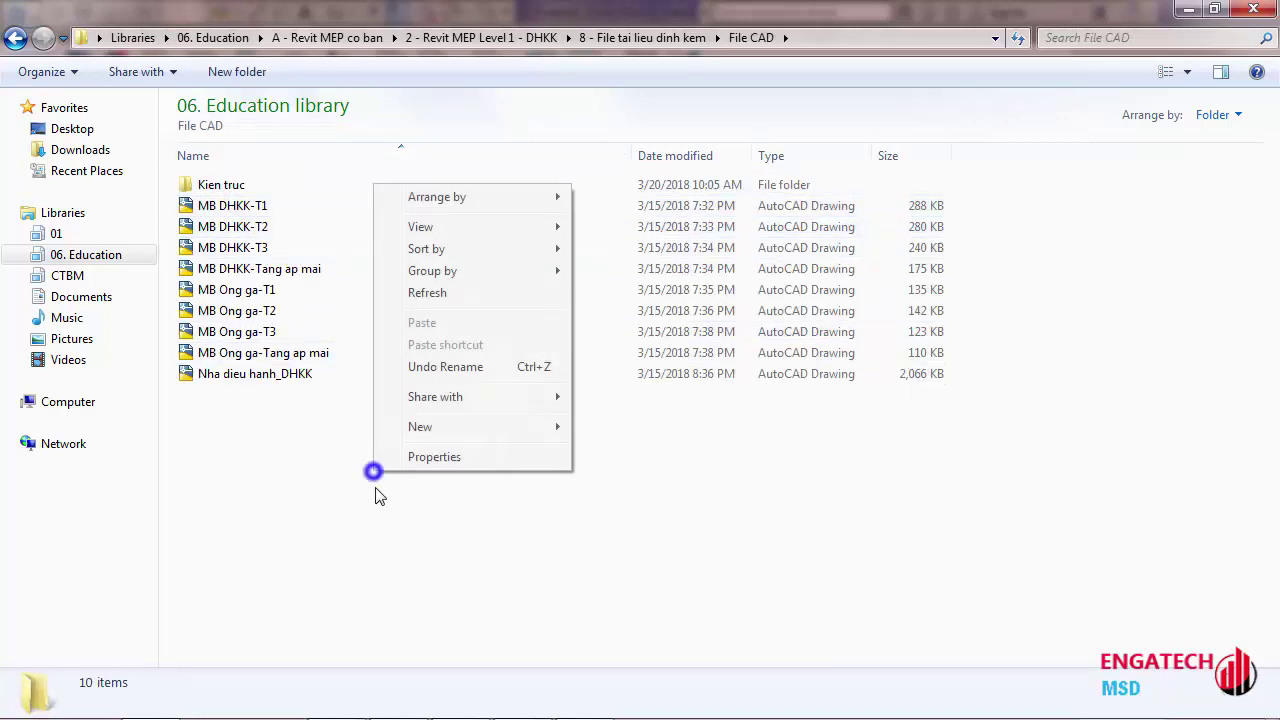
left_click(427, 295)
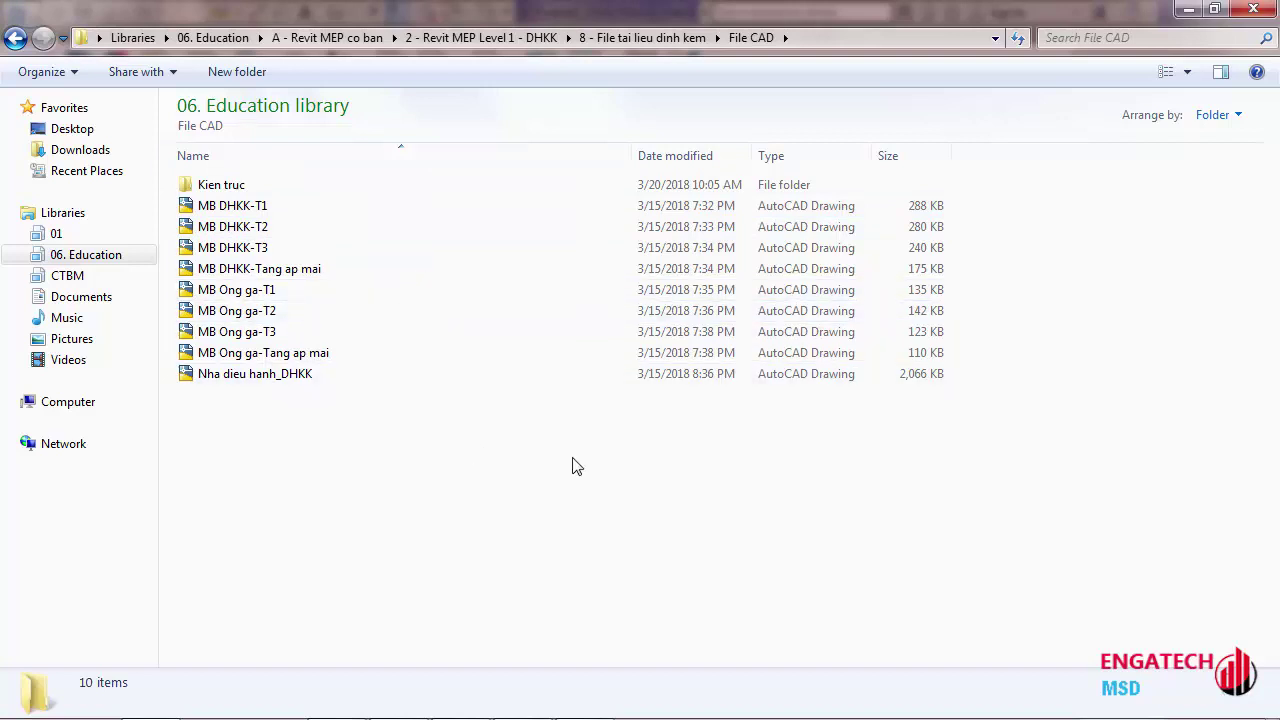
right_click(408, 433)
right_click(326, 458)
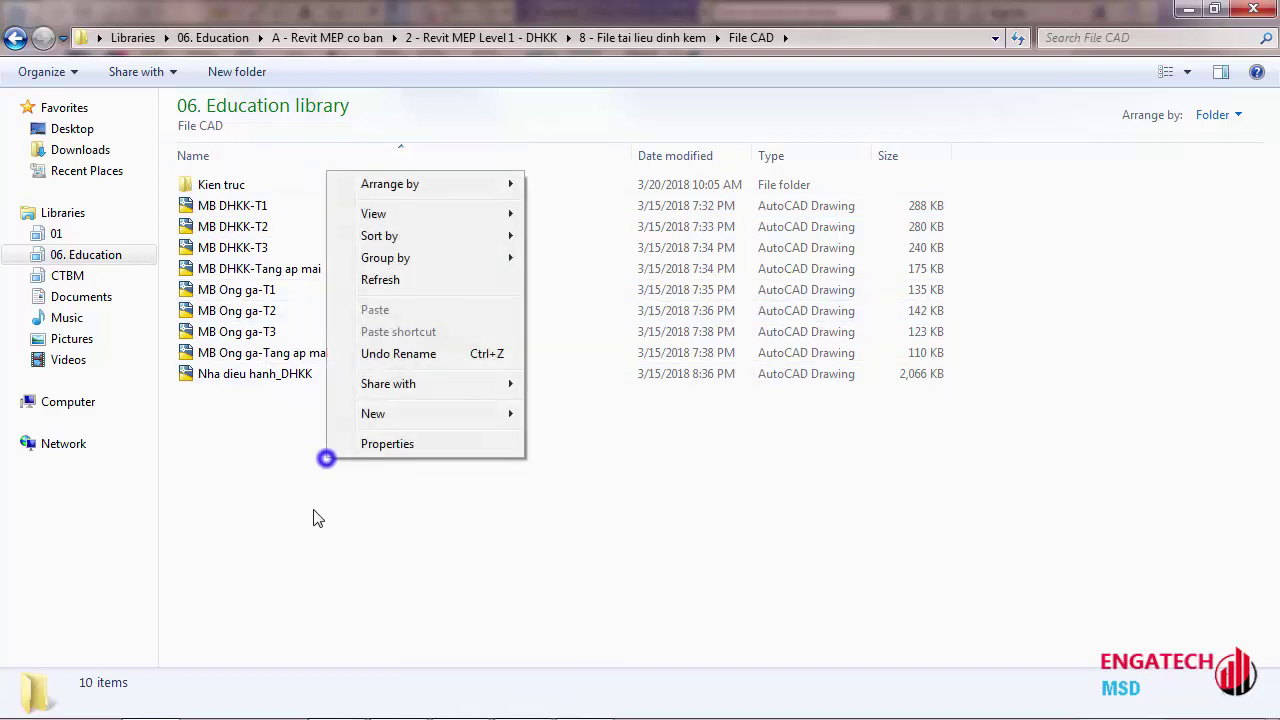
left_click(375, 285)
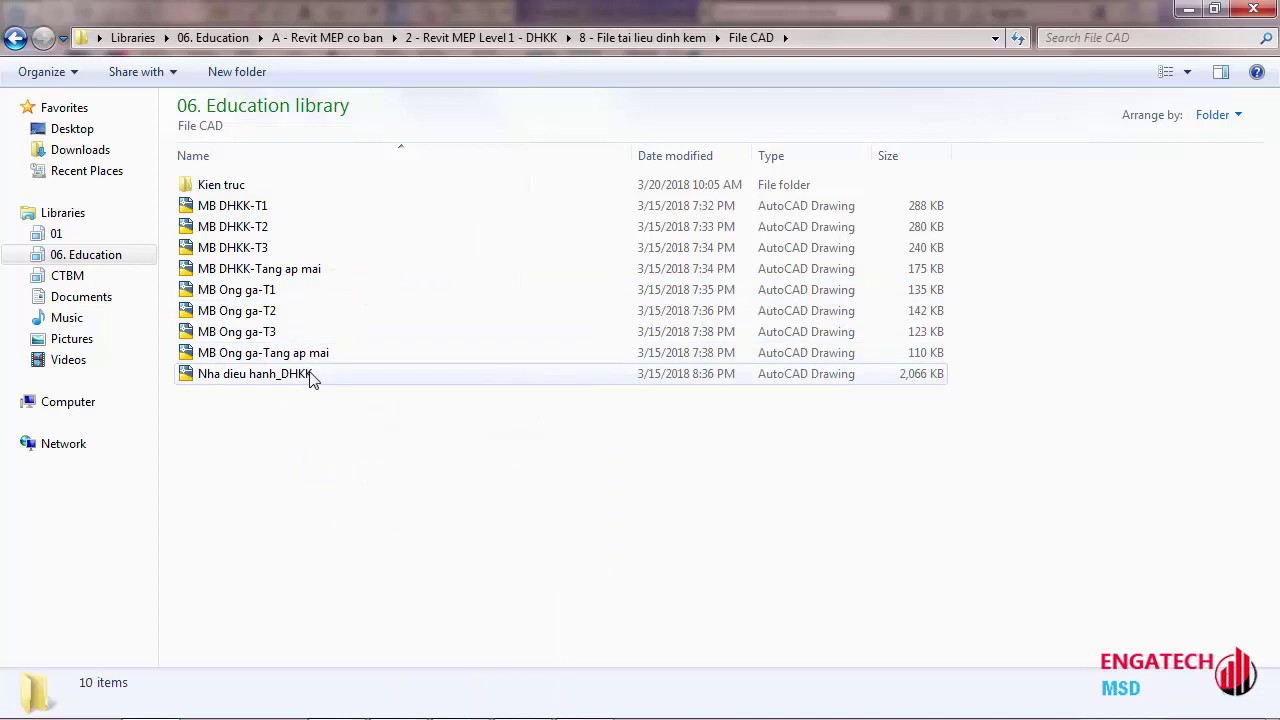
left_click(310, 376)
right_click(309, 403)
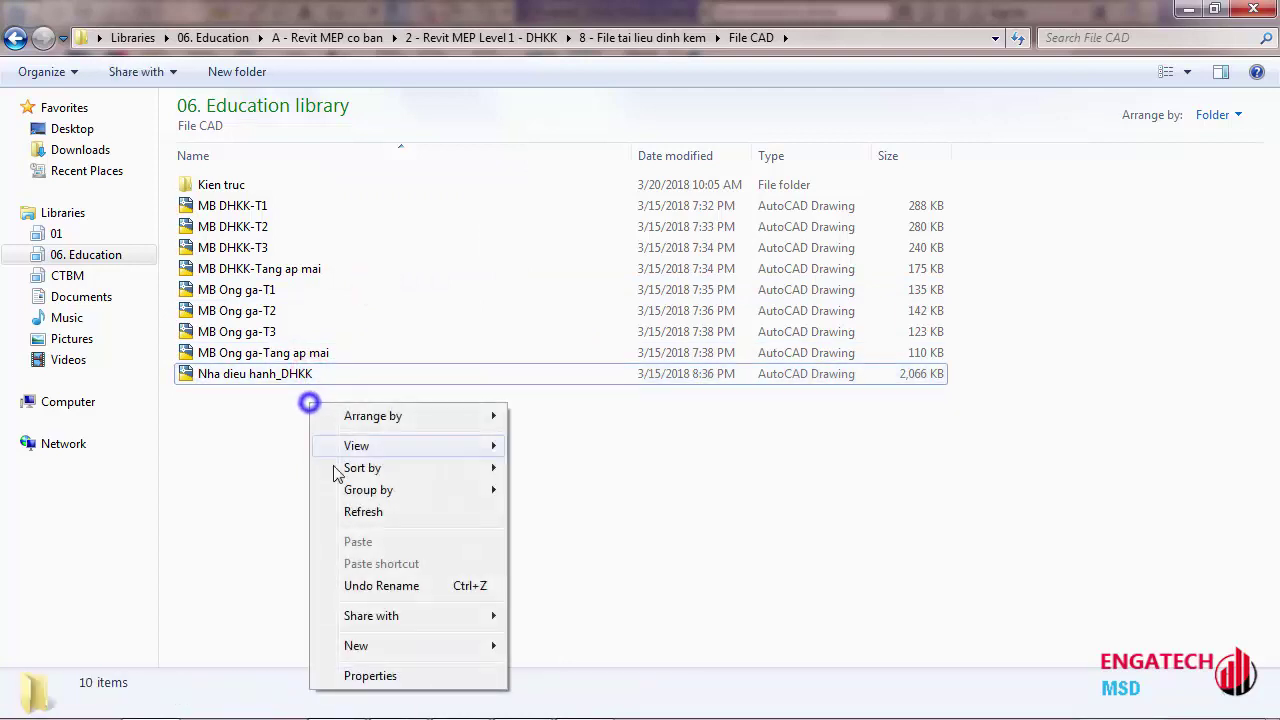
left_click(371, 515)
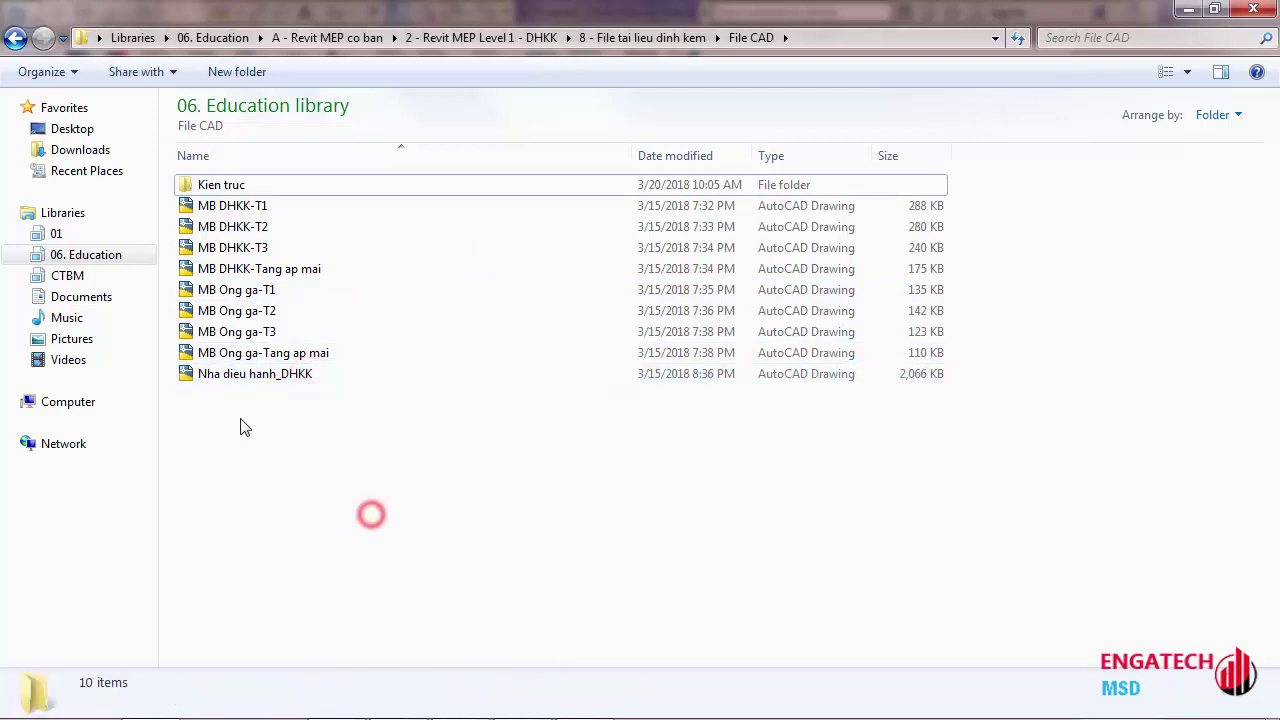
right_click(463, 476)
left_click(502, 298)
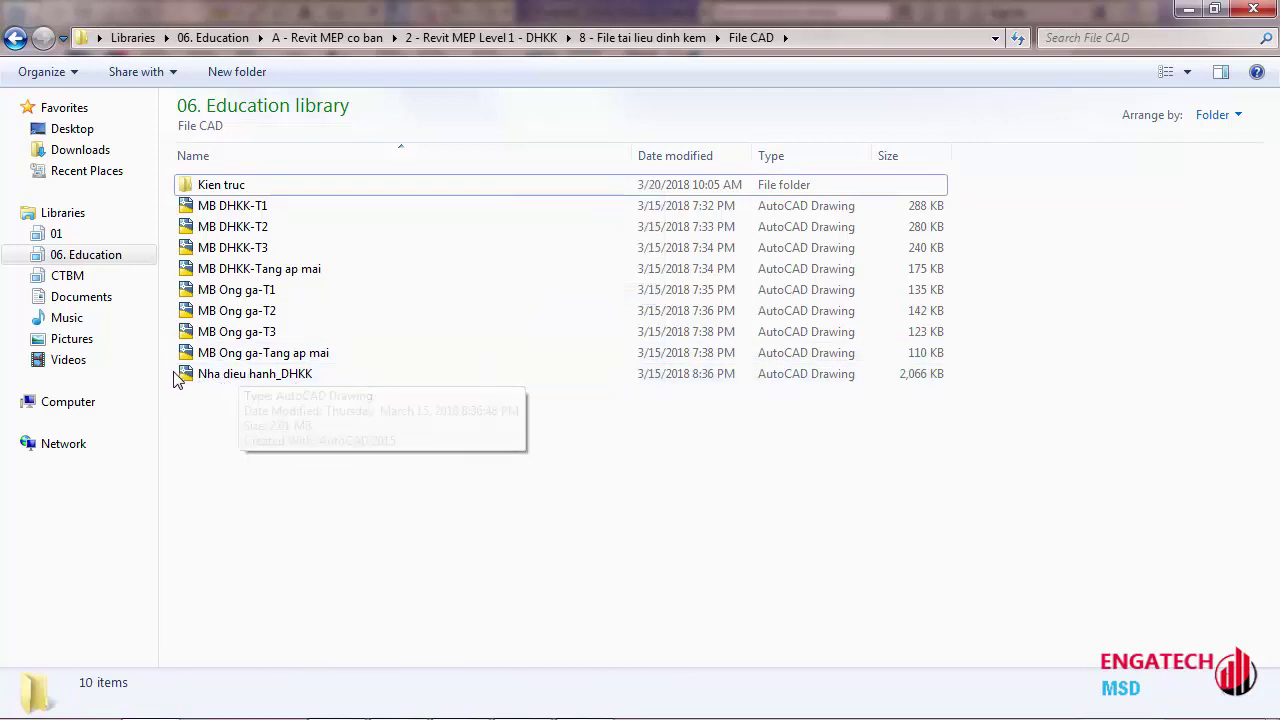
Open Nha dieu hanh_DHKK.dwg in AutoCAD, skipping the missing reference
double_click(320, 383)
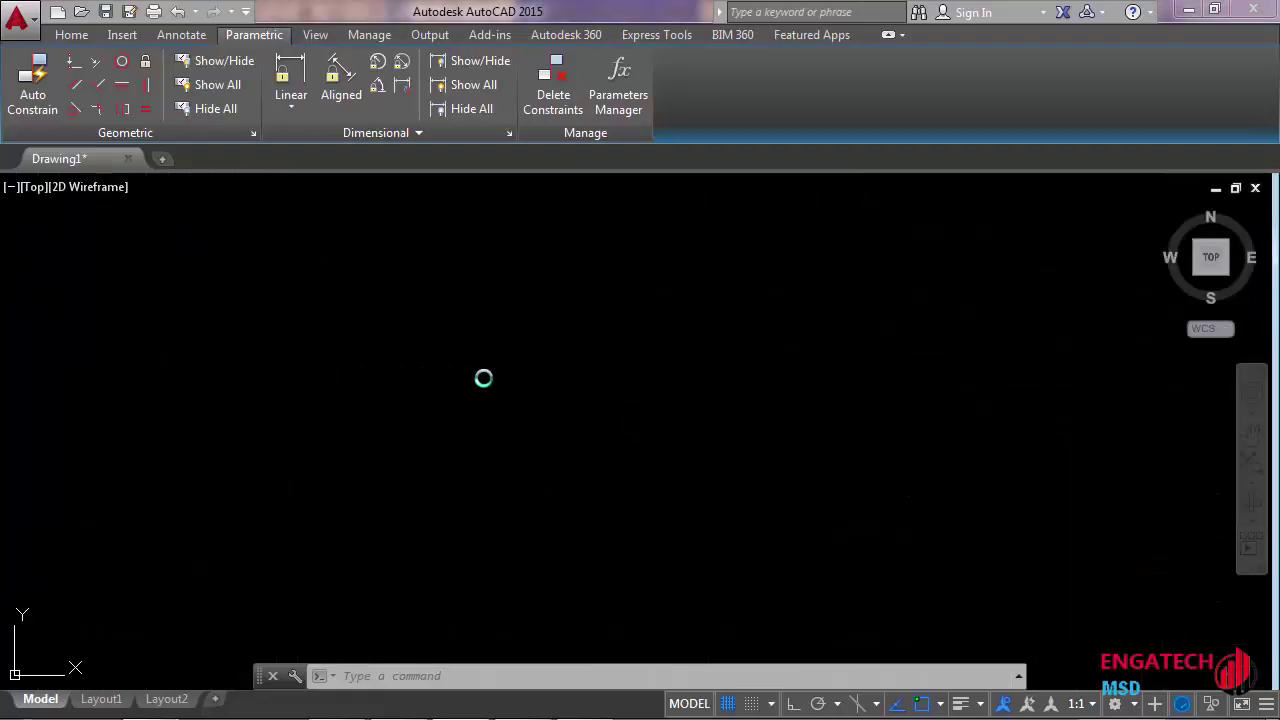
left_click(610, 408)
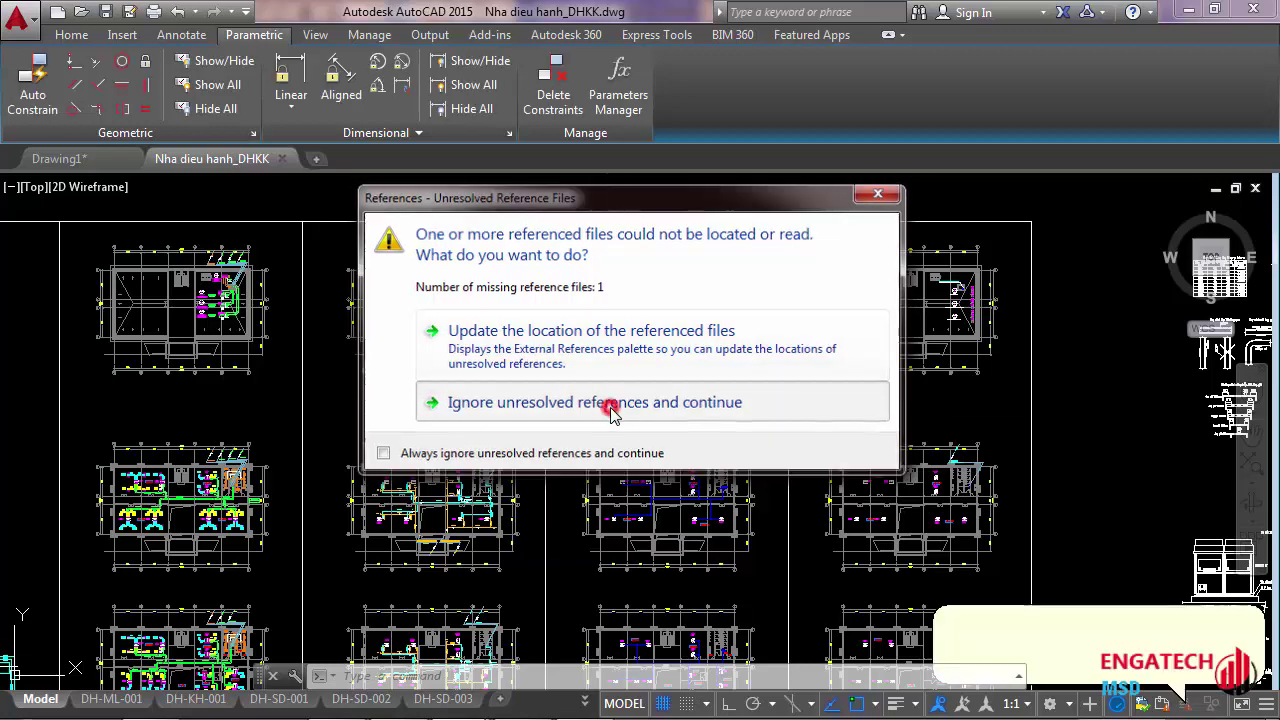
scroll(430, 505, "down", 5)
scroll(420, 460, "up", 2)
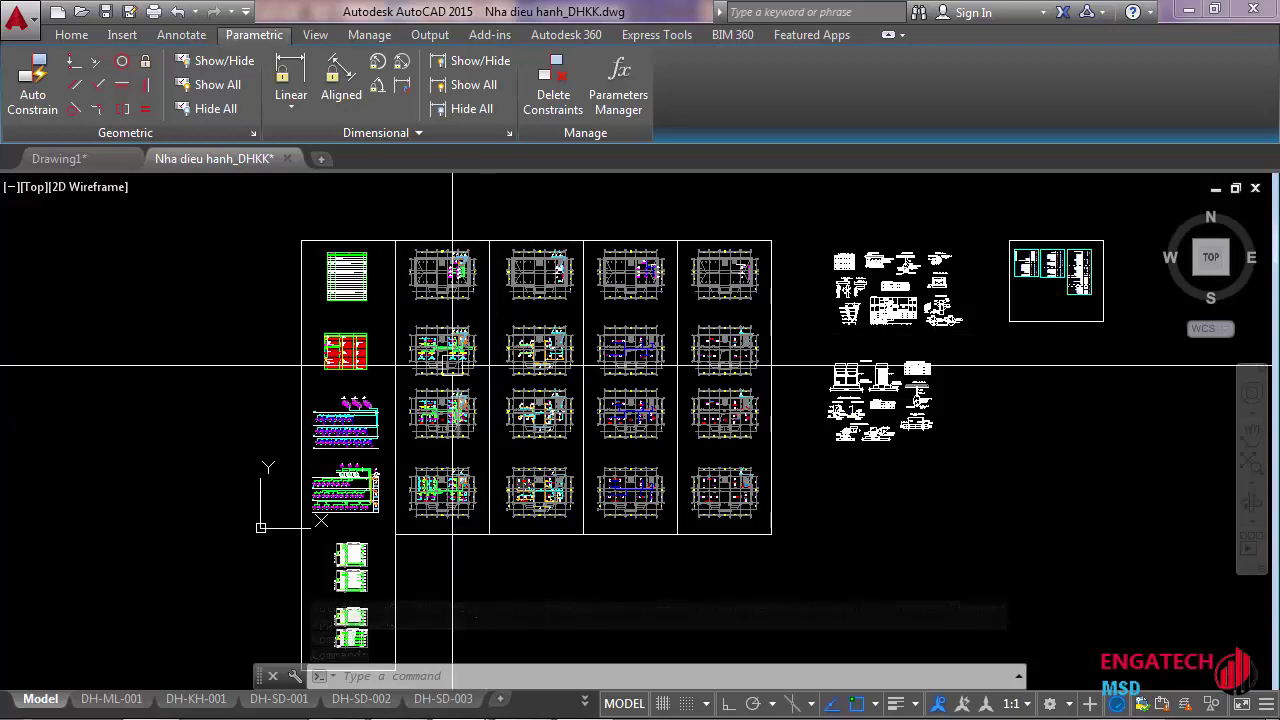
scroll(423, 350, "up", 2)
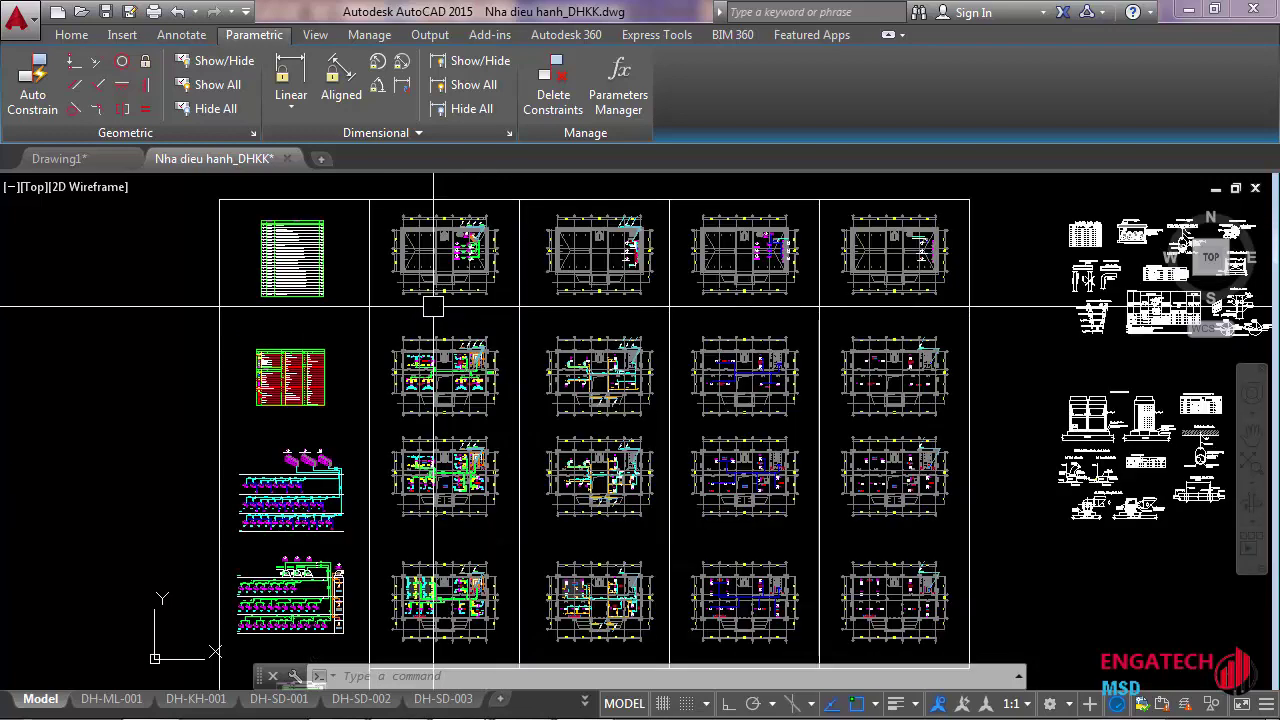
scroll(300, 280, "down", 5)
scroll(500, 400, "up", 1)
scroll(429, 319, "up", 3)
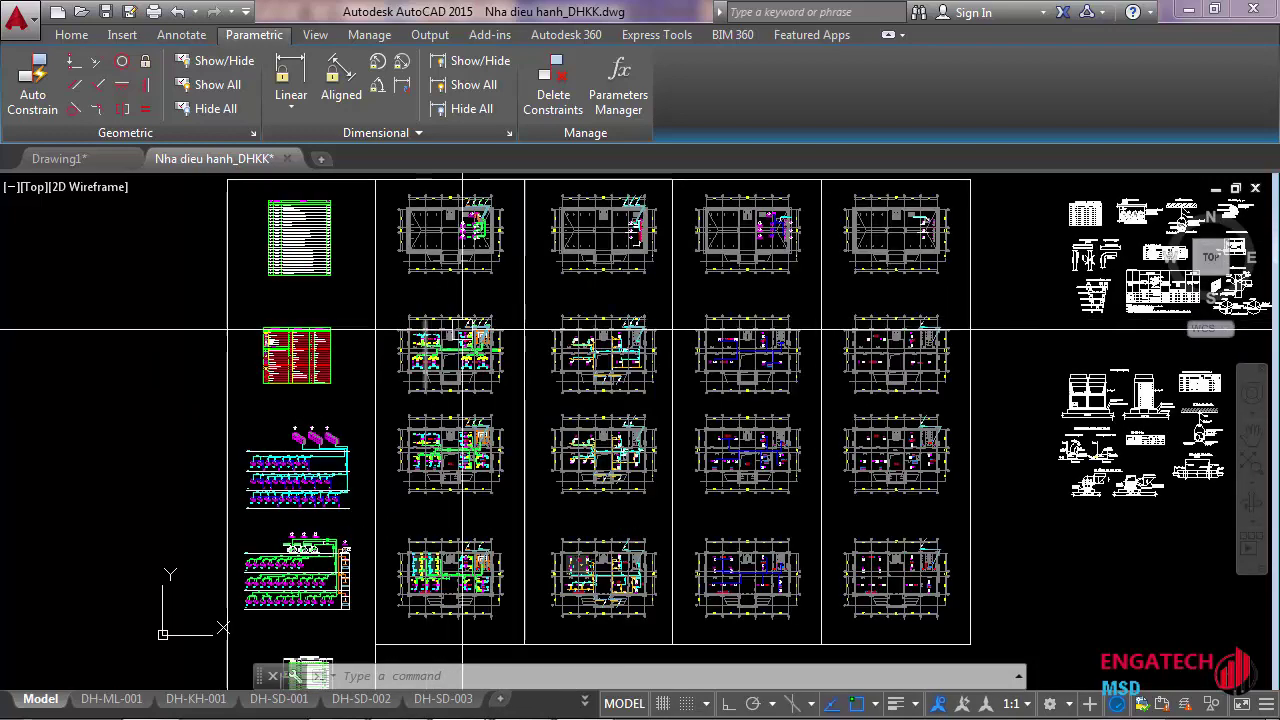
Zoom and pan so the whole grid of floor-plan sheets is visible
middle_click_drag(436, 516, 434, 500)
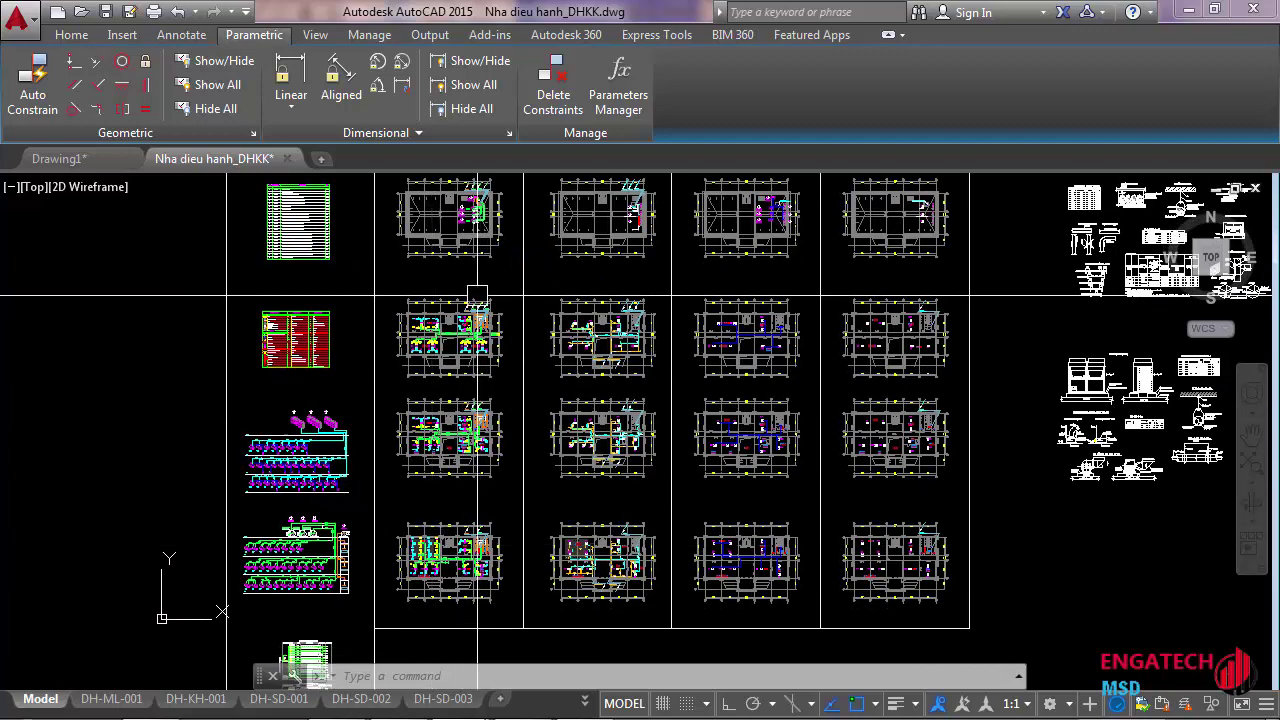
scroll(474, 258, "down", 5)
scroll(449, 297, "up", 5)
scroll(409, 297, "up", 6)
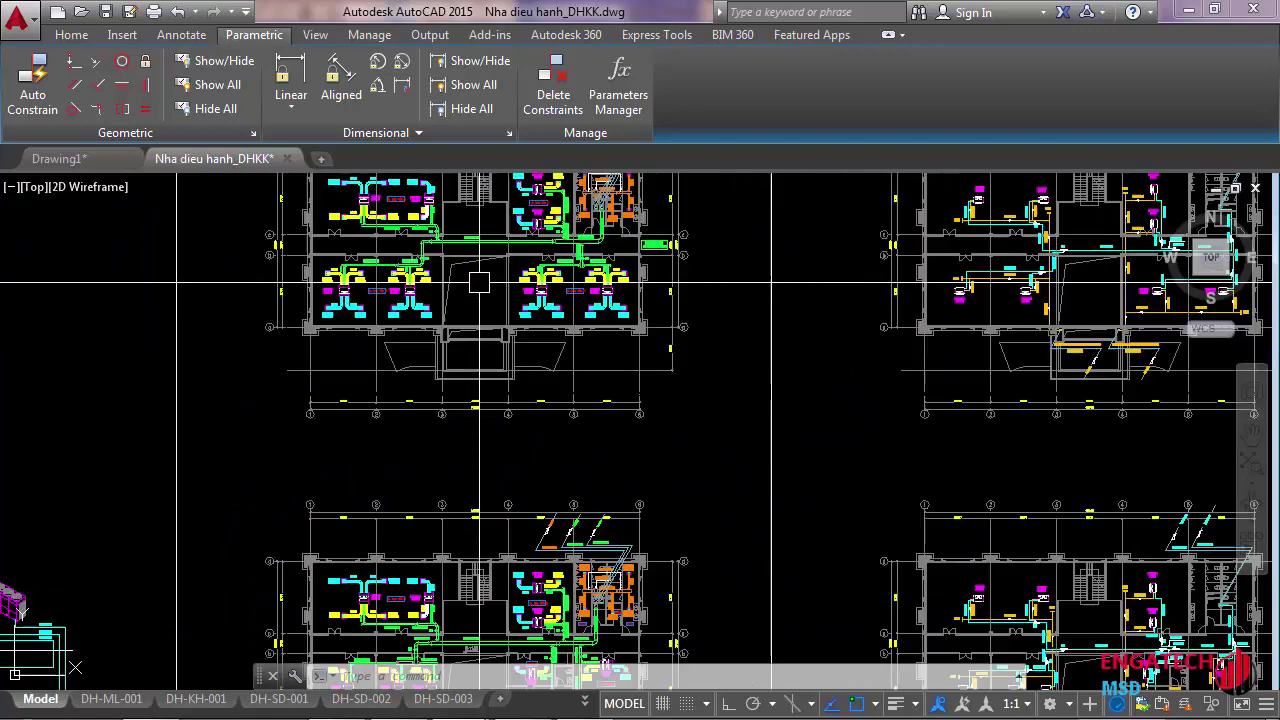
scroll(479, 283, "down", 6)
scroll(473, 432, "up", 3)
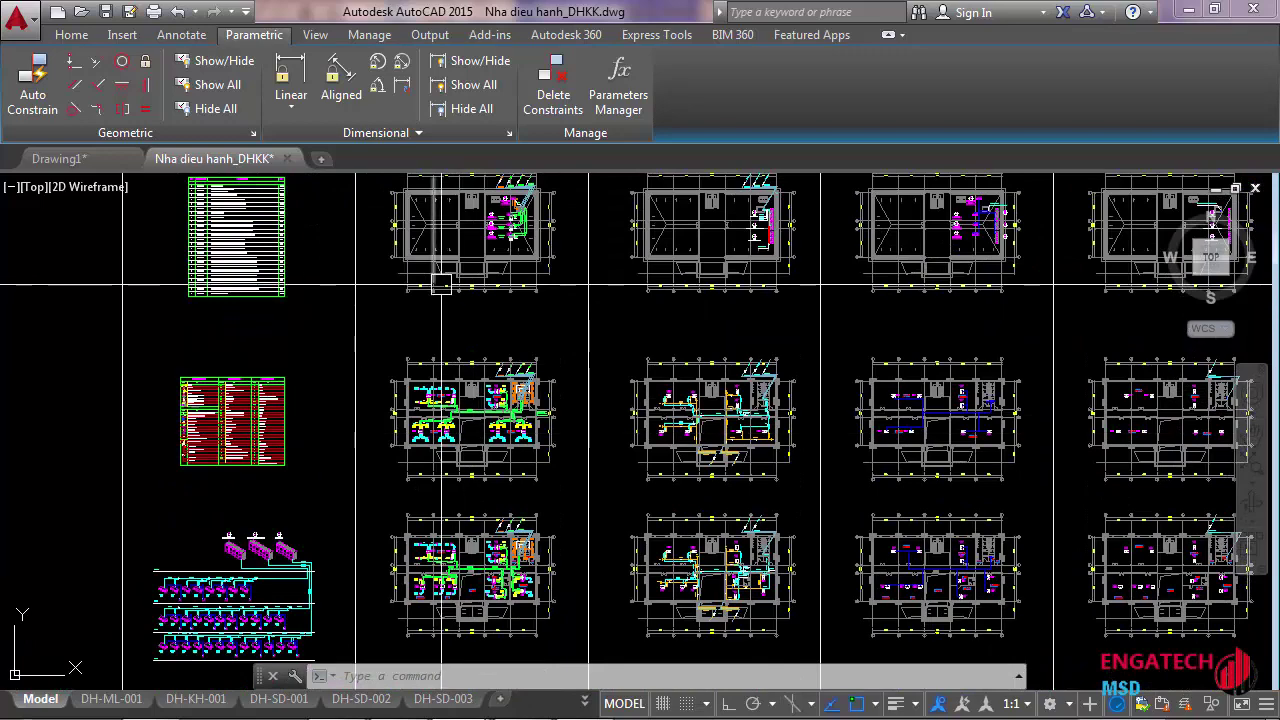
middle_click_drag(441, 285, 441, 355)
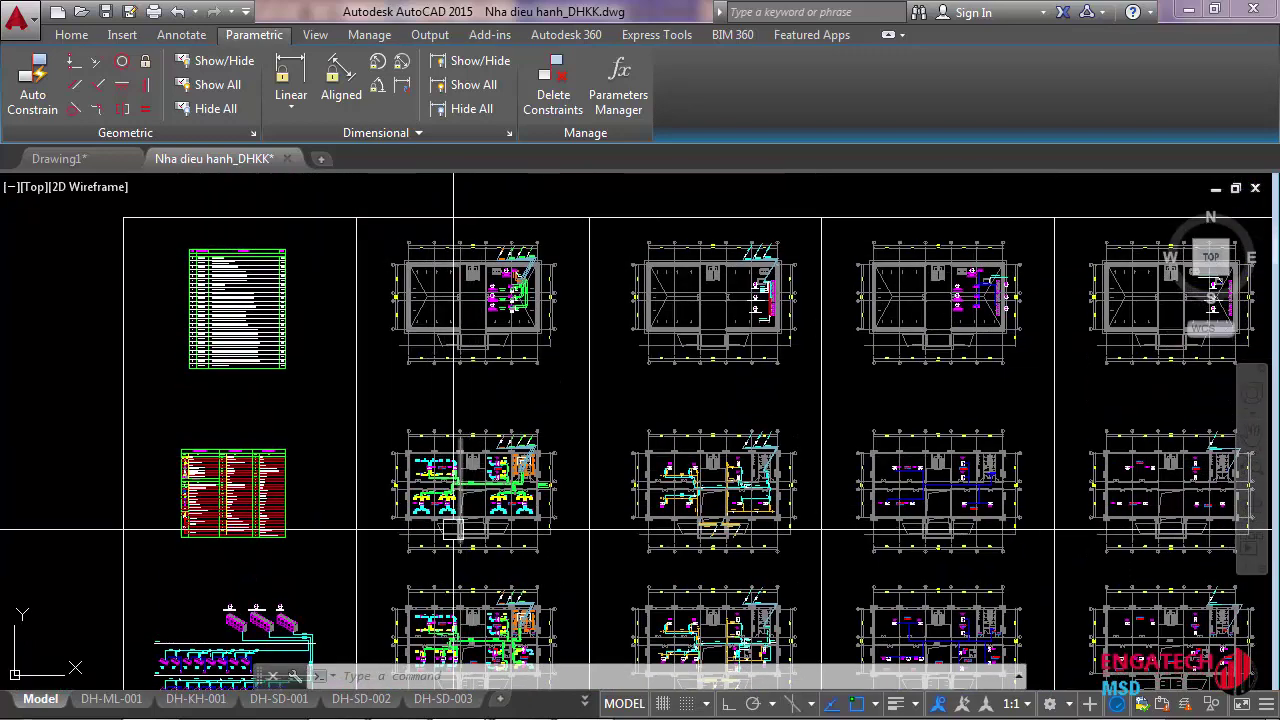
scroll(453, 500, "down", 1)
Bring the second row of floor plans into view, discarding the first selection attempts
scroll(400, 350, "up", 3)
left_click(341, 222)
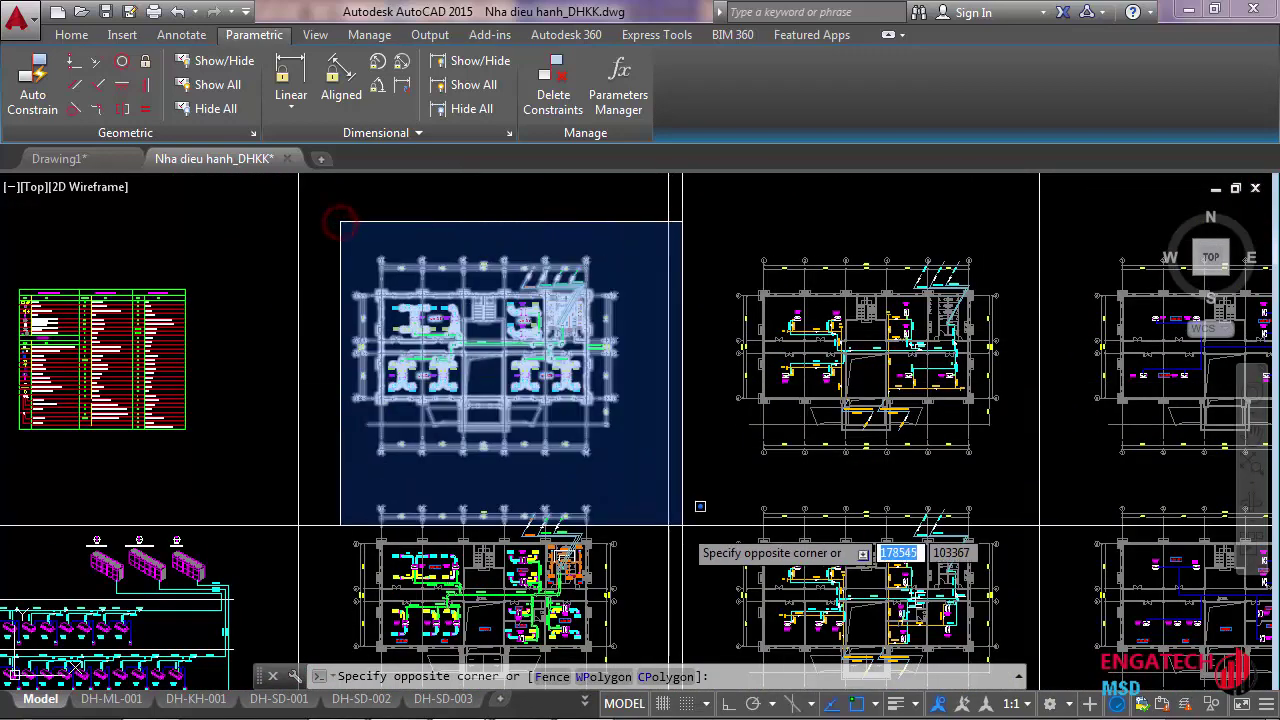
left_click(640, 466)
key("Escape")
key("Escape")
left_click(330, 222)
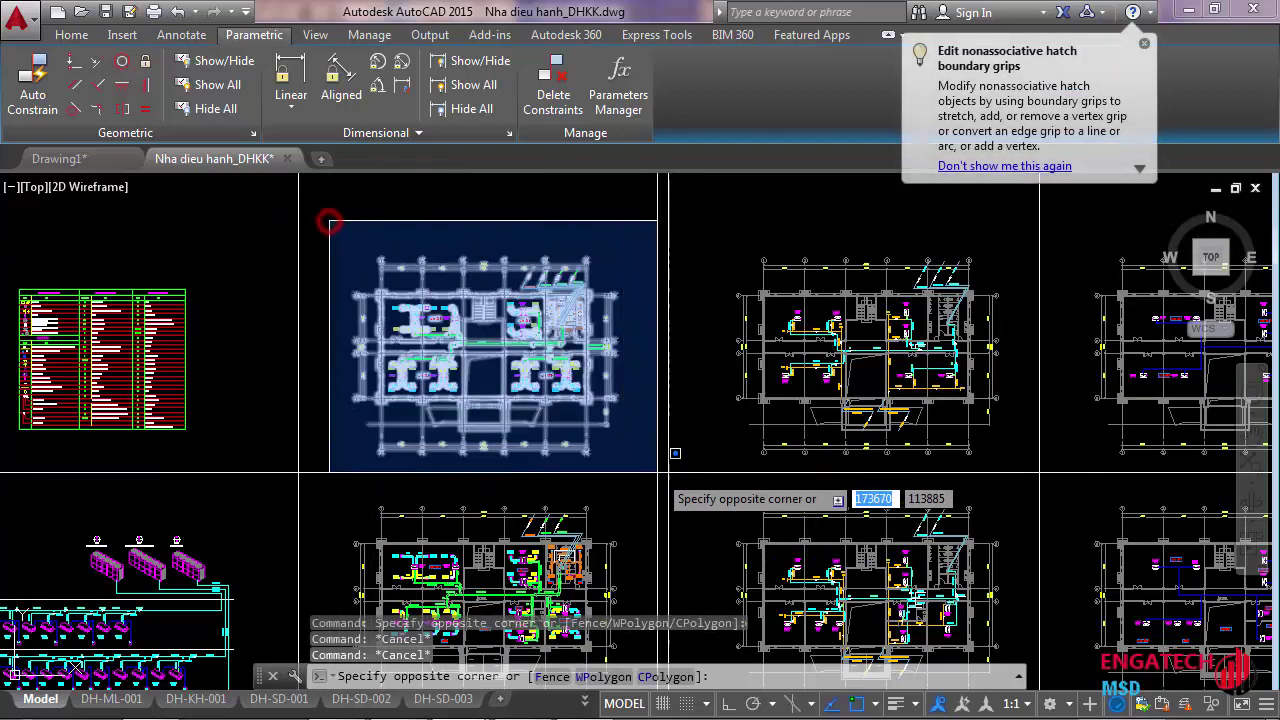
key("Escape")
scroll(675, 453, "up", 1)
scroll(675, 453, "up", 3)
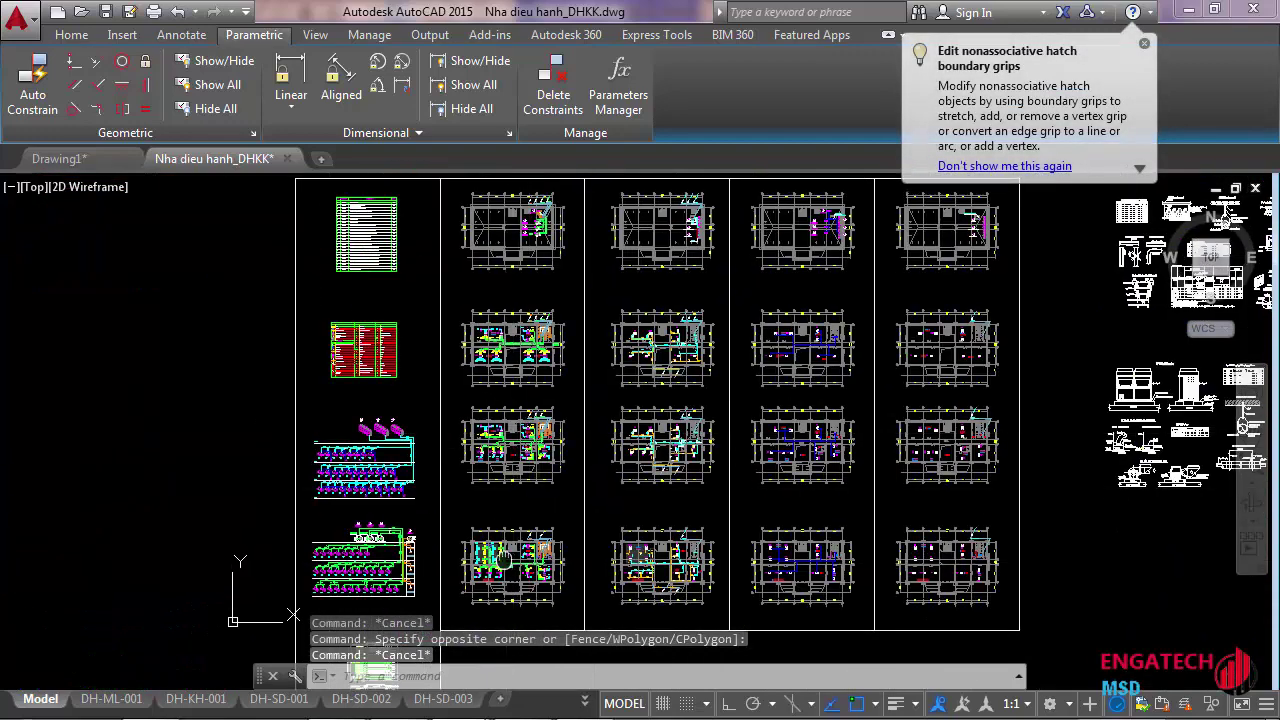
scroll(503, 558, "up", 3)
middle_click_drag(503, 558, 463, 340)
scroll(463, 340, "up", 2)
scroll(463, 340, "down", 2)
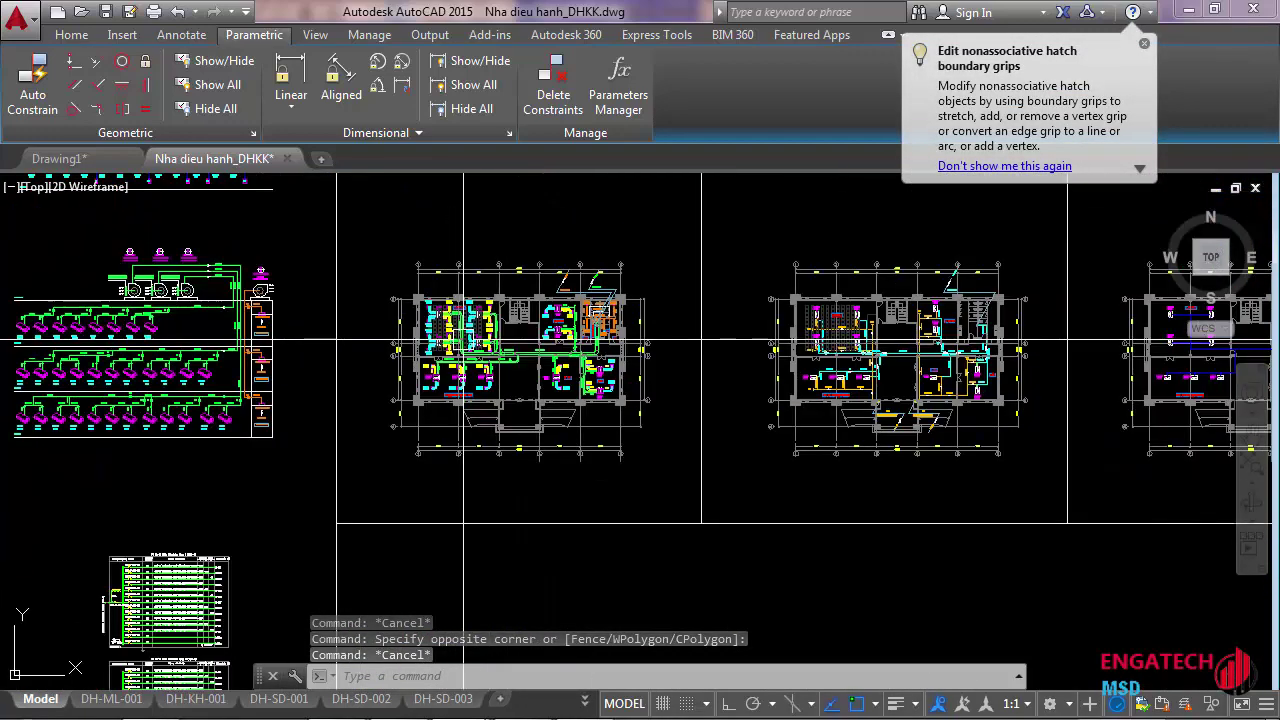
scroll(590, 465, "up", 2)
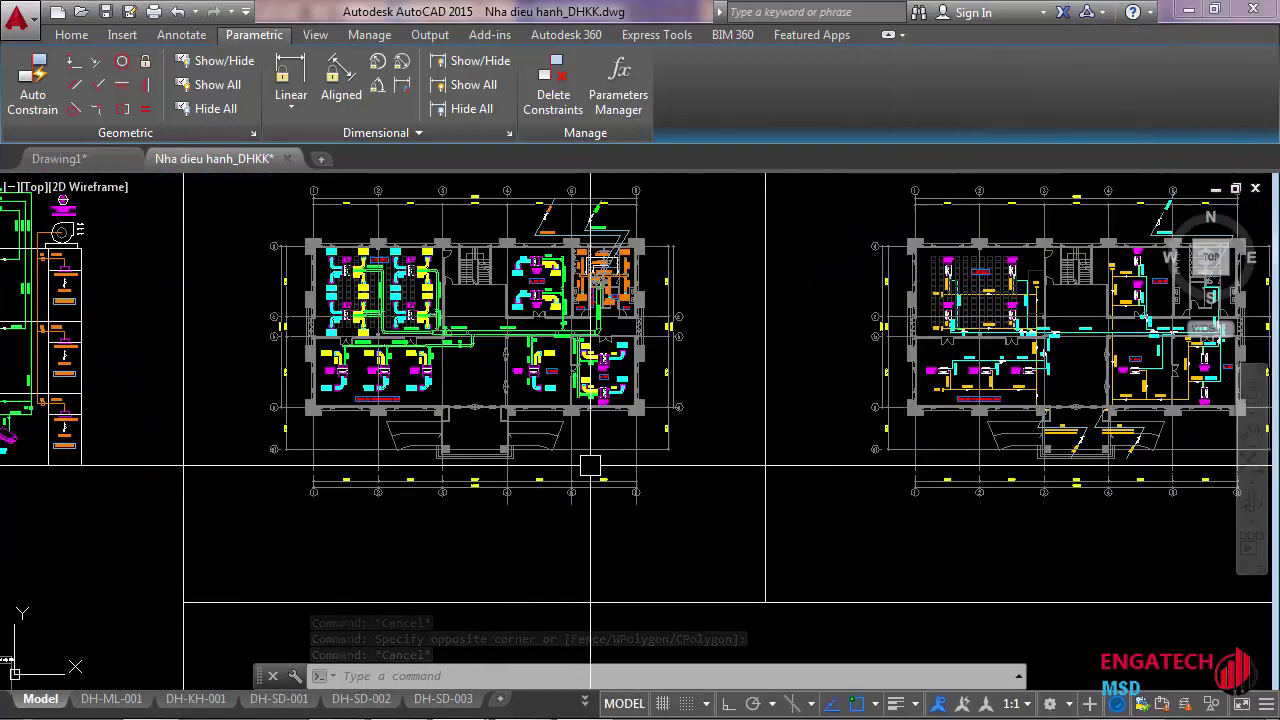
scroll(605, 455, "down", 2)
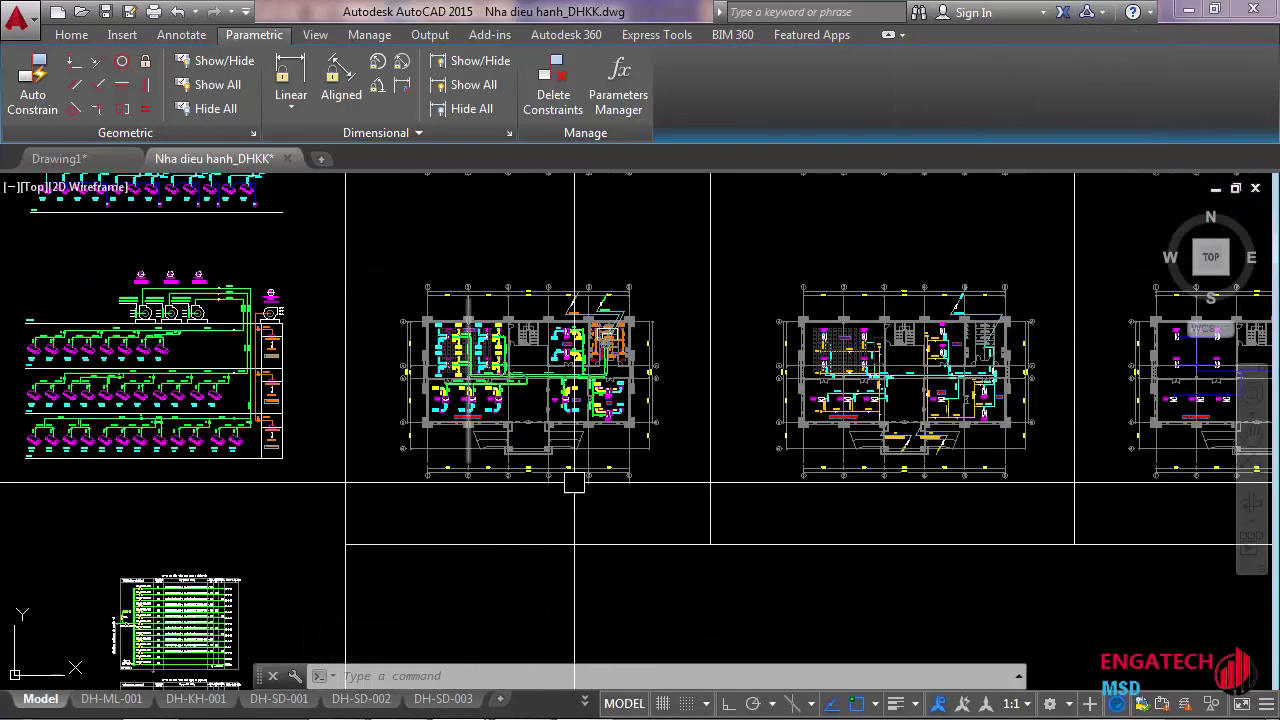
Window-select the left floor plan of the second row (1110 objects) and copy it to the clipboard
left_click(366, 221)
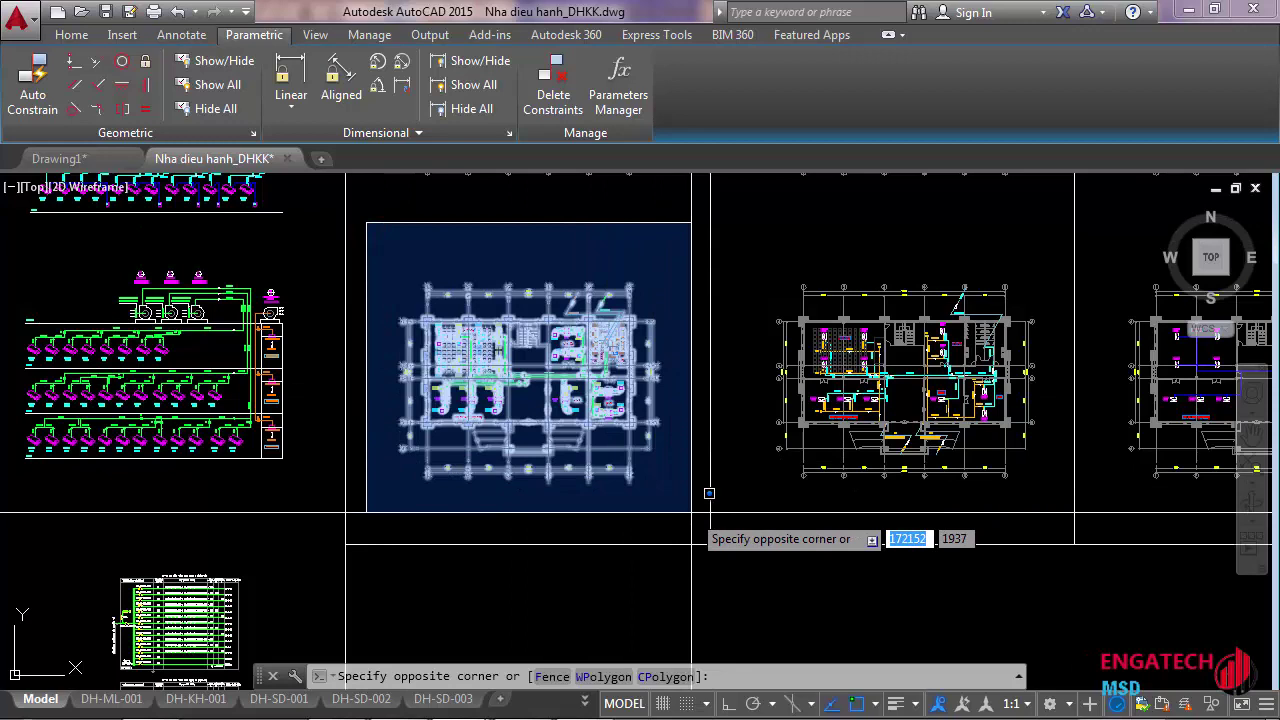
left_click(710, 545)
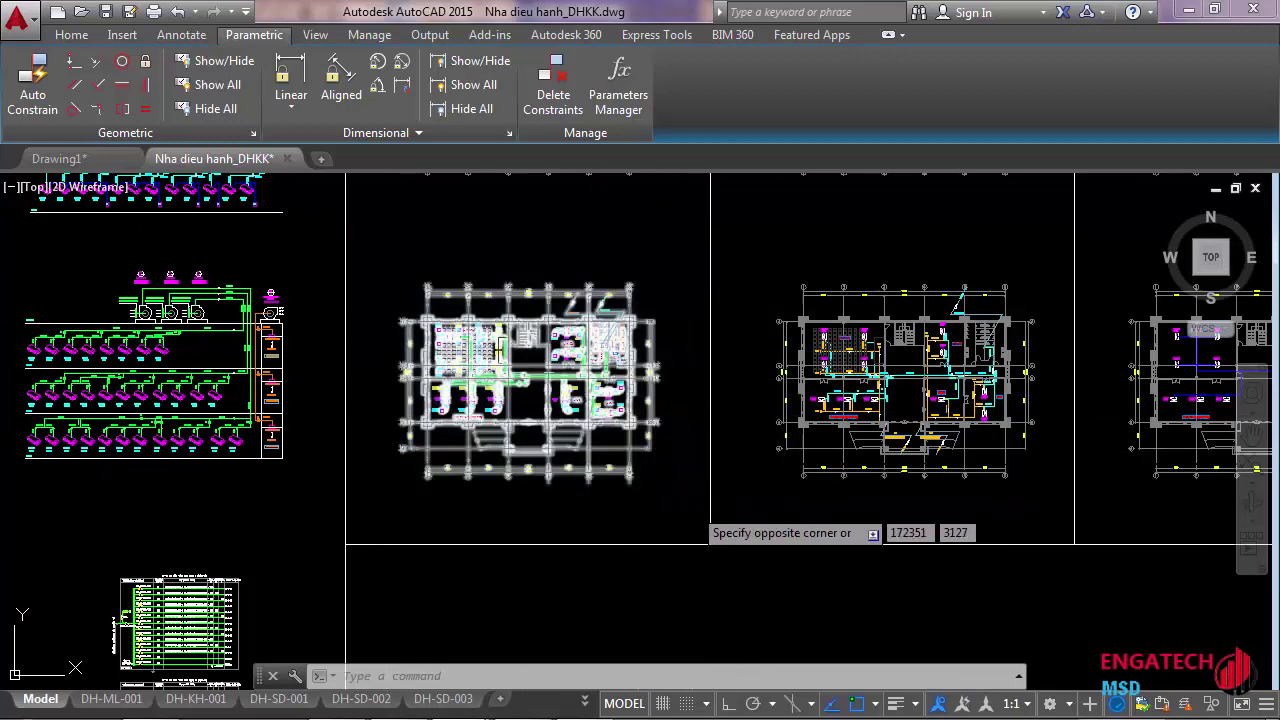
key("Escape")
left_click(690, 517)
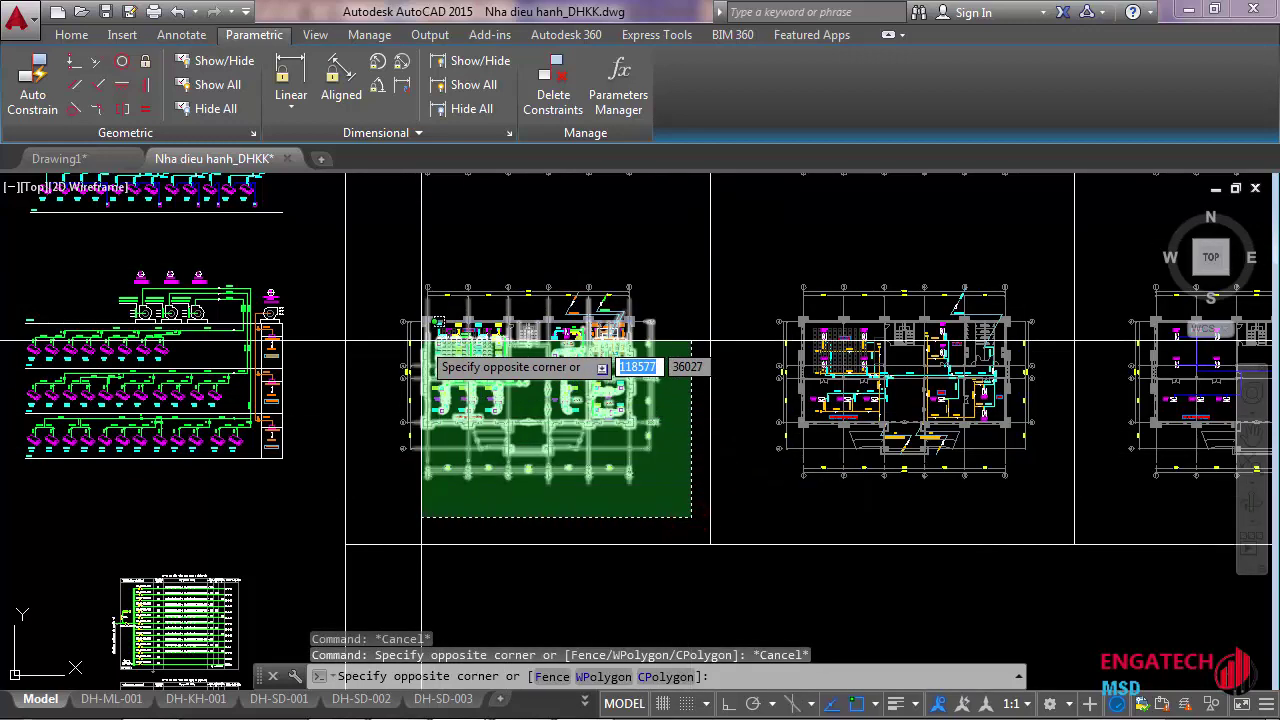
key("Escape")
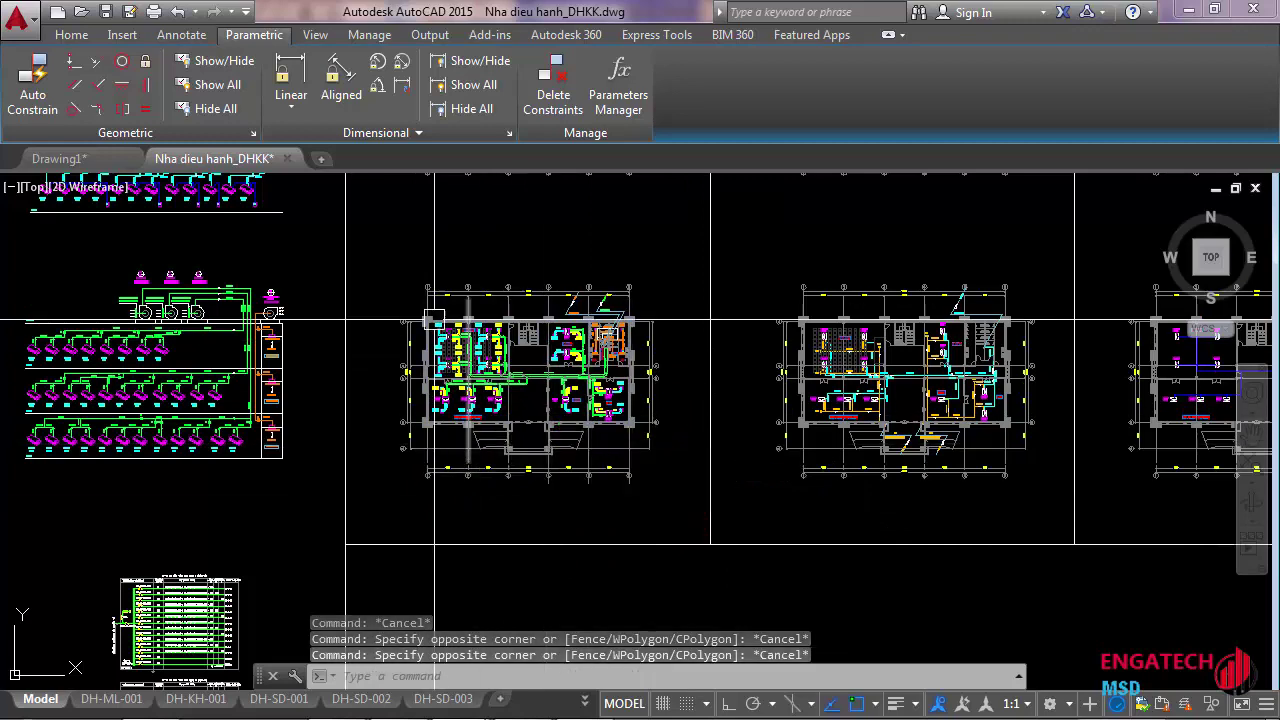
left_click(379, 230)
left_click(690, 508)
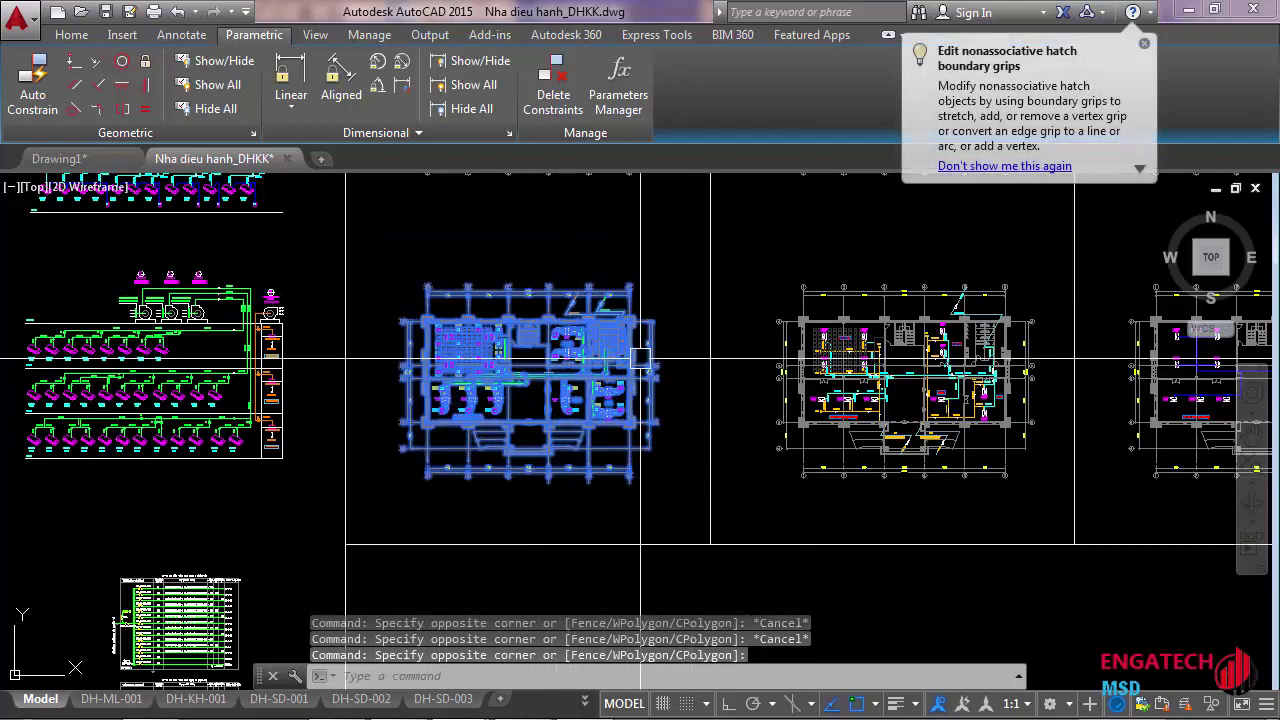
key("ctrl+c")
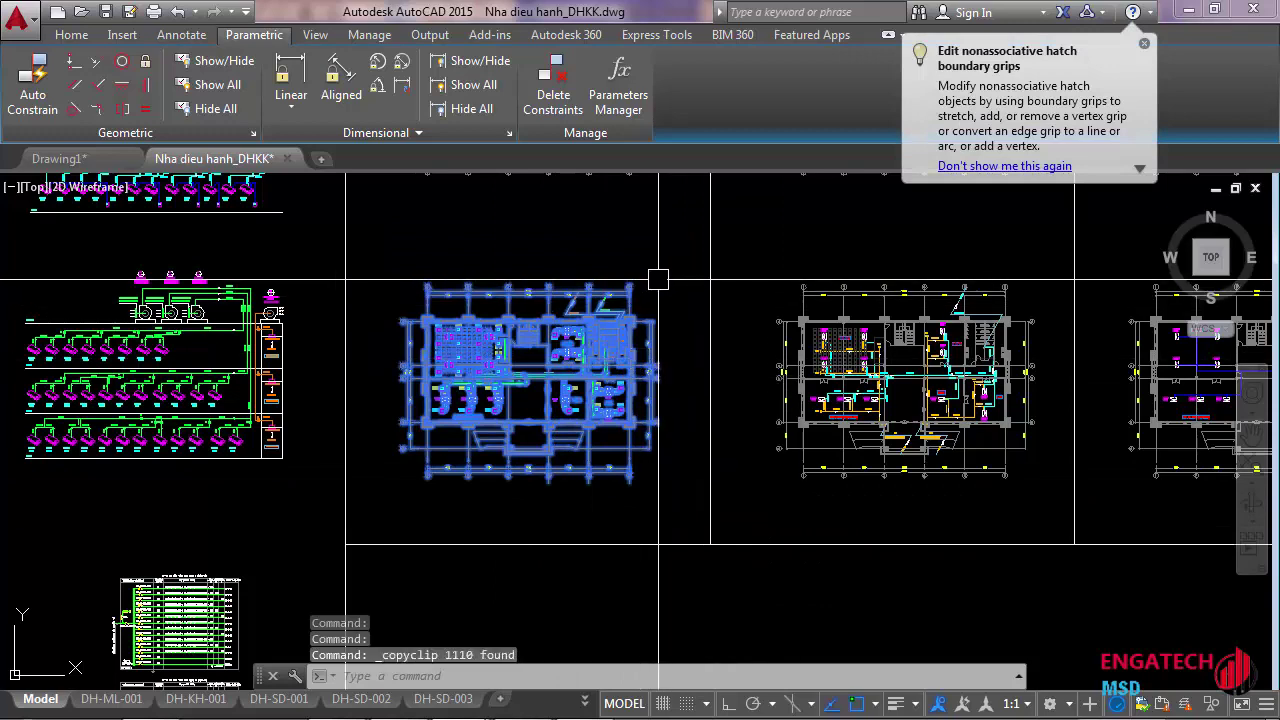
key("ctrl+n")
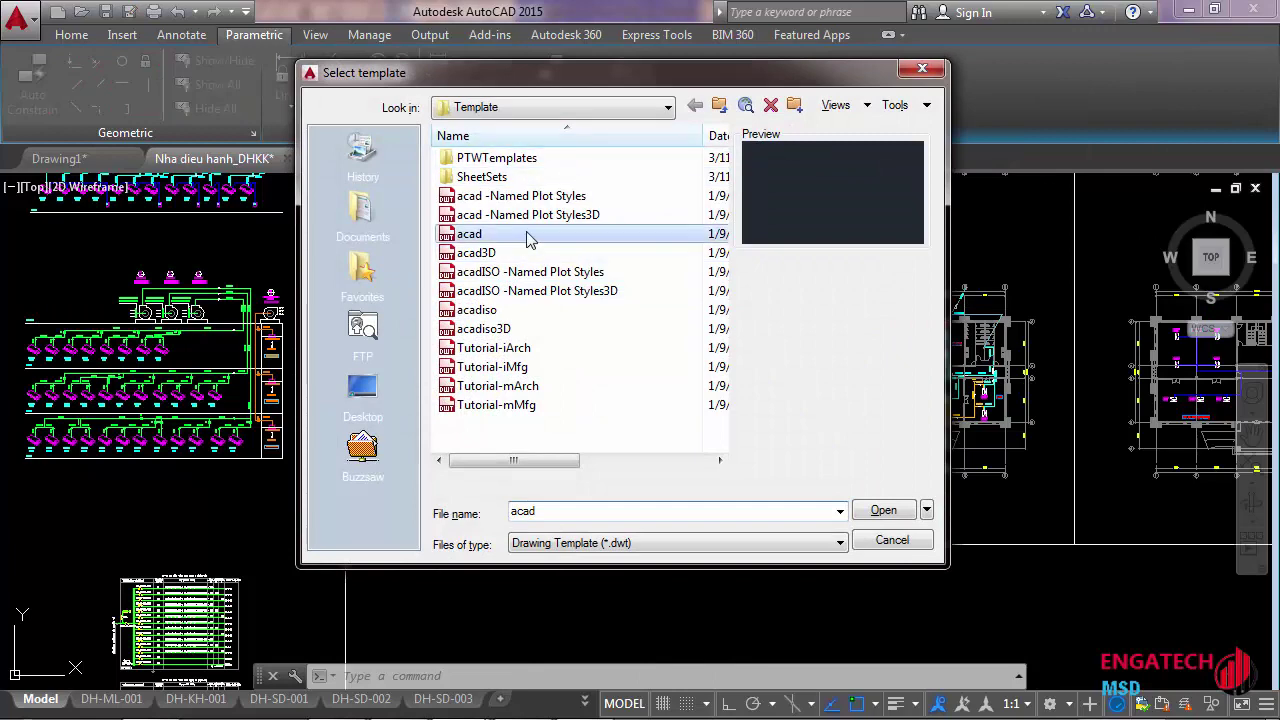
Paste the floor plan into a new acad.dwt drawing at an insertion point and zoom to fit
double_click(470, 236)
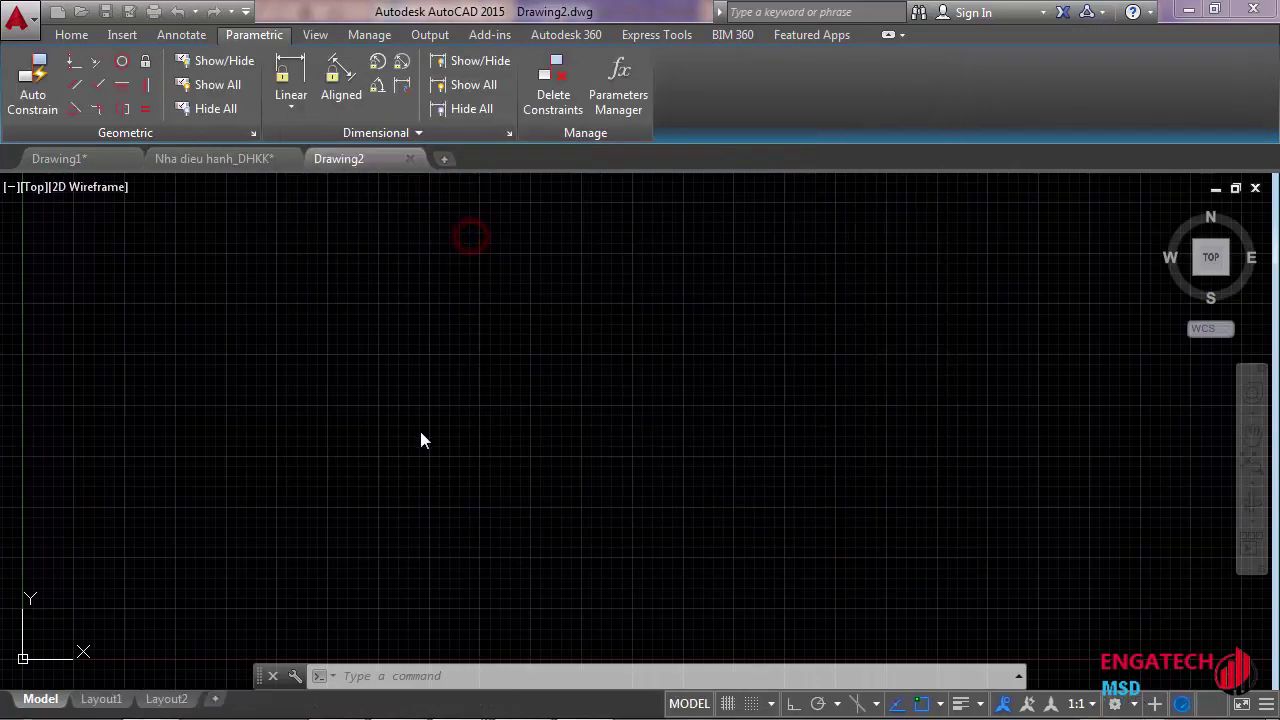
key("ctrl+v")
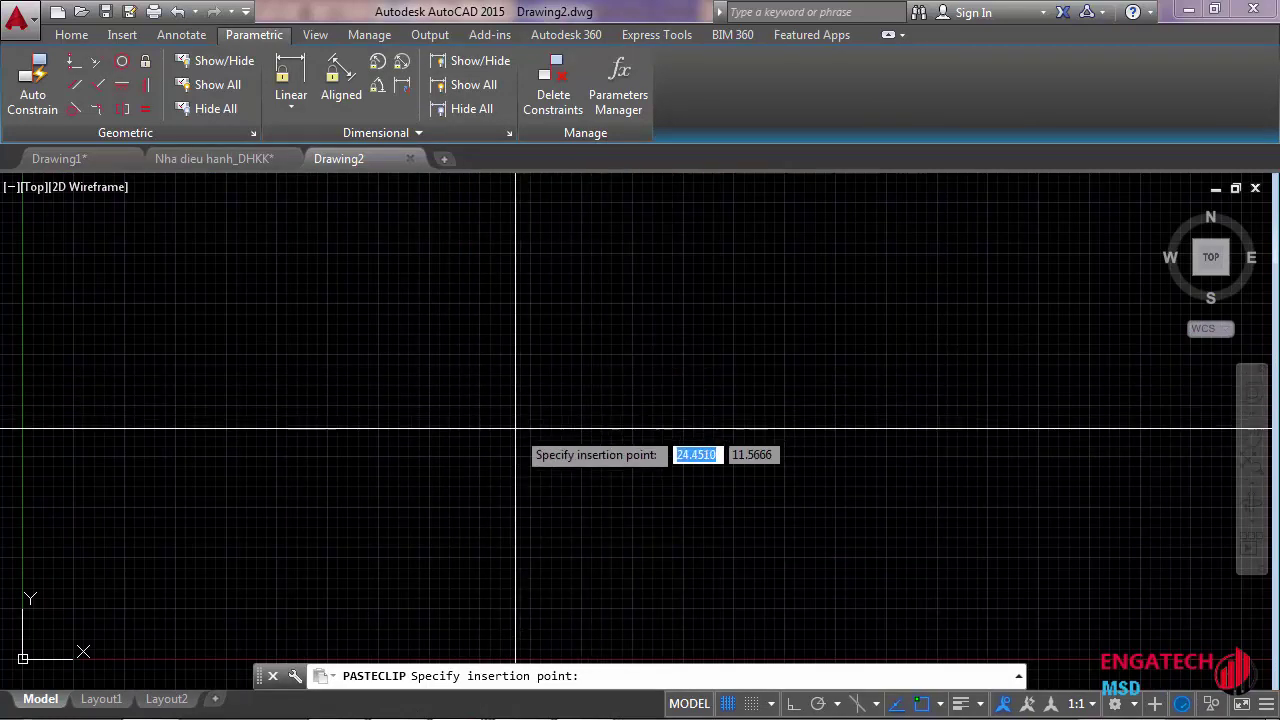
left_click(555, 337)
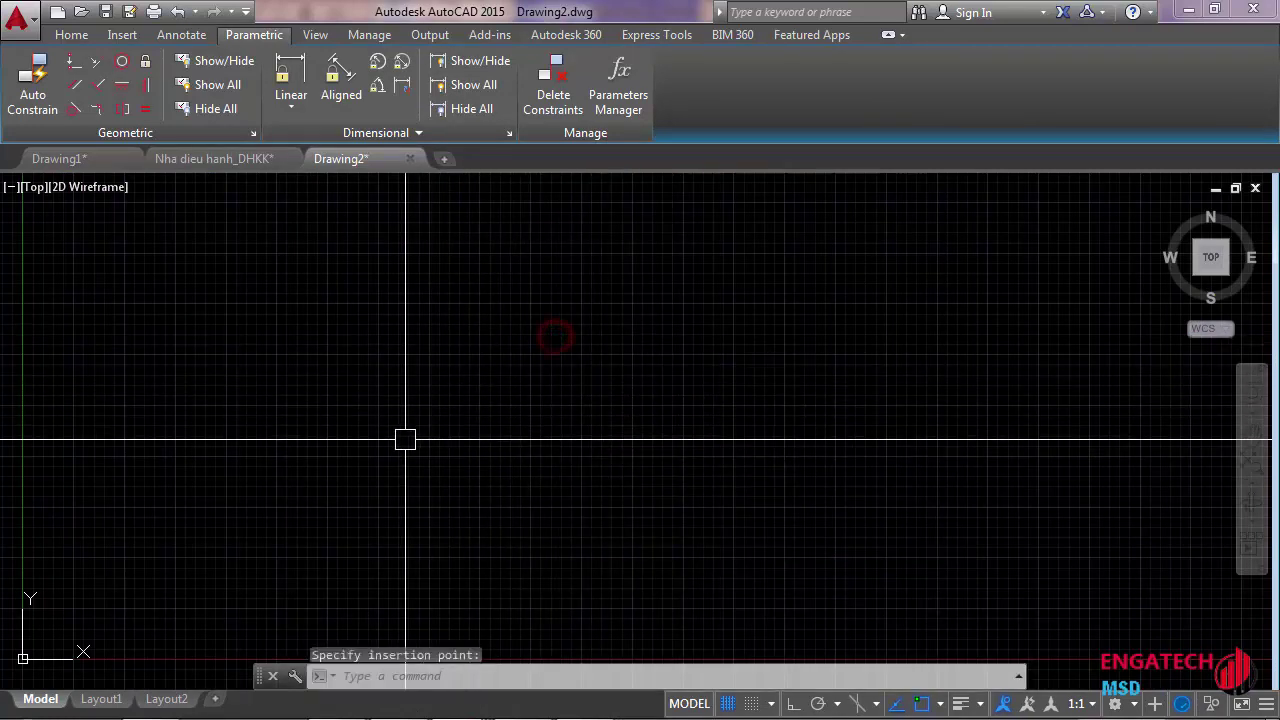
middle_click(486, 390)
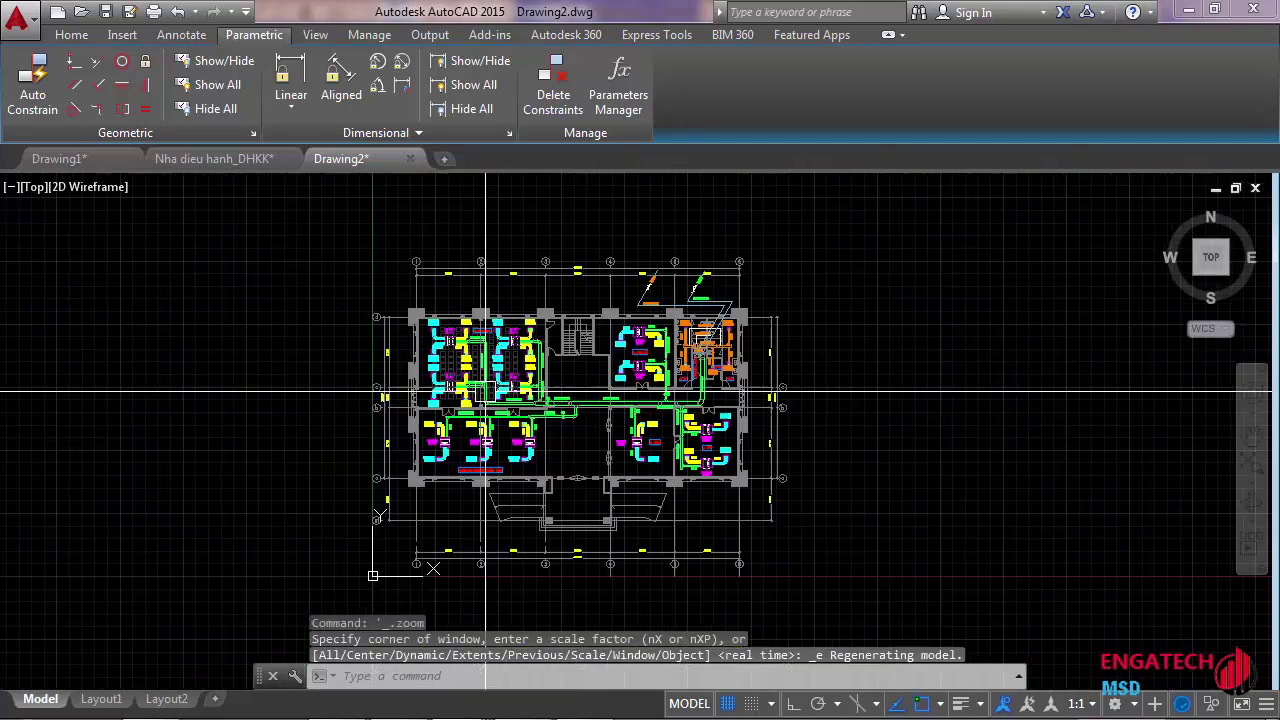
scroll(450, 420, "up", 2)
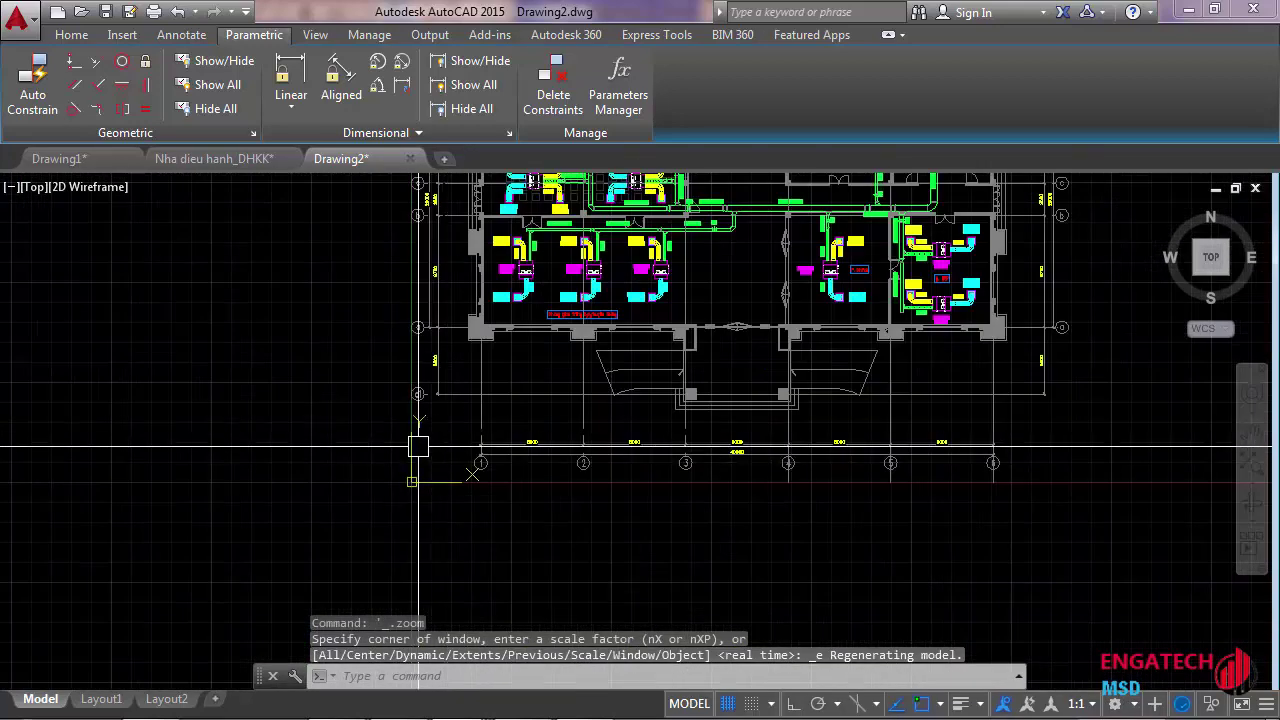
scroll(418, 446, "down", 3)
scroll(371, 277, "down", 2)
Check the pasted plan with a selection window, then return to the Revit project
left_click(343, 237)
left_click(713, 538)
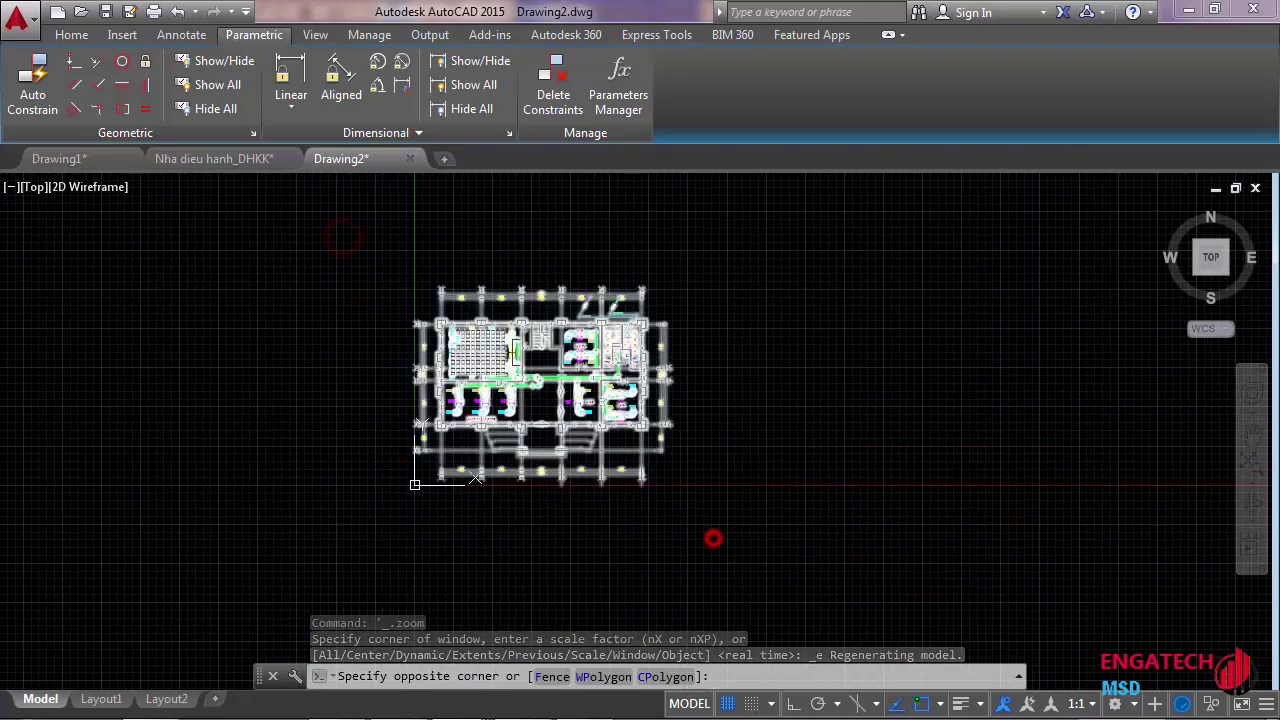
key("Escape")
key("Escape")
scroll(499, 467, "up", 7)
scroll(499, 467, "up", 5)
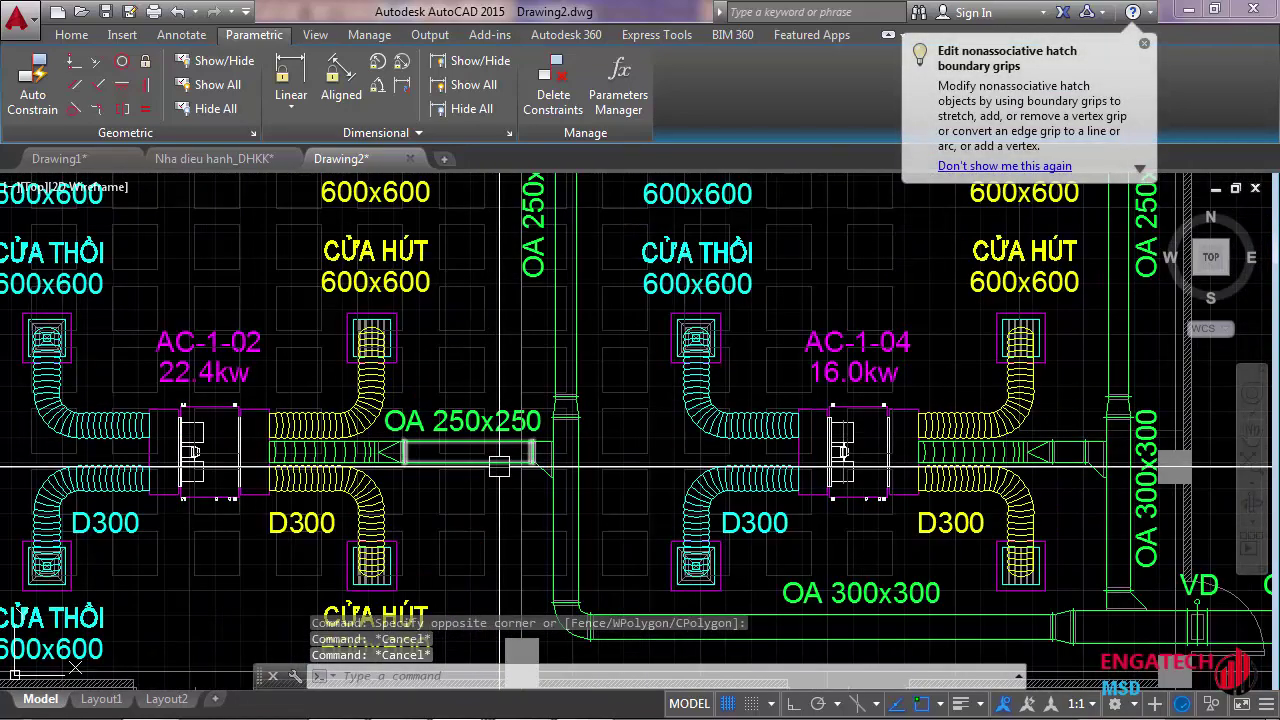
left_click(519, 700)
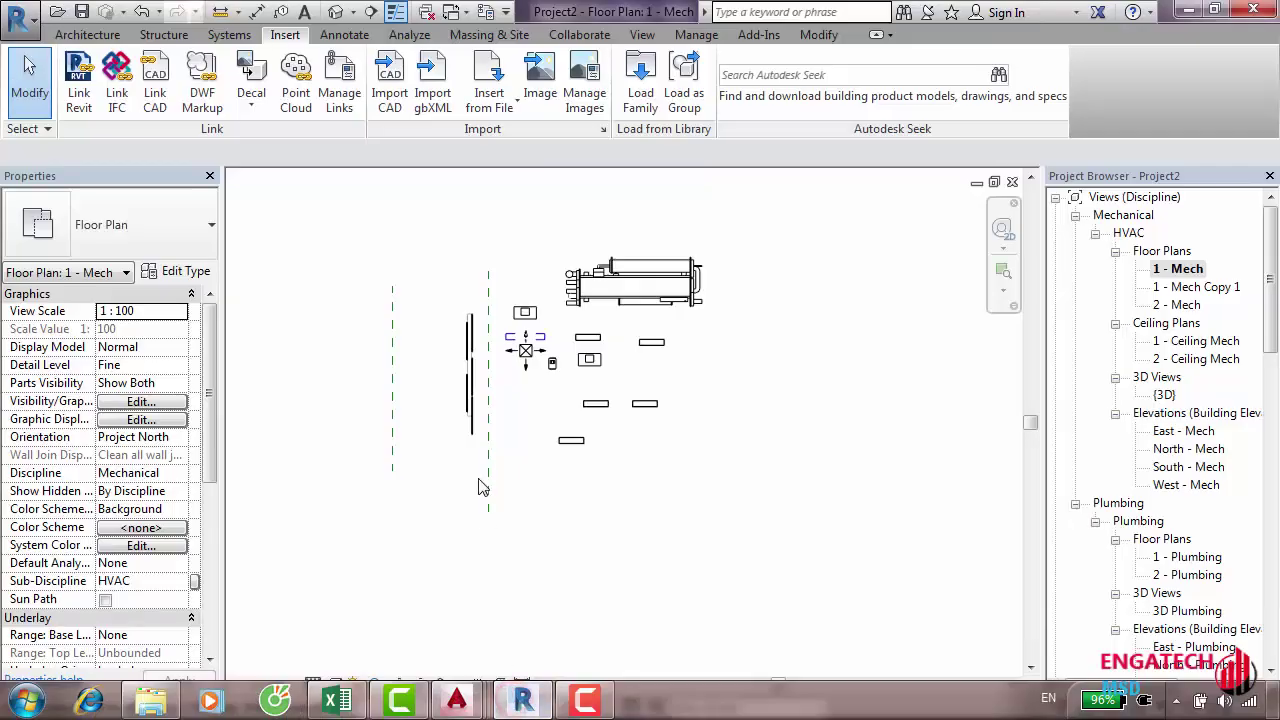
scroll(509, 480, "down", 2)
middle_click_drag(557, 428, 544, 429)
scroll(448, 498, "down", 2)
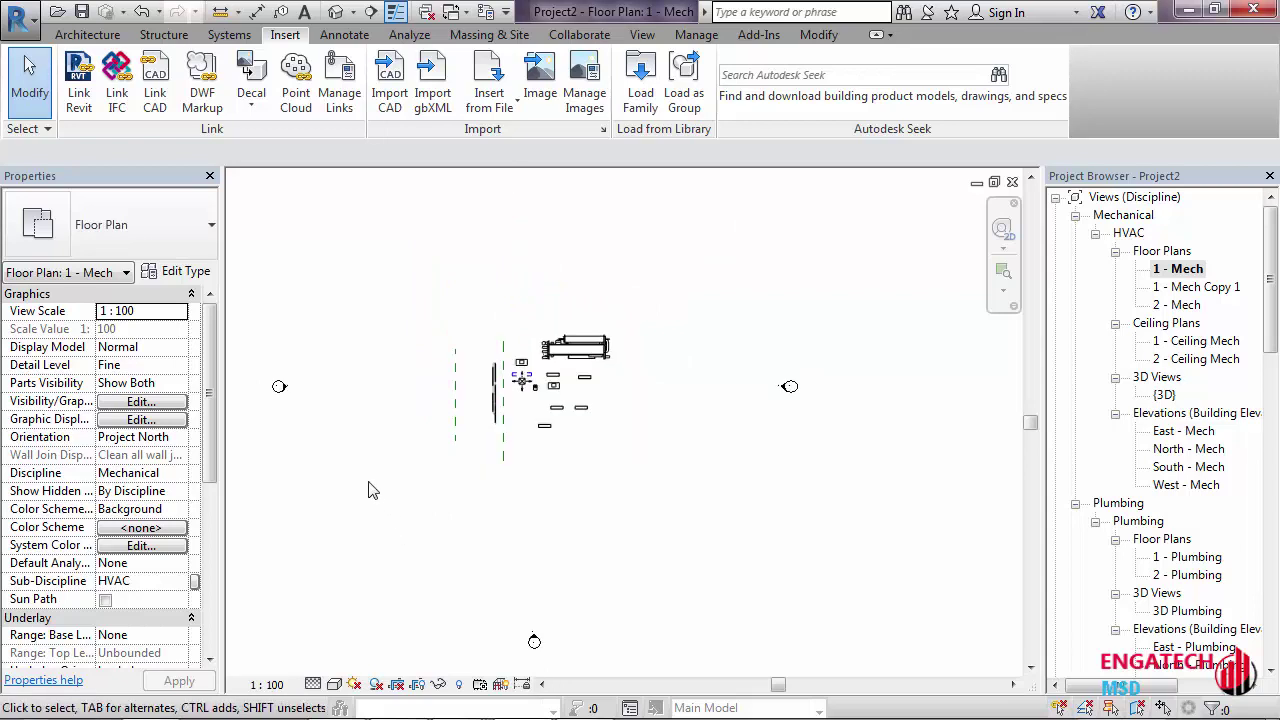
left_click(504, 465)
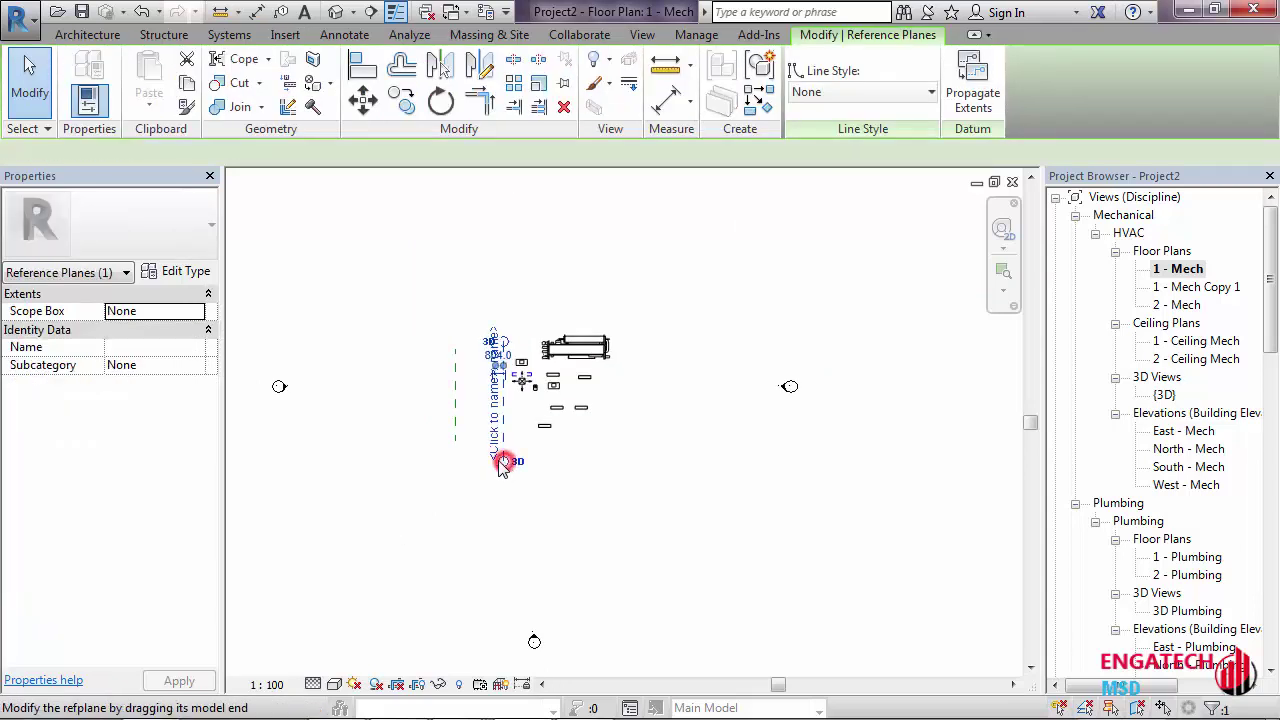
key("Escape")
left_click(455, 425)
key("Escape")
left_click(506, 452)
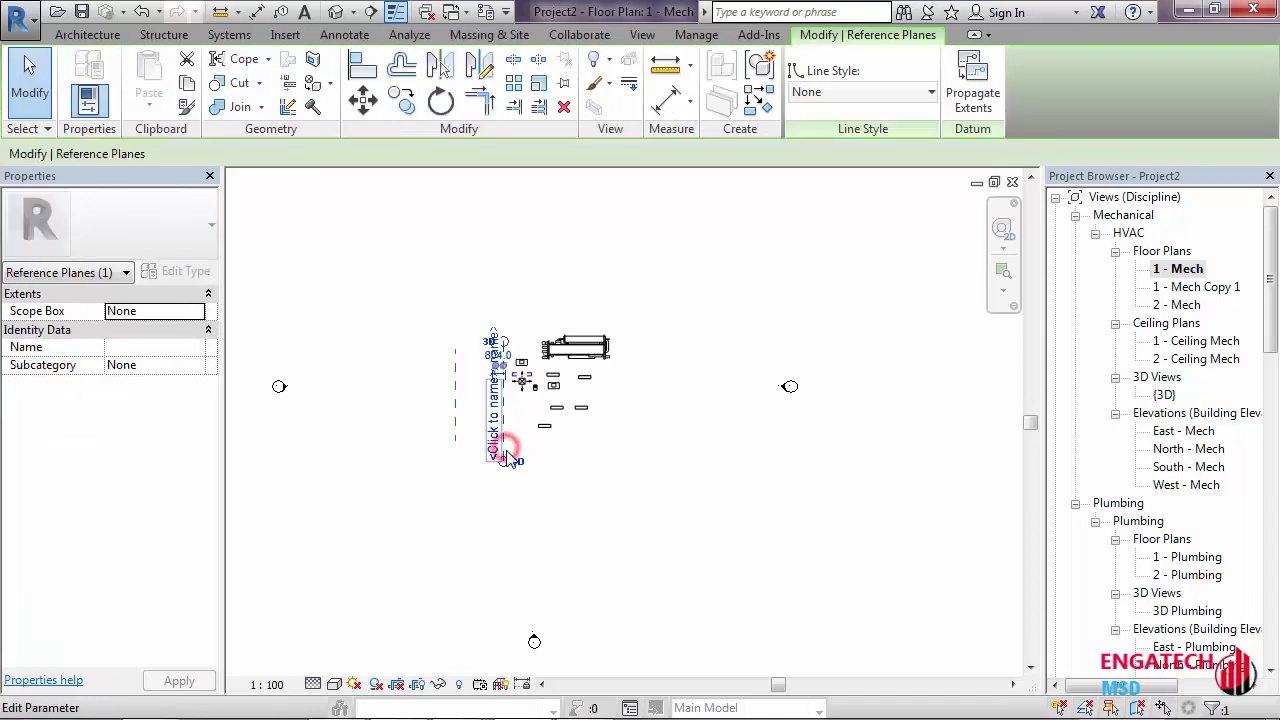
key("Escape")
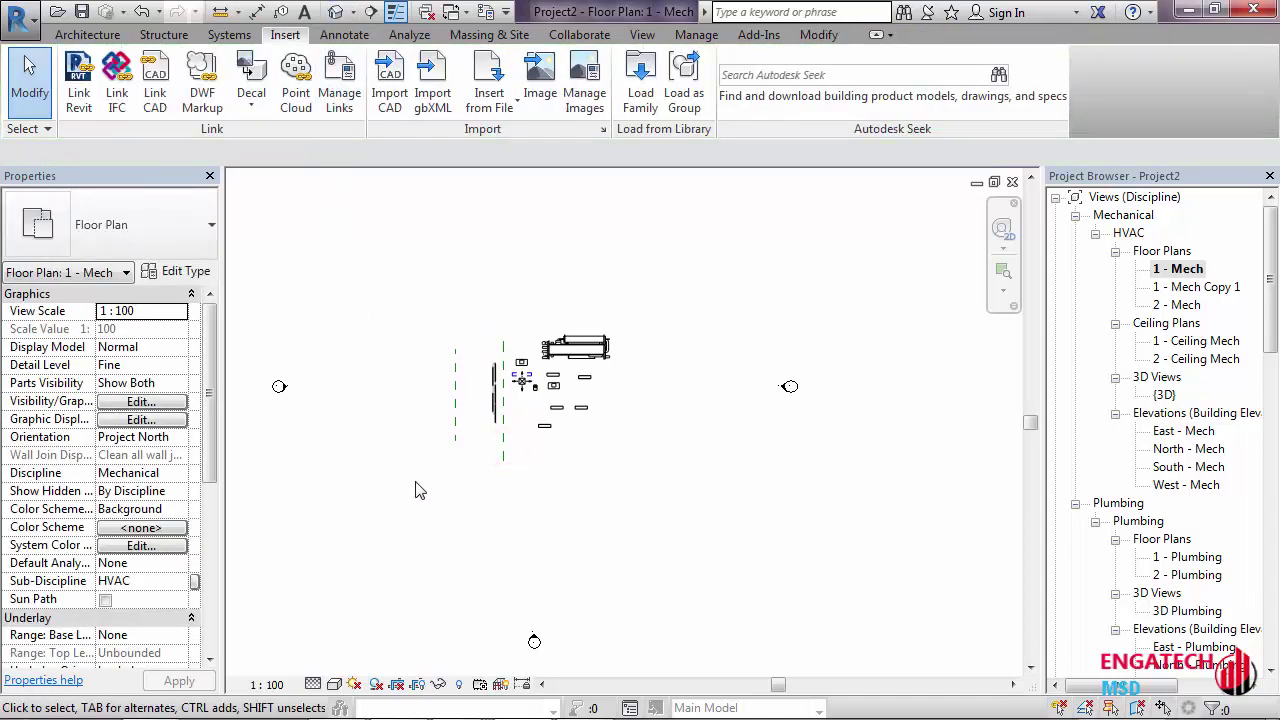
middle_click_drag(419, 495, 396, 461)
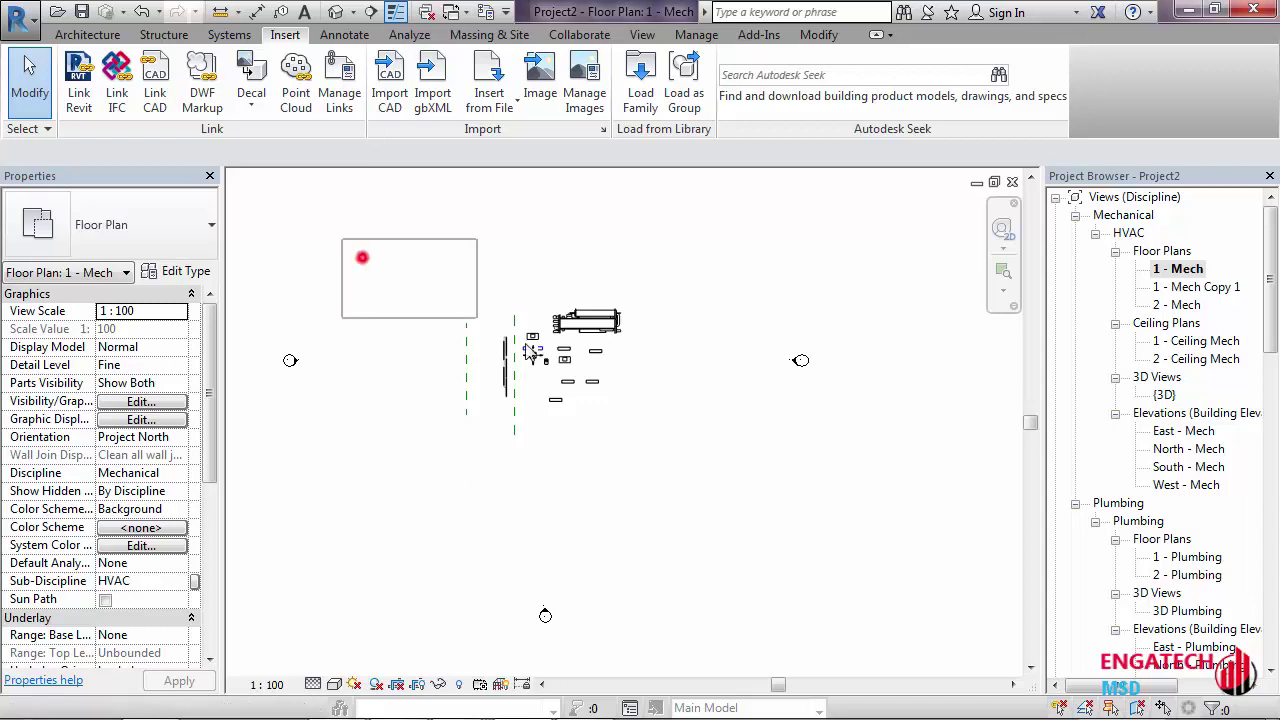
left_click_drag(697, 470, 697, 470)
key("Escape")
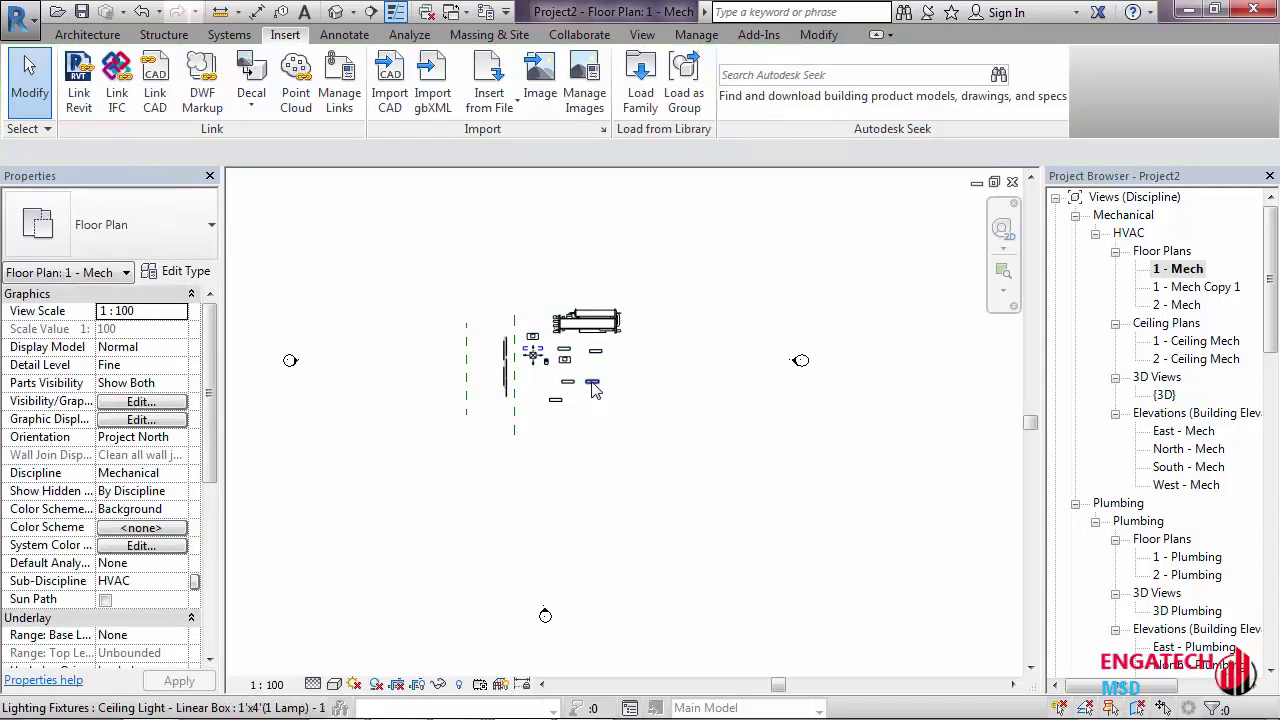
left_click(138, 402)
left_click(418, 366)
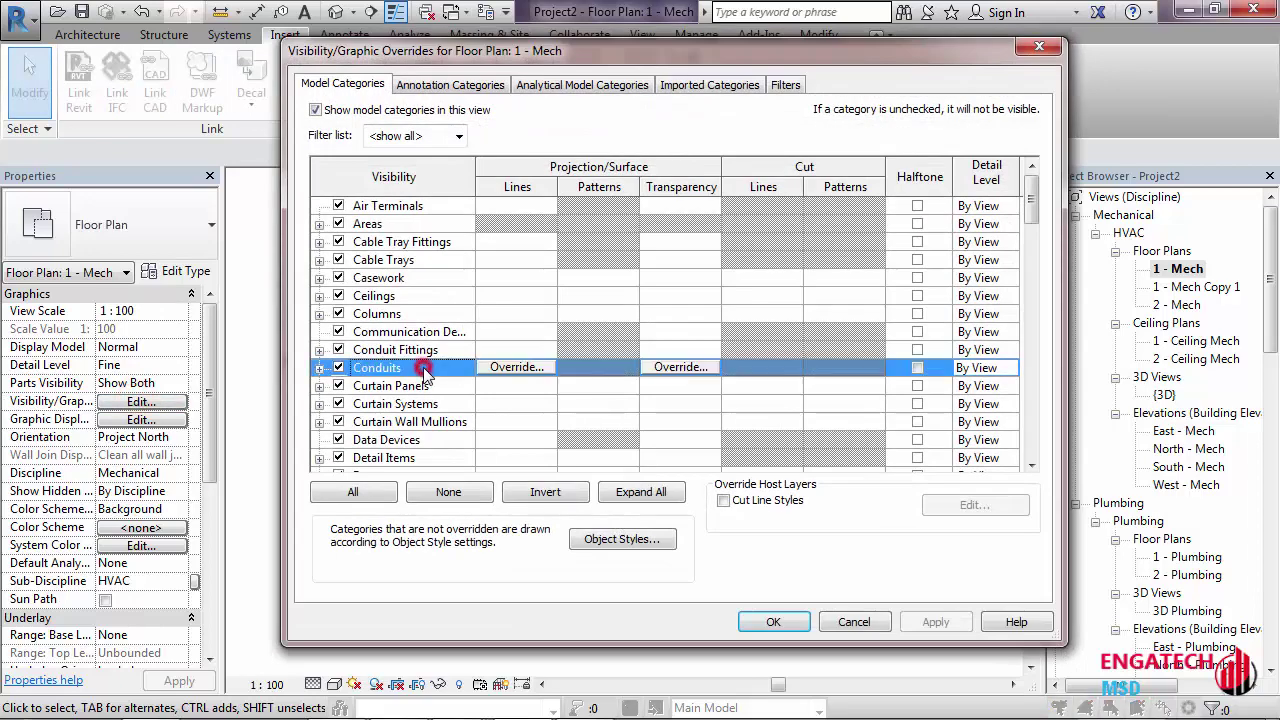
scroll(424, 371, "down", 3)
mouse_move(1030, 231)
left_mouse_down()
mouse_move(1056, 238)
mouse_move(1030, 400)
left_mouse_up()
left_click(320, 278)
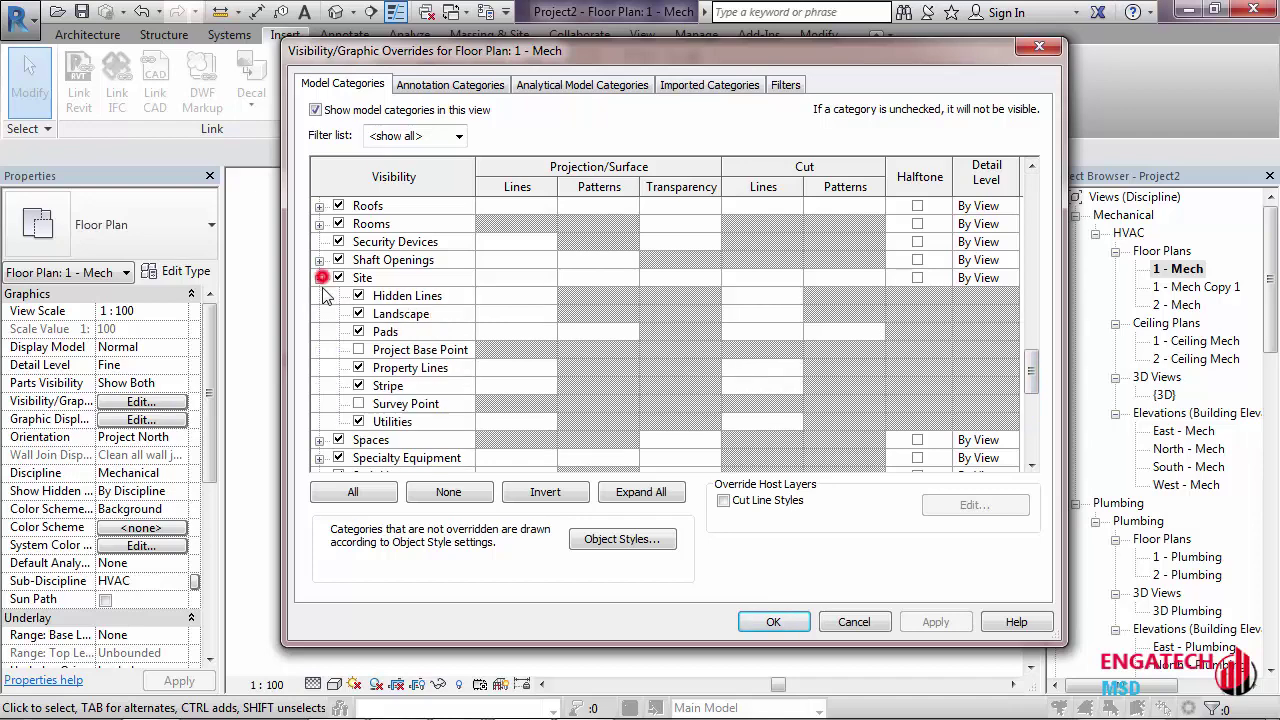
left_click(358, 349)
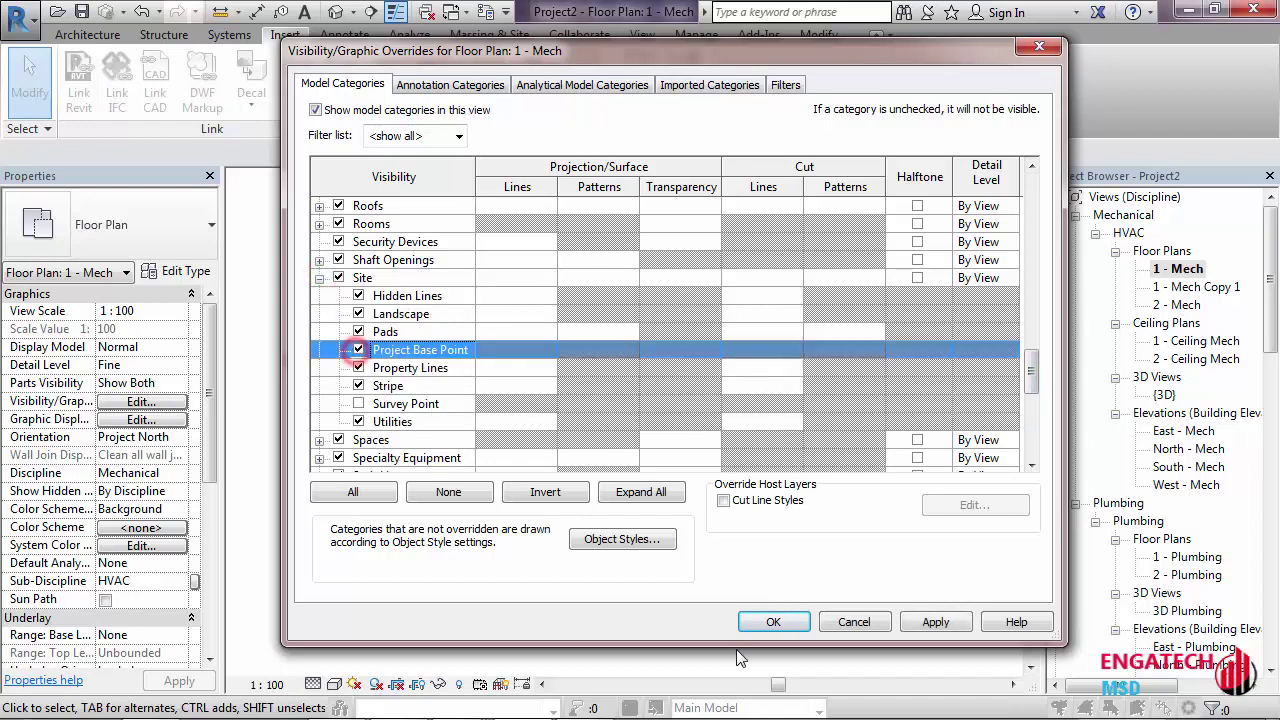
left_click(773, 621)
scroll(553, 362, "up", 2)
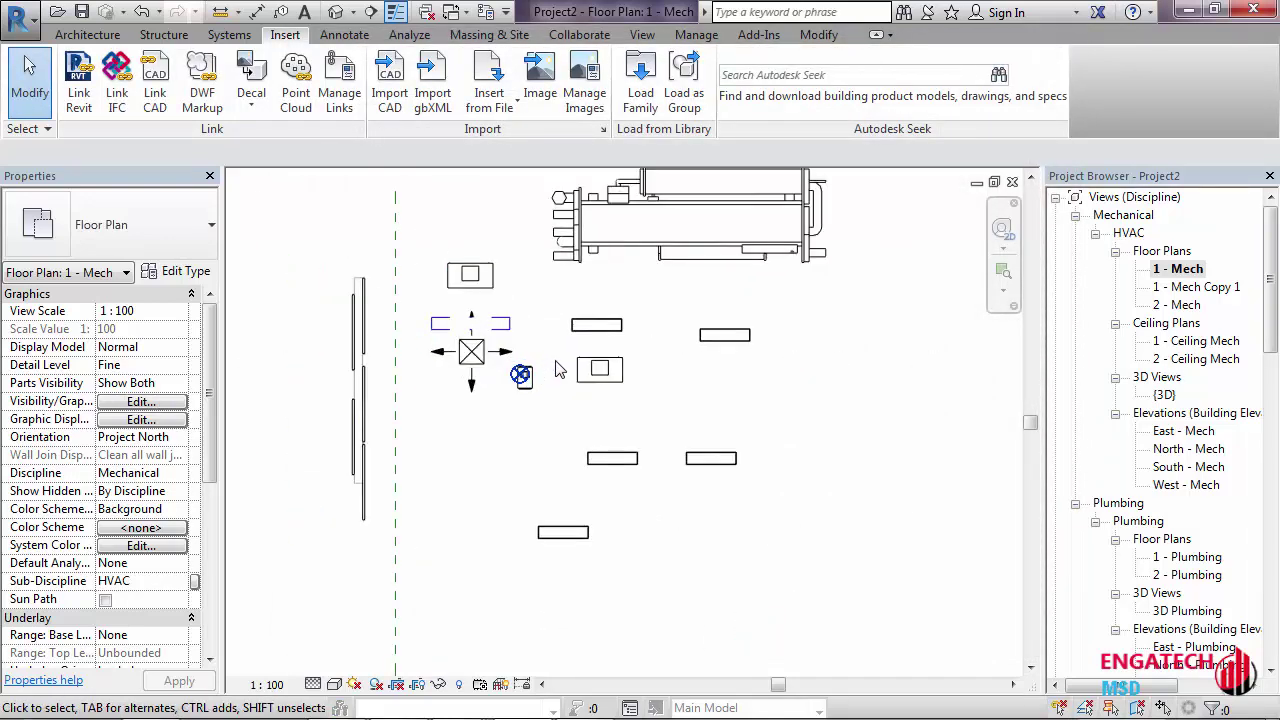
scroll(510, 390, "up", 2)
scroll(450, 385, "up", 2)
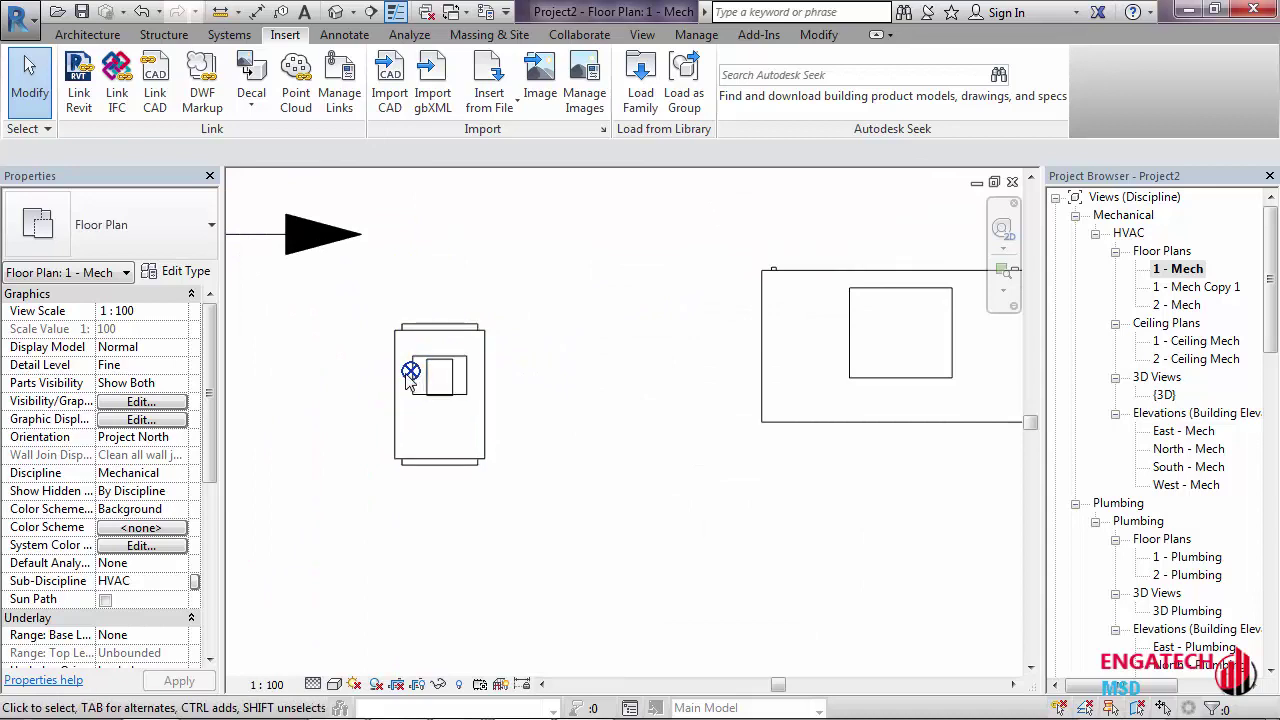
scroll(480, 486, "down", 2)
scroll(548, 489, "down", 2)
scroll(530, 488, "up", 2)
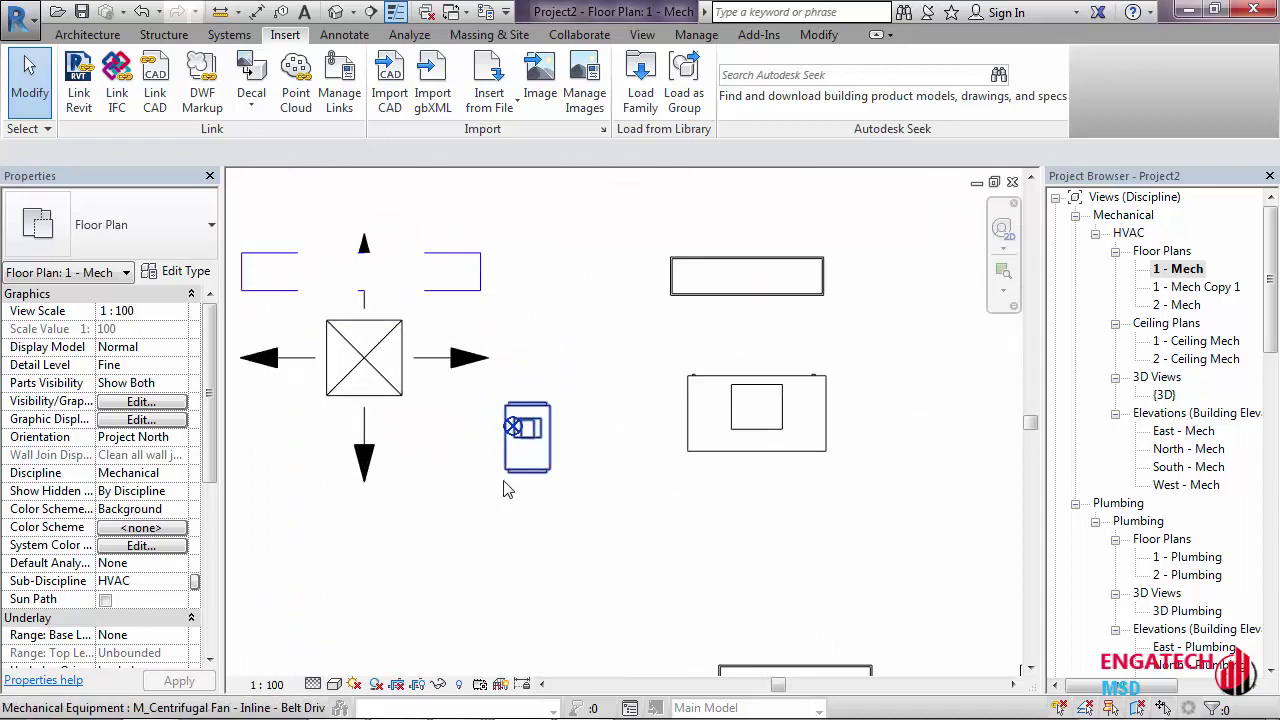
scroll(506, 484, "up", 2)
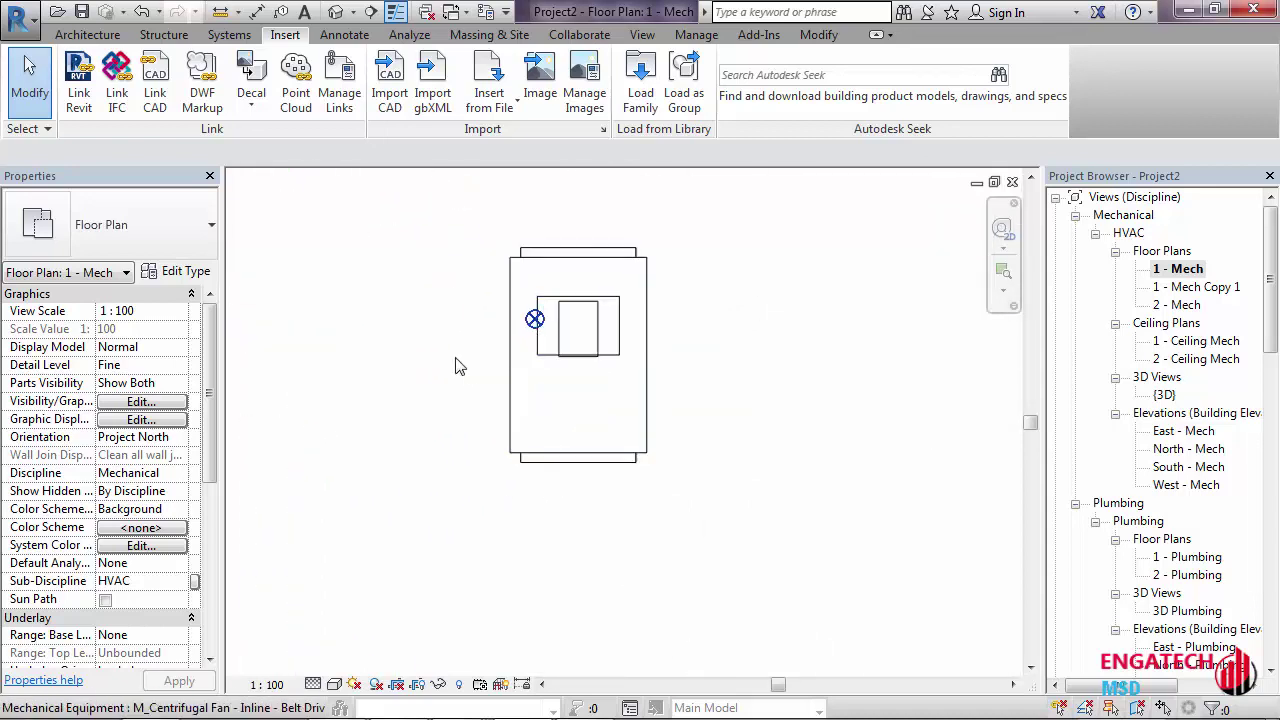
middle_click_drag(455, 366, 392, 450)
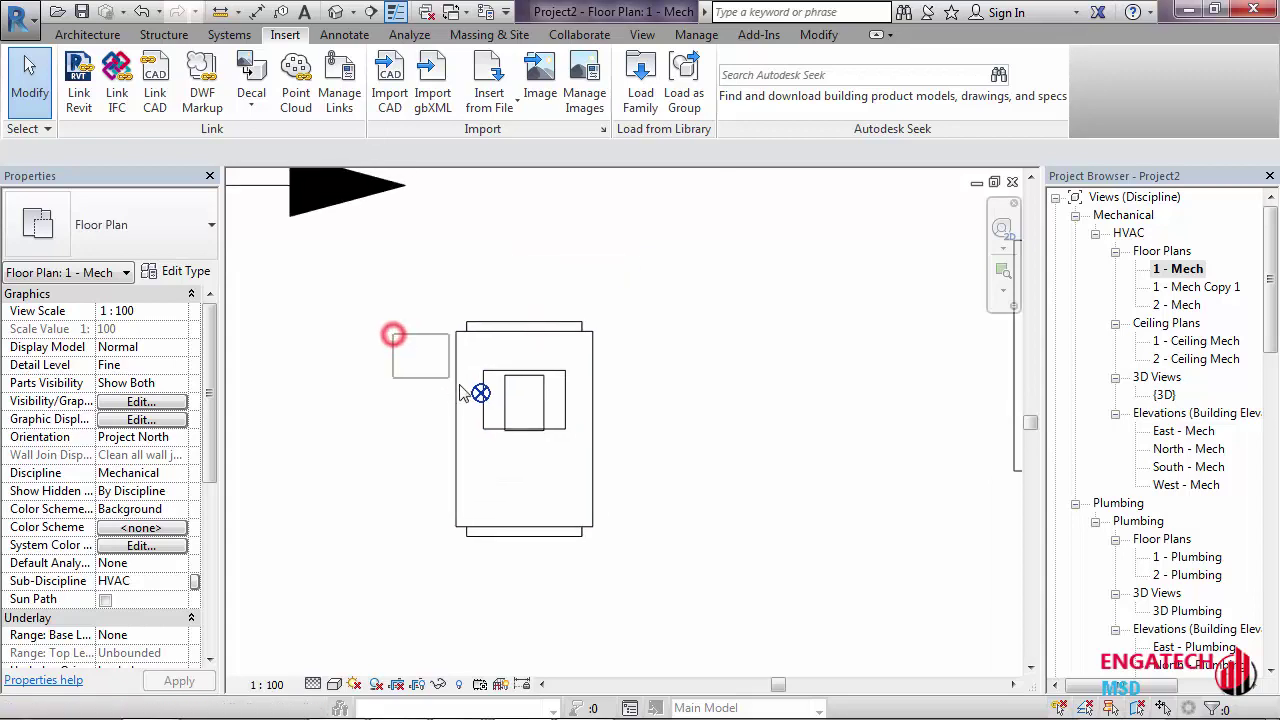
left_click_drag(650, 450, 650, 450)
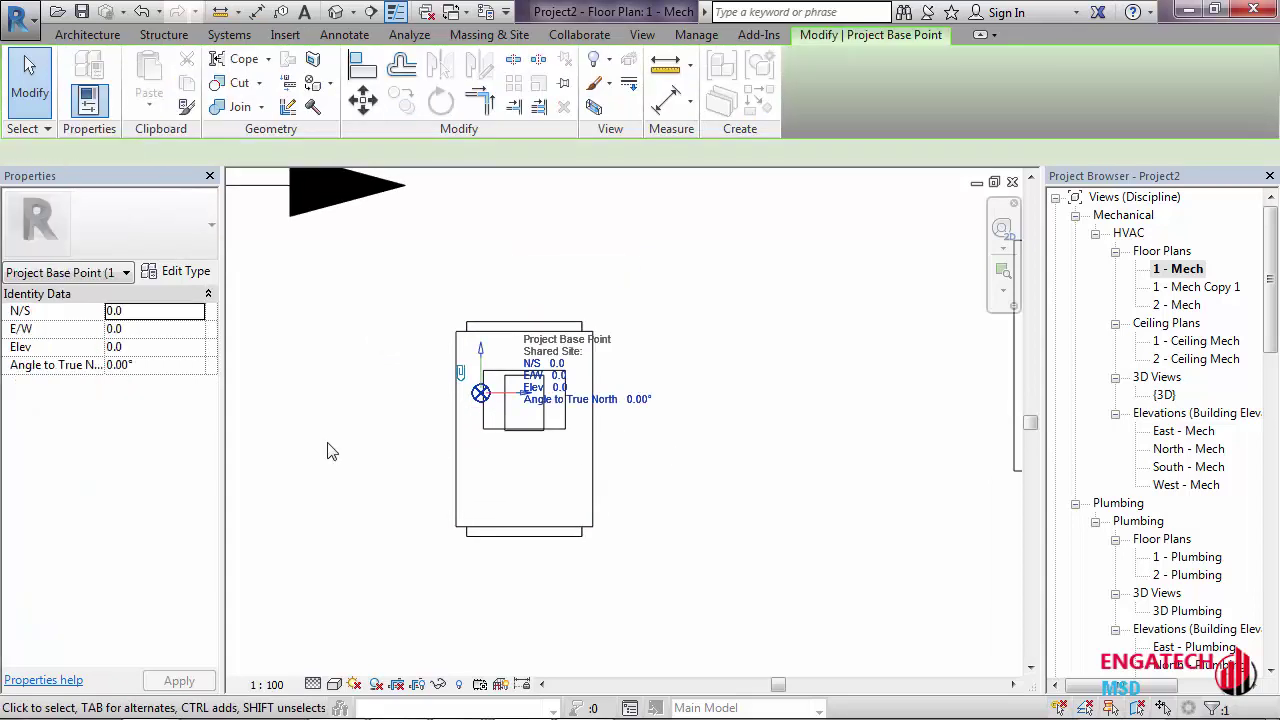
left_click(388, 398)
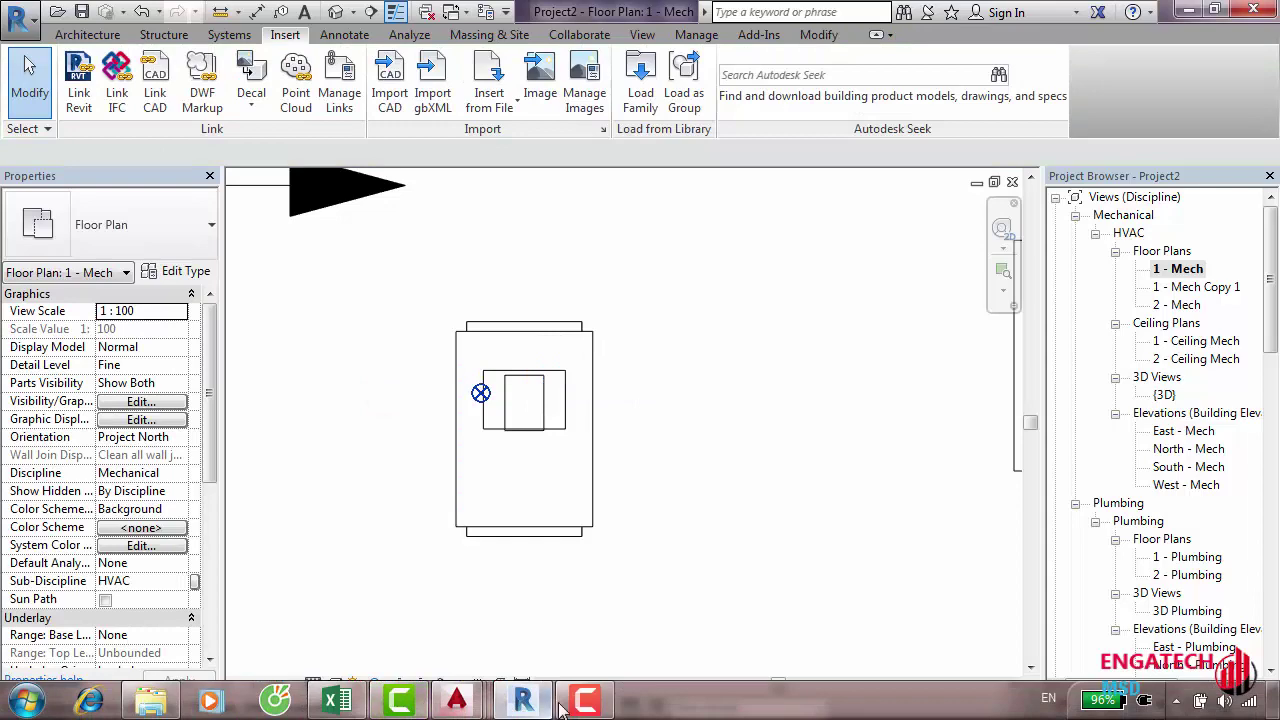
In AutoCAD's Drawing2, bring the a1/1 grid corner of the floor plan into view
mouse_move(456, 700)
left_click(680, 590)
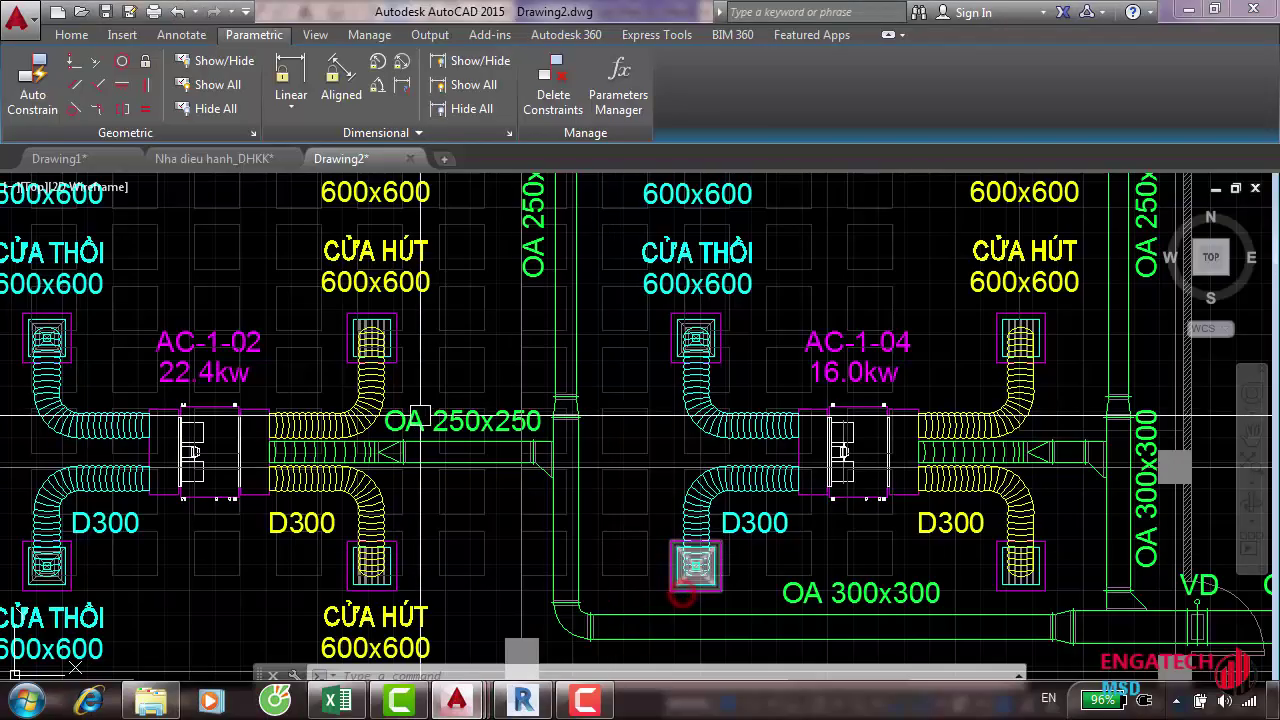
scroll(415, 409, "down", 8)
scroll(331, 451, "up", 5)
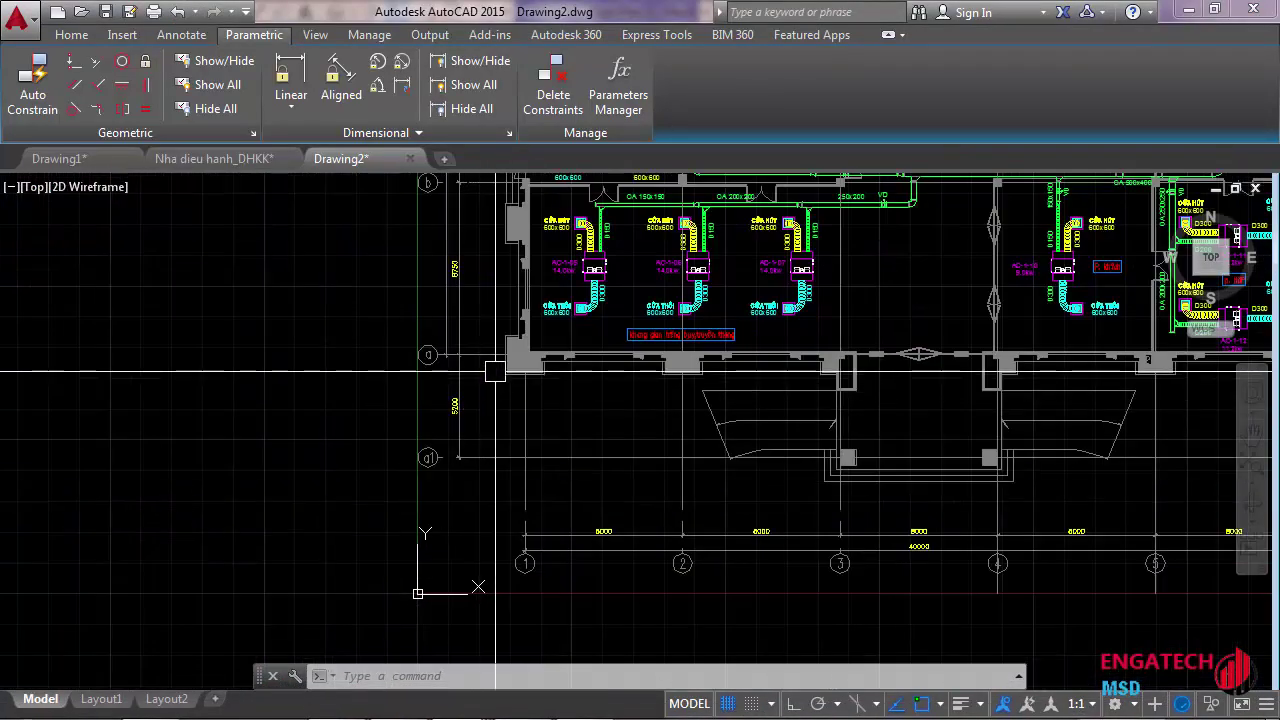
middle_click_drag(518, 511, 453, 353)
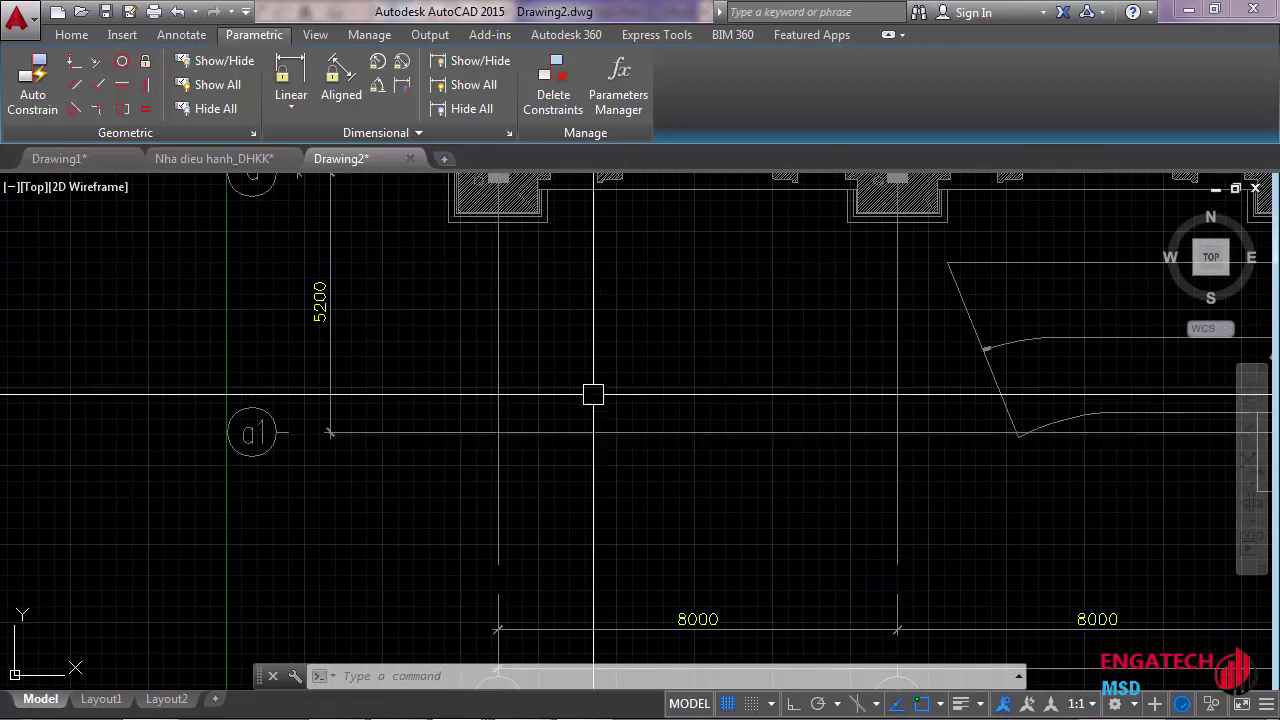
scroll(500, 434, "up", 2)
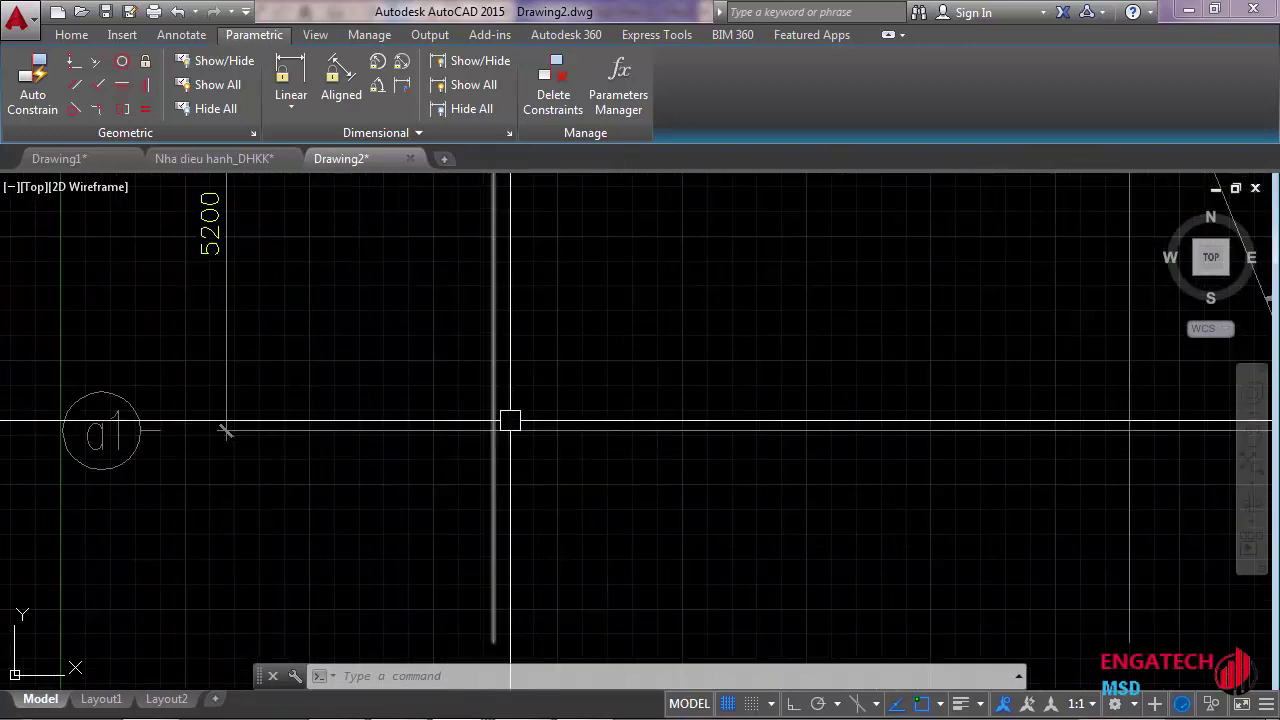
scroll(500, 434, "down", 5)
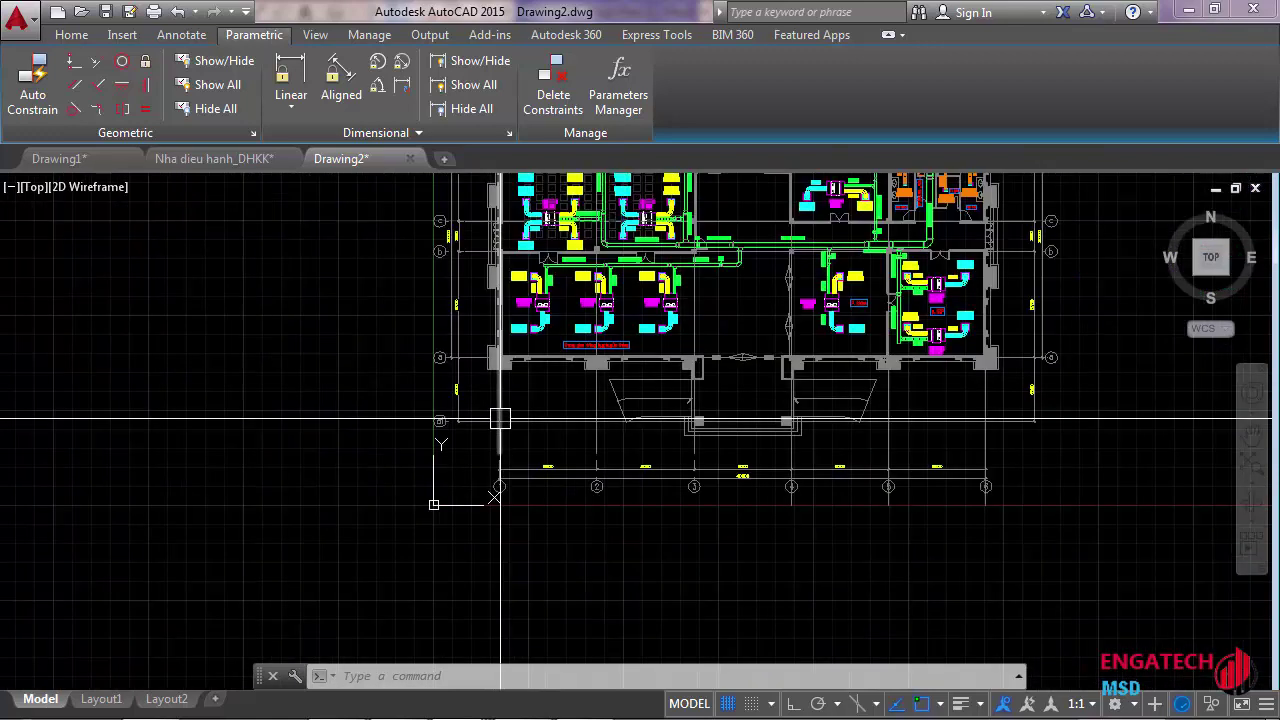
scroll(471, 430, "down", 3)
Move the whole floor plan from the a1/1 grid intersection to the origin 0,0
left_click(196, 253)
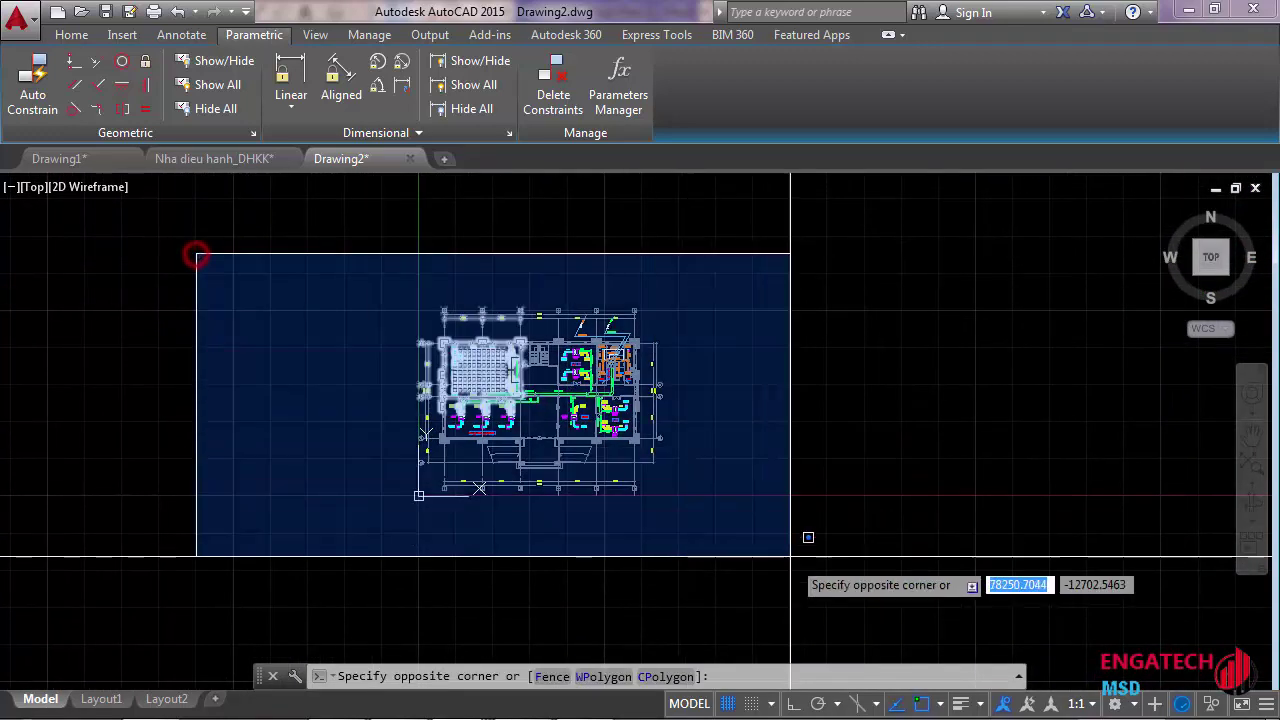
left_click(794, 556)
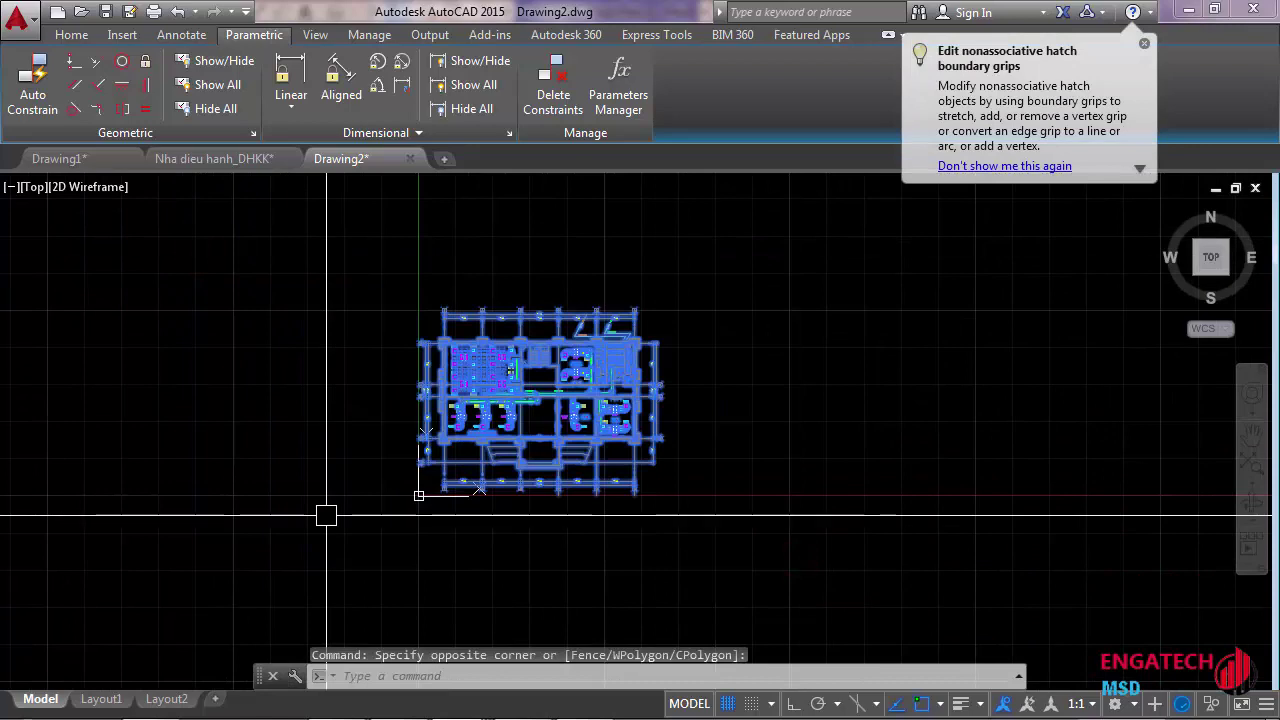
type("m")
key("Return")
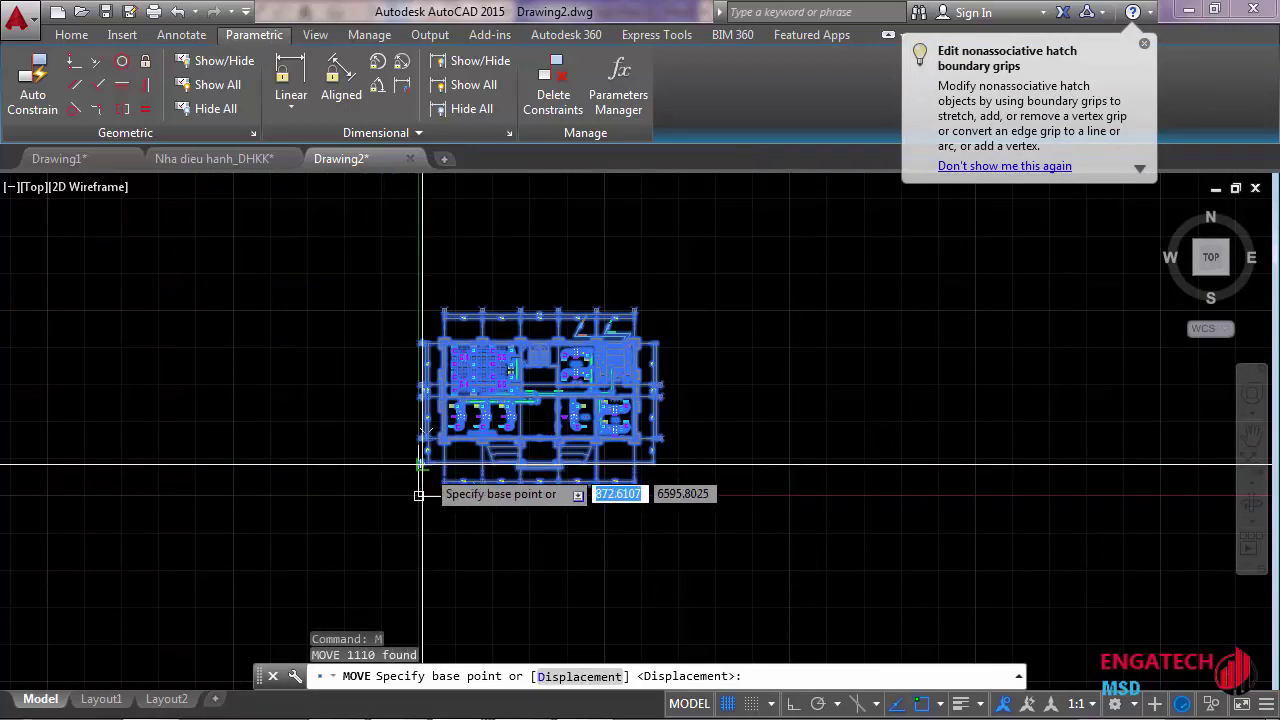
scroll(430, 475, "up", 5)
scroll(475, 495, "down", 3)
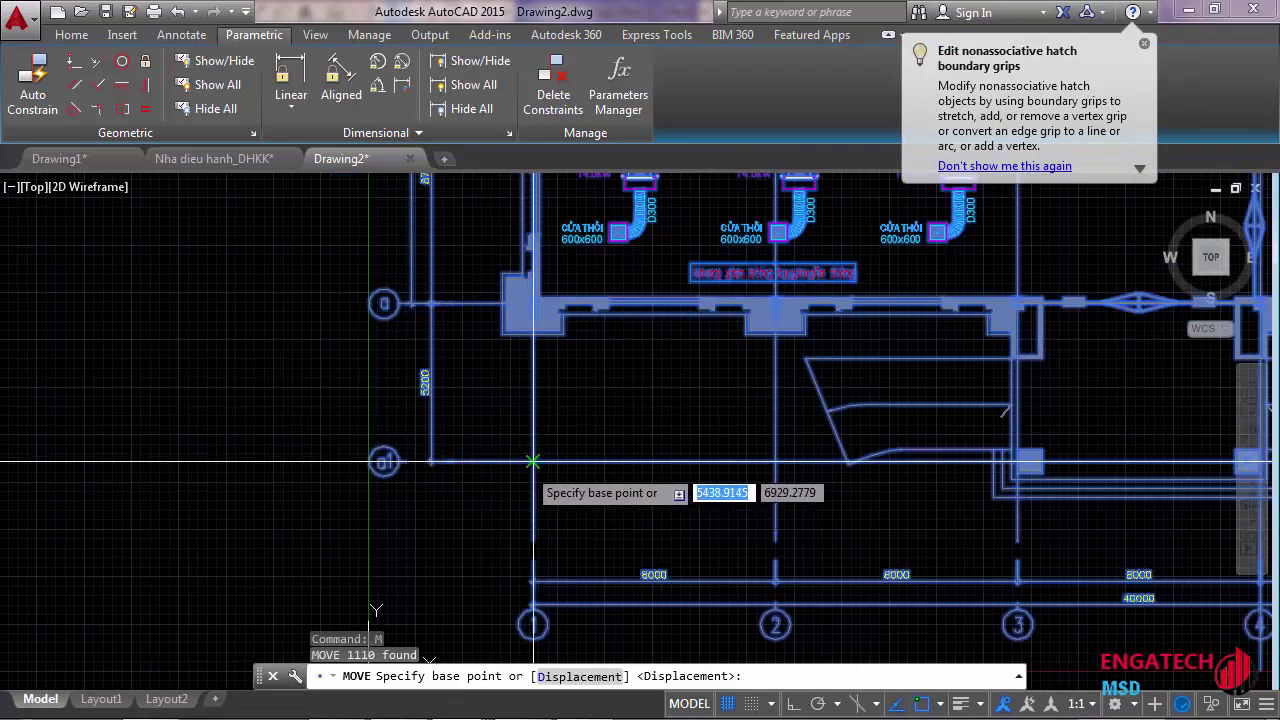
left_click(532, 462)
type("@,0")
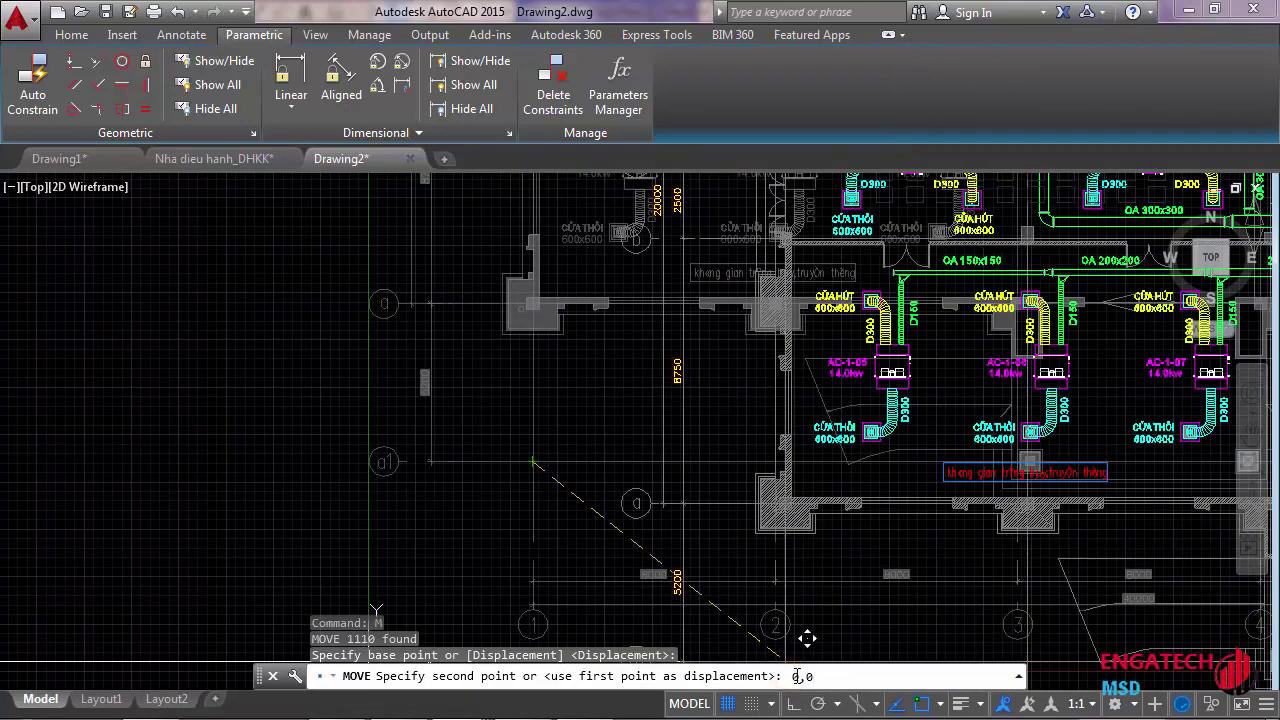
key("Return")
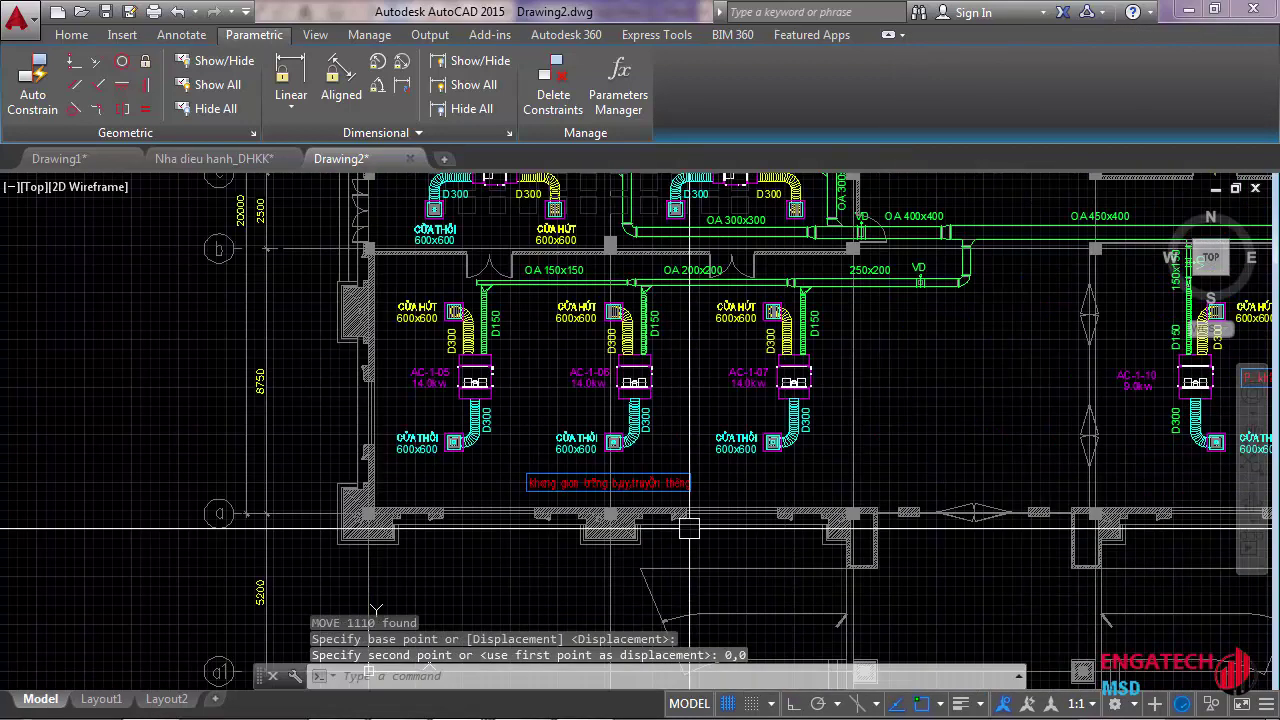
Recentre the view on the moved floor plan
scroll(485, 514, "down", 3)
scroll(485, 514, "up", 3)
scroll(543, 471, "up", 3)
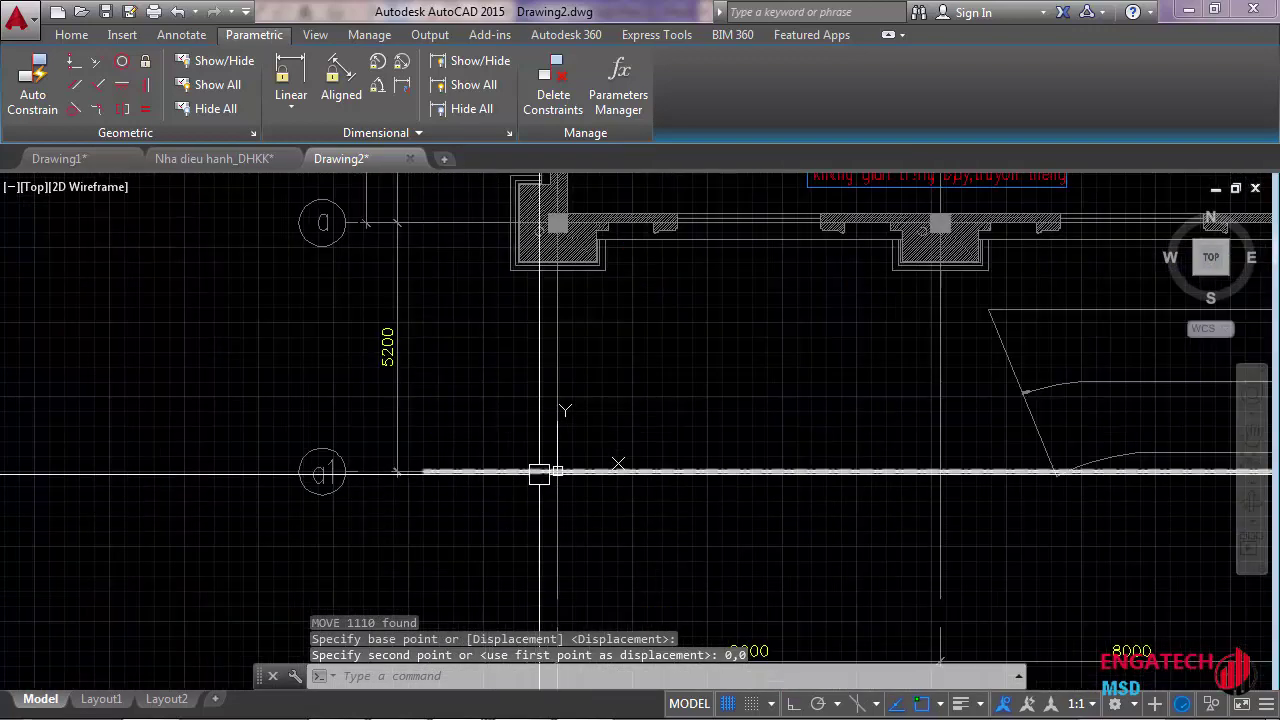
scroll(551, 470, "up", 3)
scroll(575, 470, "down", 5)
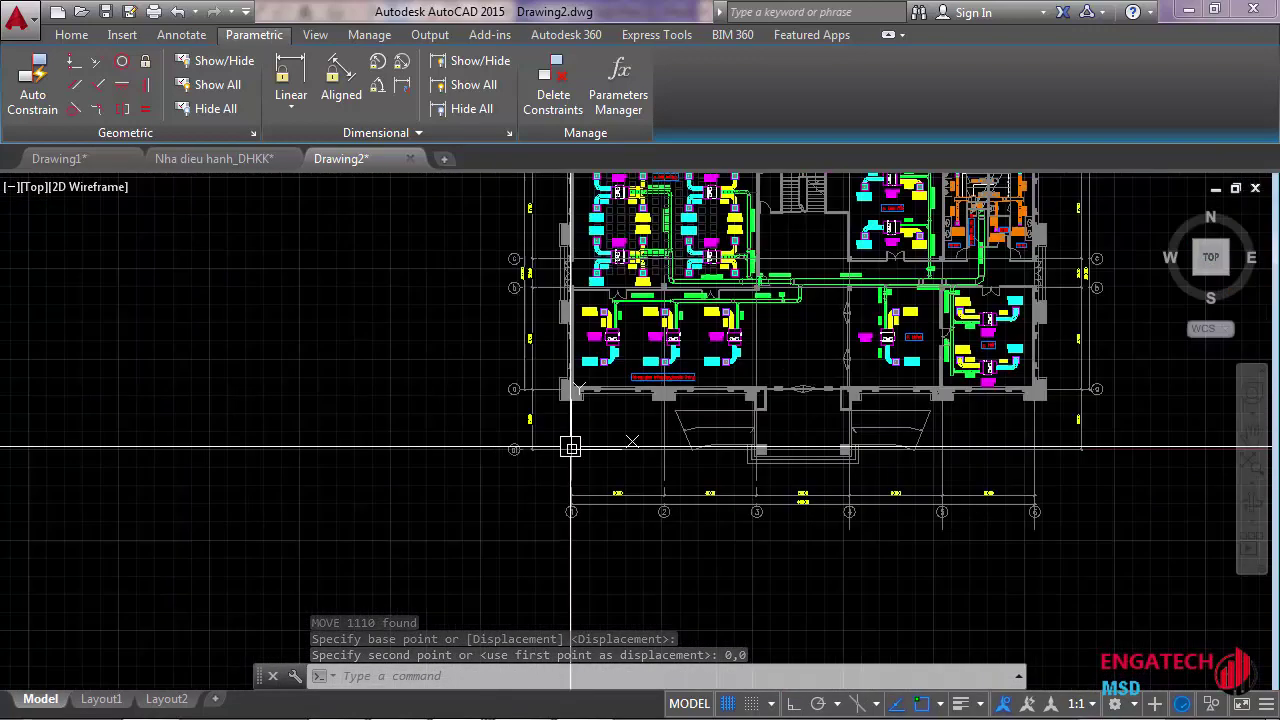
scroll(571, 443, "down", 3)
middle_click_drag(437, 387, 337, 443)
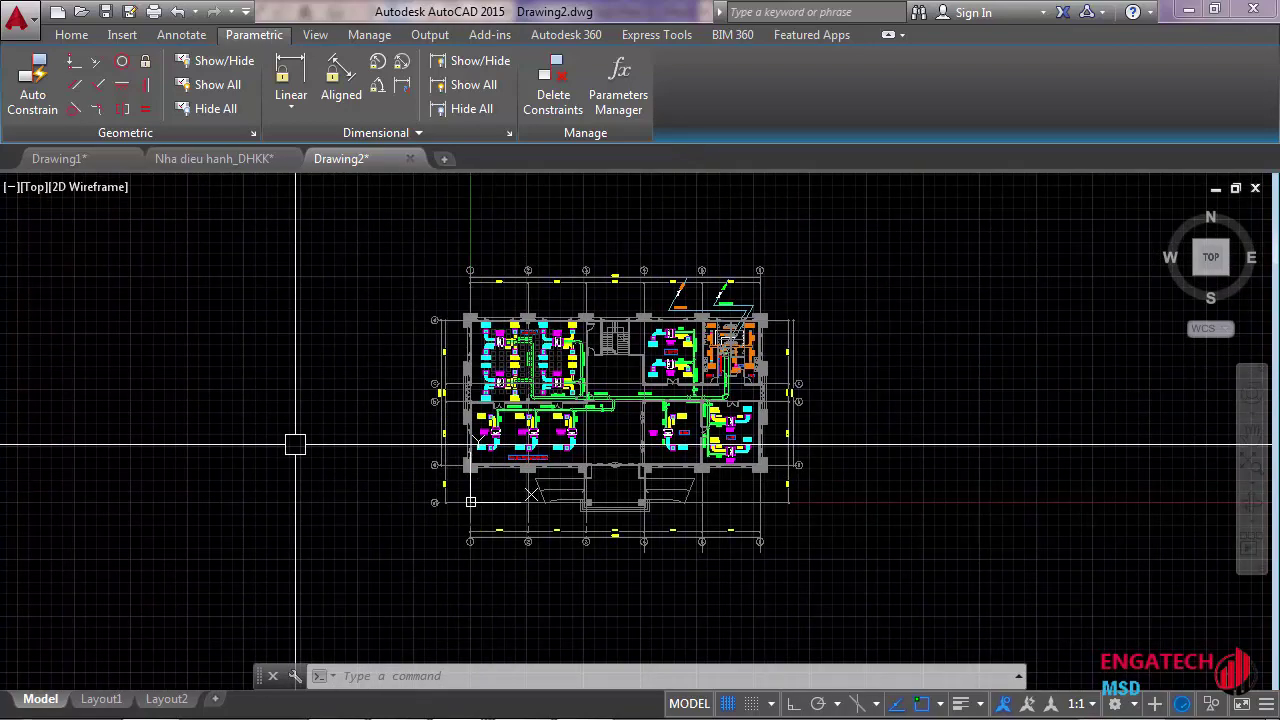
scroll(720, 440, "up", 3)
scroll(832, 396, "up", 3)
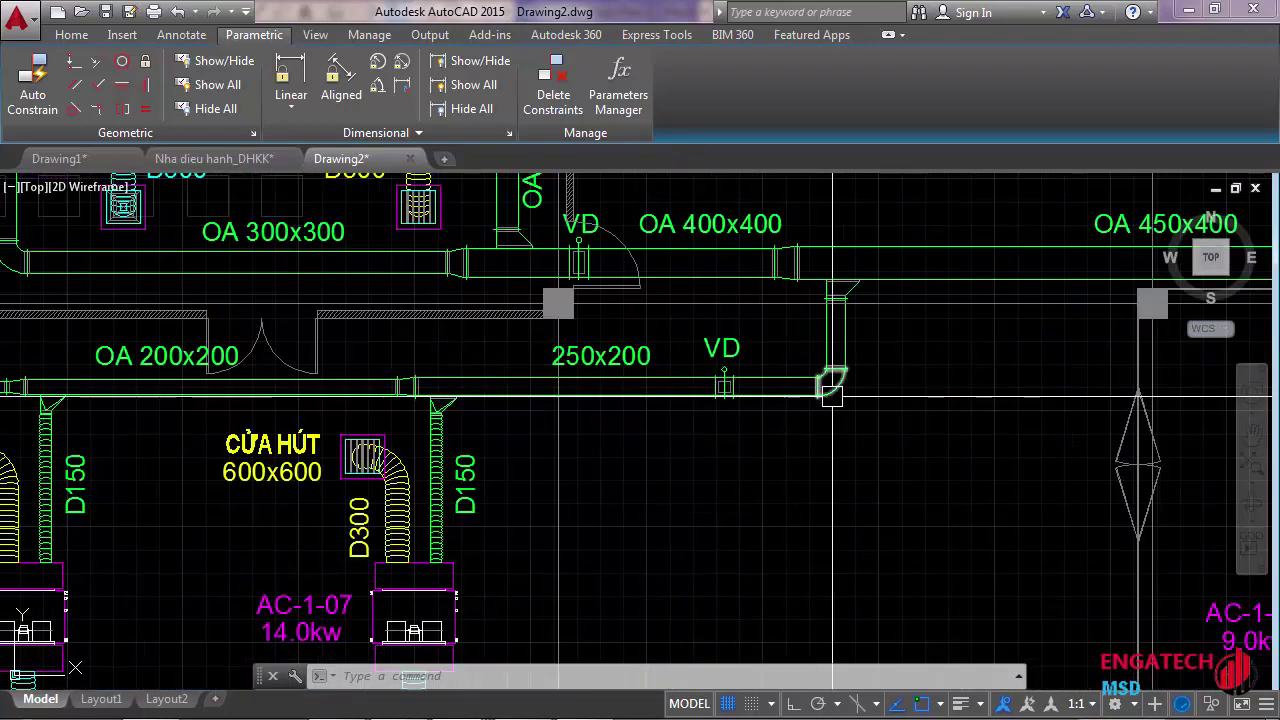
scroll(617, 400, "down", 5)
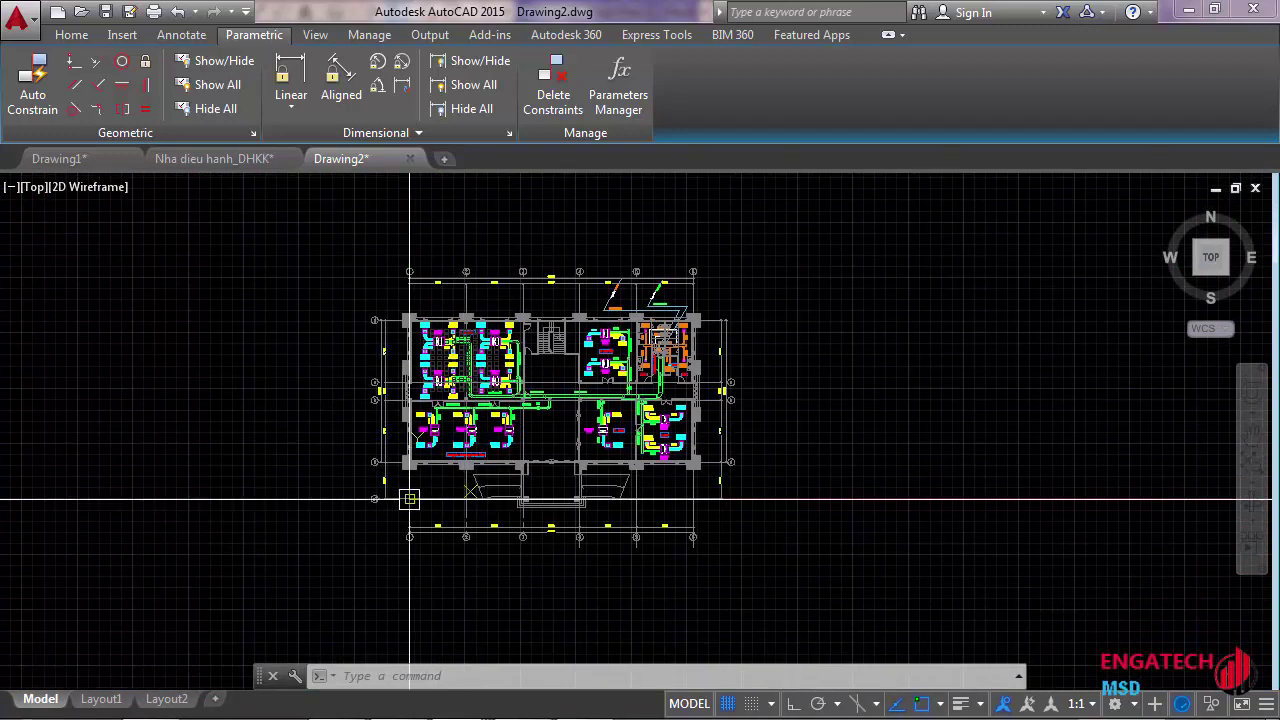
Clear stray lasso selections and start the Purge command with PU
left_click_drag(218, 229, 792, 562)
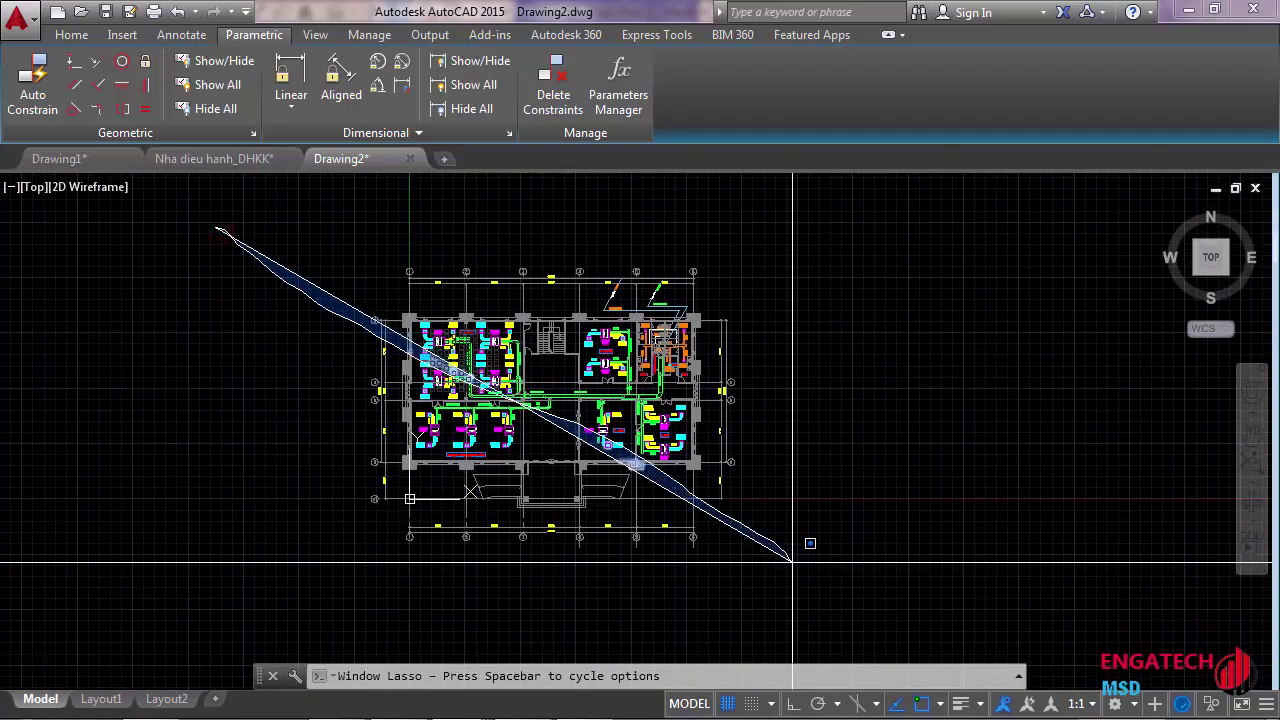
key("Escape")
key("Escape")
left_click_drag(246, 206, 686, 491)
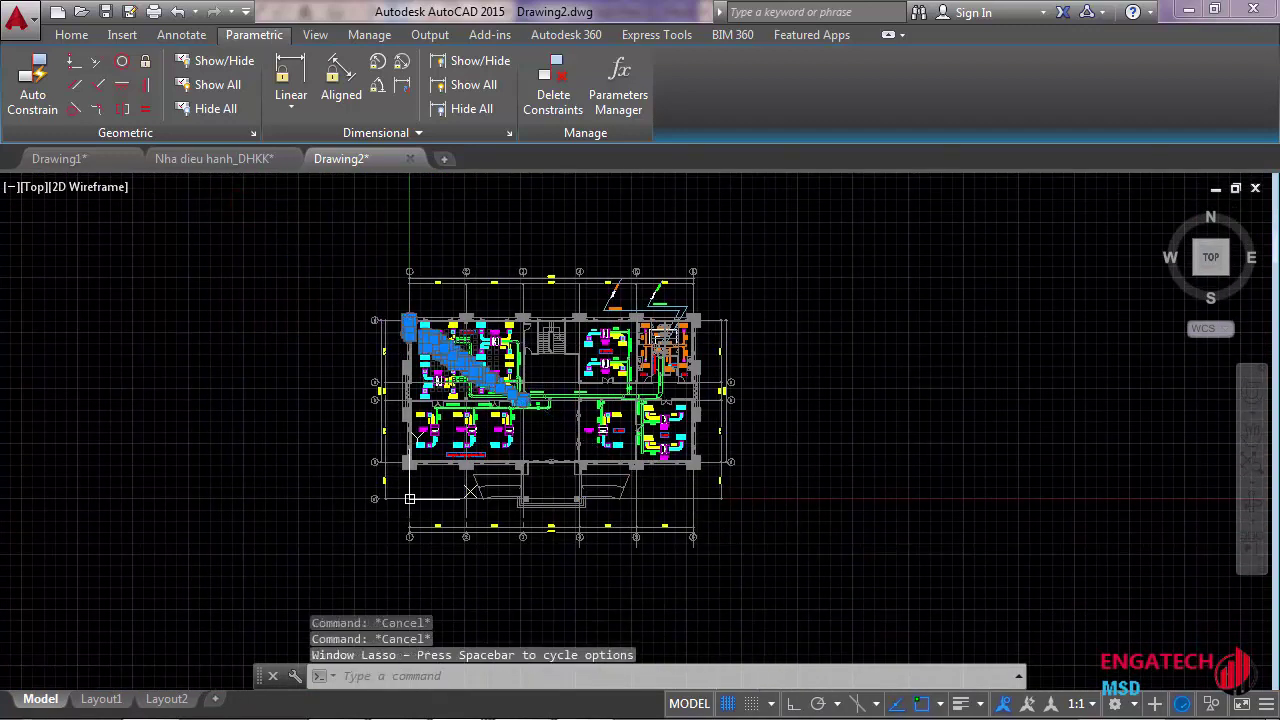
key("Escape")
left_click_drag(257, 243, 749, 535)
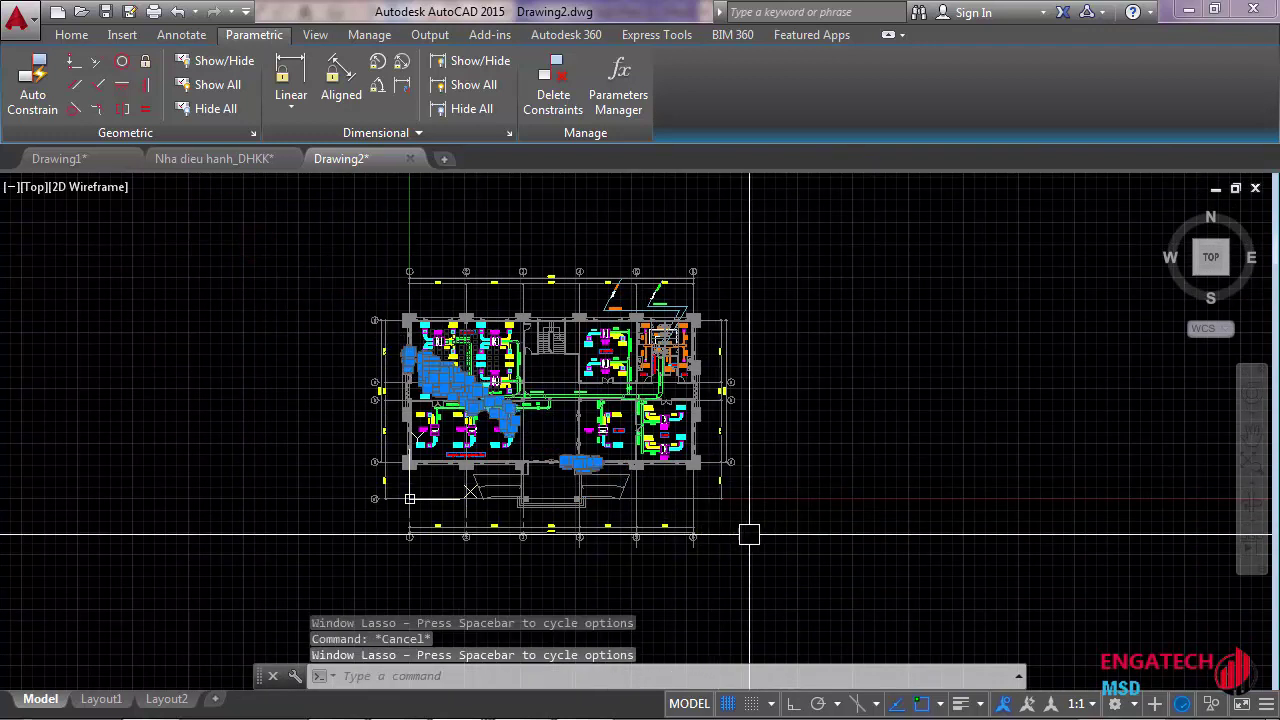
key("Escape")
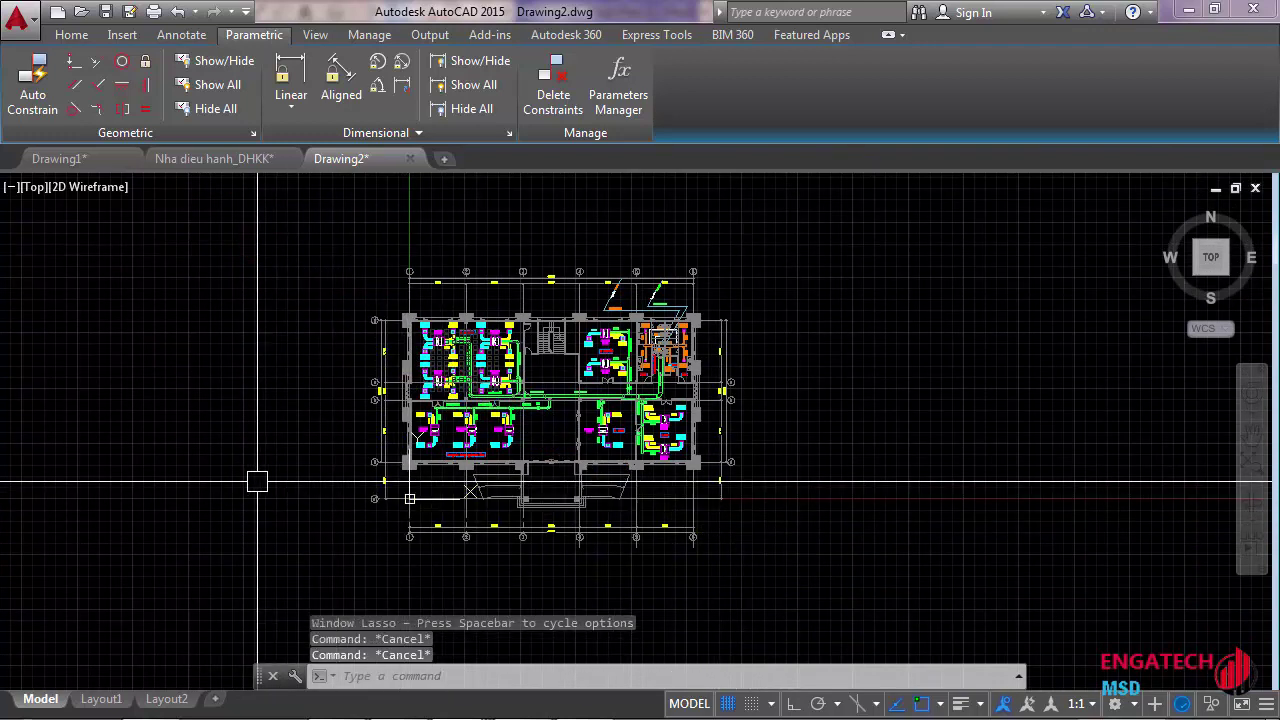
type("PU")
key("Return")
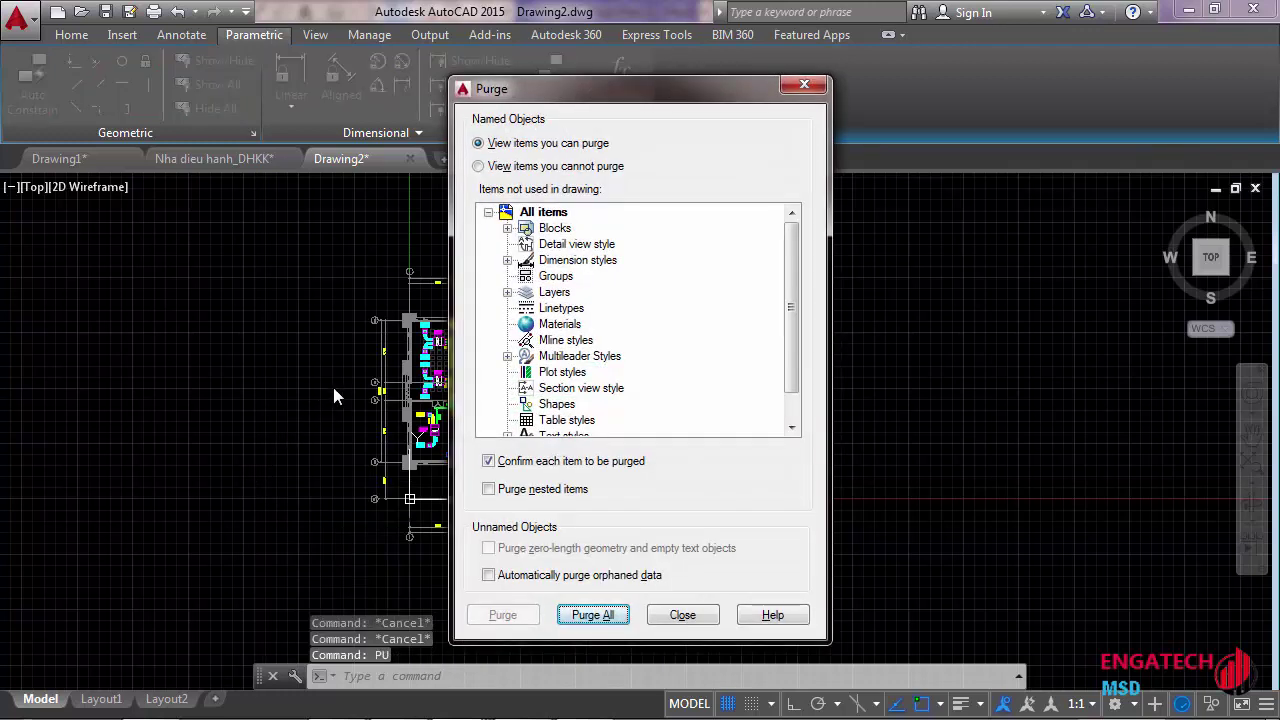
left_click(590, 618)
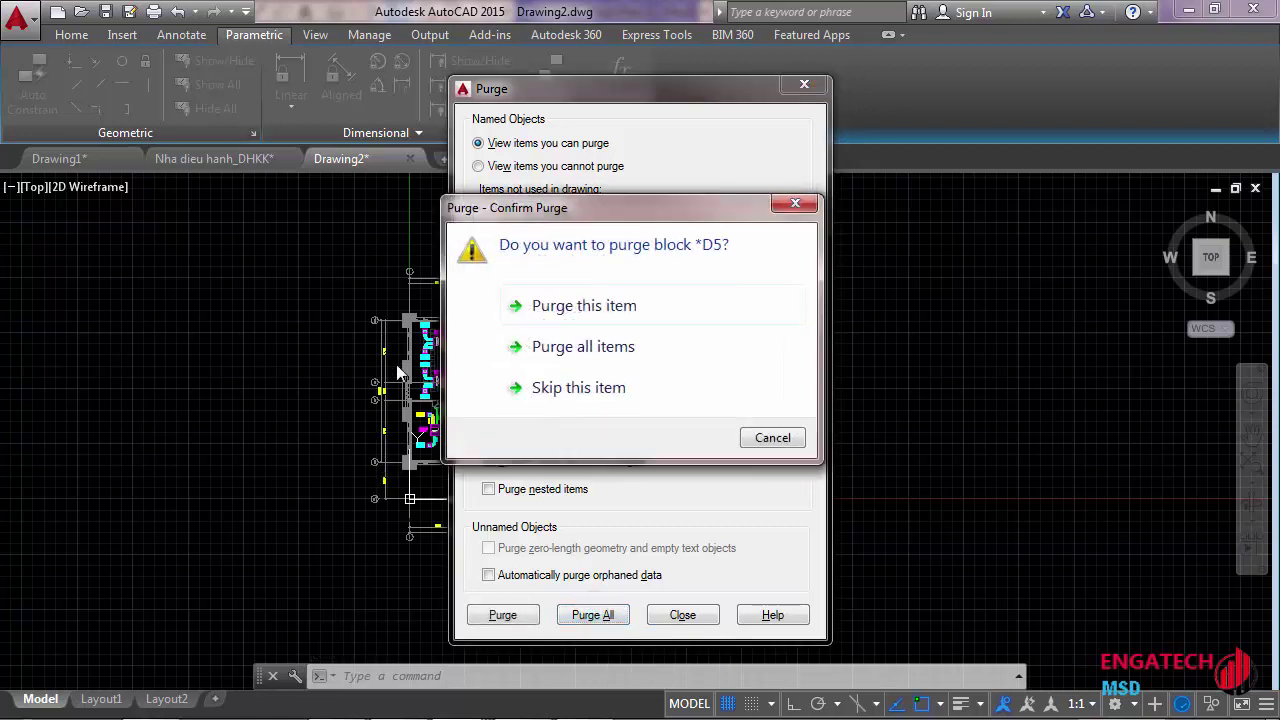
left_click_drag(516, 222, 479, 192)
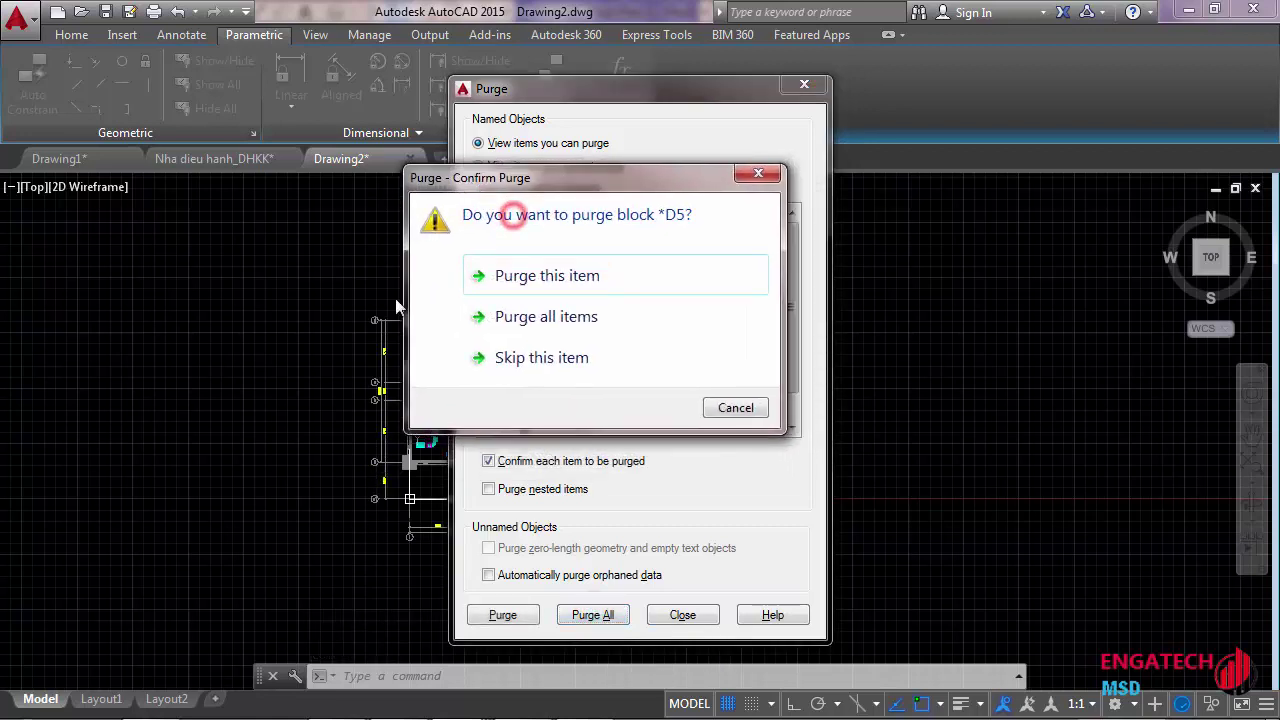
left_click(502, 324)
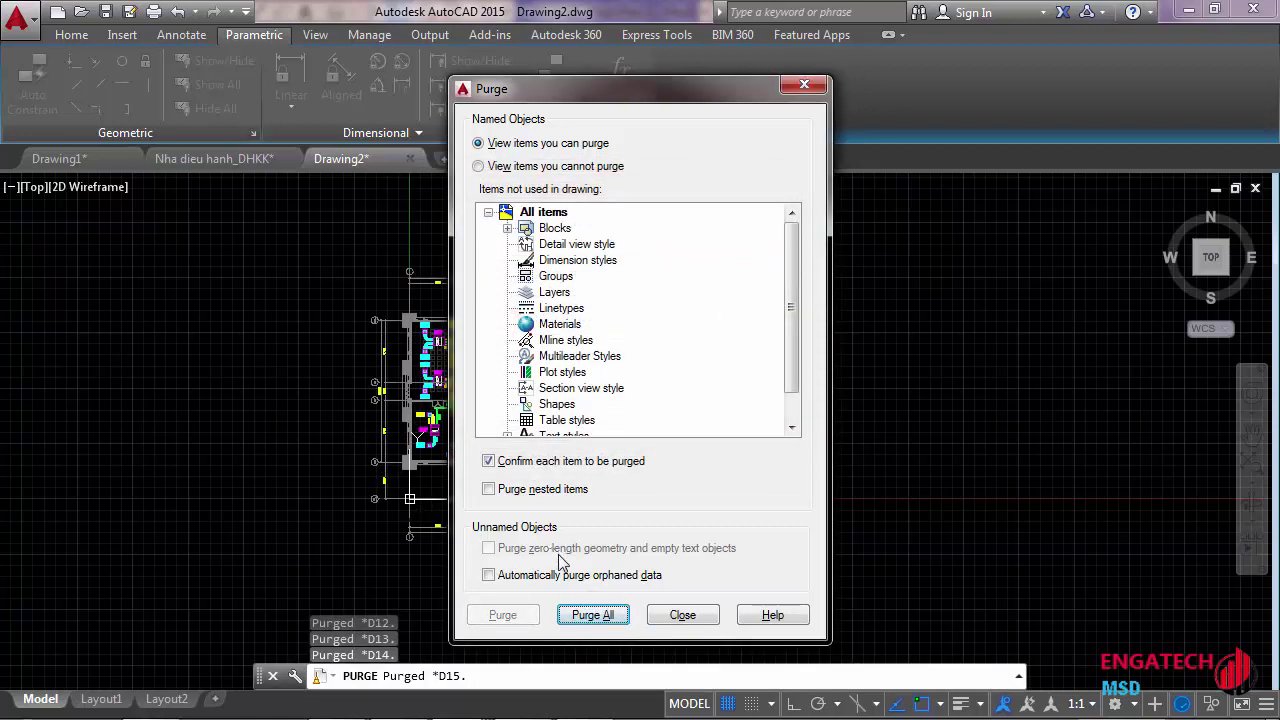
left_click(683, 615)
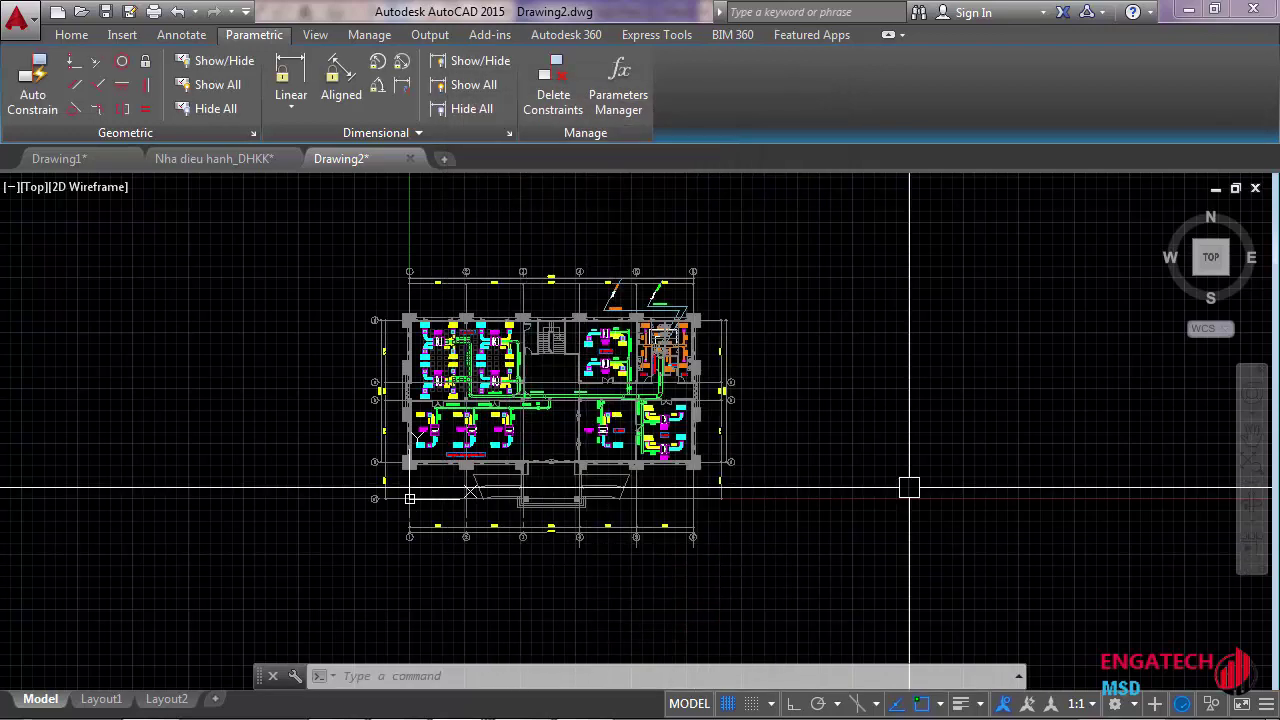
scroll(495, 468, "up", 5)
scroll(470, 425, "down", 5)
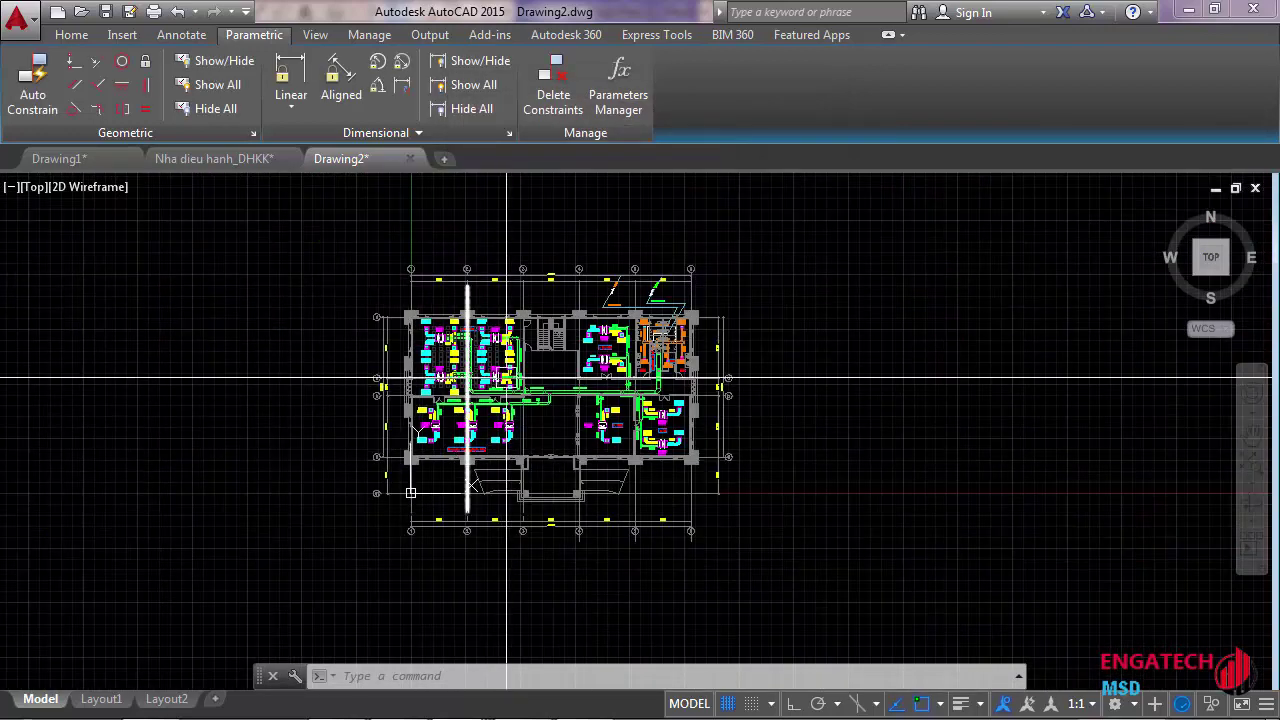
scroll(660, 350, "up", 5)
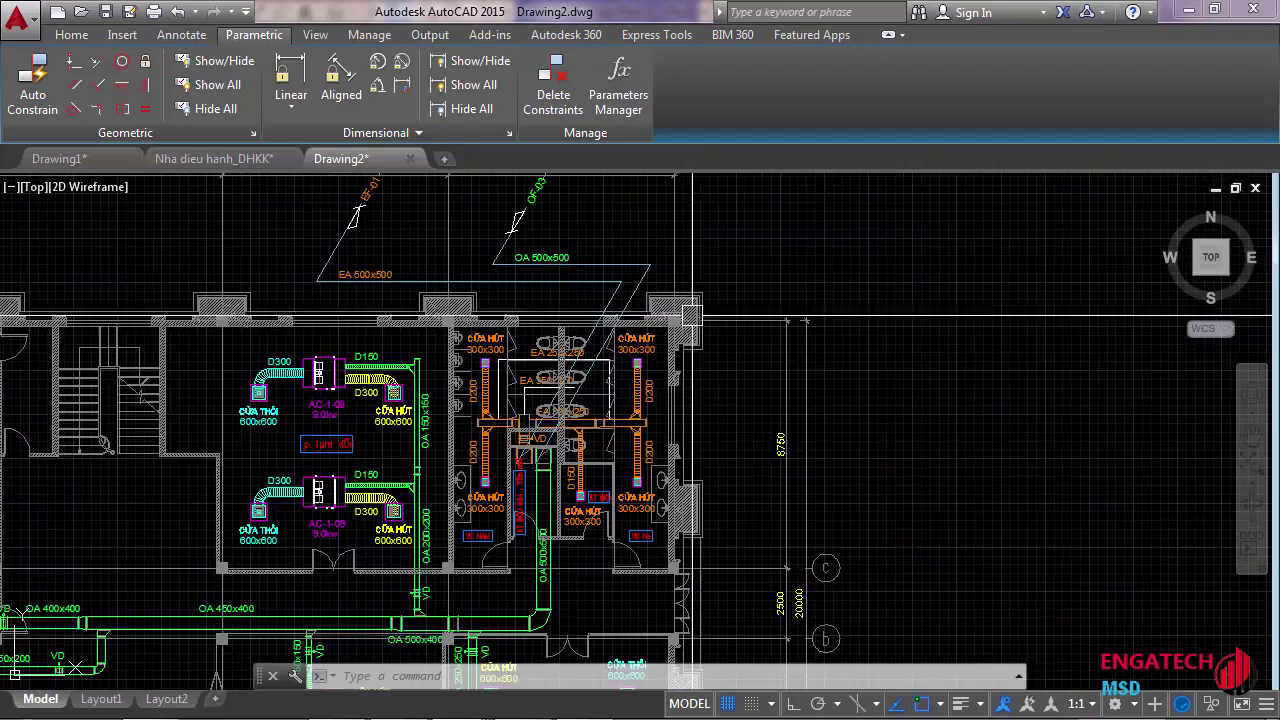
scroll(660, 350, "down", 5)
scroll(492, 423, "down", 2)
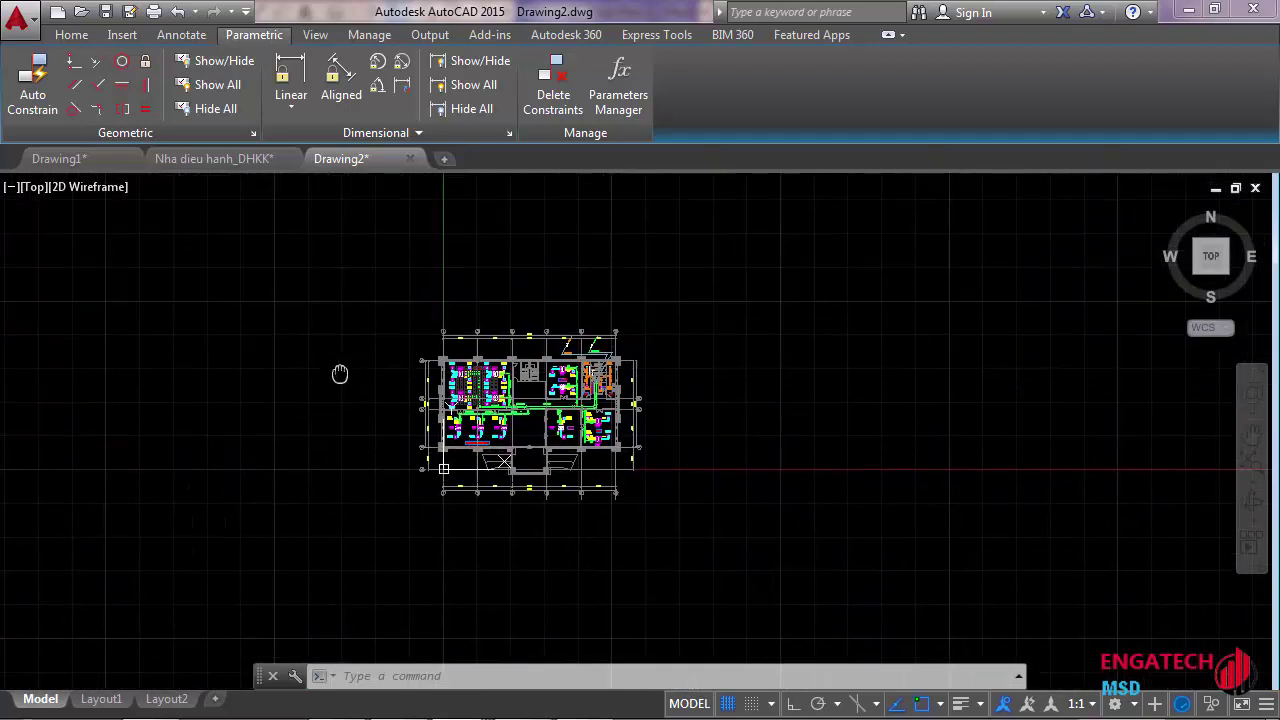
Save the AutoCAD drawing to the Desktop as File link CAD.dwg
key("ctrl+s")
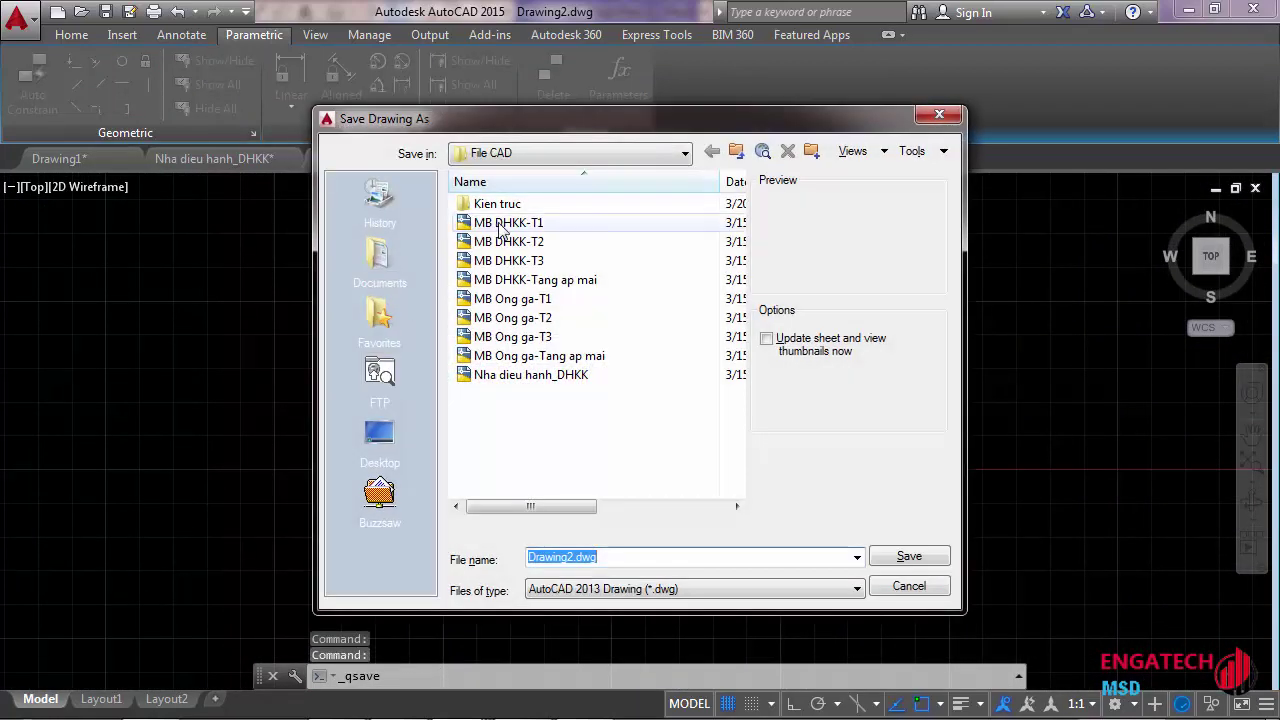
left_click(535, 160)
left_click(533, 174)
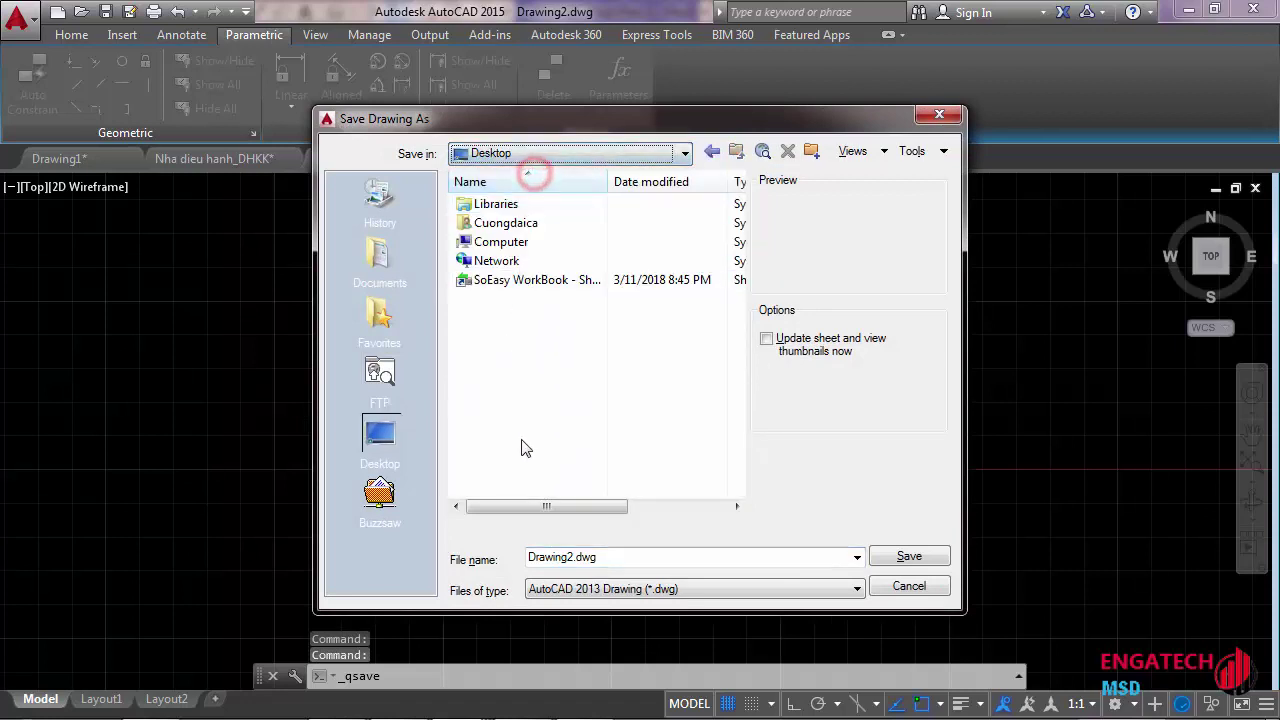
double_click(571, 557)
type("File link CAD")
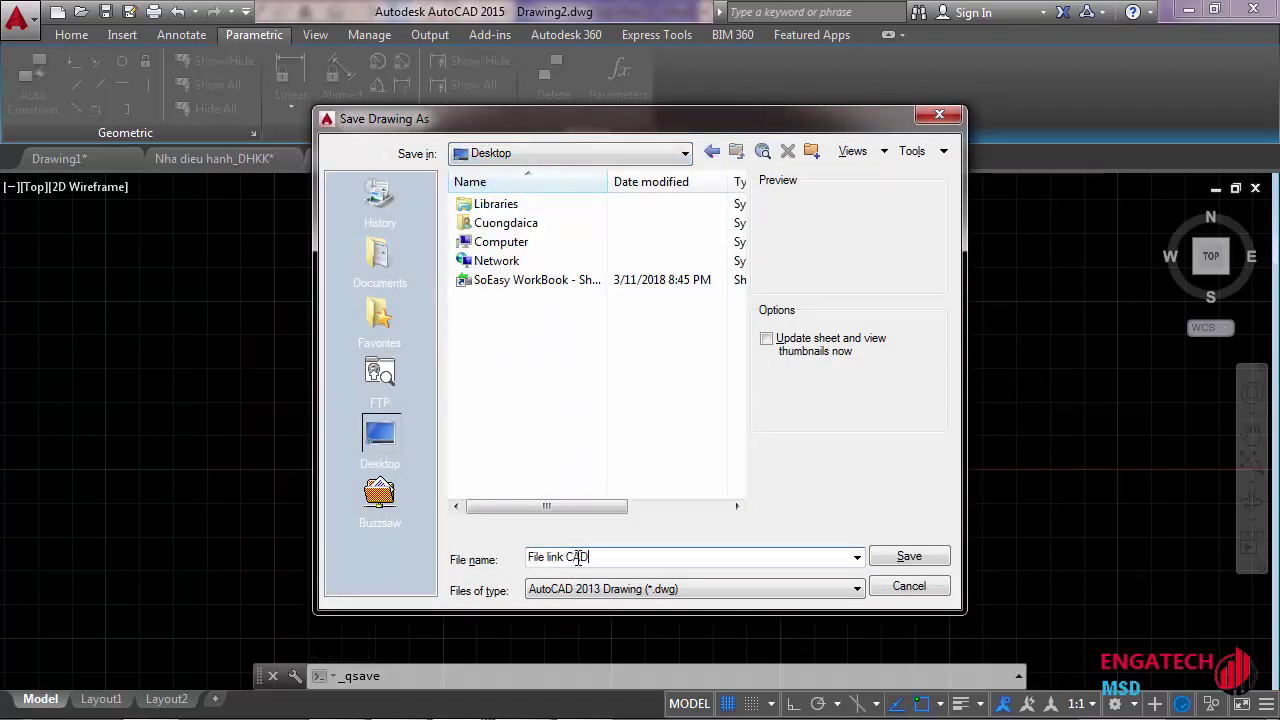
key("Return")
Zoom and pan around the HVAC floor plan to check the nearby ducts
scroll(565, 560, "up", 3)
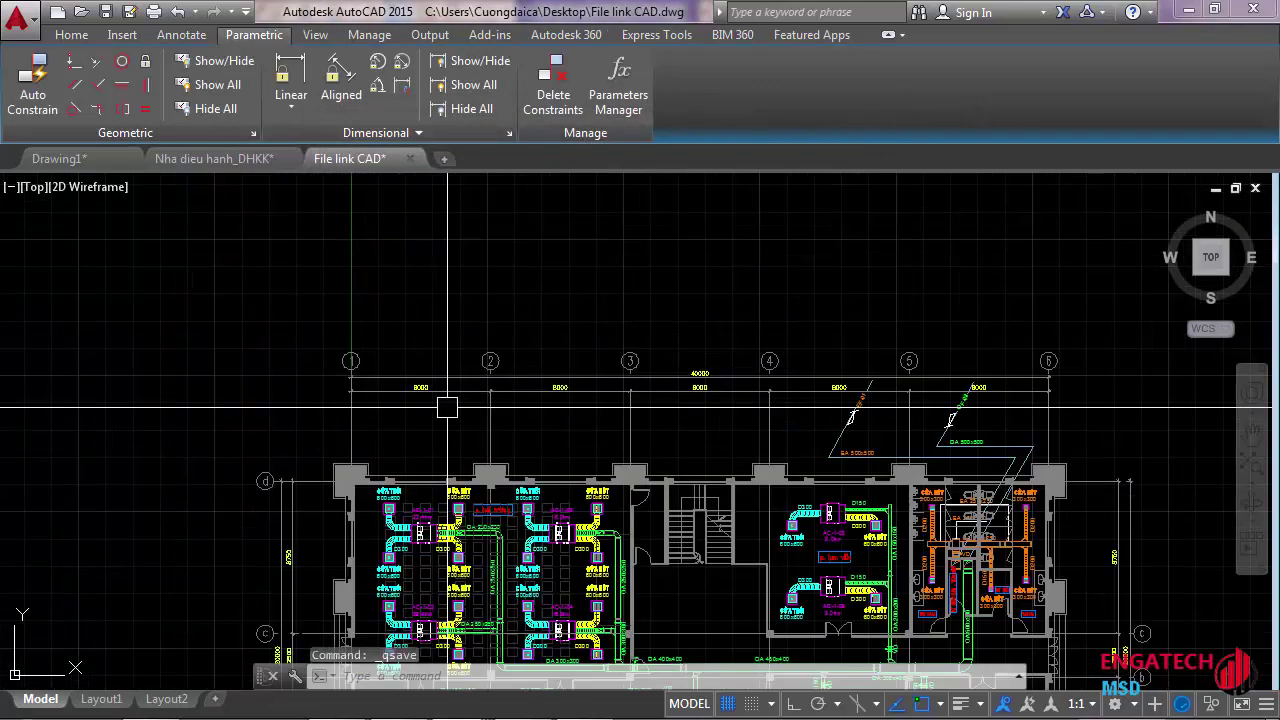
scroll(459, 582, "up", 2)
scroll(459, 582, "up", 2)
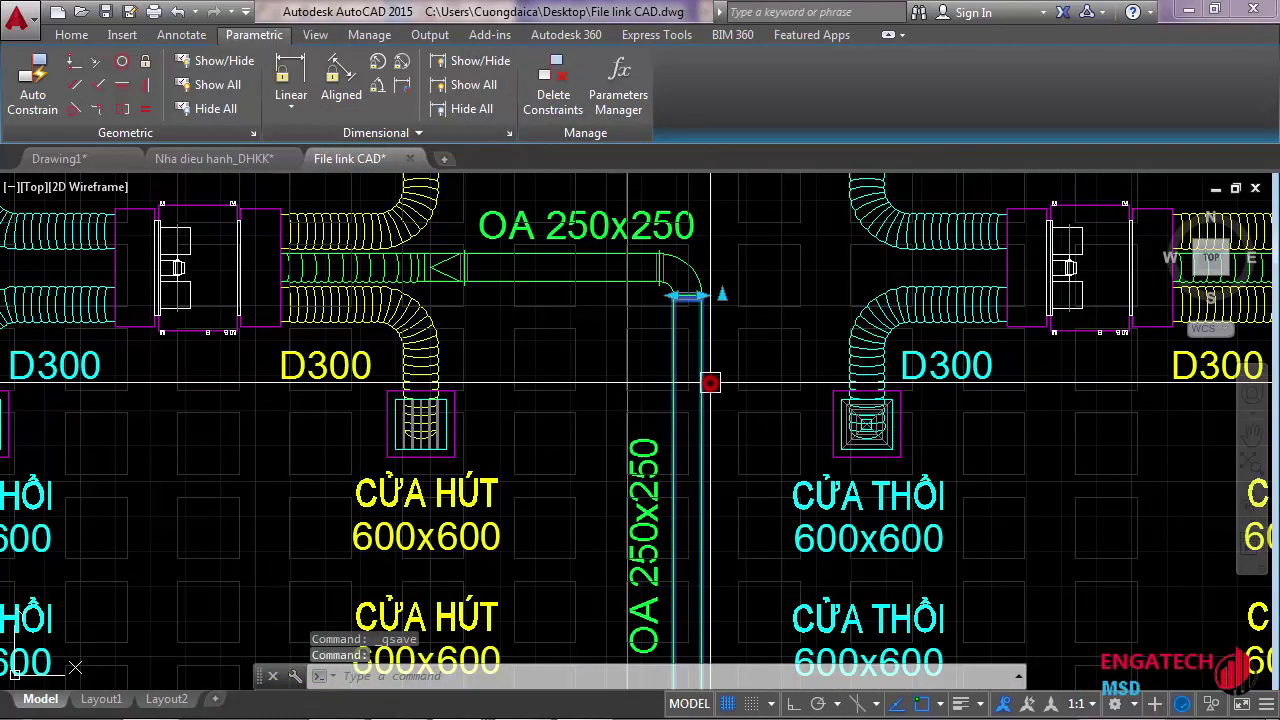
middle_click_drag(709, 380, 528, 330)
scroll(528, 330, "down", 10)
key("Escape")
key("Escape")
scroll(422, 400, "up", 3)
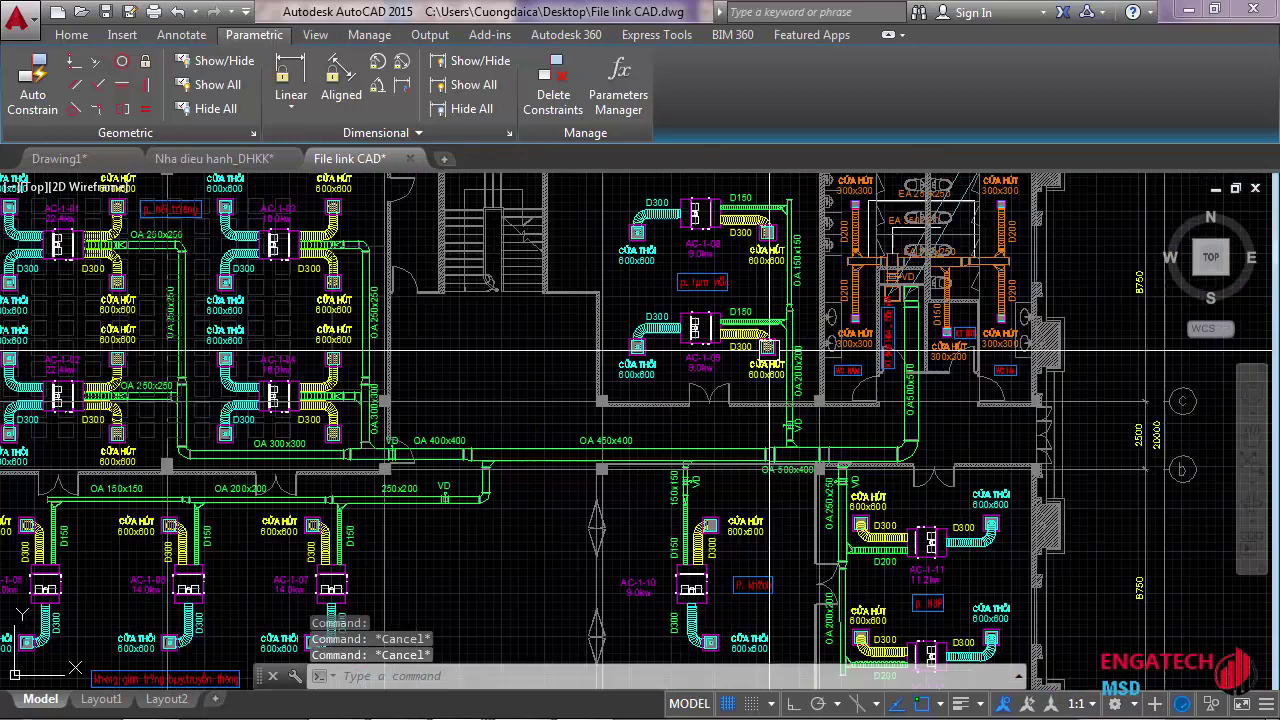
scroll(422, 400, "up", 2)
scroll(422, 400, "down", 5)
scroll(422, 350, "down", 3)
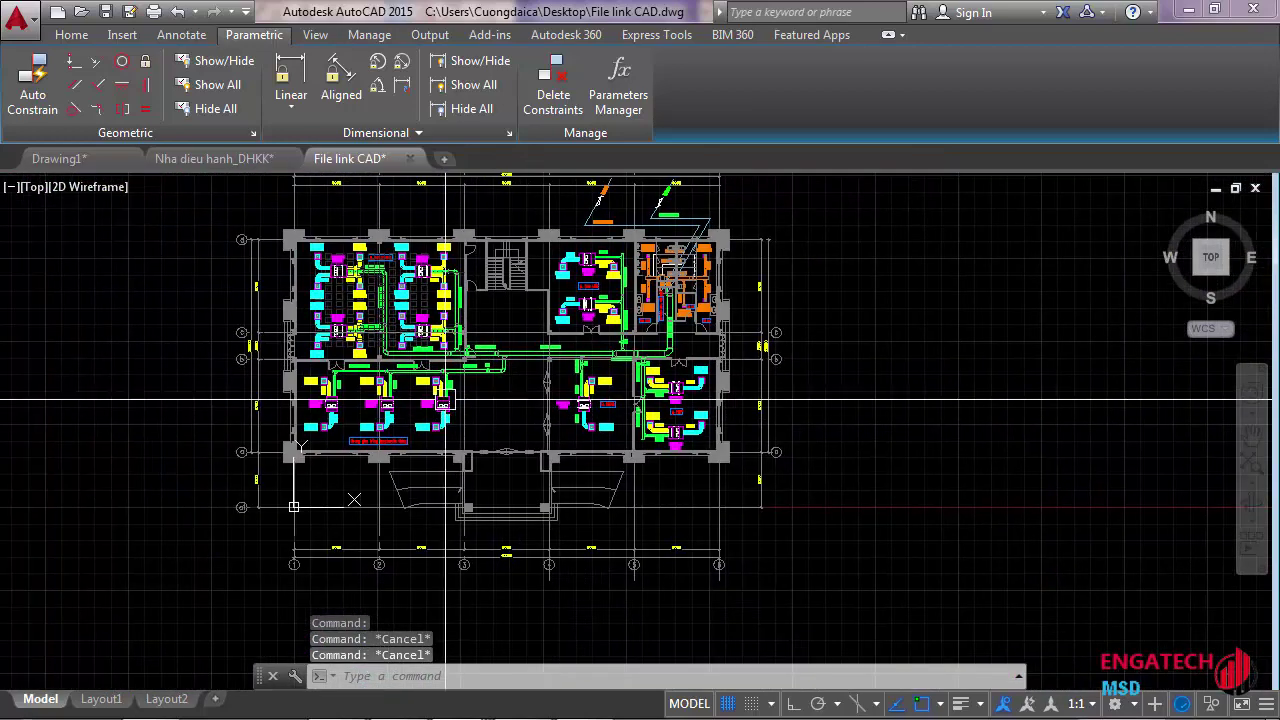
Switch to Revit and reposition the 1 - Mech floor plan view
left_click(522, 700)
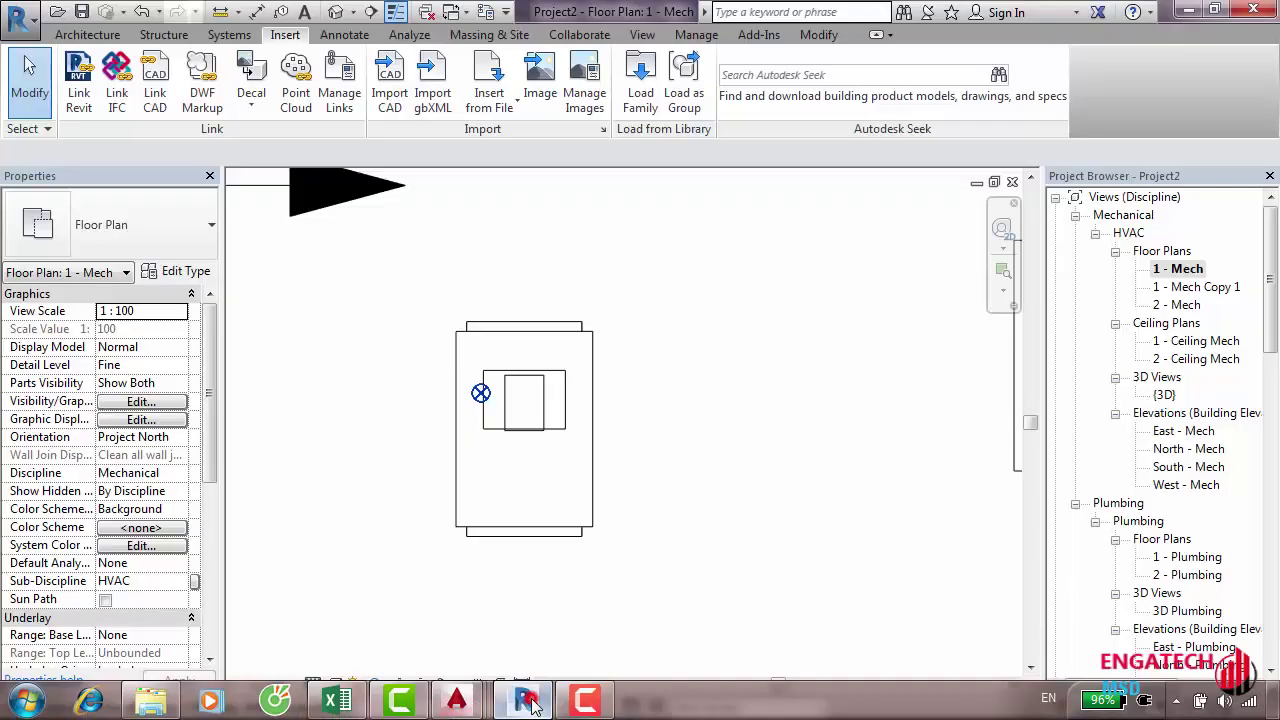
middle_click_drag(423, 509, 482, 482)
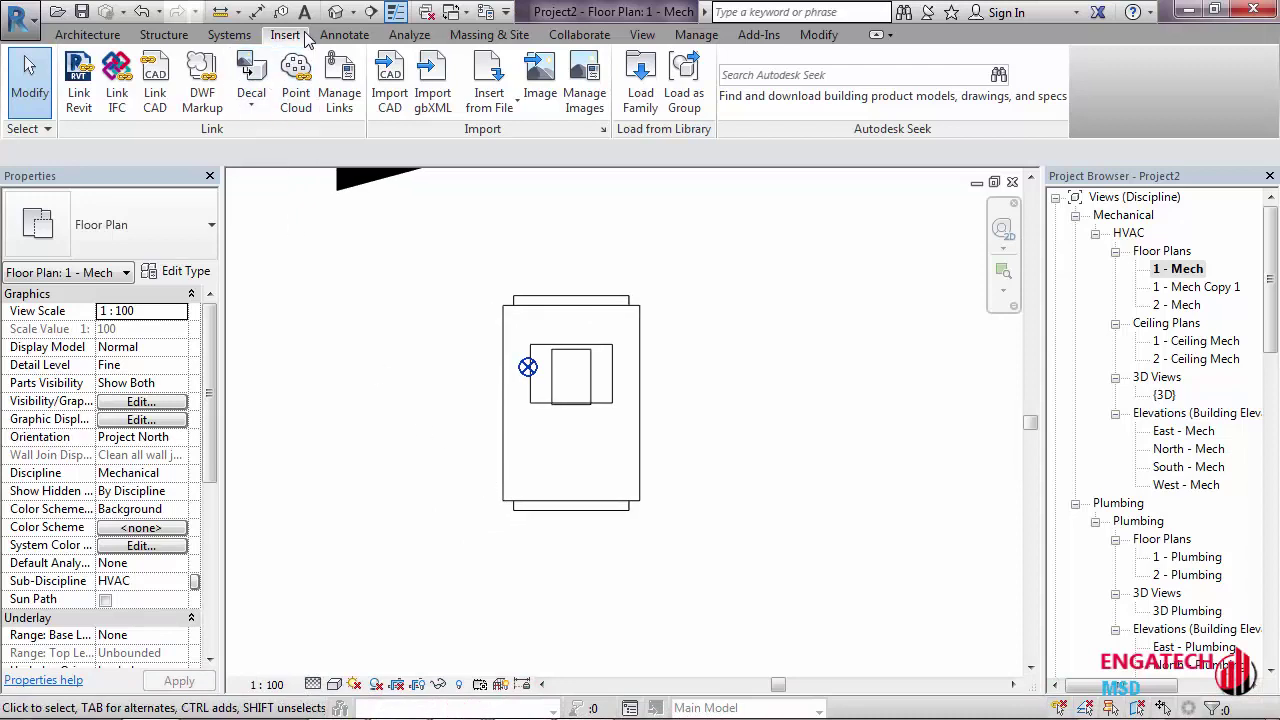
mouse_move(458, 253)
left_mouse_down()
mouse_move(705, 543)
mouse_move(660, 556)
left_mouse_up()
left_click(658, 553)
Link File link CAD from the Desktop, Colors Preserve, Auto - Origin to Origin
left_click(157, 100)
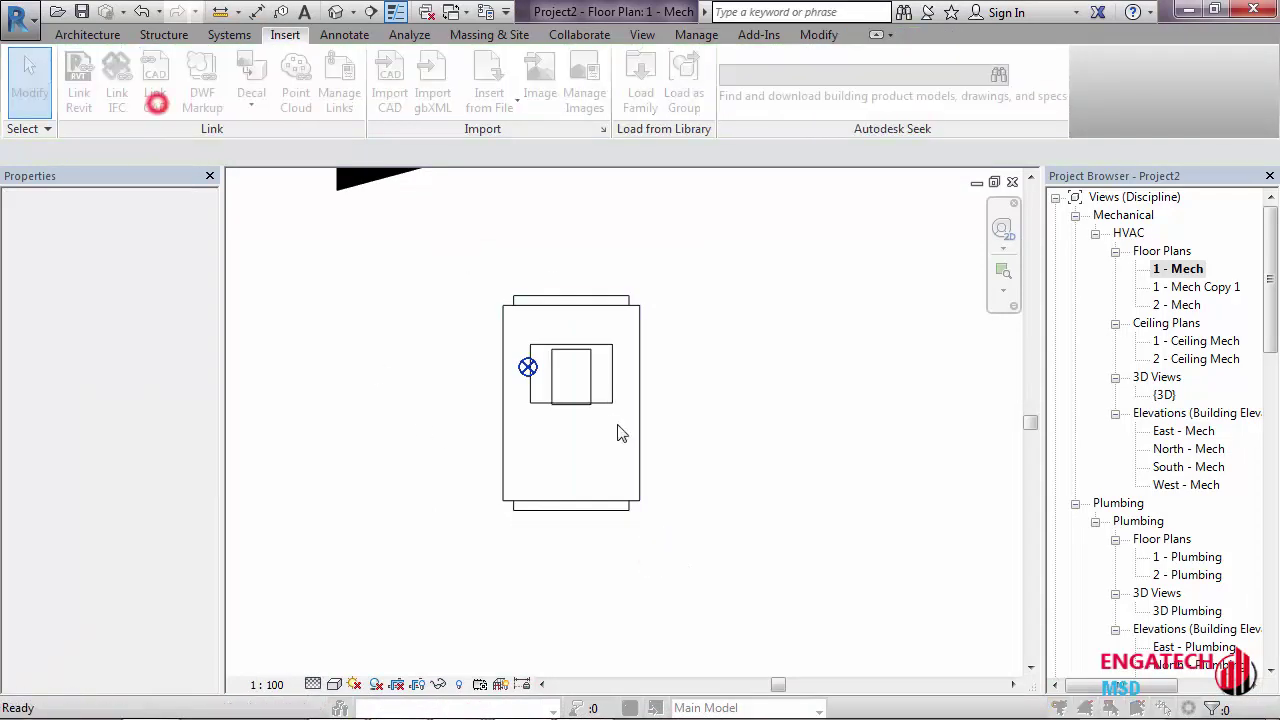
left_click(455, 52)
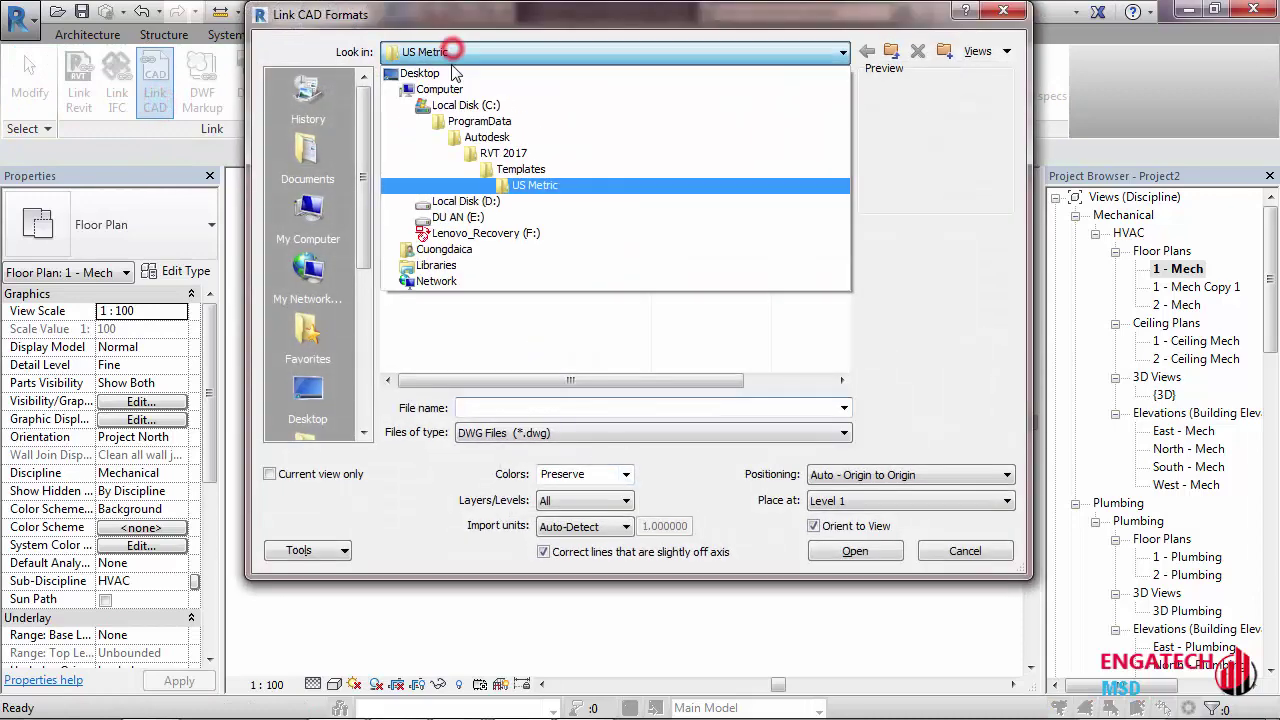
left_click(453, 74)
left_click(430, 177)
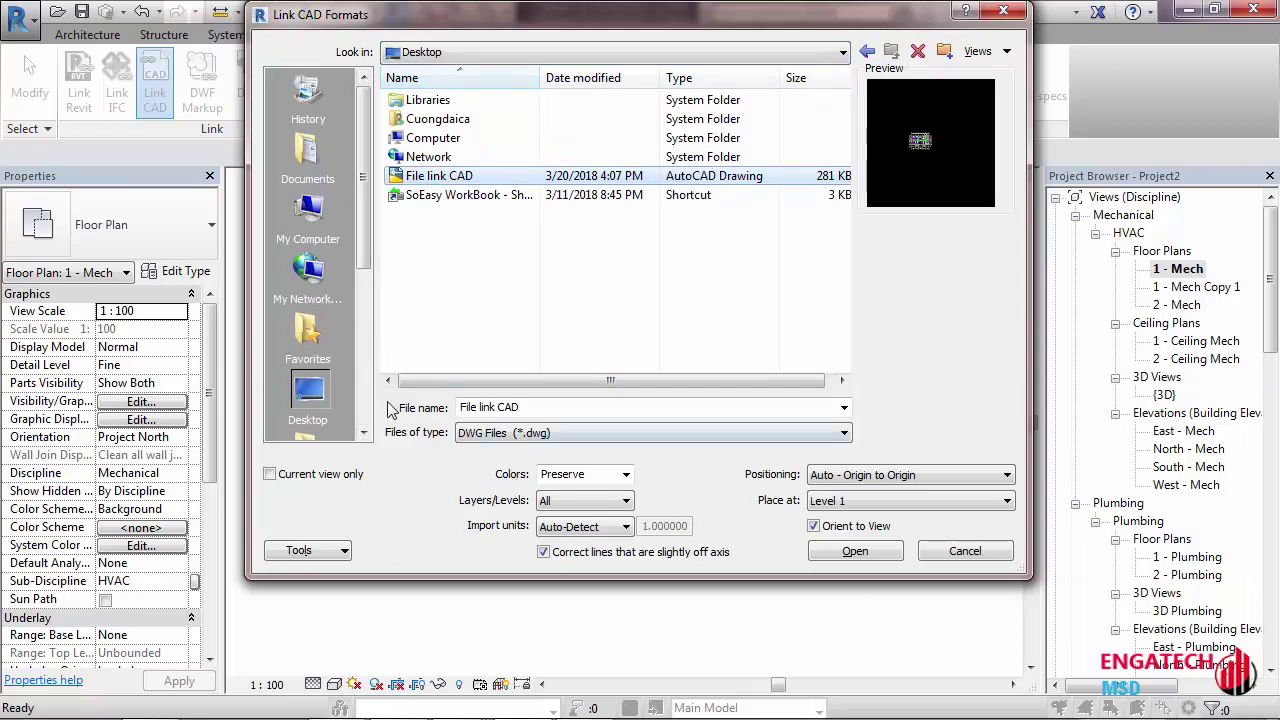
left_click(625, 478)
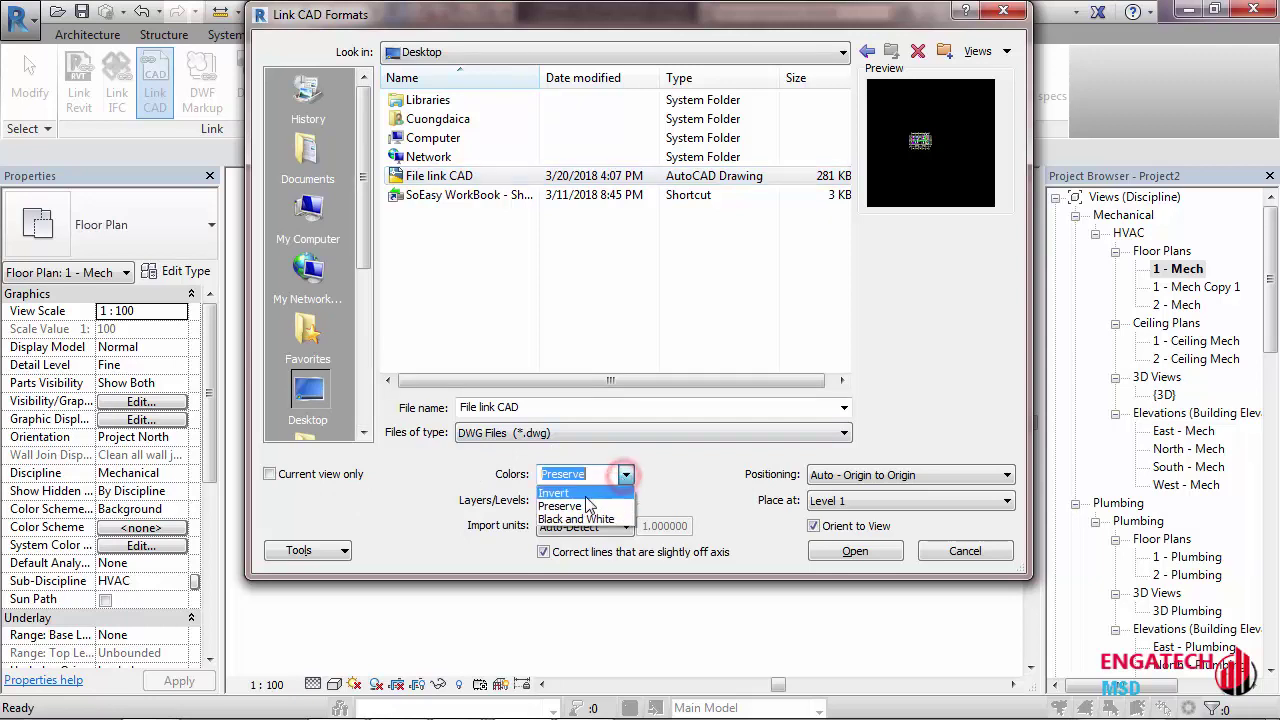
left_click(625, 476)
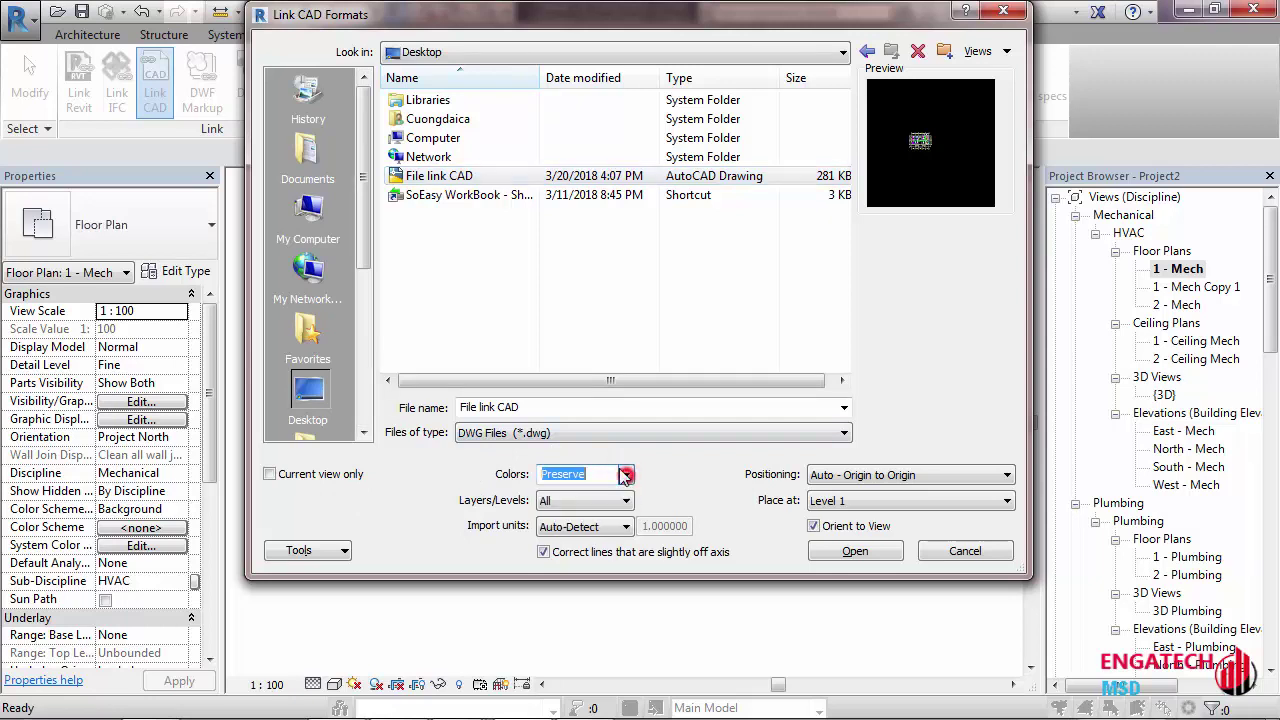
left_click(625, 478)
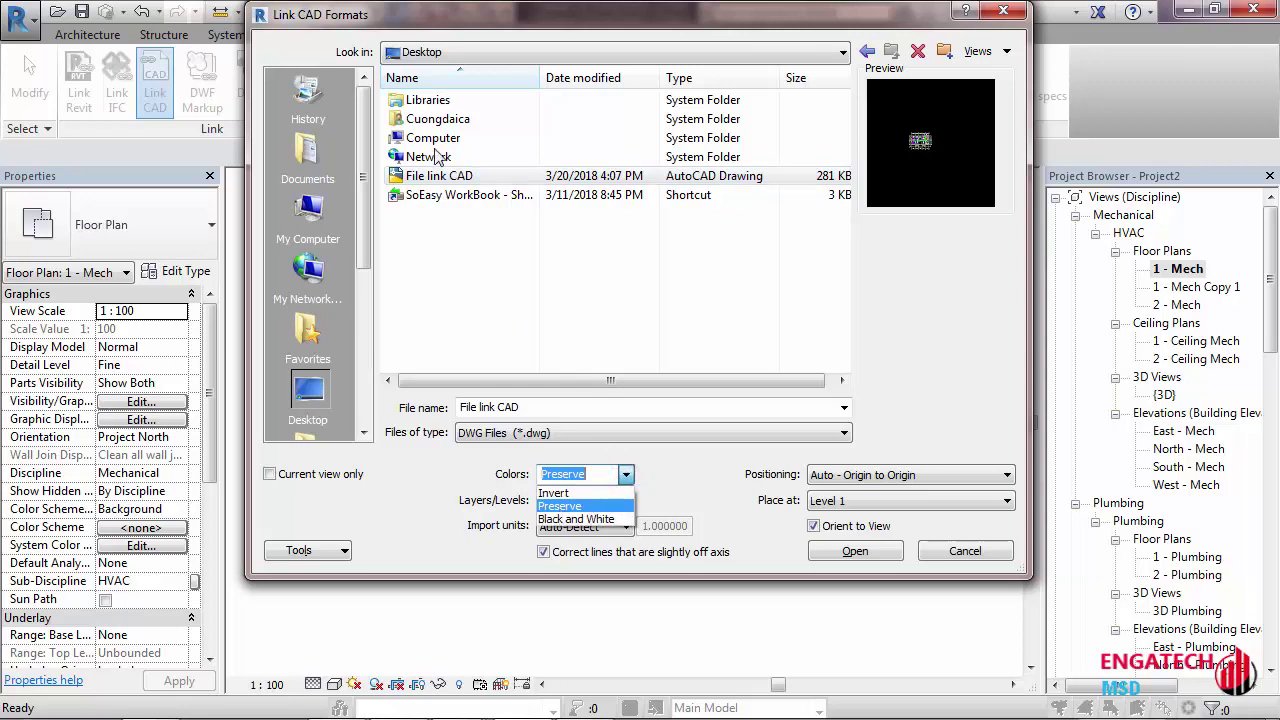
left_click(561, 506)
left_click(853, 555)
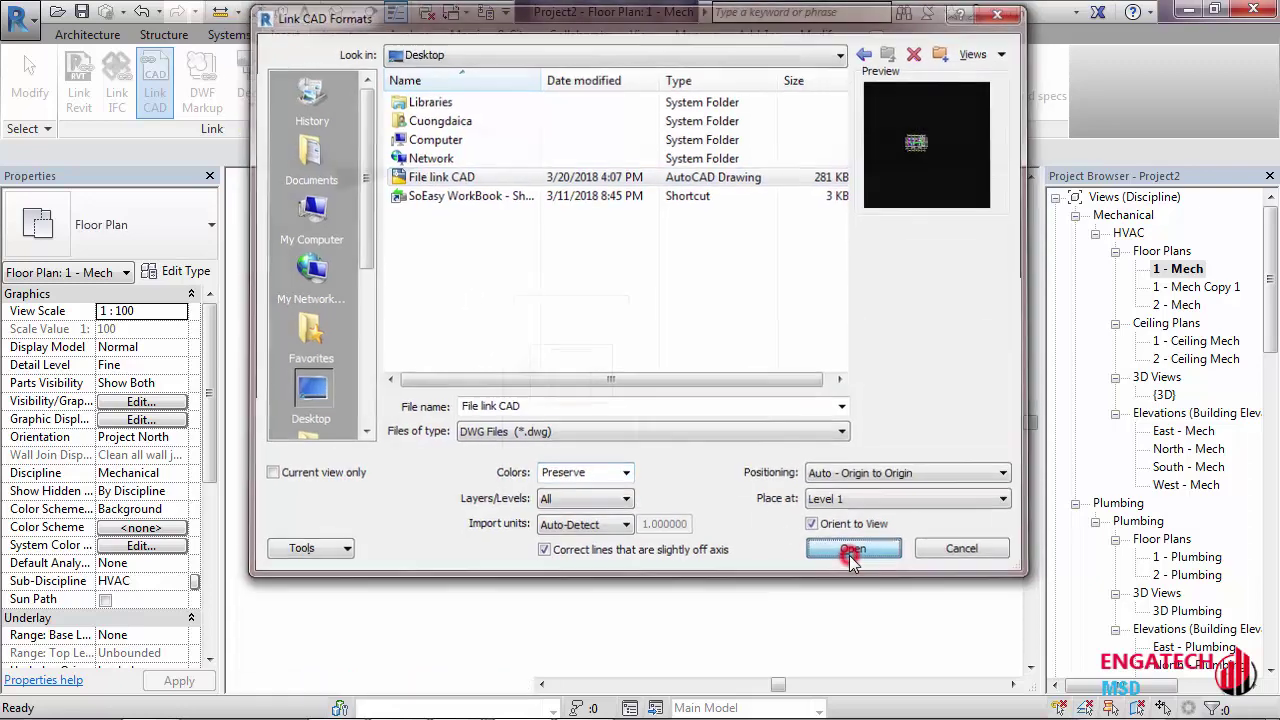
Zoom out and back in to inspect the linked ducts over the model
scroll(546, 459, "down", 3)
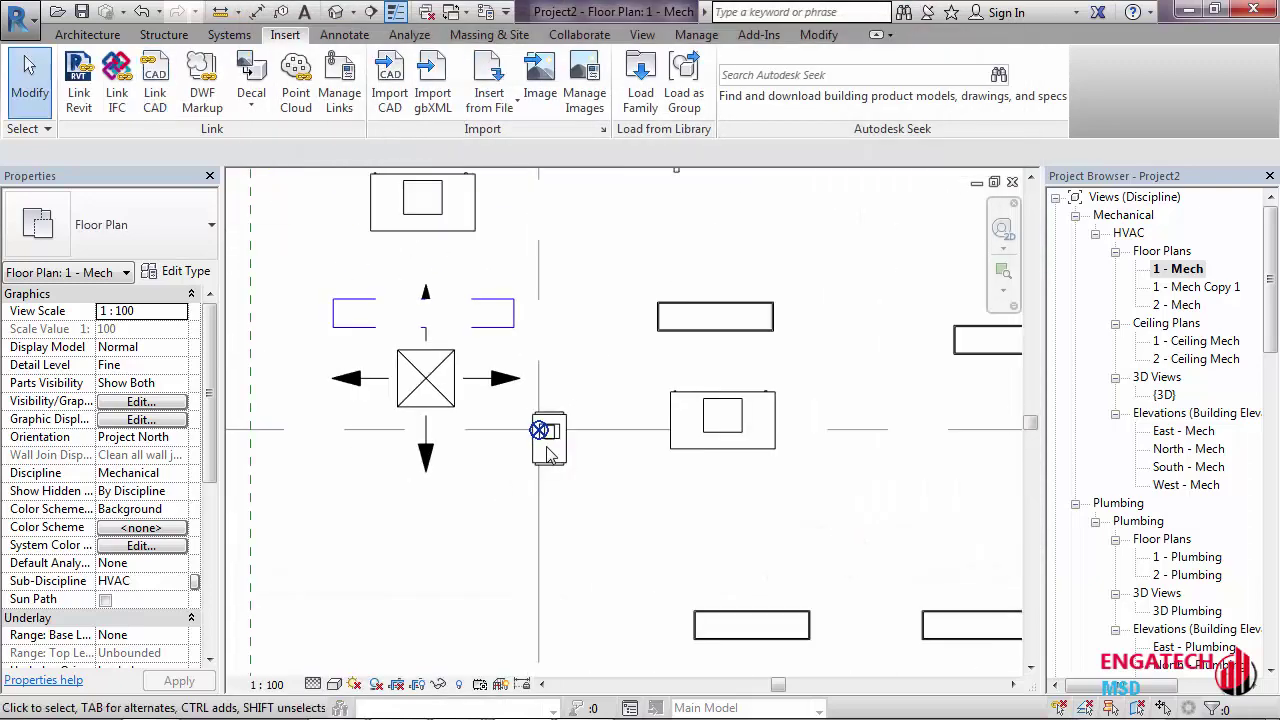
scroll(549, 434, "down", 3)
scroll(563, 428, "down", 3)
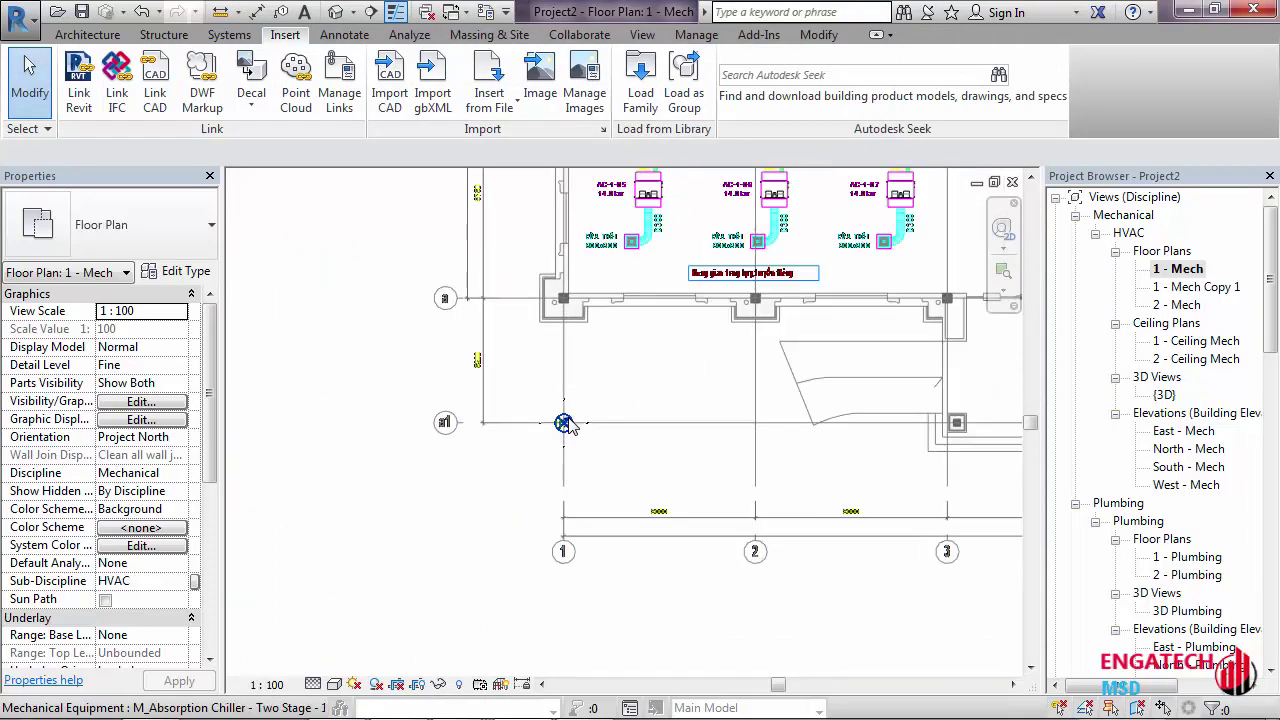
scroll(650, 400, "up", 2)
scroll(677, 388, "up", 3)
scroll(677, 388, "up", 1)
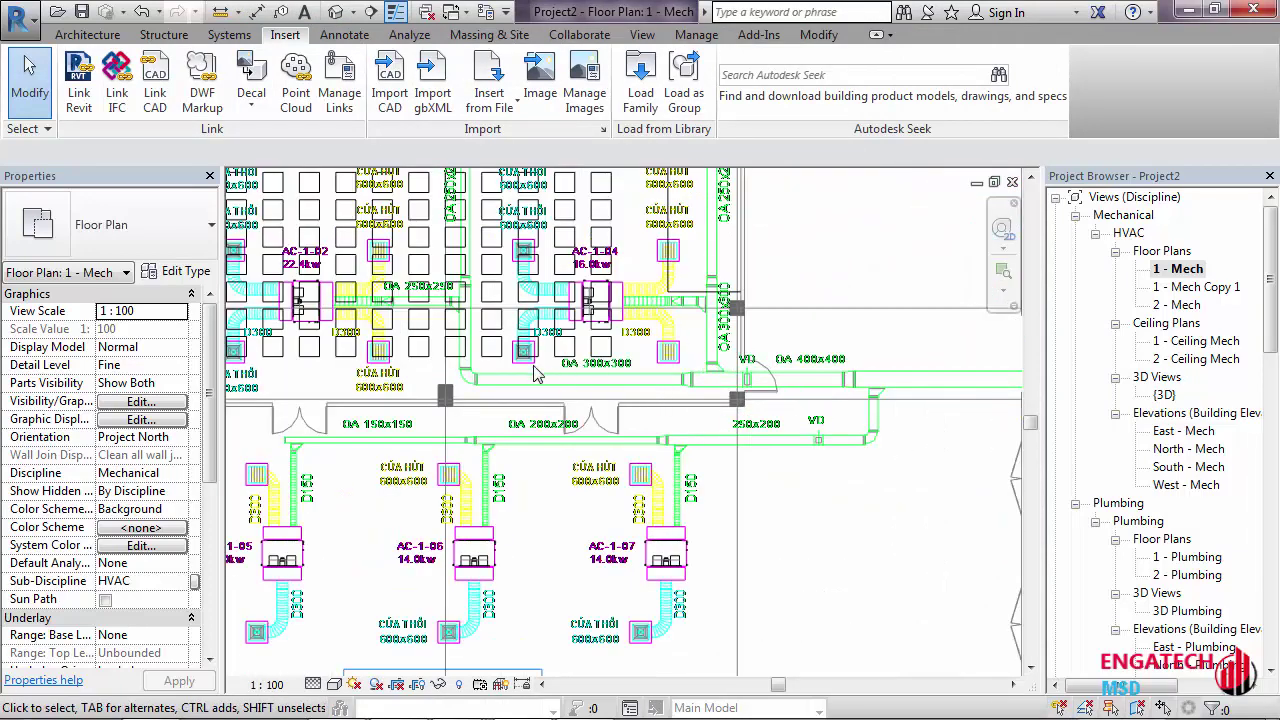
Link File link CAD again with Colors set to Black and White
left_click(155, 95)
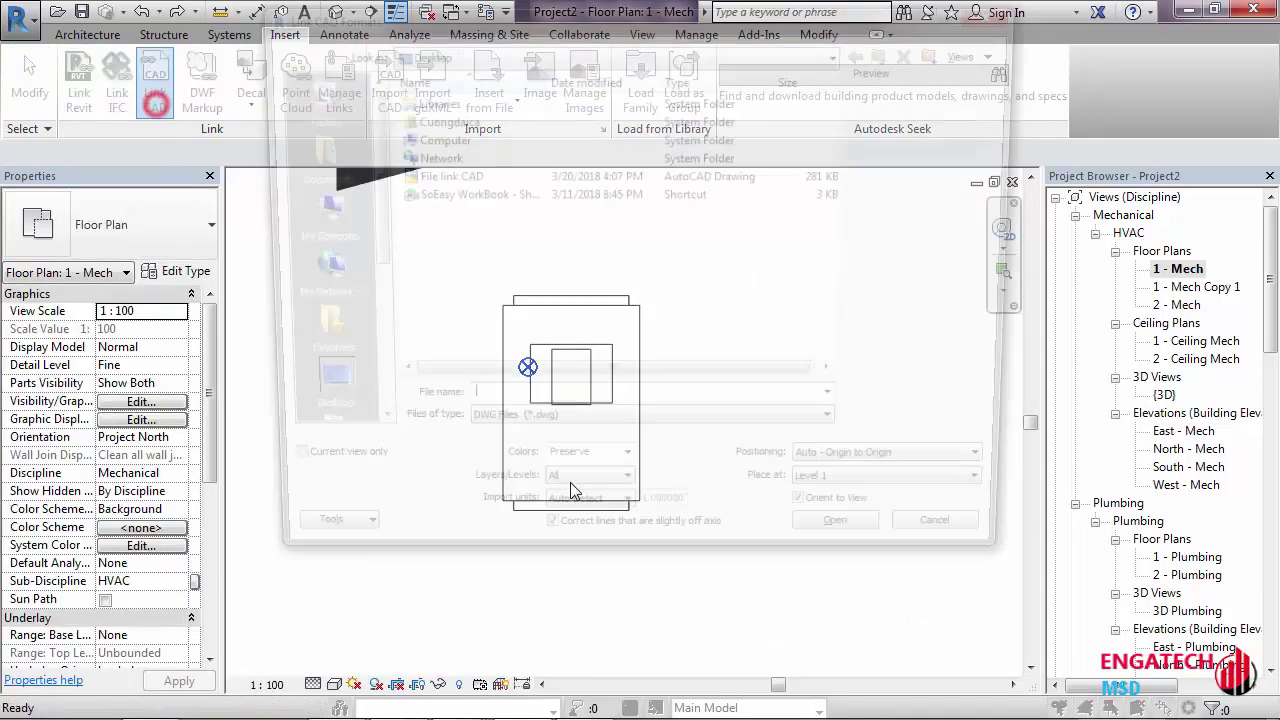
left_click(626, 474)
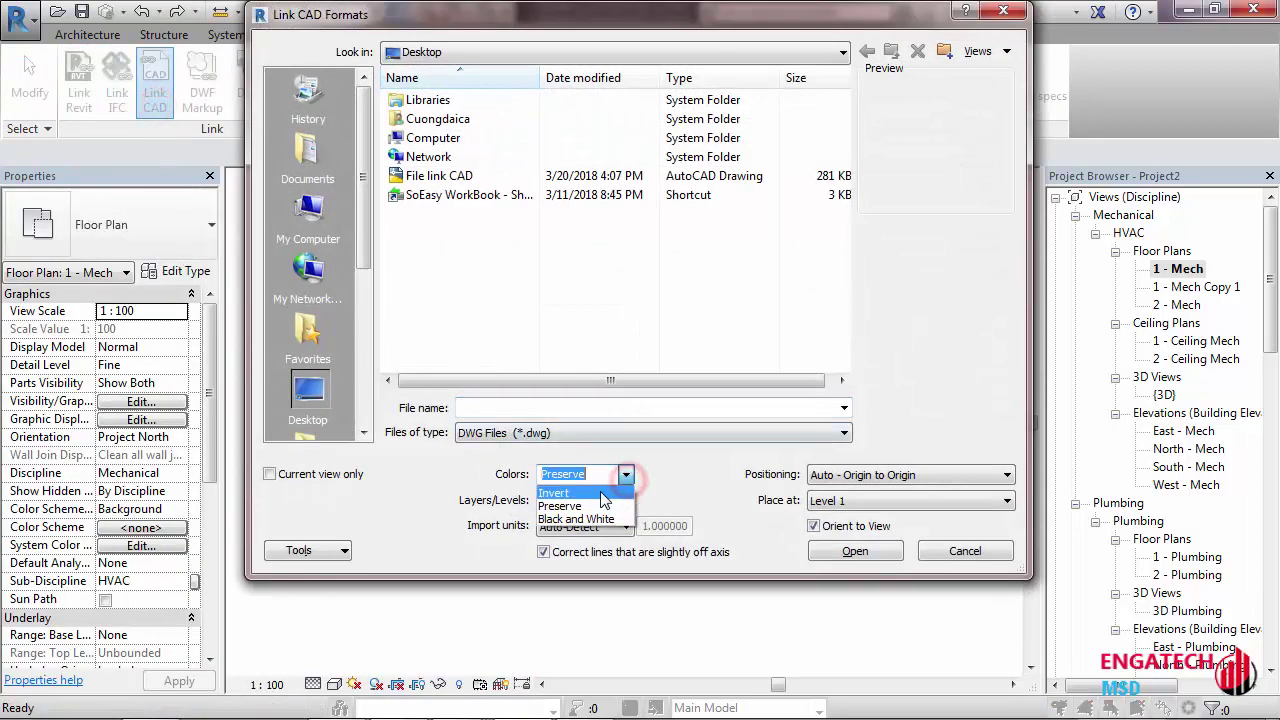
left_click(586, 521)
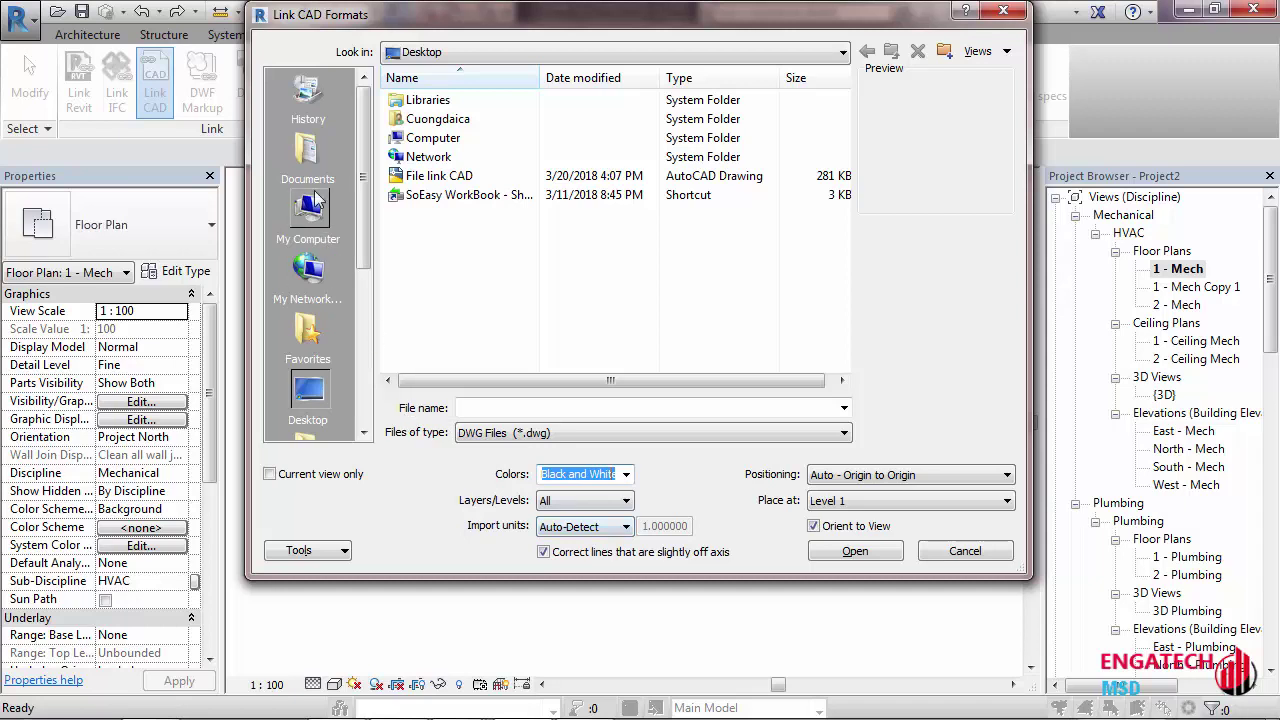
left_click(430, 176)
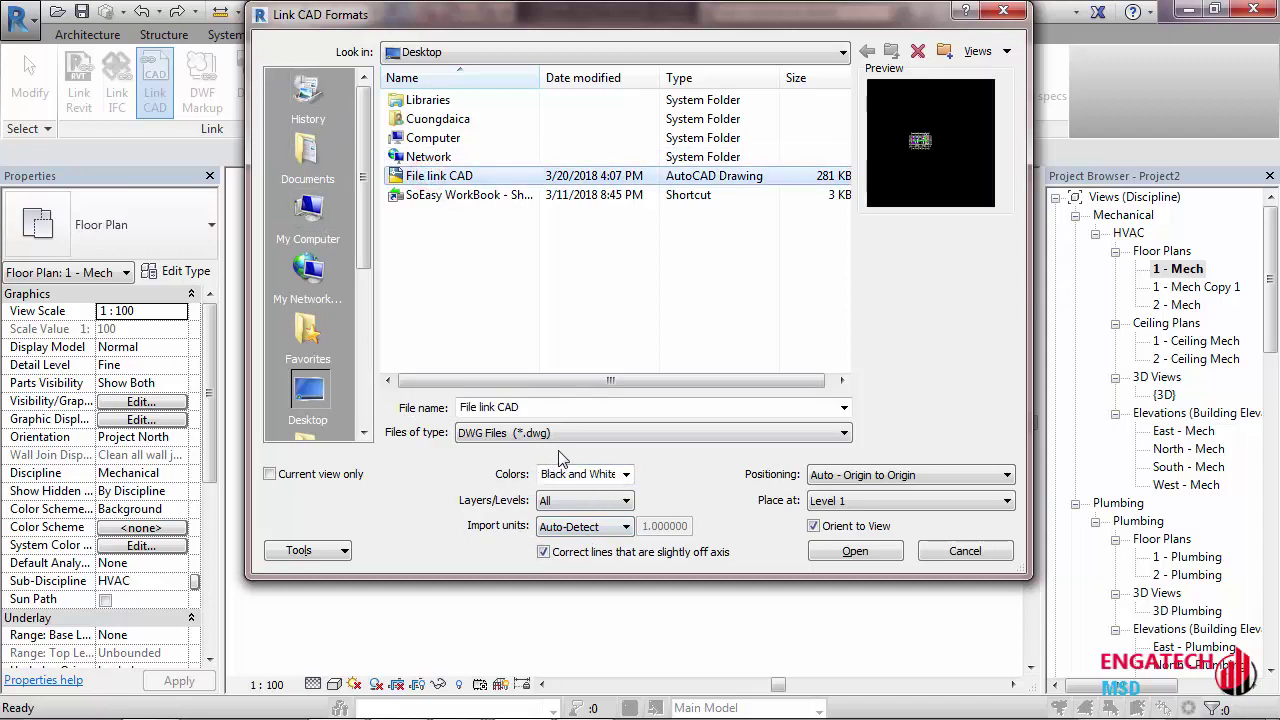
left_click(855, 551)
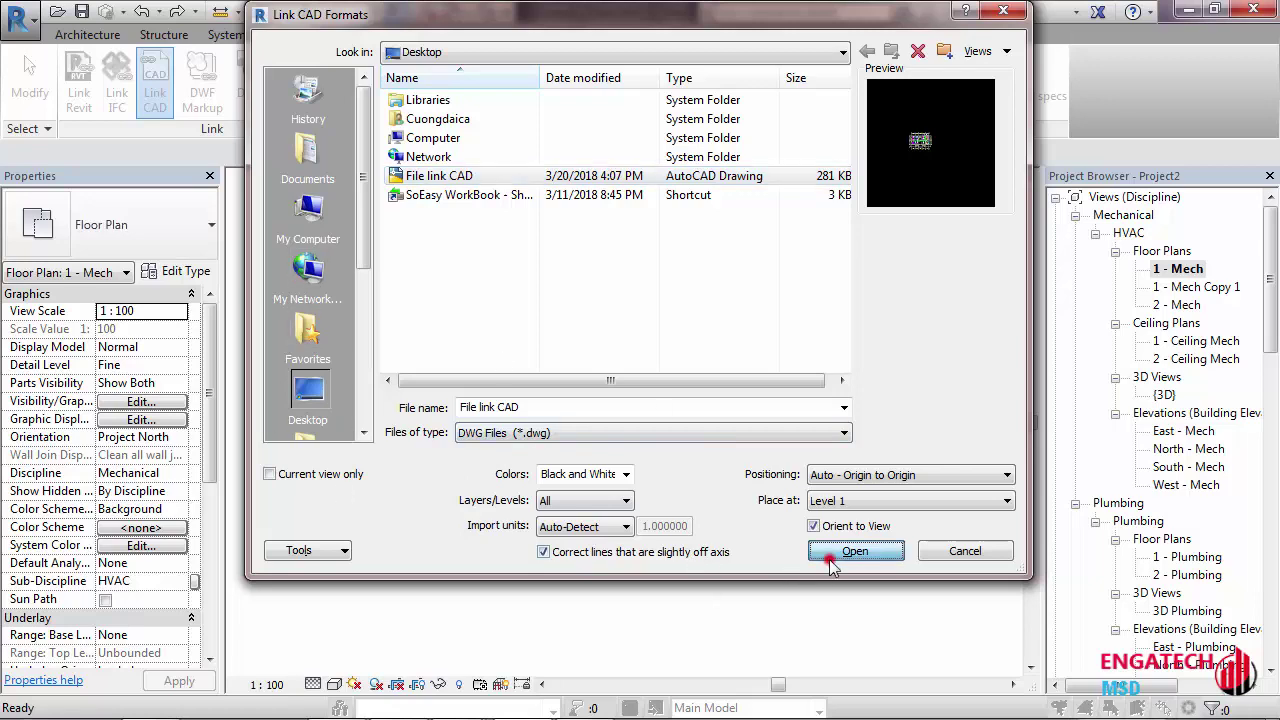
Pan and zoom to check the black-and-white linked duct layout
middle_click_drag(365, 510, 398, 503)
scroll(385, 480, "down", 3)
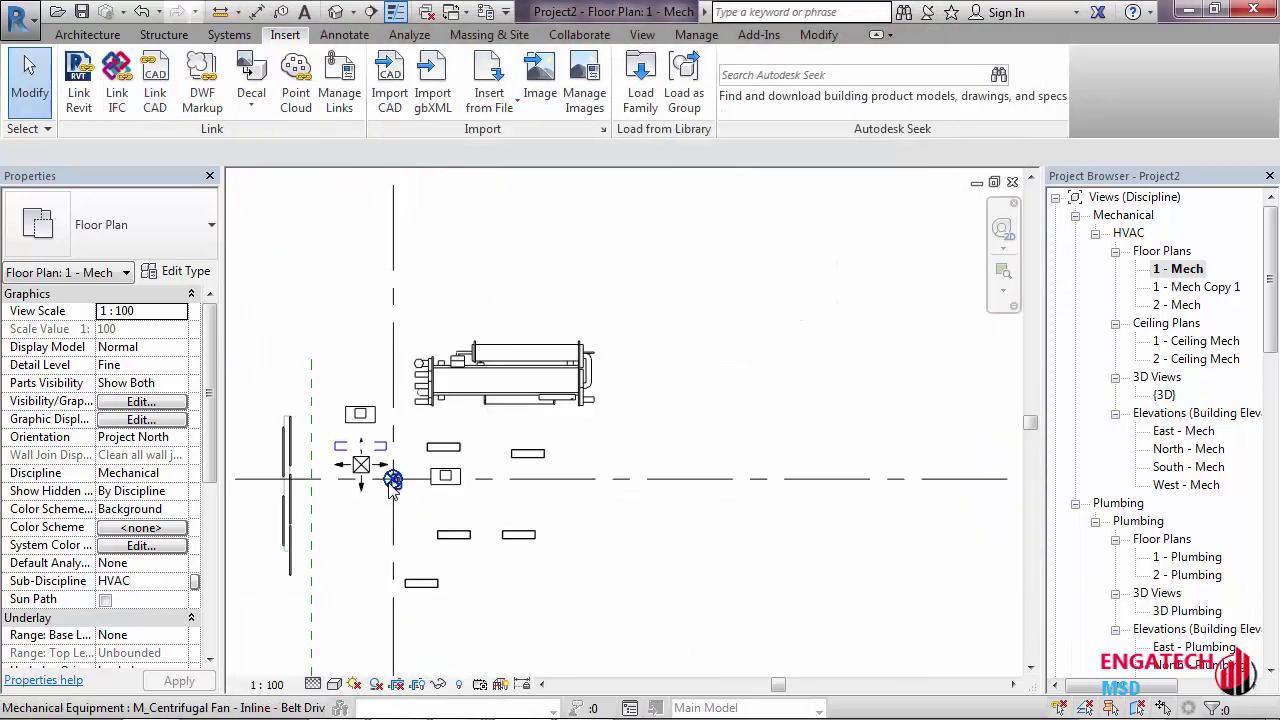
scroll(398, 472, "down", 3)
scroll(398, 476, "down", 2)
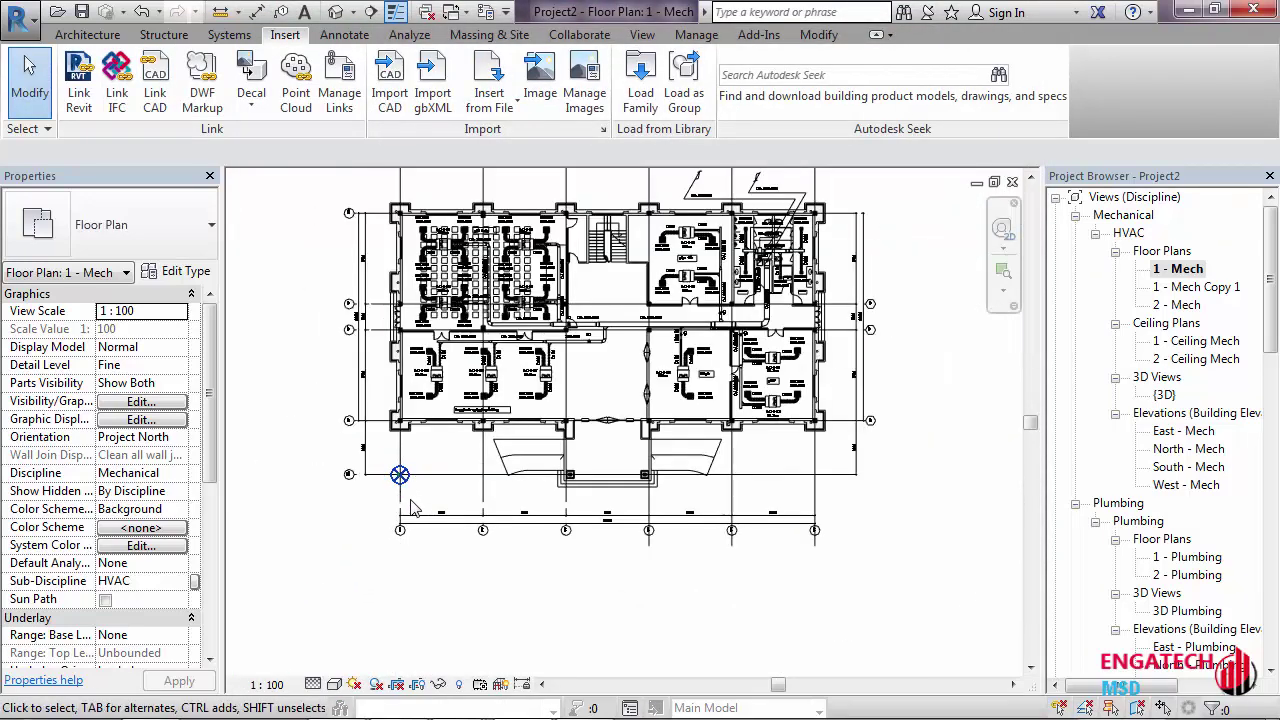
scroll(366, 417, "up", 1)
scroll(366, 417, "up", 3)
scroll(552, 370, "up", 2)
scroll(404, 437, "up", 3)
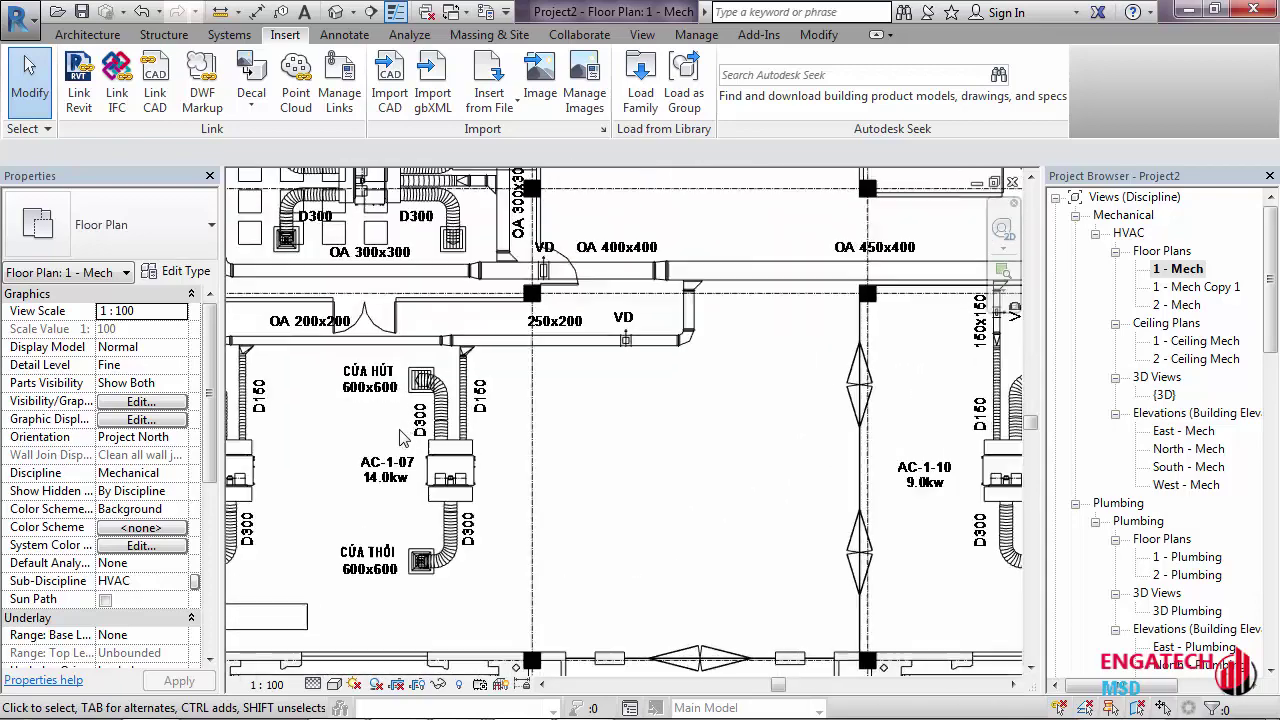
scroll(404, 437, "up", 3)
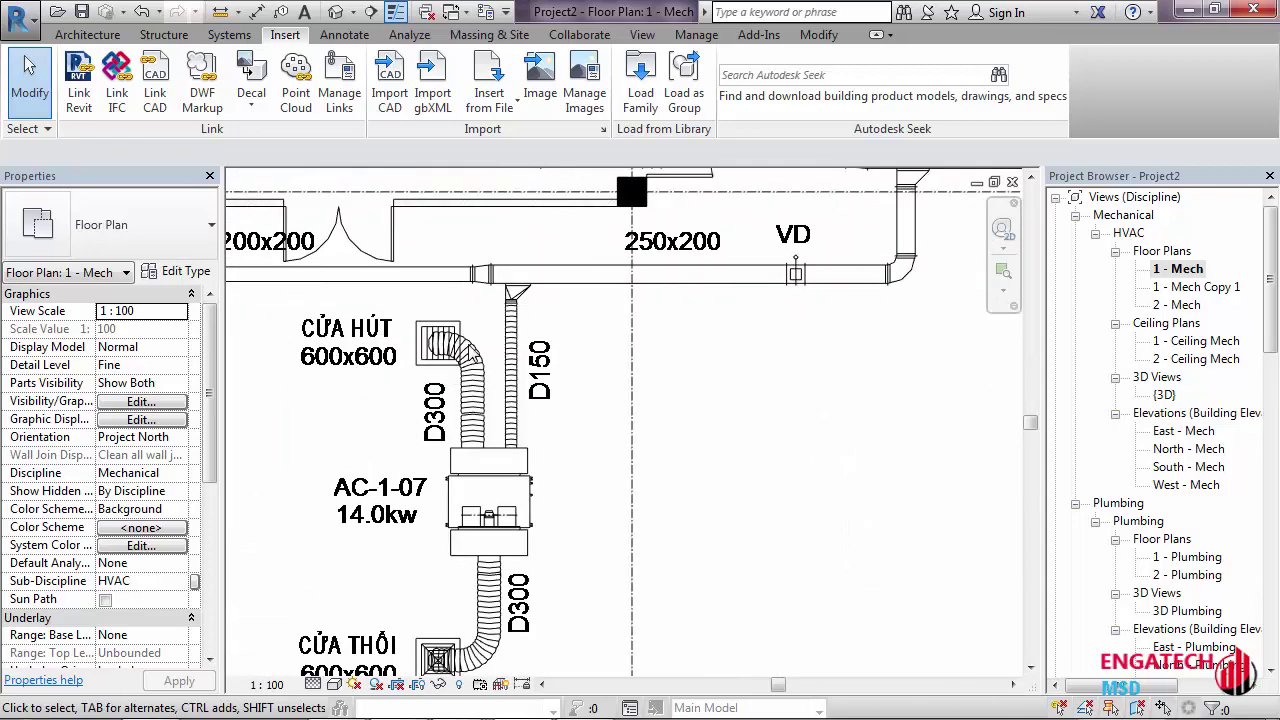
scroll(268, 234, "up", 5)
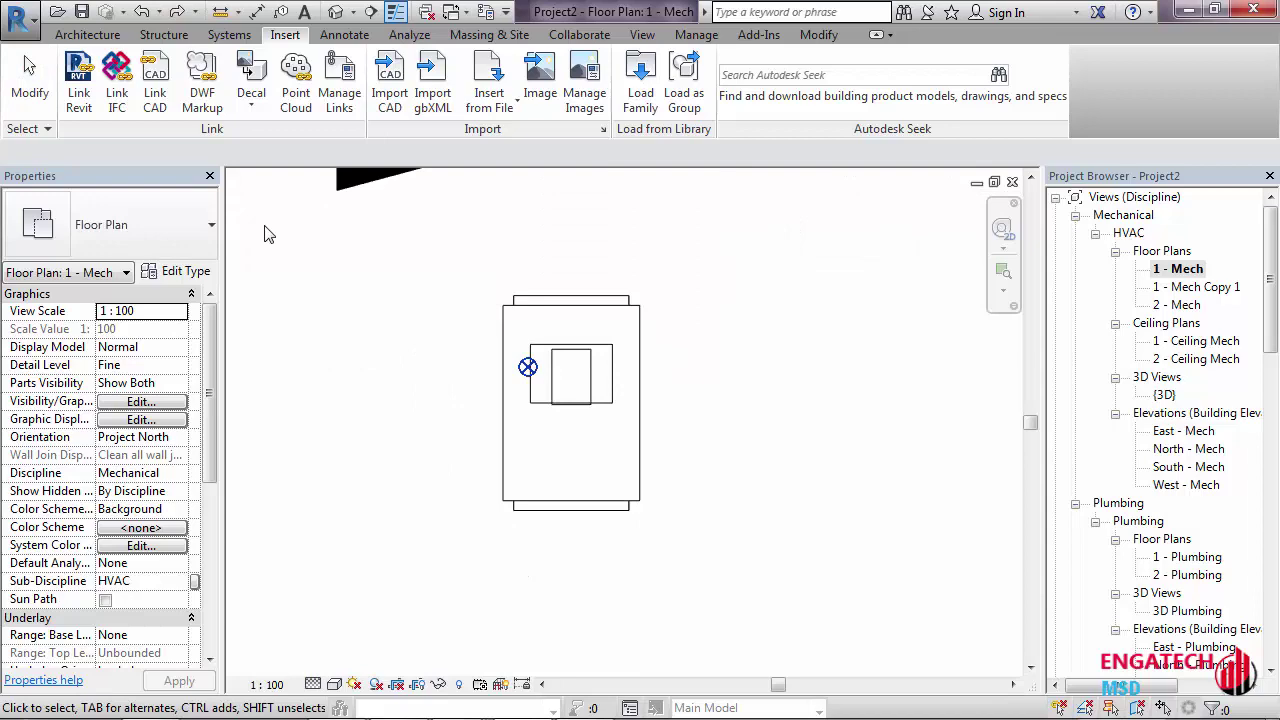
Link File link CAD into the 1 - Mech plan origin to origin
left_click(168, 110)
left_click(627, 475)
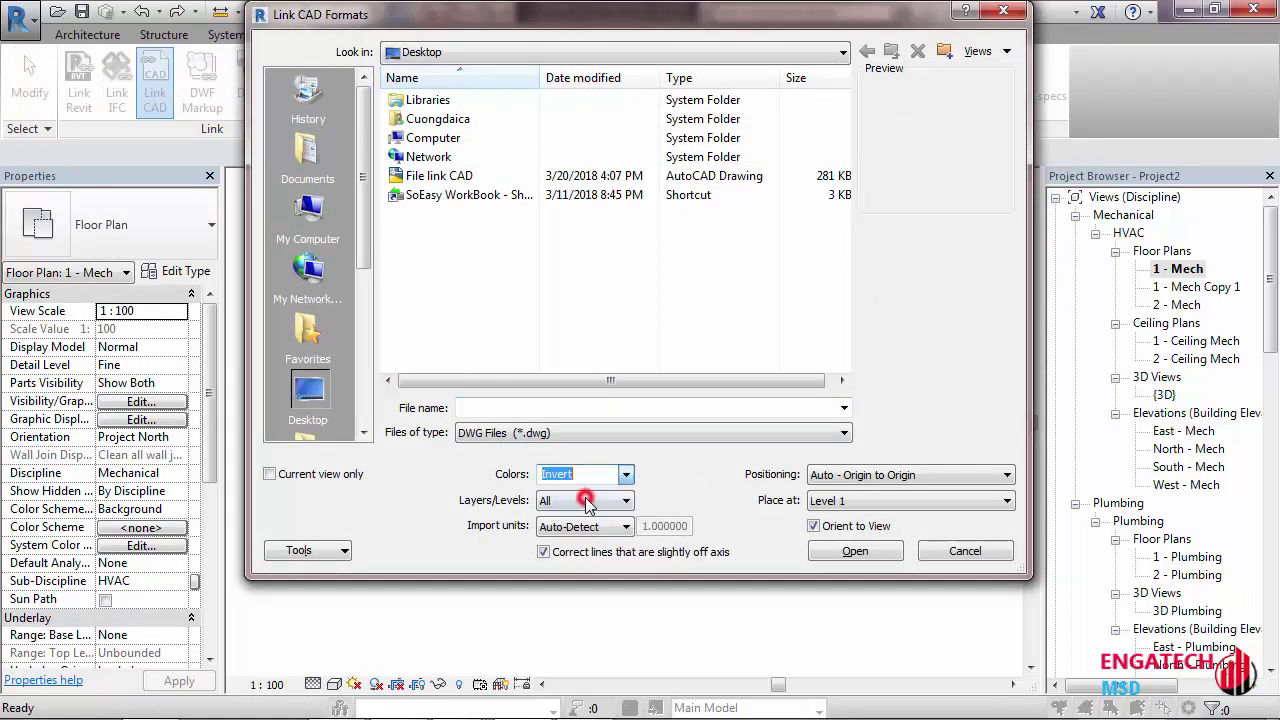
left_click(436, 178)
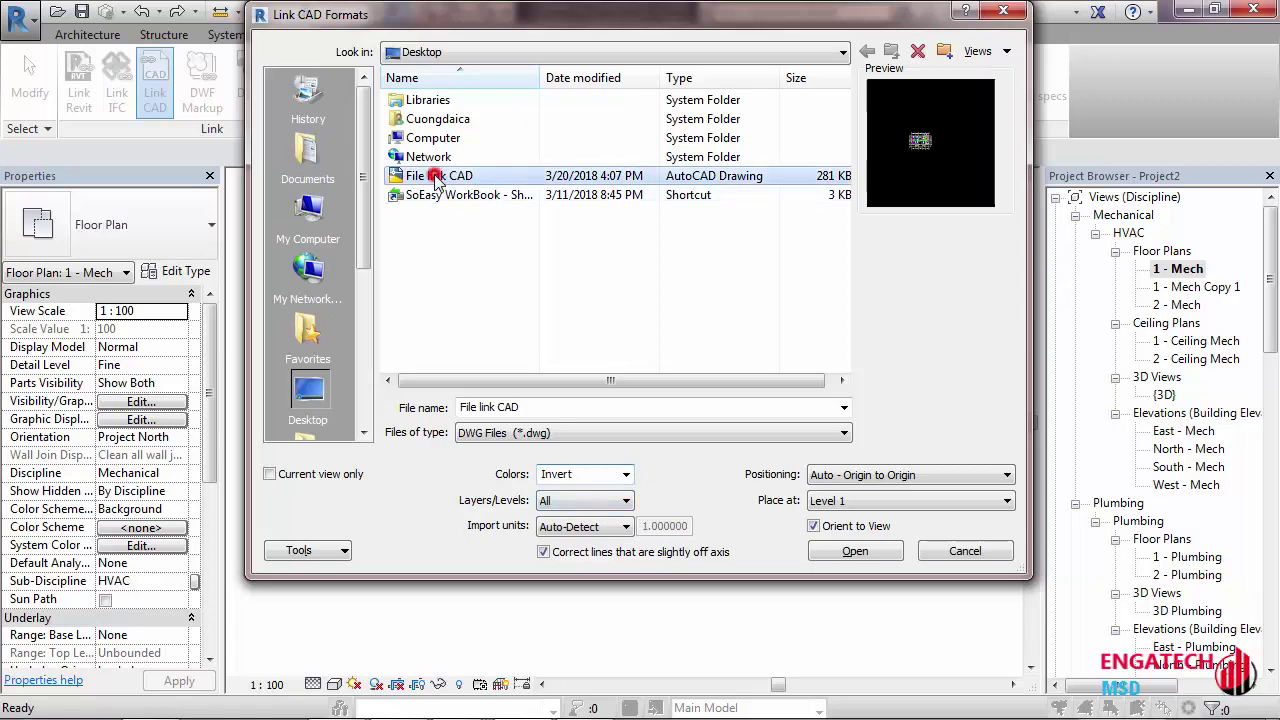
left_click(855, 551)
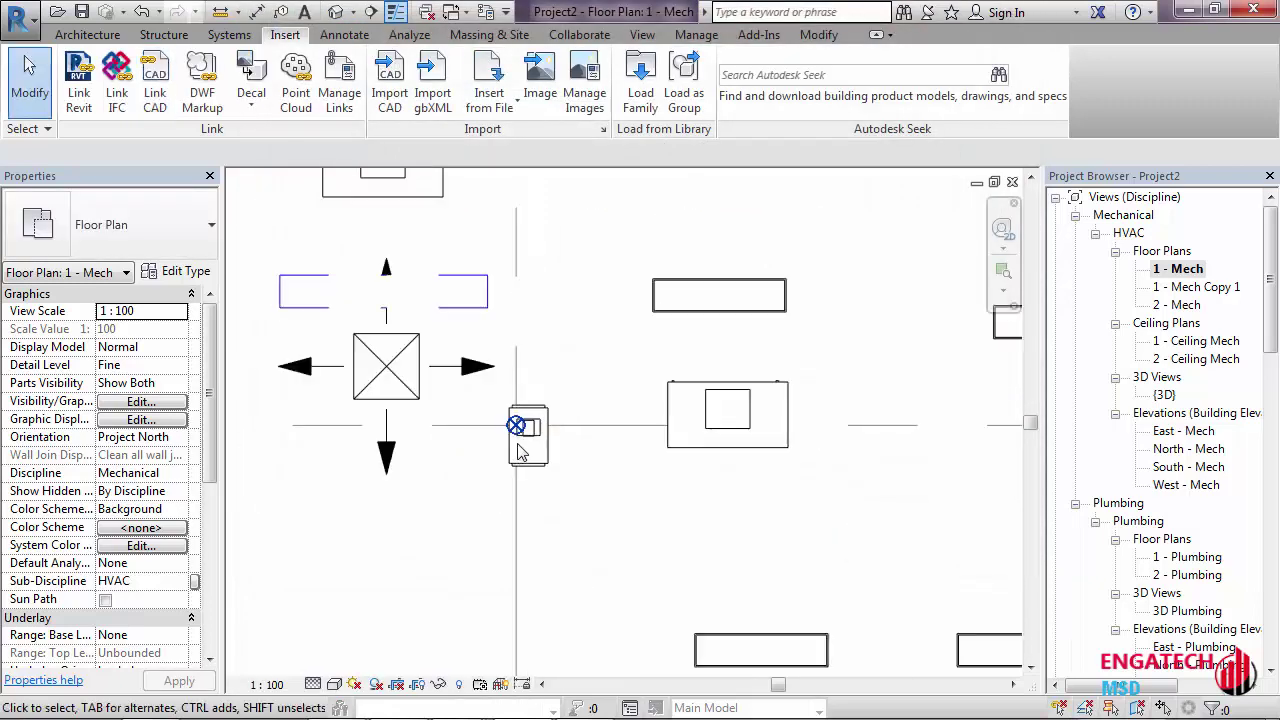
Zoom and pan across the linked duct layout to review it
scroll(518, 452, "down", 3)
scroll(486, 429, "down", 2)
scroll(514, 434, "up", 4)
scroll(523, 434, "up", 2)
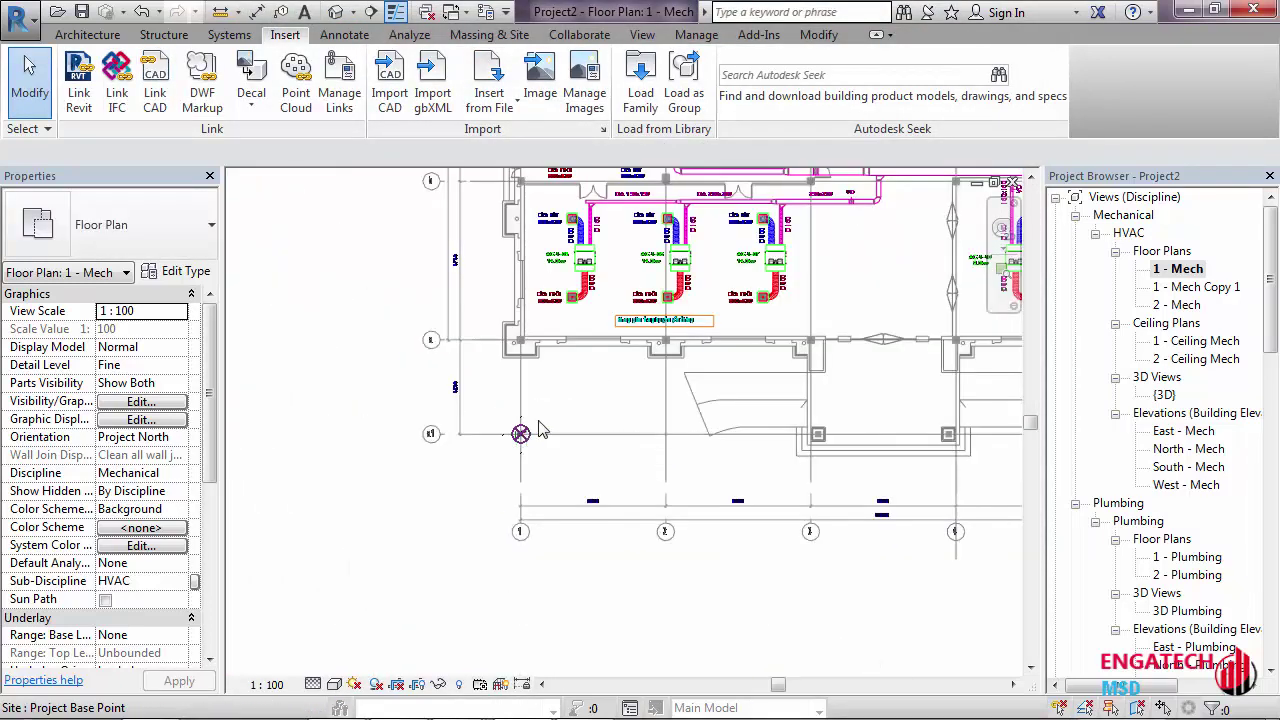
scroll(540, 430, "up", 2)
scroll(920, 470, "up", 3)
scroll(920, 470, "up", 2)
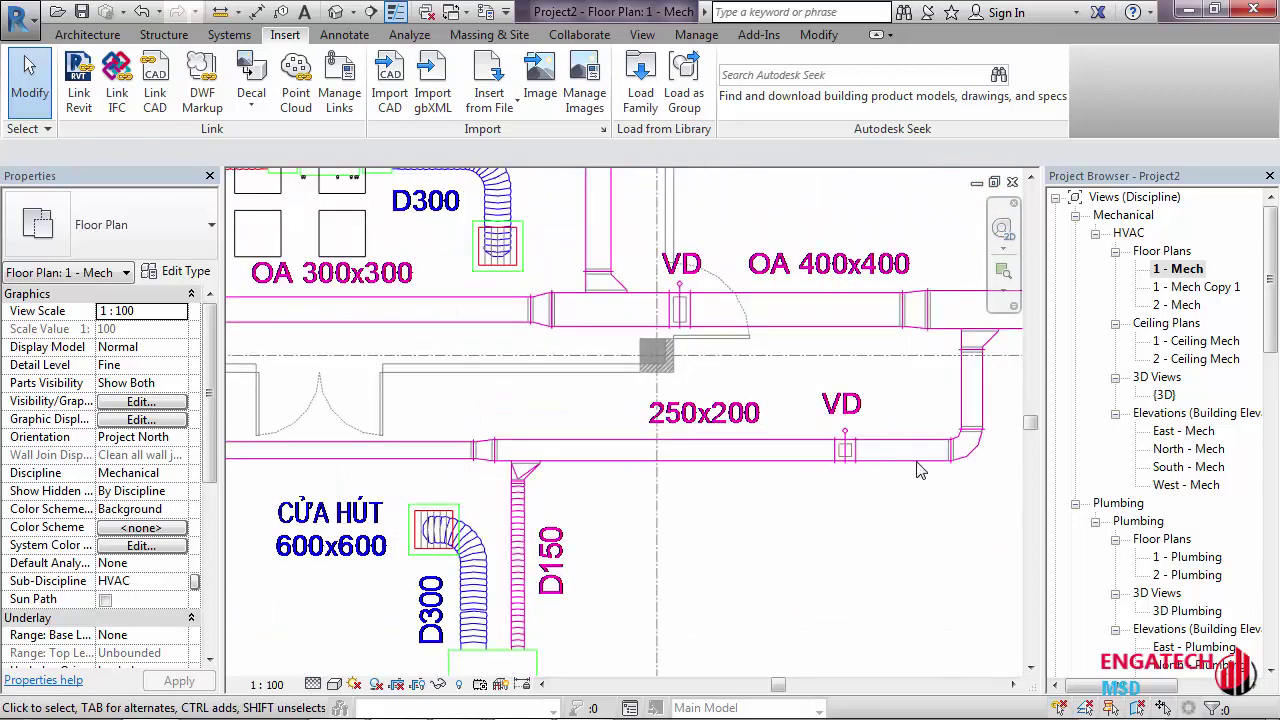
scroll(575, 349, "down", 4)
scroll(620, 380, "down", 2)
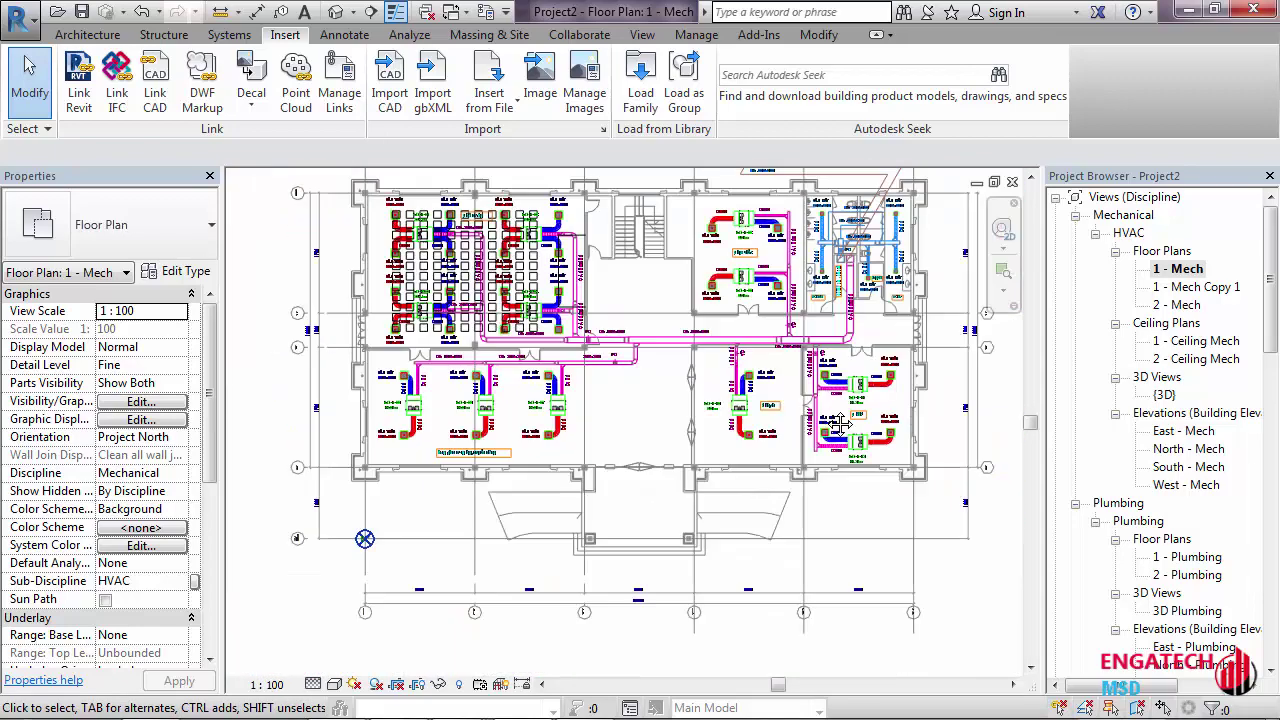
scroll(660, 410, "up", 2)
scroll(697, 428, "up", 2)
scroll(697, 428, "up", 2)
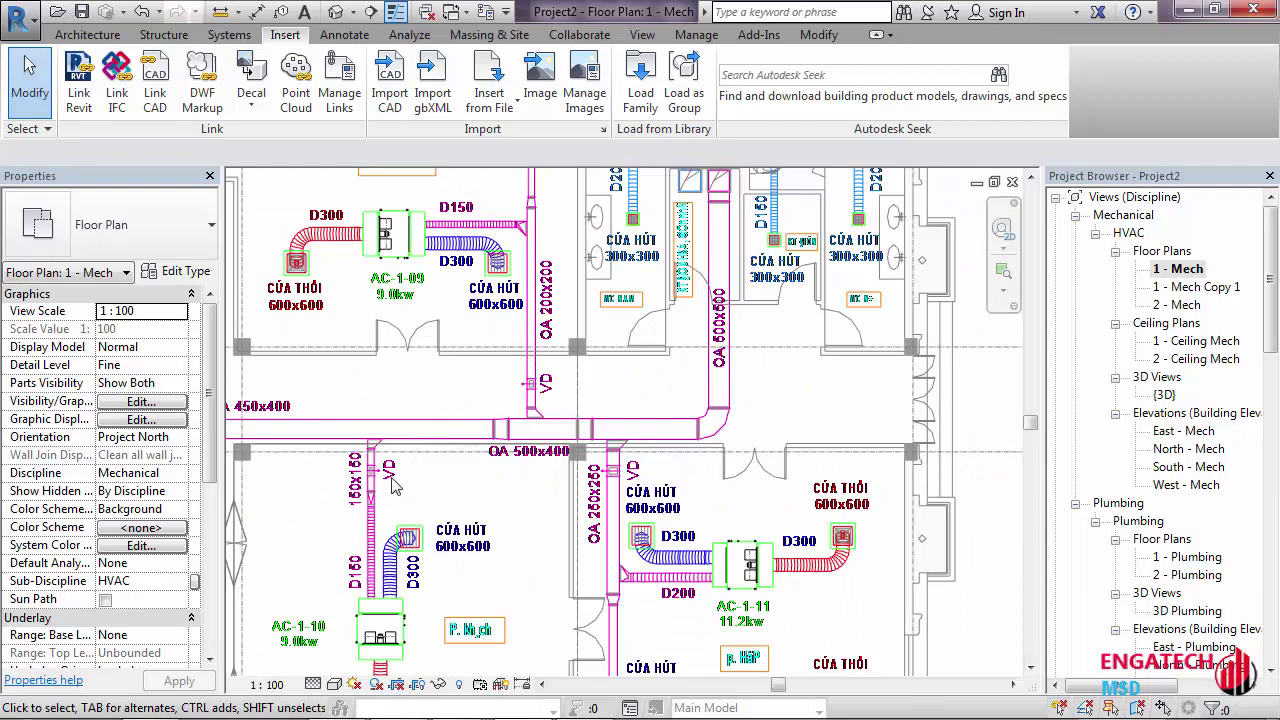
middle_click_drag(392, 484, 560, 345)
scroll(565, 410, "down", 1)
scroll(562, 450, "down", 2)
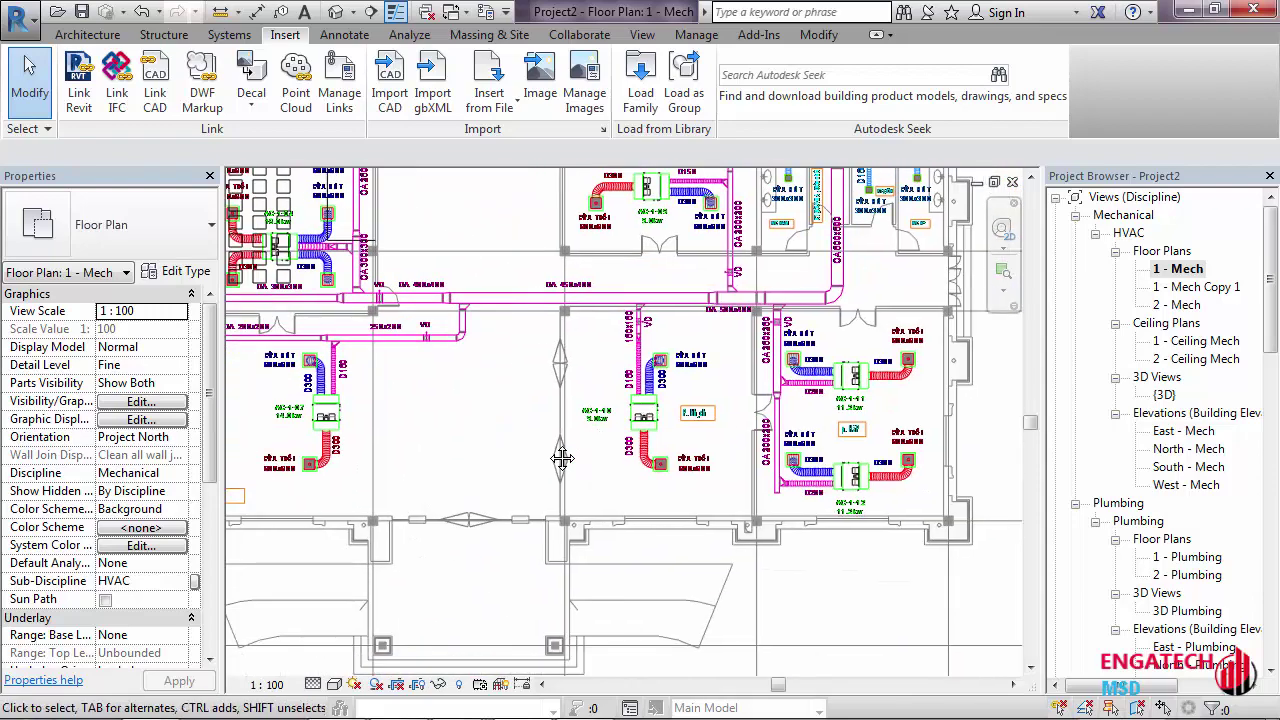
left_click(155, 80)
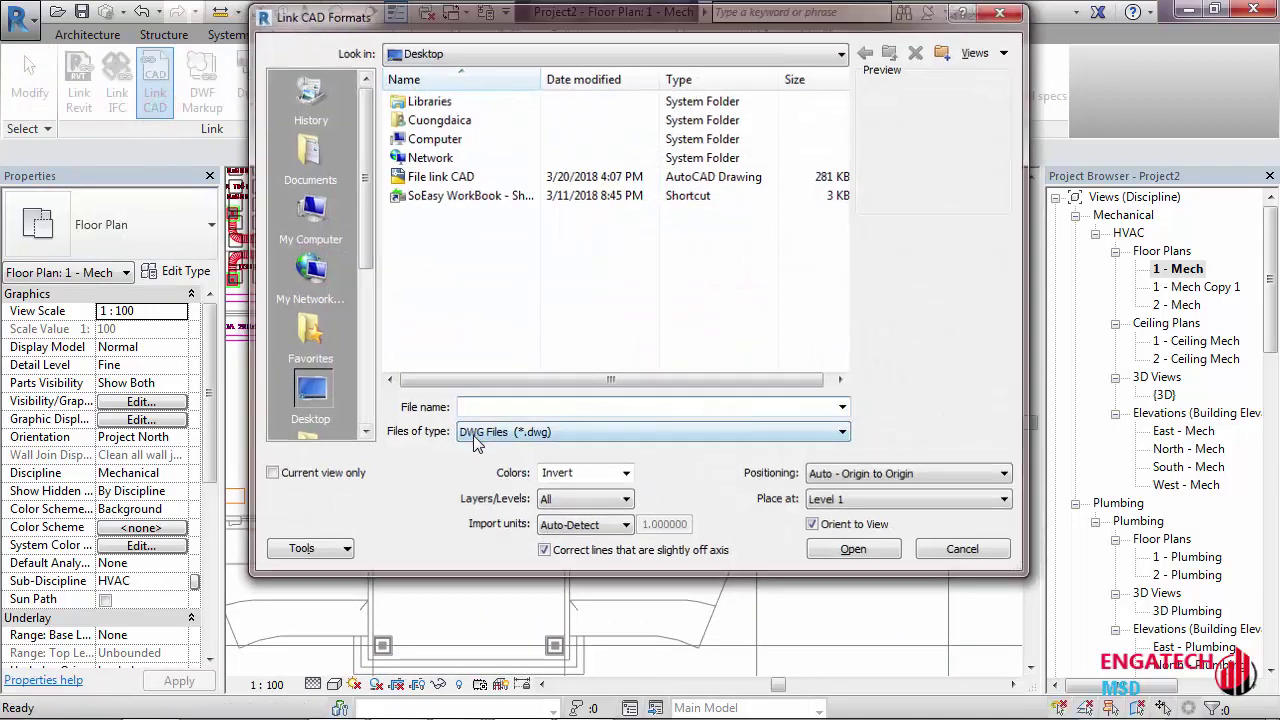
Relink File link CAD with Layers/Levels kept at All
key("Escape")
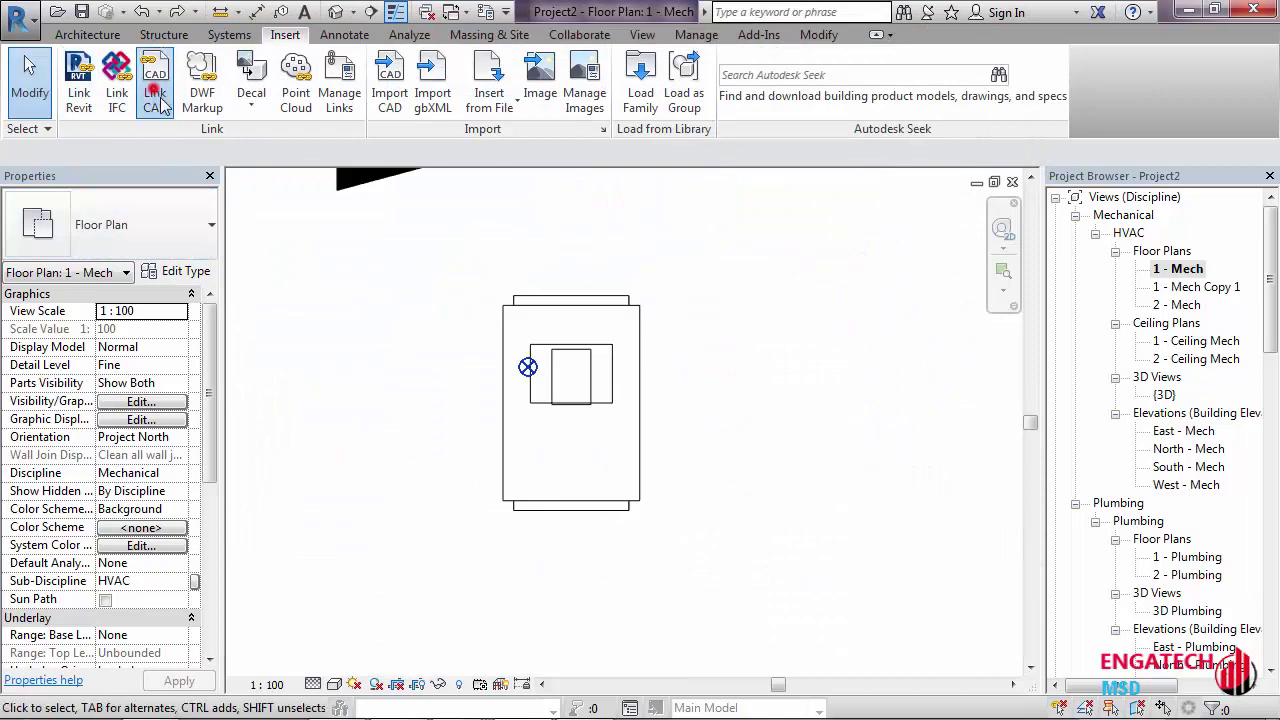
left_click(156, 98)
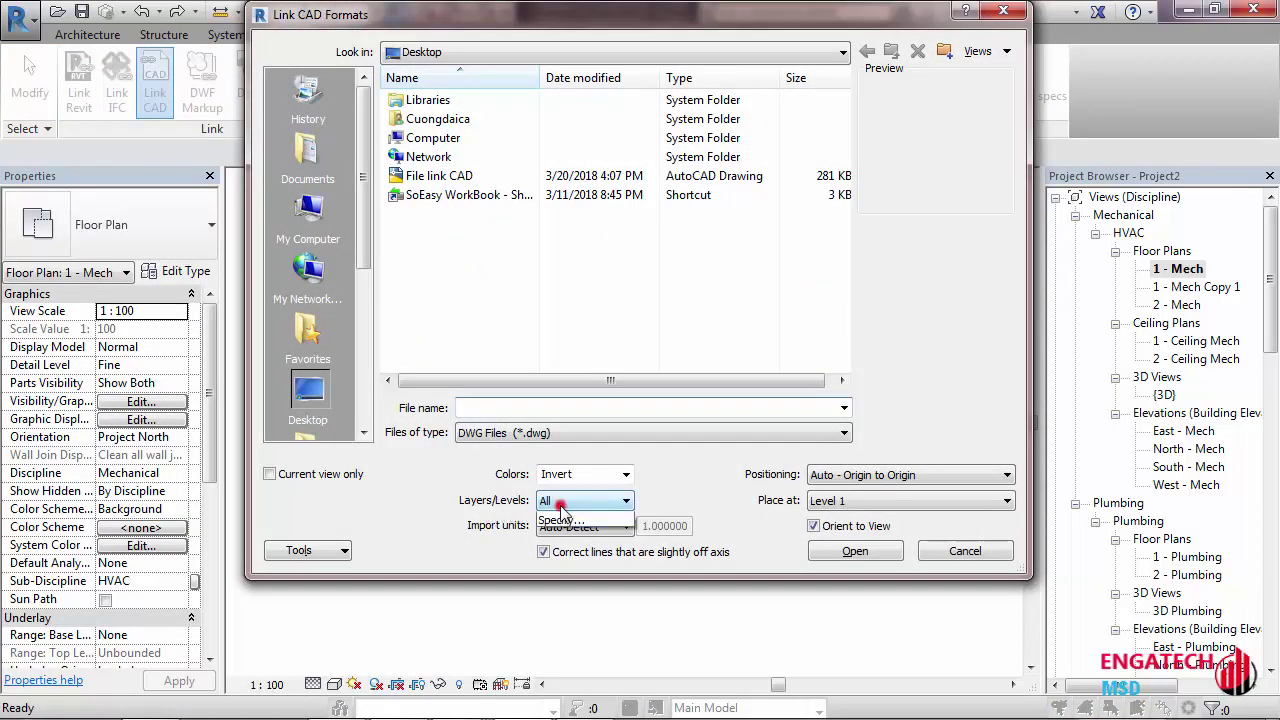
left_click(578, 508)
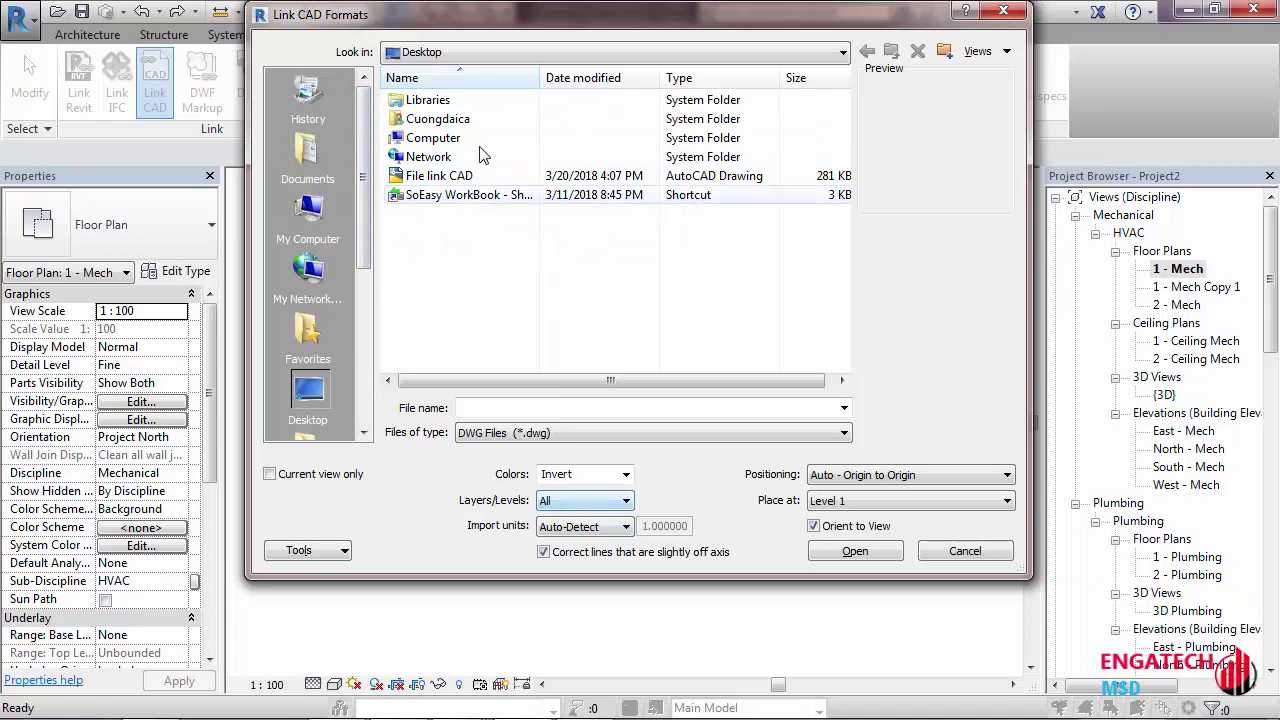
left_click(428, 176)
left_click(862, 551)
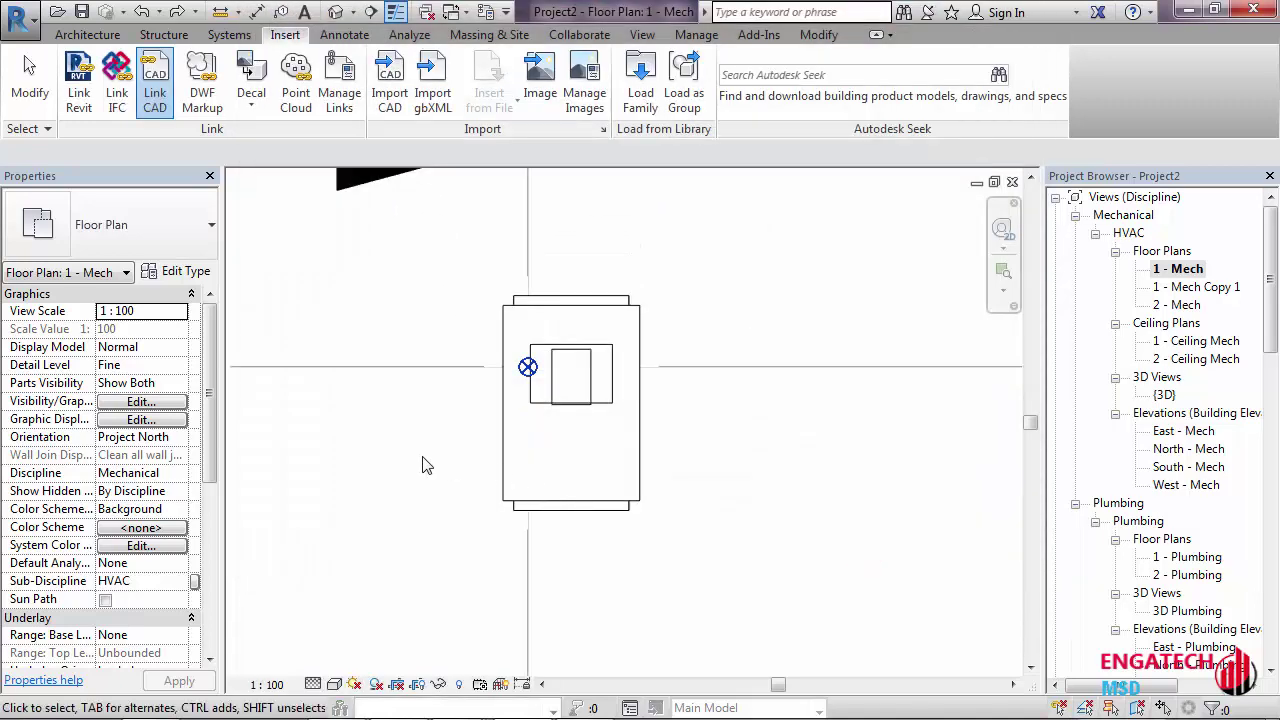
Zoom in and out to check the linked drawing's position
scroll(423, 455, "up", 3)
scroll(424, 448, "up", 3)
scroll(423, 447, "down", 3)
scroll(423, 447, "down", 3)
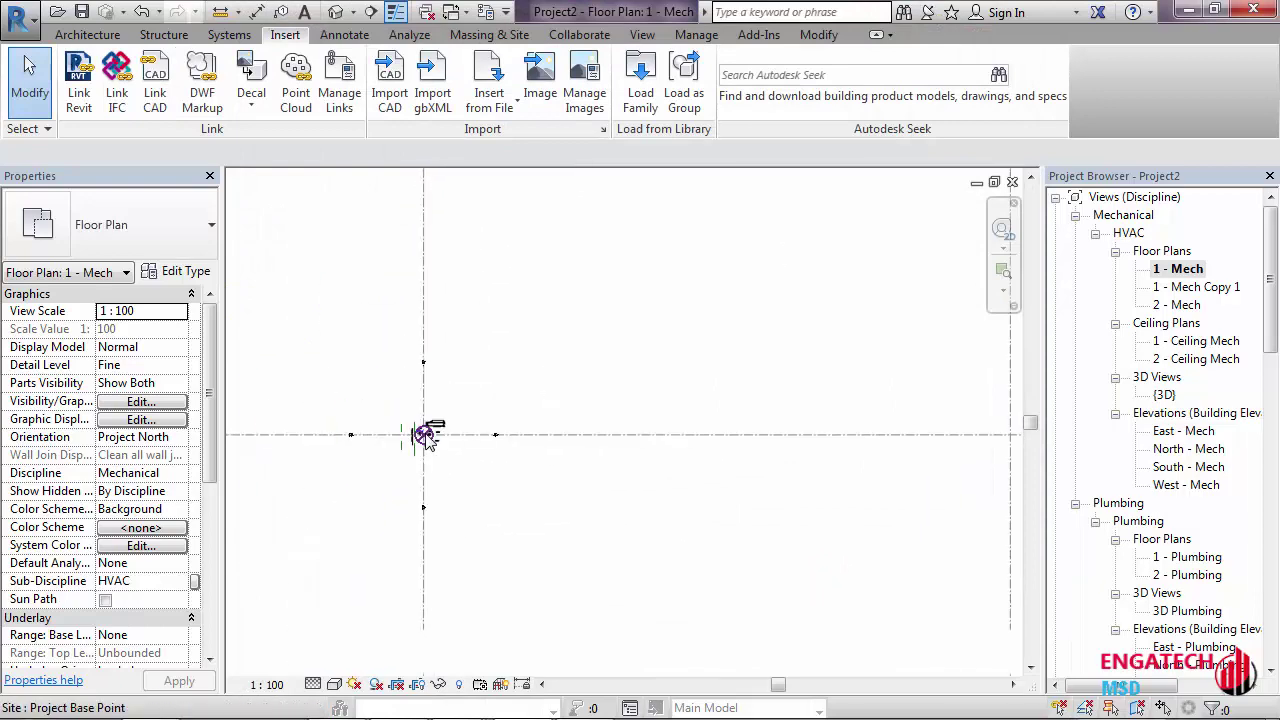
scroll(530, 341, "down", 2)
scroll(790, 505, "up", 3)
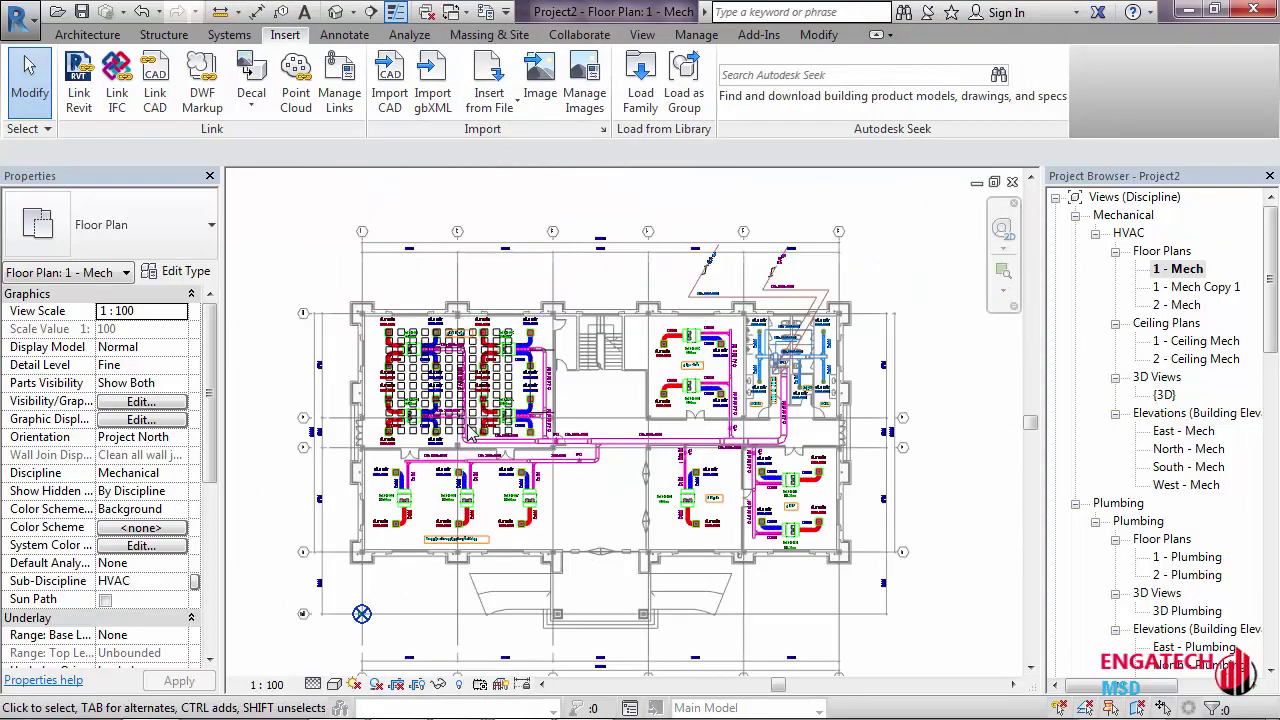
scroll(800, 500, "up", 3)
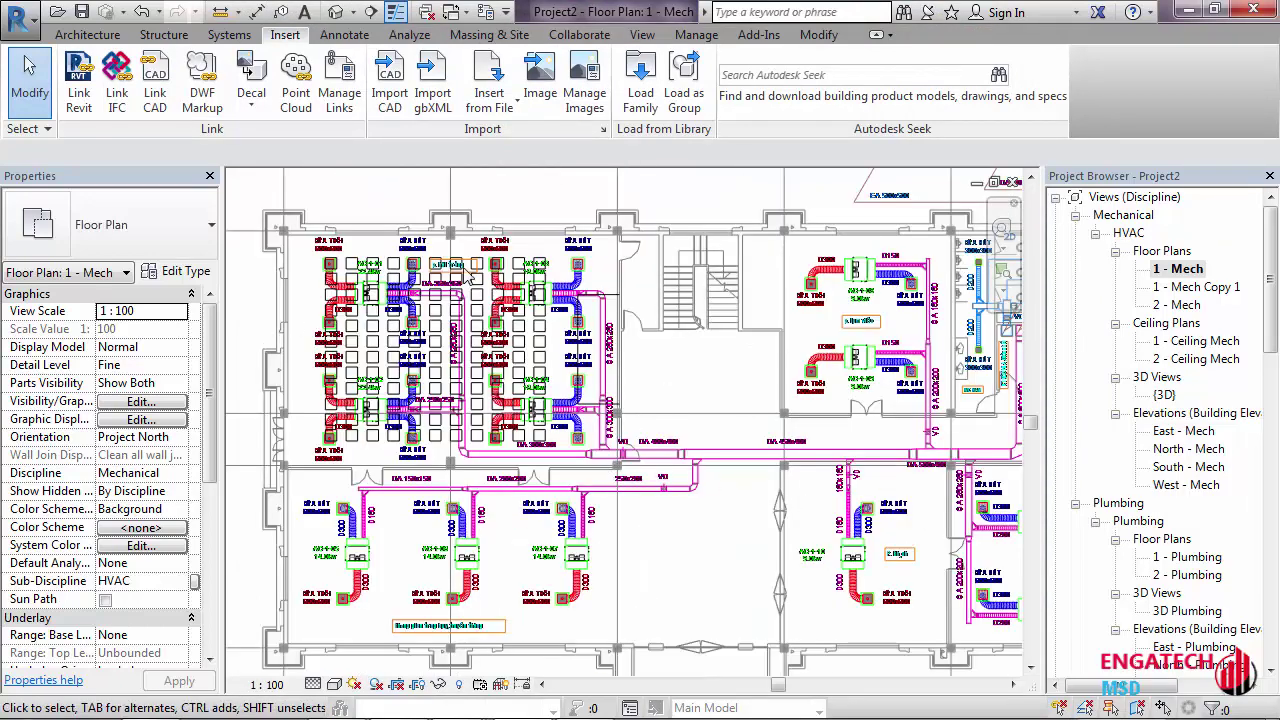
scroll(281, 234, "up", 5)
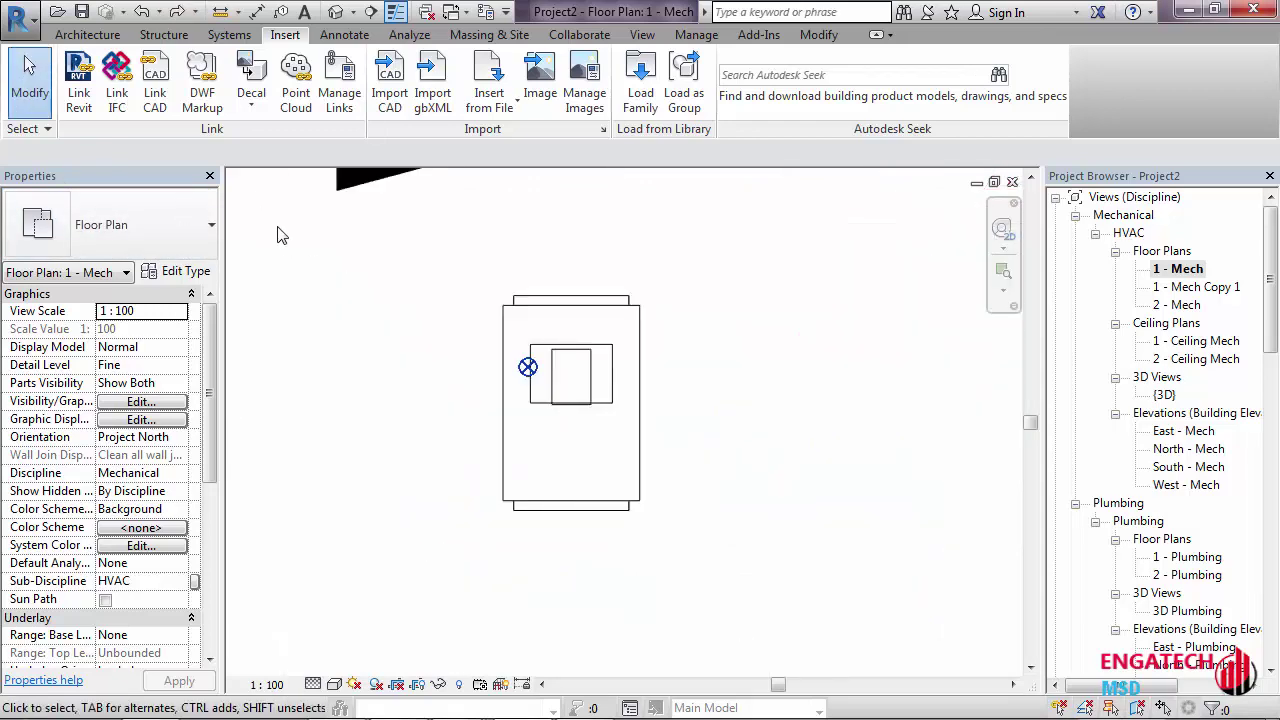
Link File link CAD with Layers/Levels set to Visible
left_click(168, 100)
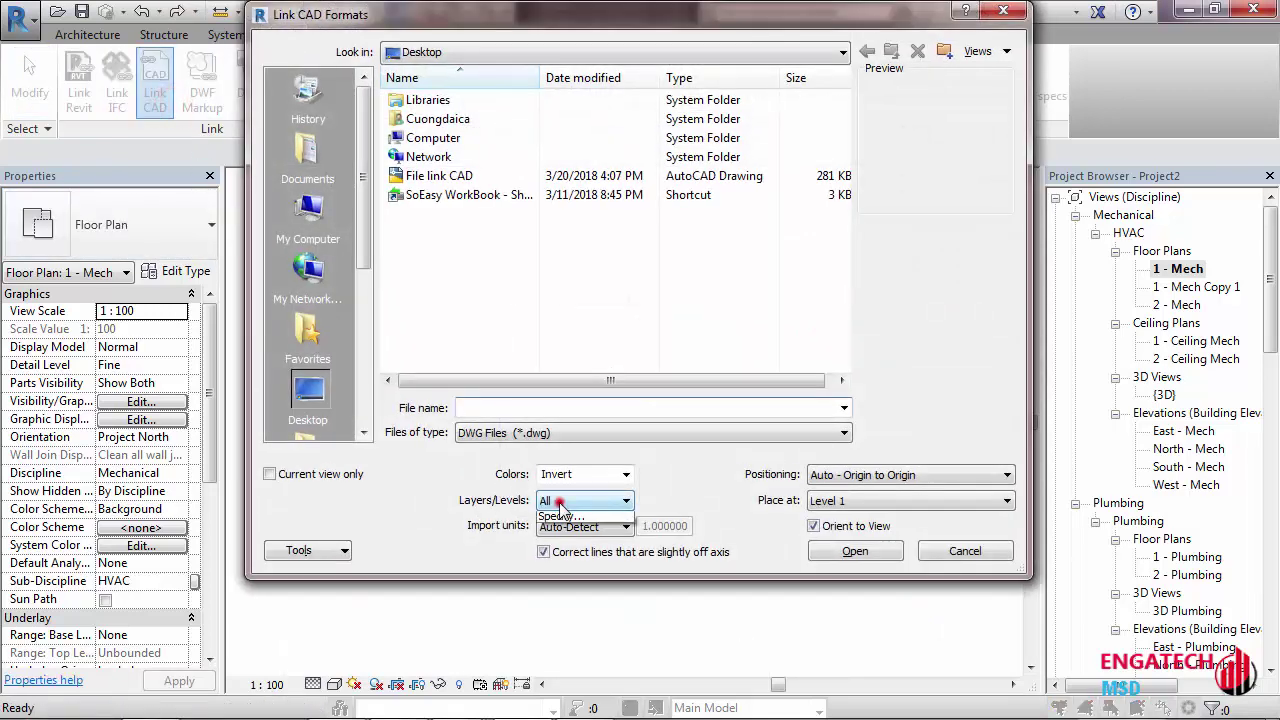
left_click(563, 533)
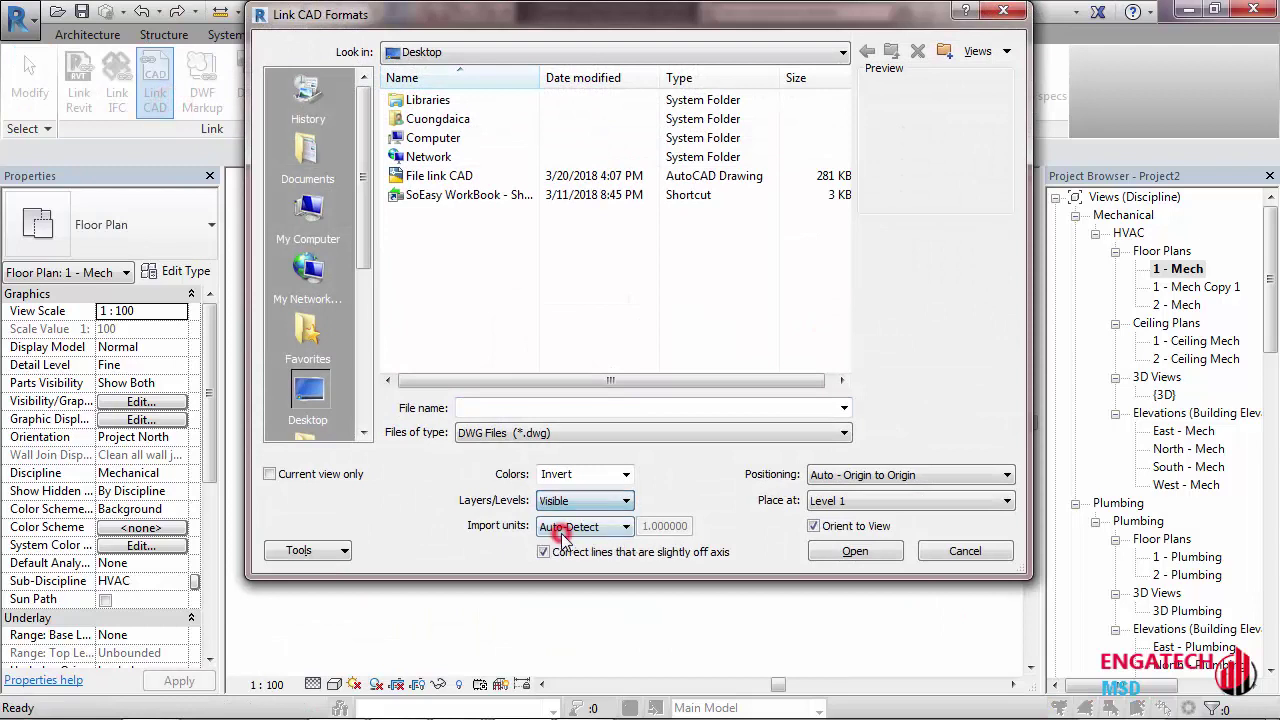
left_click(445, 177)
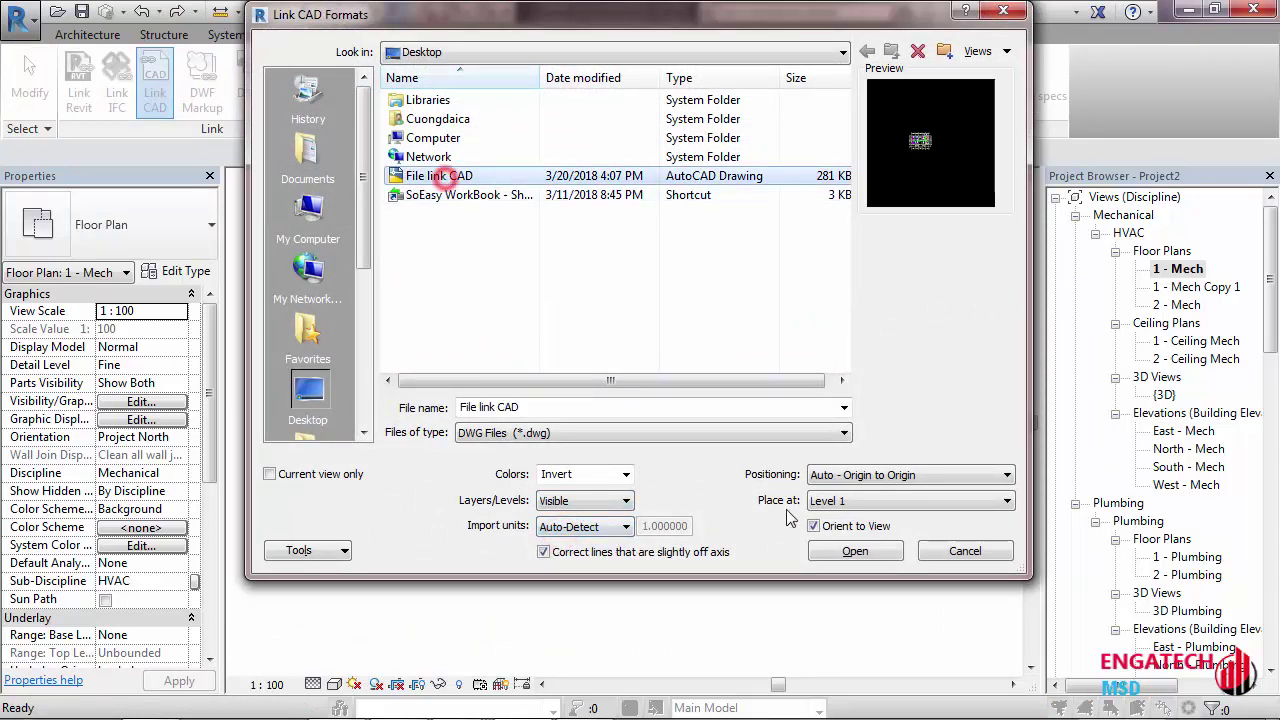
left_click(855, 551)
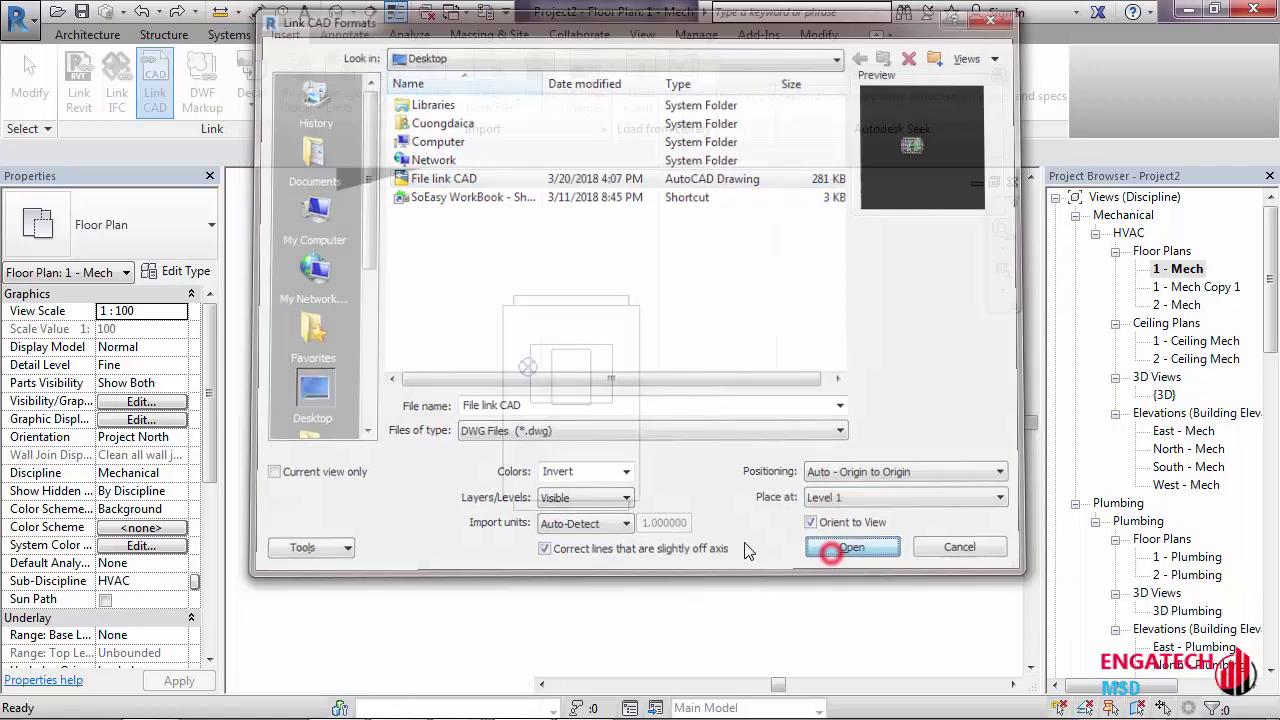
Zoom and pan around the building plan to review the linked ducts
scroll(525, 370, "up", 3)
scroll(495, 470, "down", 2)
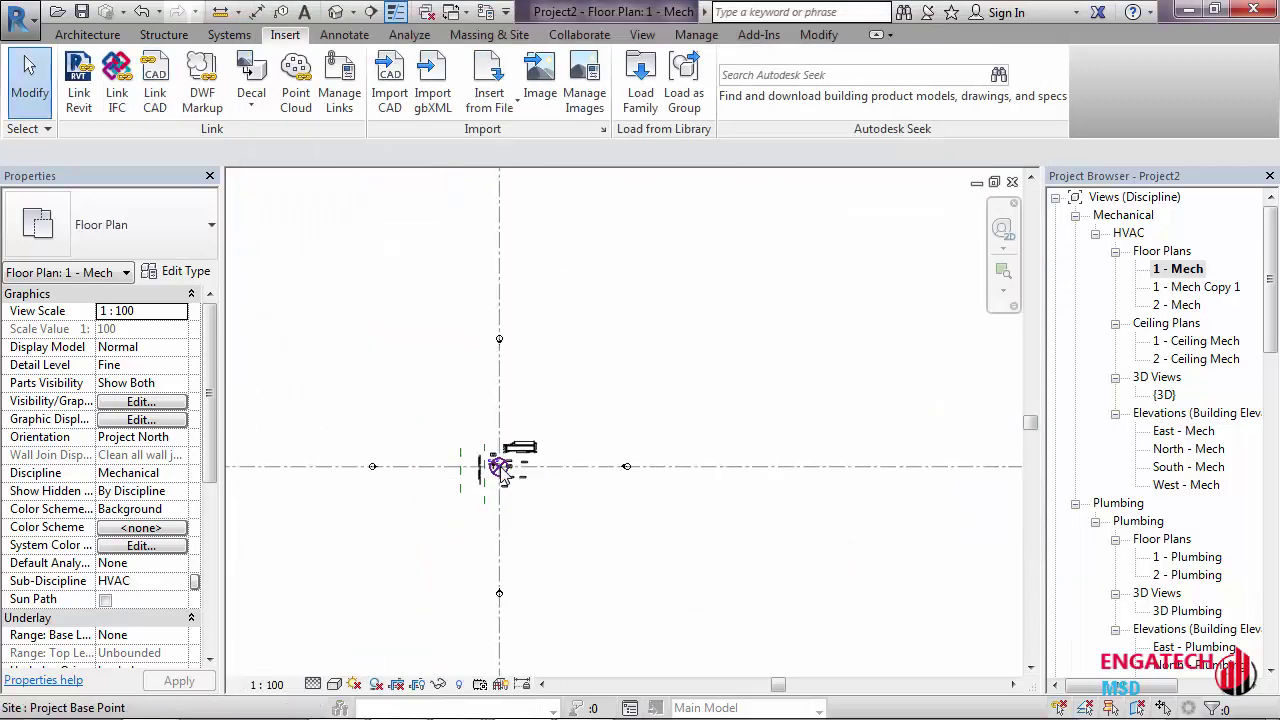
scroll(490, 450, "down", 3)
scroll(500, 400, "down", 3)
scroll(725, 335, "down", 2)
scroll(725, 340, "up", 3)
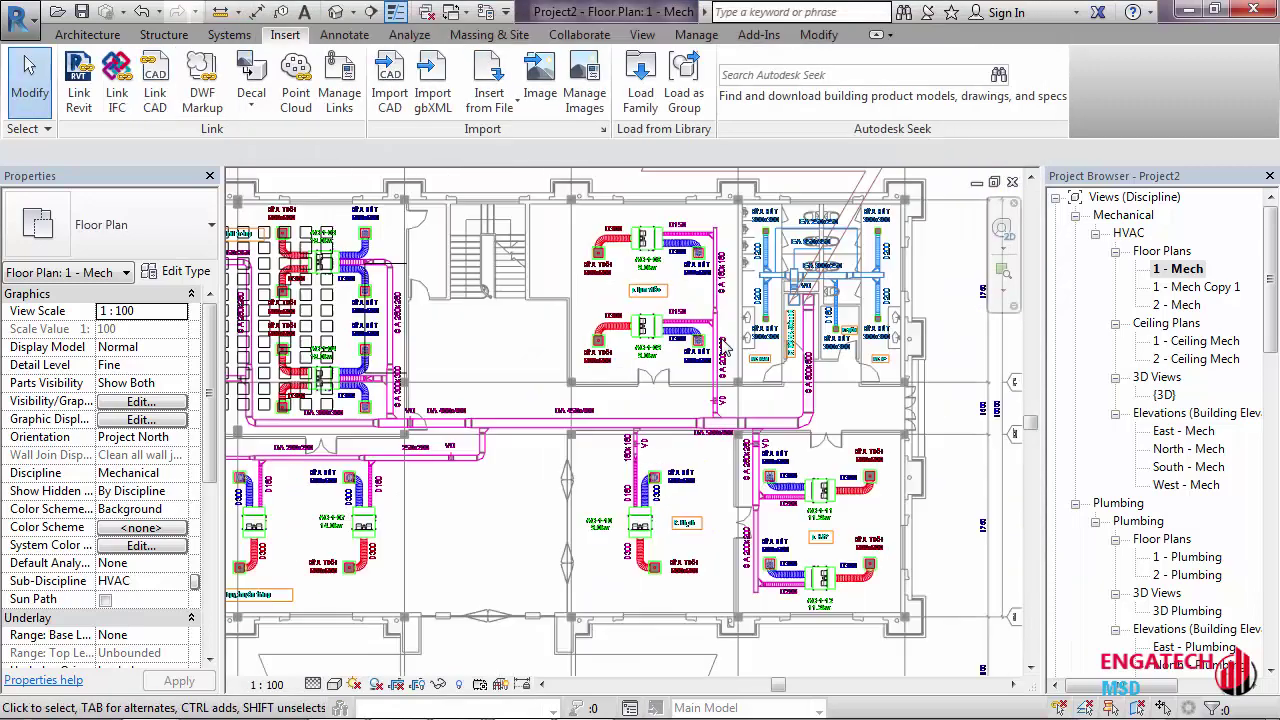
scroll(727, 350, "up", 2)
scroll(730, 366, "down", 1)
mouse_move(511, 469)
middle_mouse_down()
mouse_move(638, 419)
mouse_move(755, 430)
middle_mouse_up()
scroll(638, 419, "down", 1)
scroll(638, 419, "up", 1)
scroll(638, 419, "up", 1)
scroll(638, 419, "down", 3)
scroll(757, 428, "up", 3)
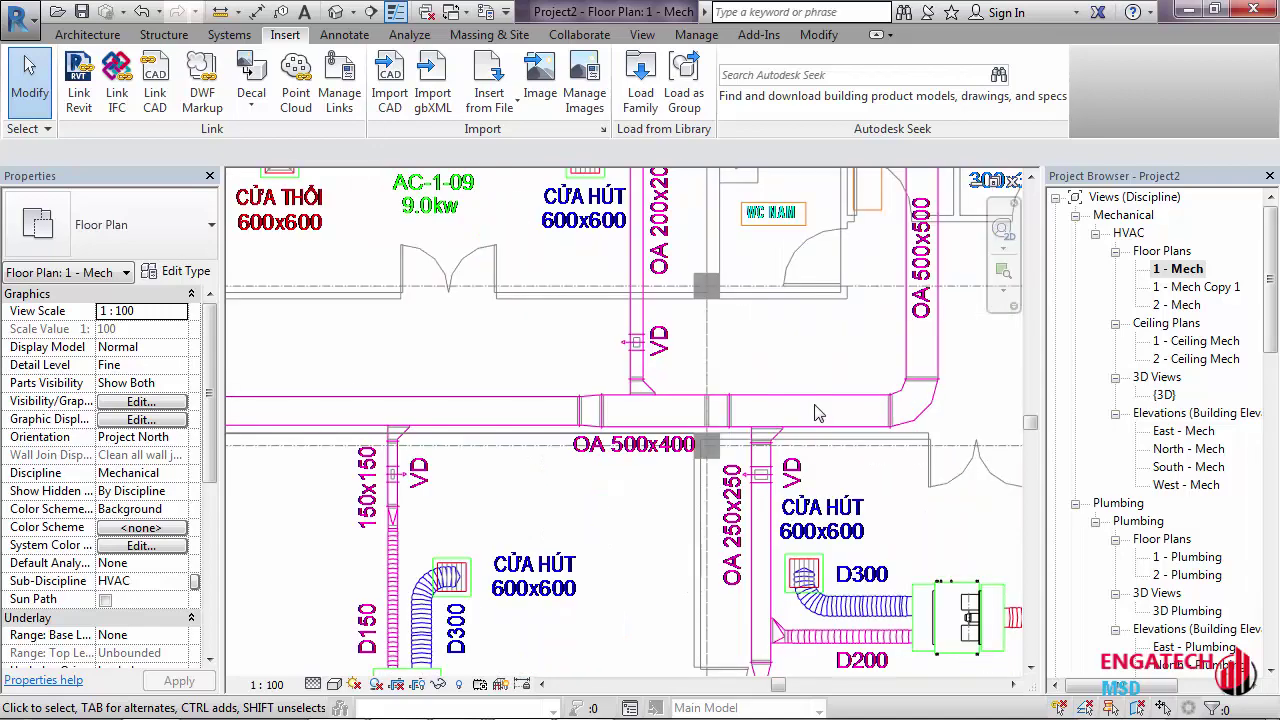
scroll(531, 368, "down", 3)
scroll(531, 368, "down", 3)
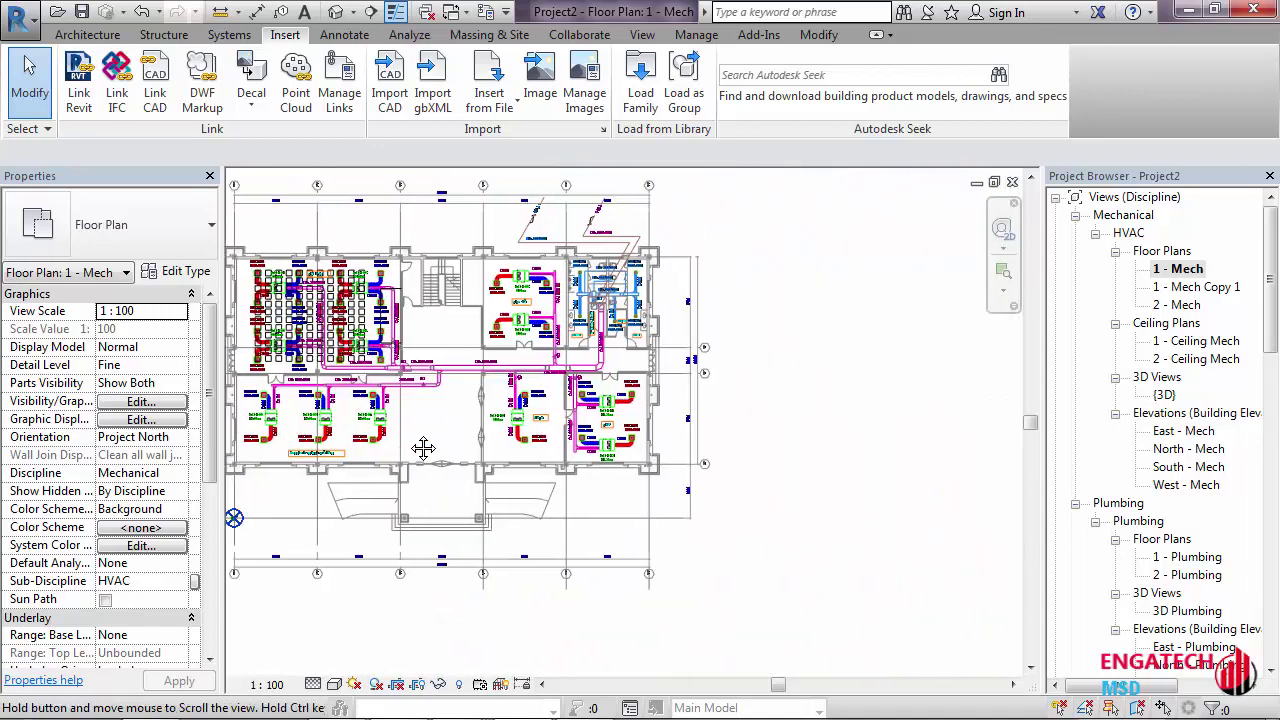
middle_click_drag(300, 368, 349, 373)
scroll(349, 373, "up", 5)
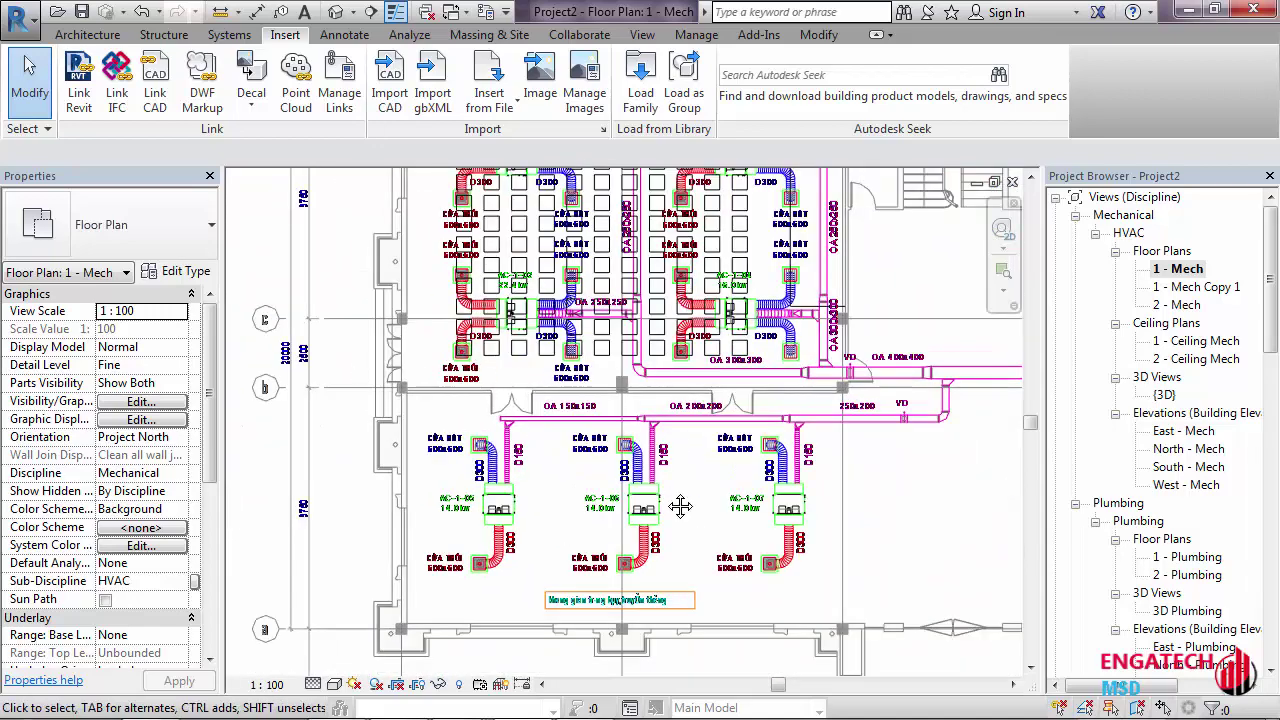
middle_click_drag(680, 507, 571, 500)
scroll(481, 350, "down", 2)
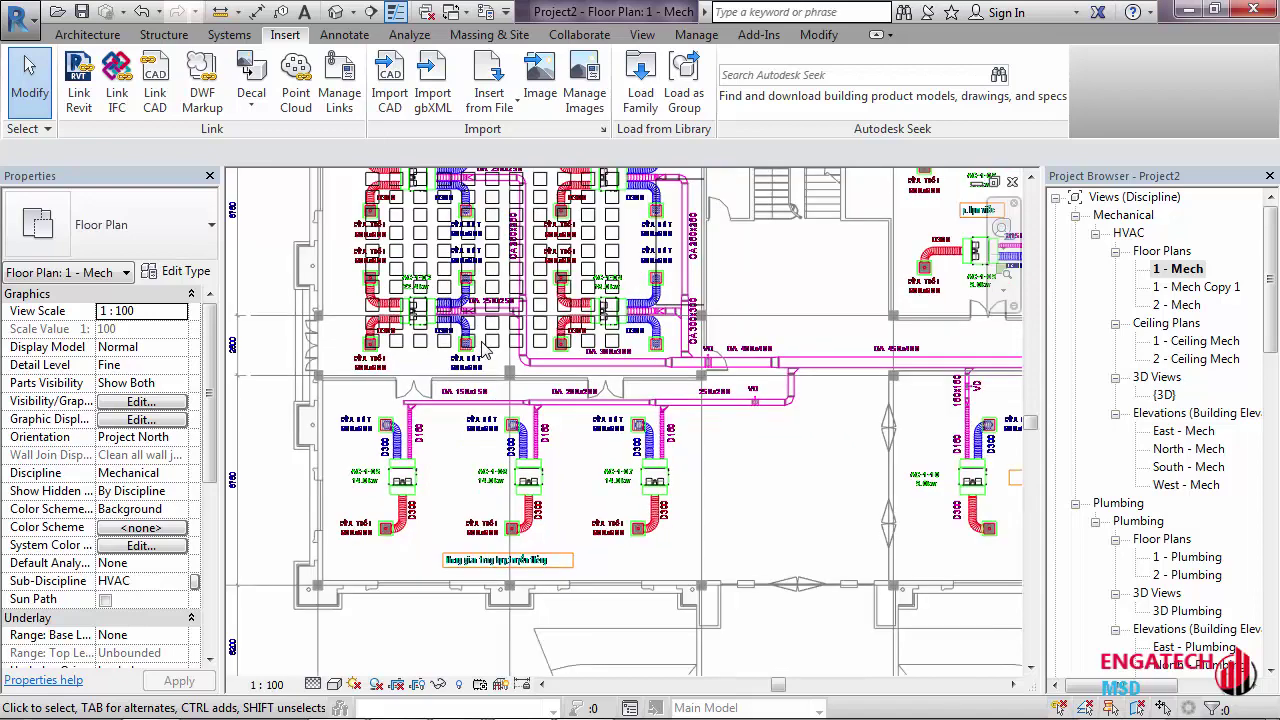
middle_click_drag(488, 318, 488, 366)
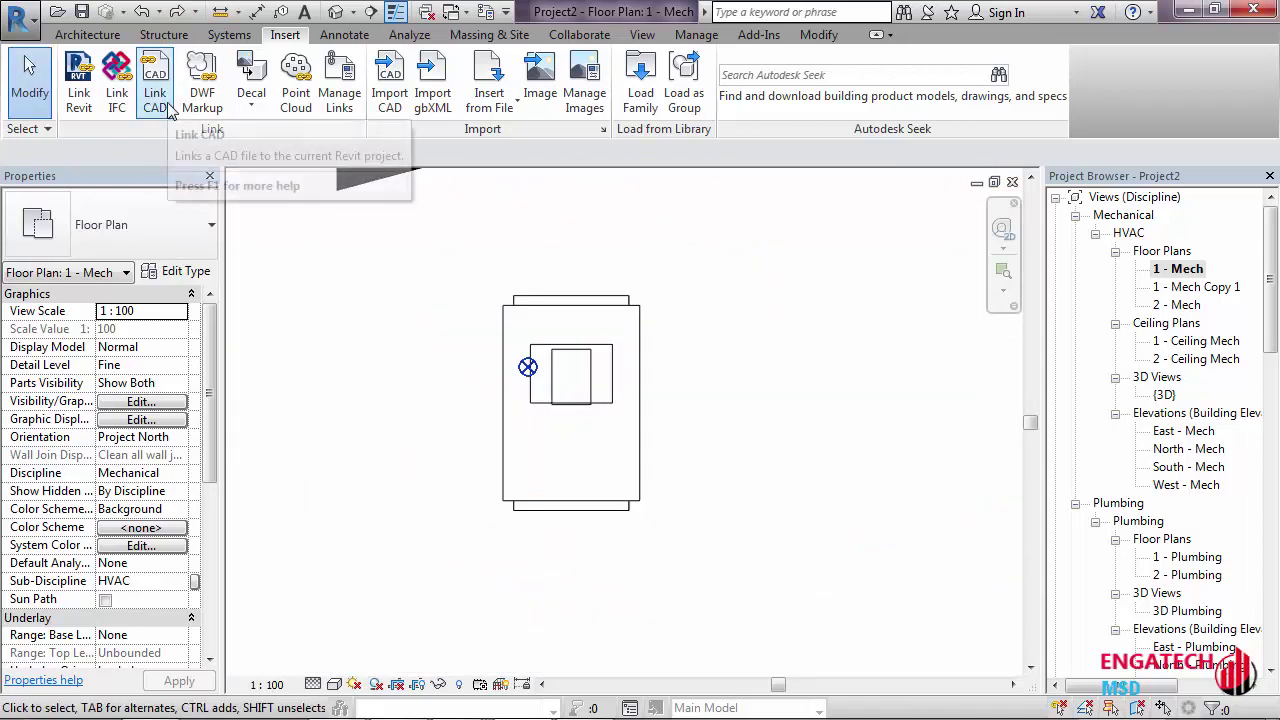
Start linking File link CAD with Layers/Levels set to Specify
left_click(163, 100)
left_click(583, 500)
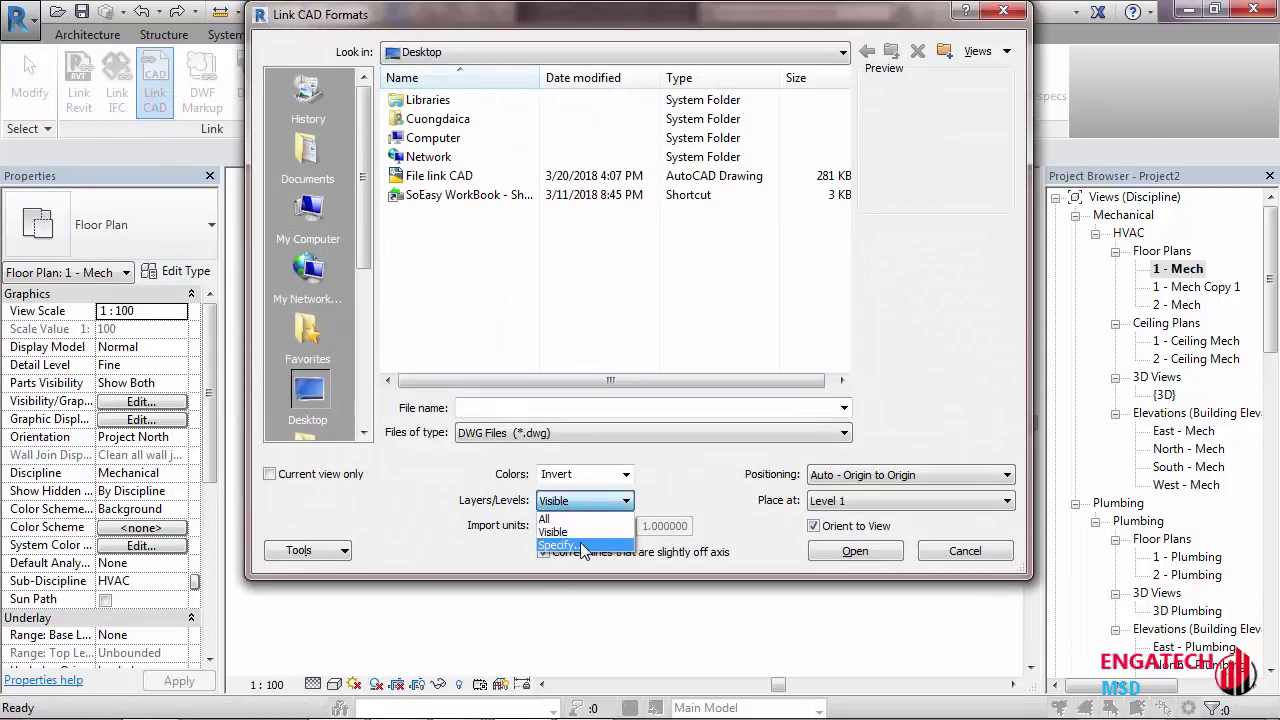
left_click(577, 547)
left_click(437, 176)
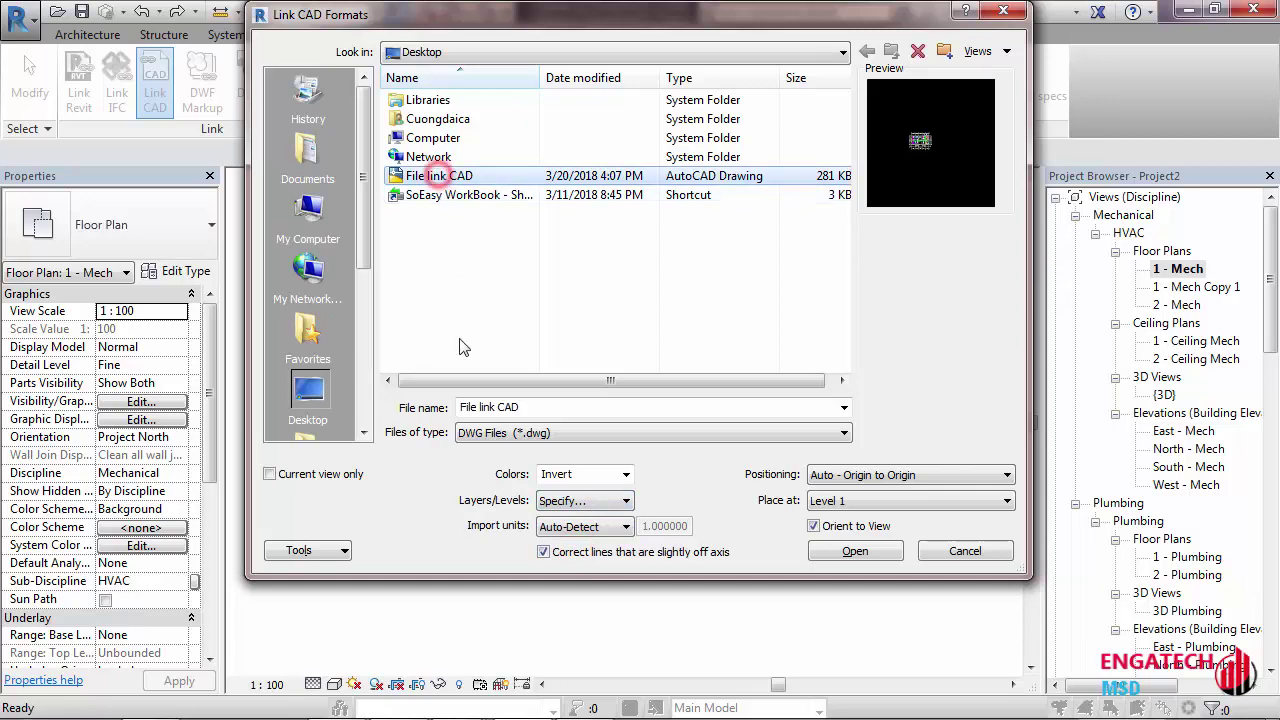
left_click(855, 551)
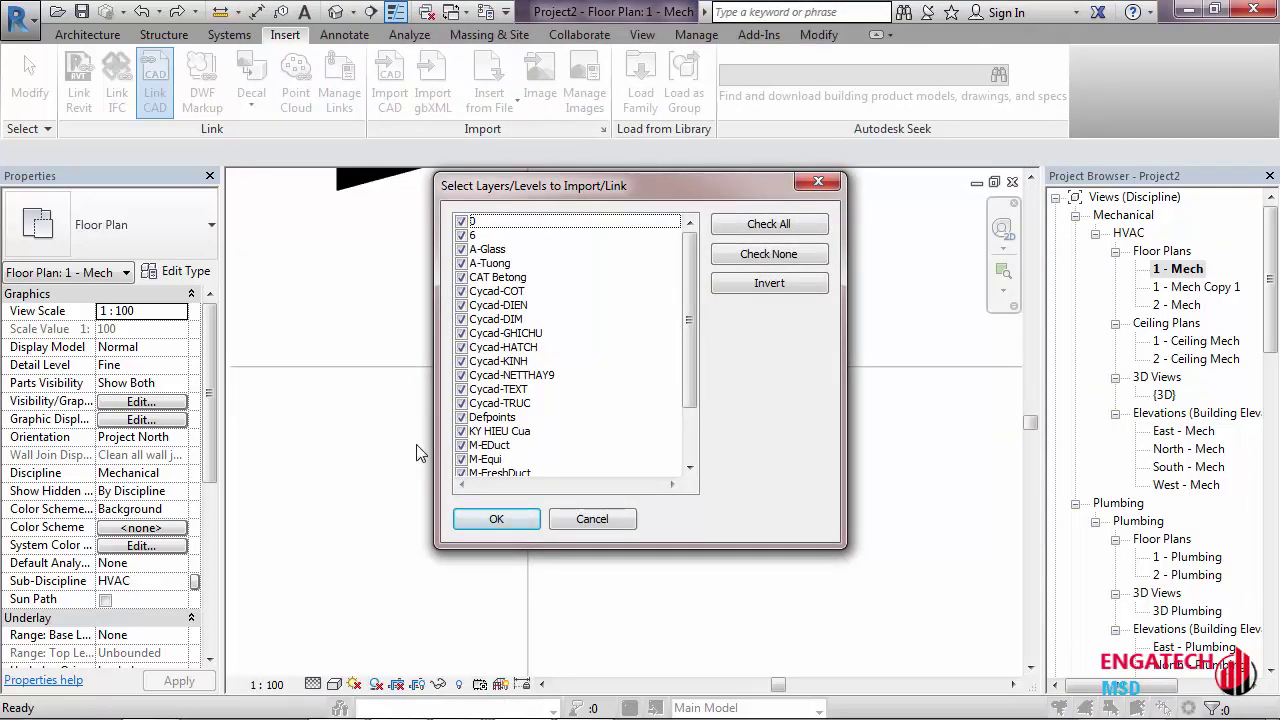
Cancel the Select Layers/Levels dialog, zoom out, and reopen Link CAD
scroll(505, 285, "down", 2)
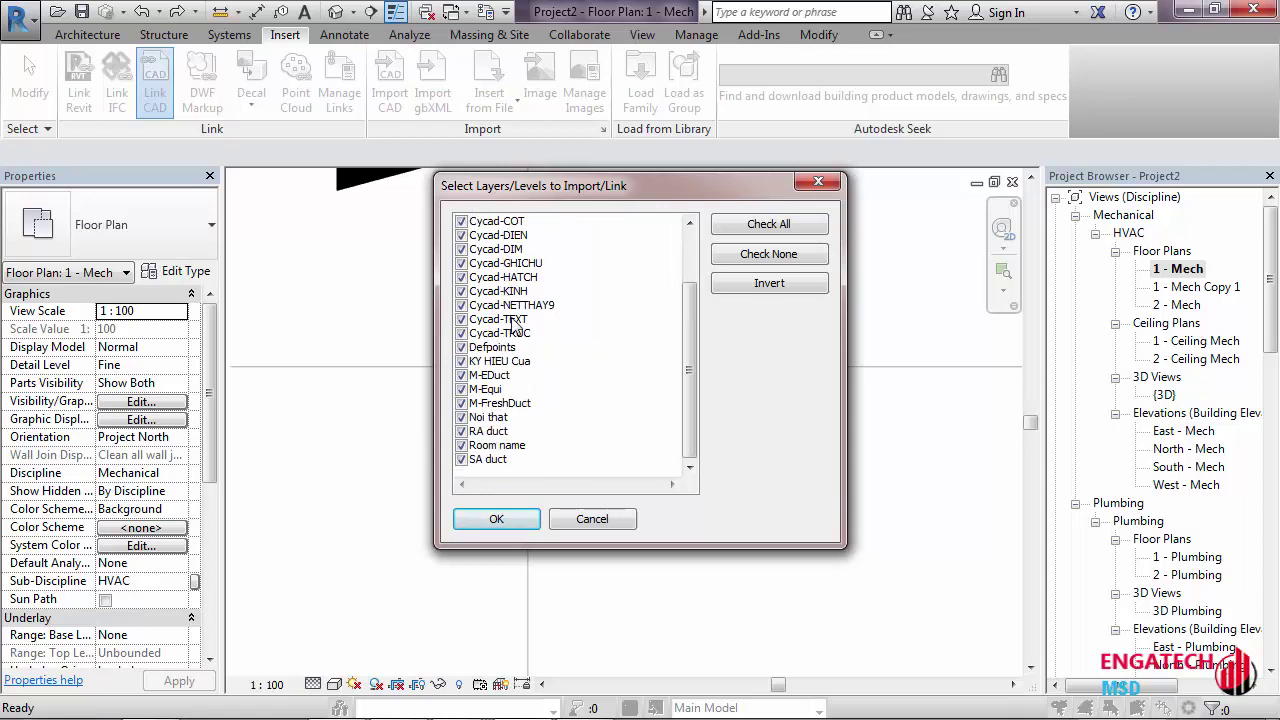
scroll(505, 285, "up", 2)
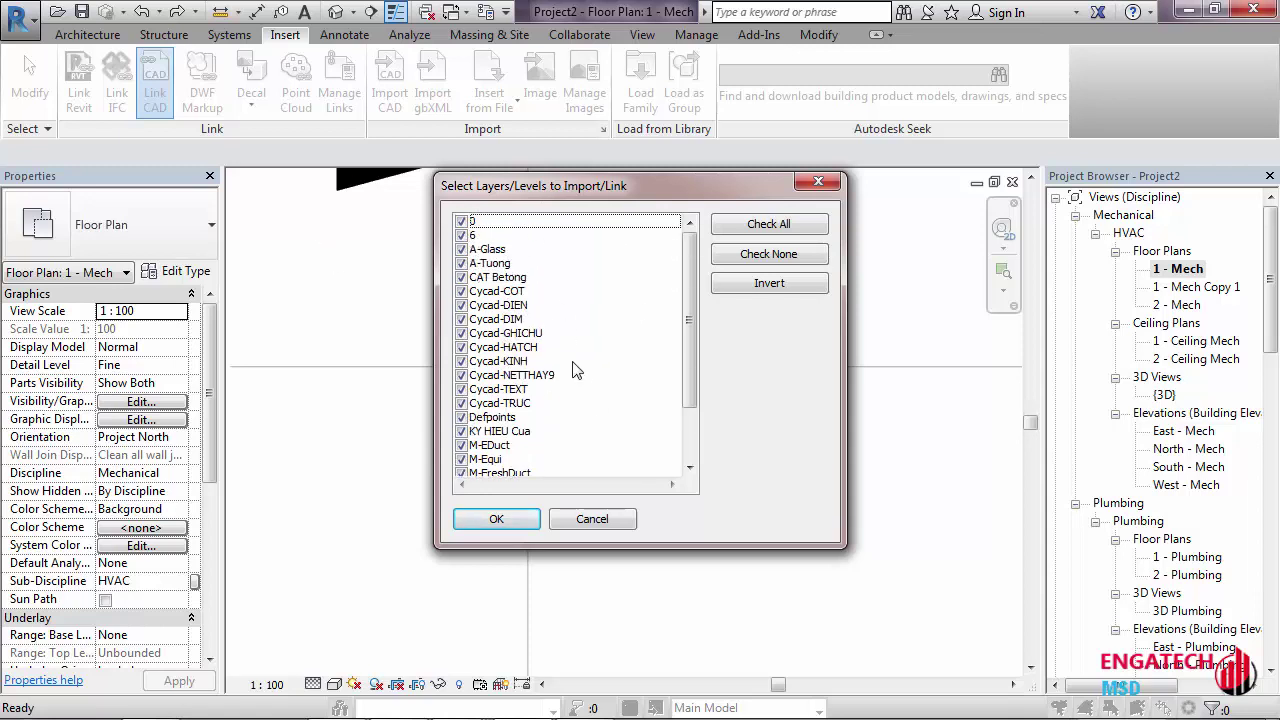
scroll(575, 365, "down", 1)
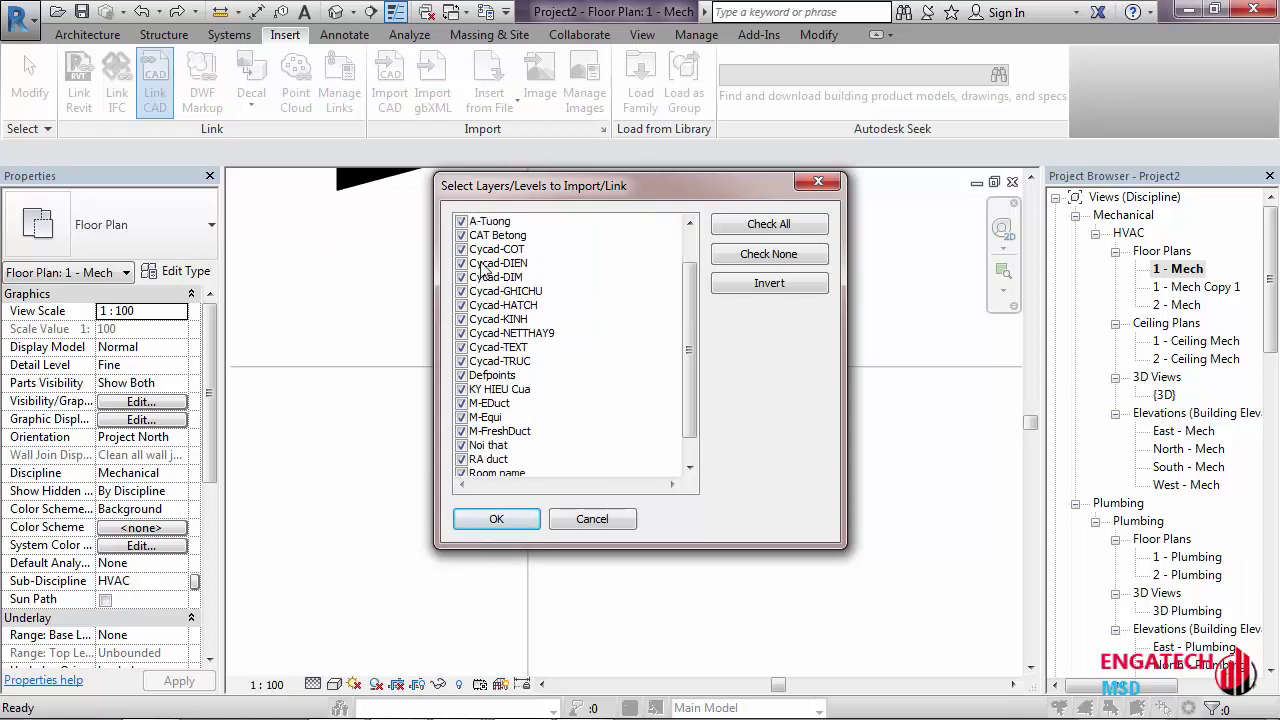
left_click_drag(482, 265, 500, 347)
scroll(505, 397, "down", 1)
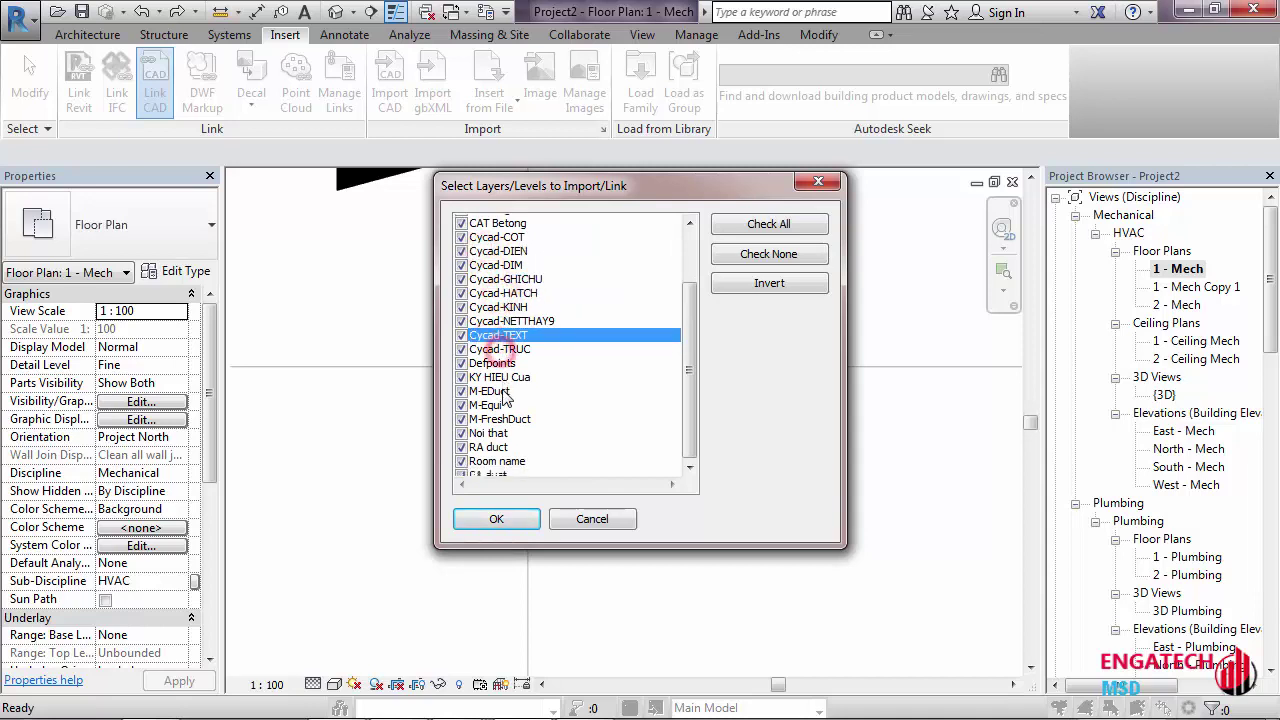
scroll(503, 396, "down", 1)
scroll(495, 340, "up", 2)
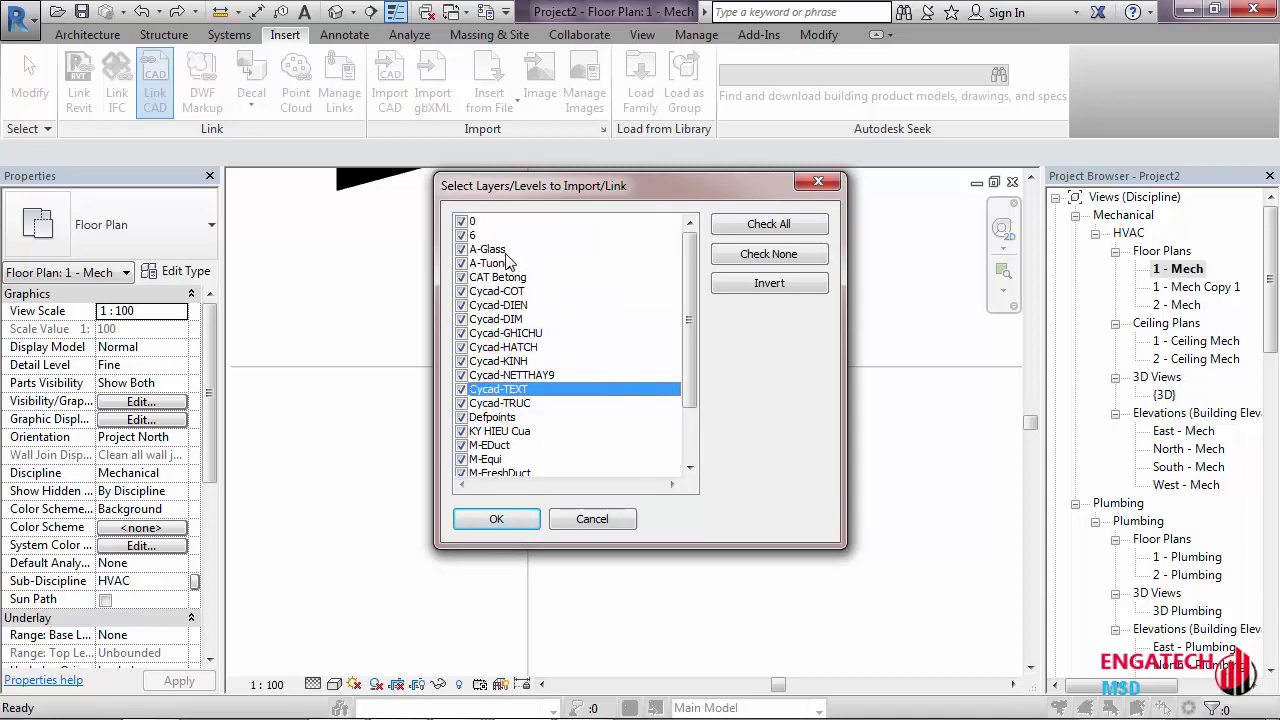
left_click(600, 519)
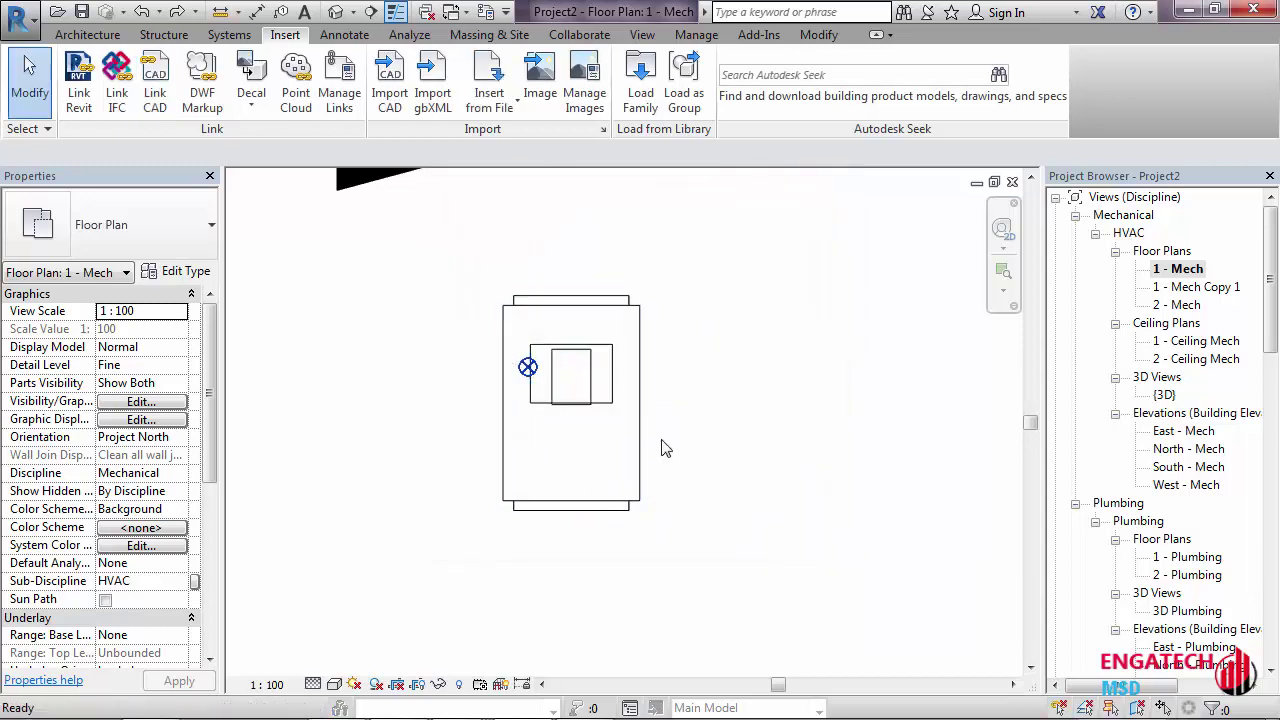
scroll(668, 437, "down", 3)
scroll(660, 430, "down", 3)
scroll(660, 430, "down", 2)
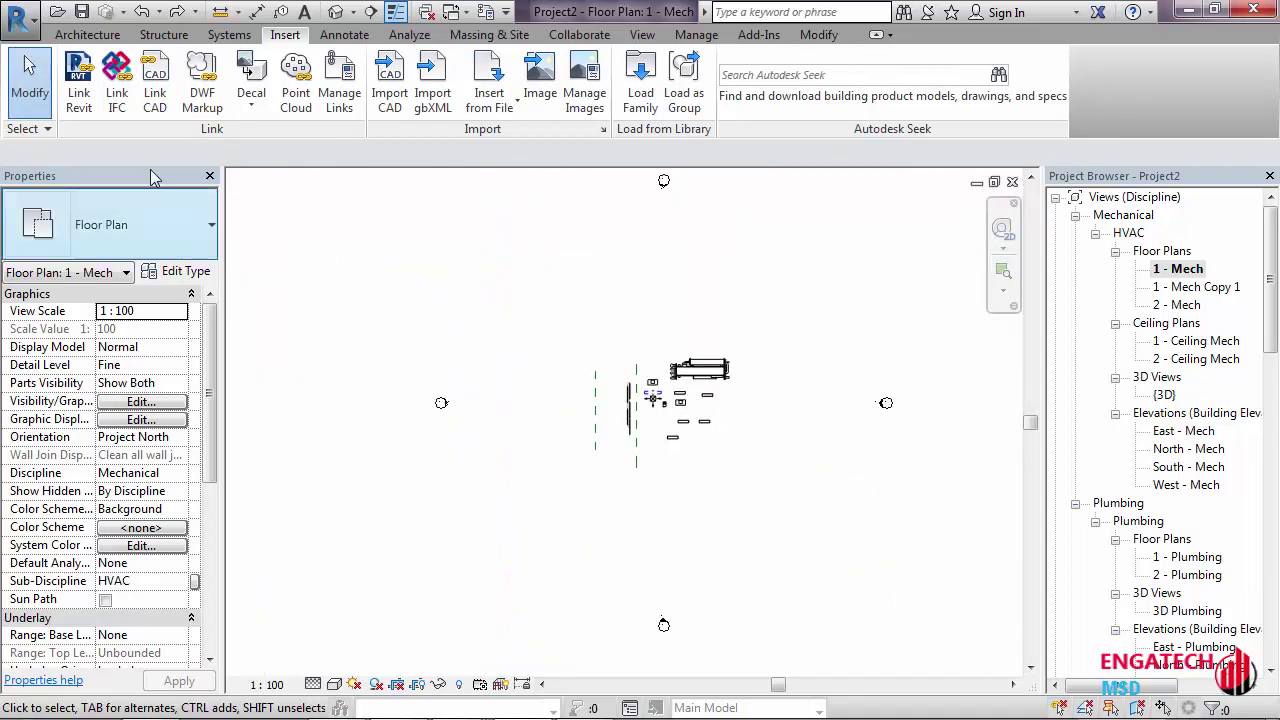
left_click(143, 104)
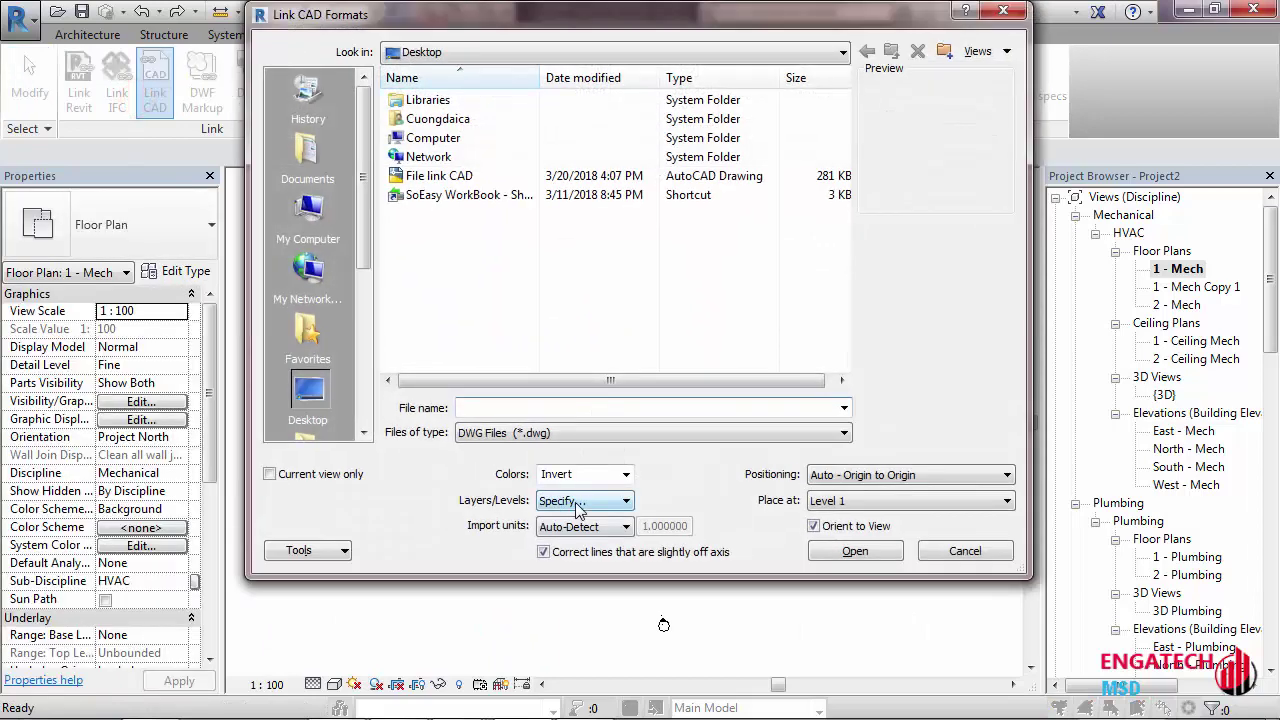
Link File link CAD with Layers/Levels All and millimeter import units, then check the grid
left_click(577, 505)
left_click(565, 518)
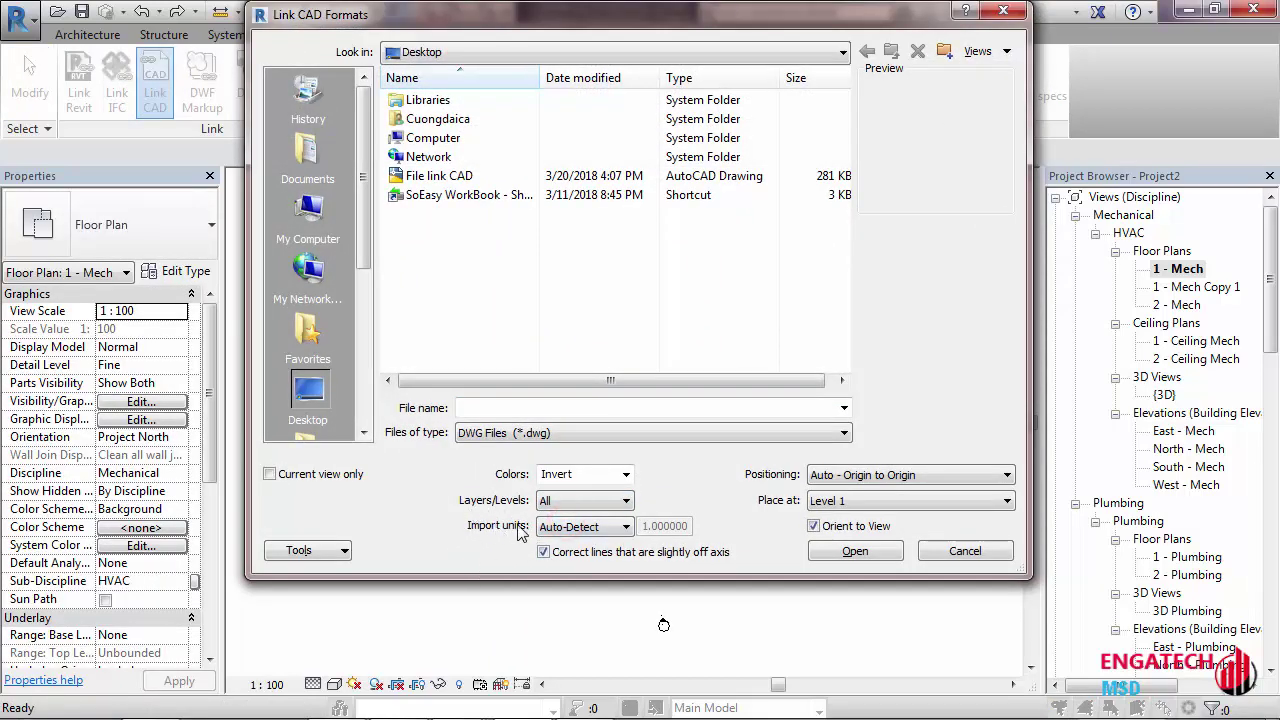
left_click(582, 530)
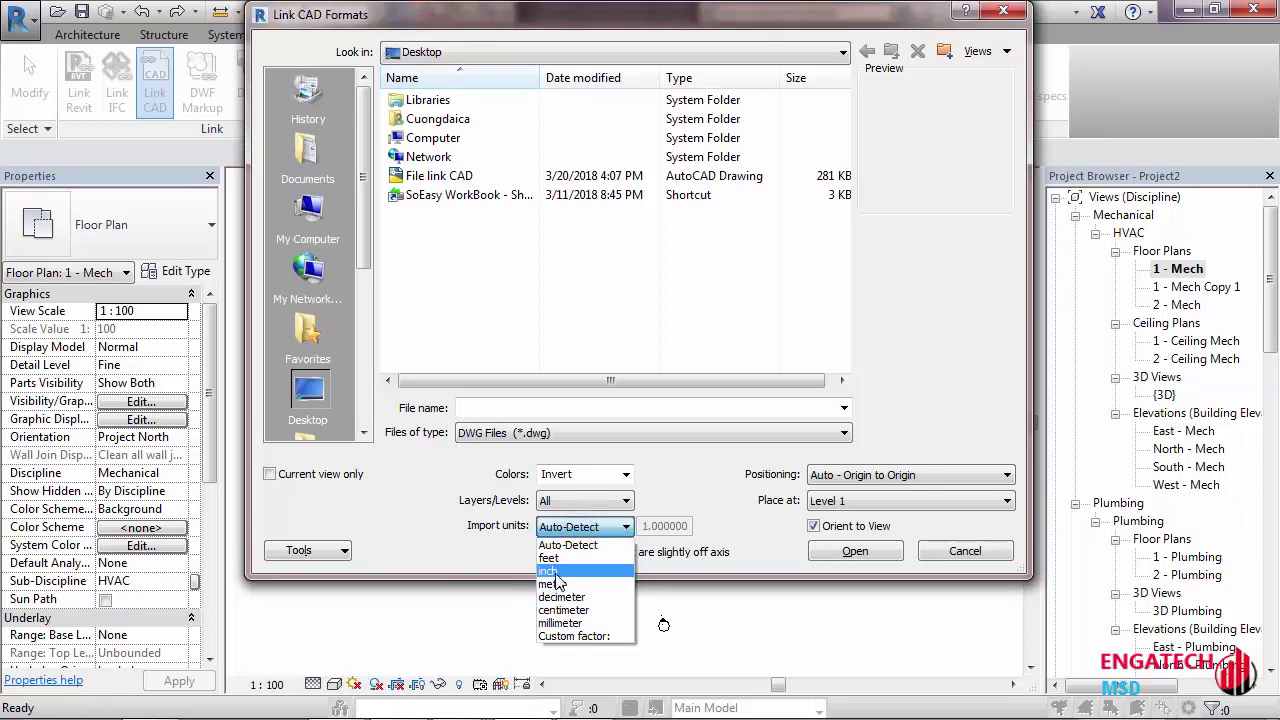
left_click(556, 624)
left_click(432, 176)
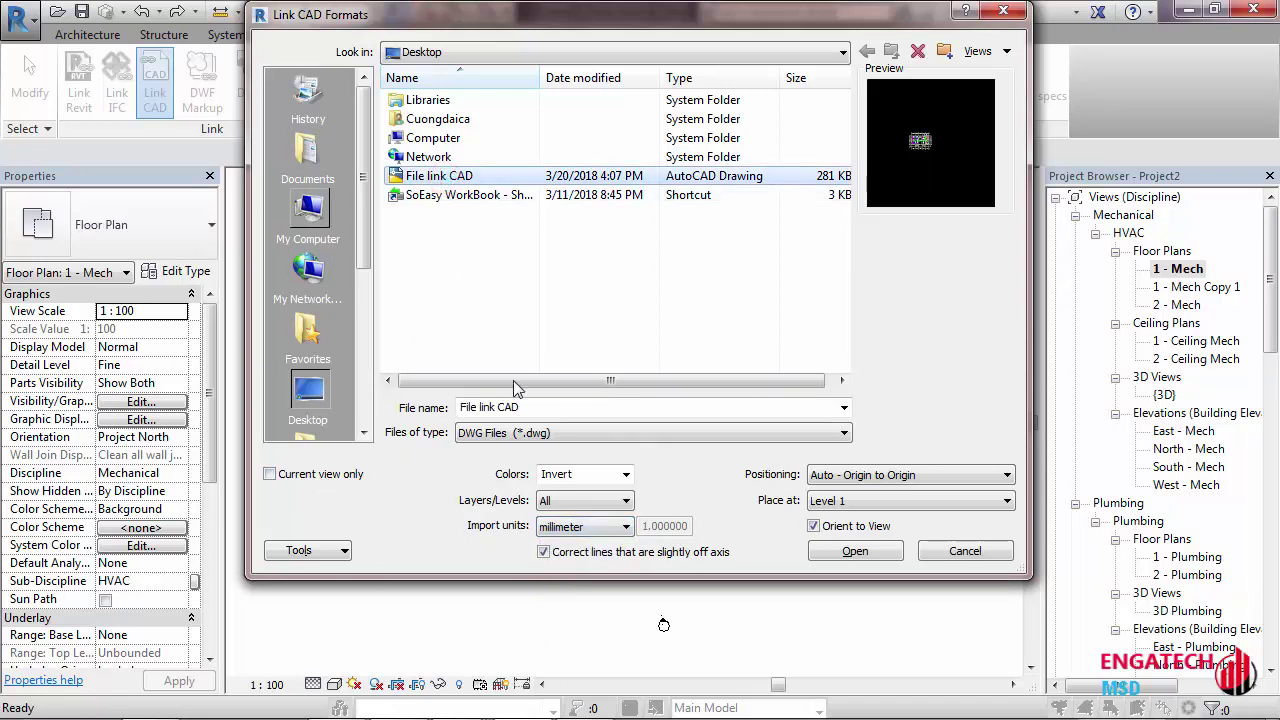
left_click(855, 551)
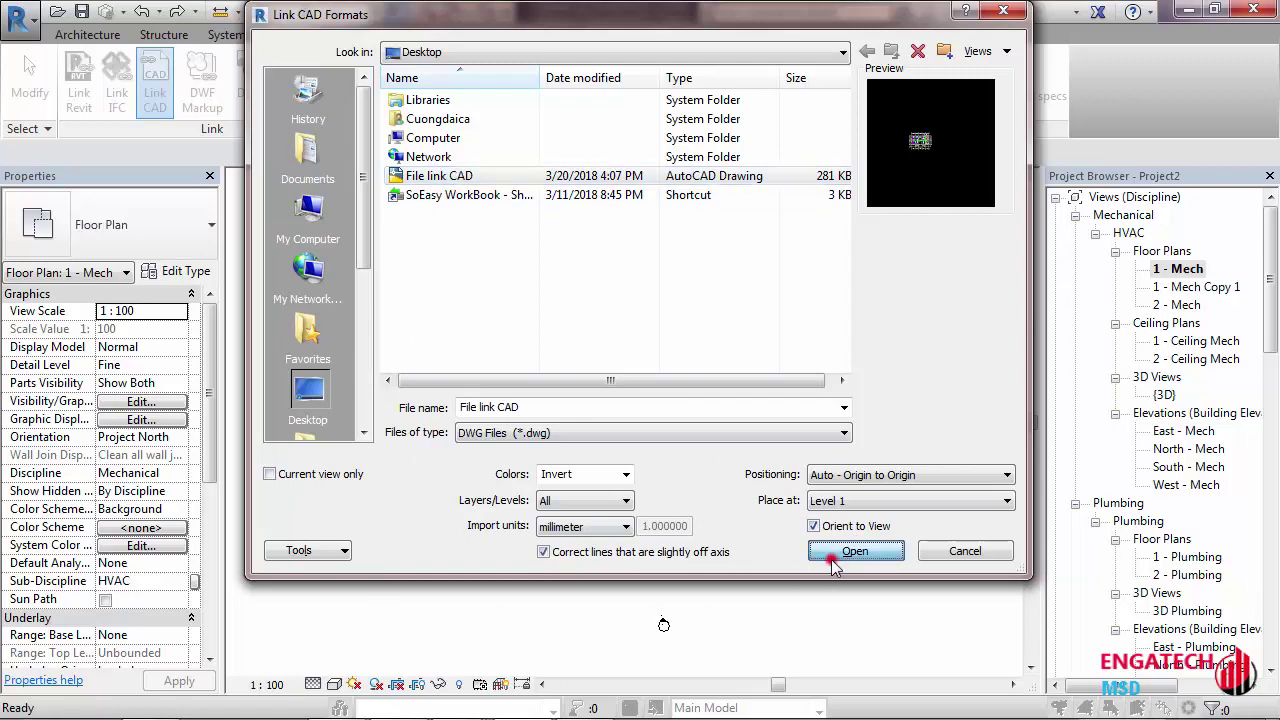
scroll(520, 432, "up", 2)
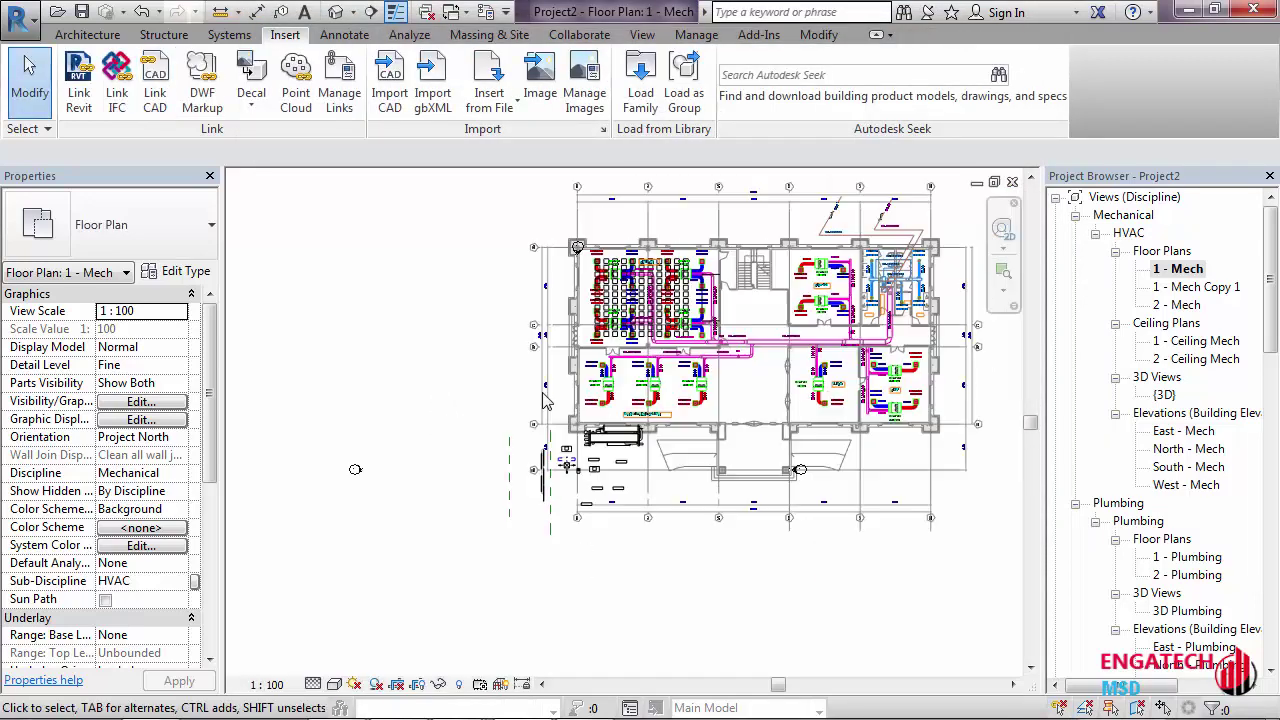
scroll(520, 430, "up", 2)
scroll(522, 425, "up", 2)
middle_click_drag(523, 423, 525, 427)
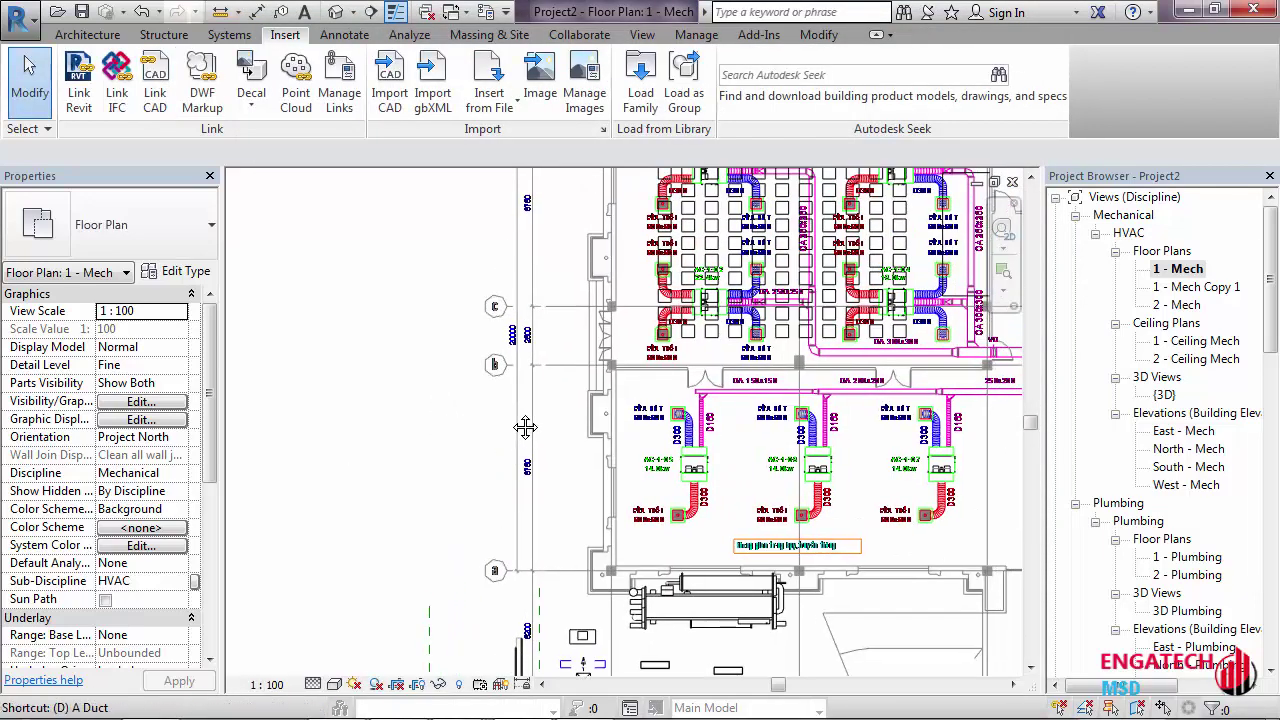
Check the 2500 spacing between grids b and c with an unplaced aligned dimension, then reopen Link CAD
key("d")
key("i")
scroll(530, 376, "up", 2)
scroll(540, 370, "up", 1)
scroll(527, 318, "up", 2)
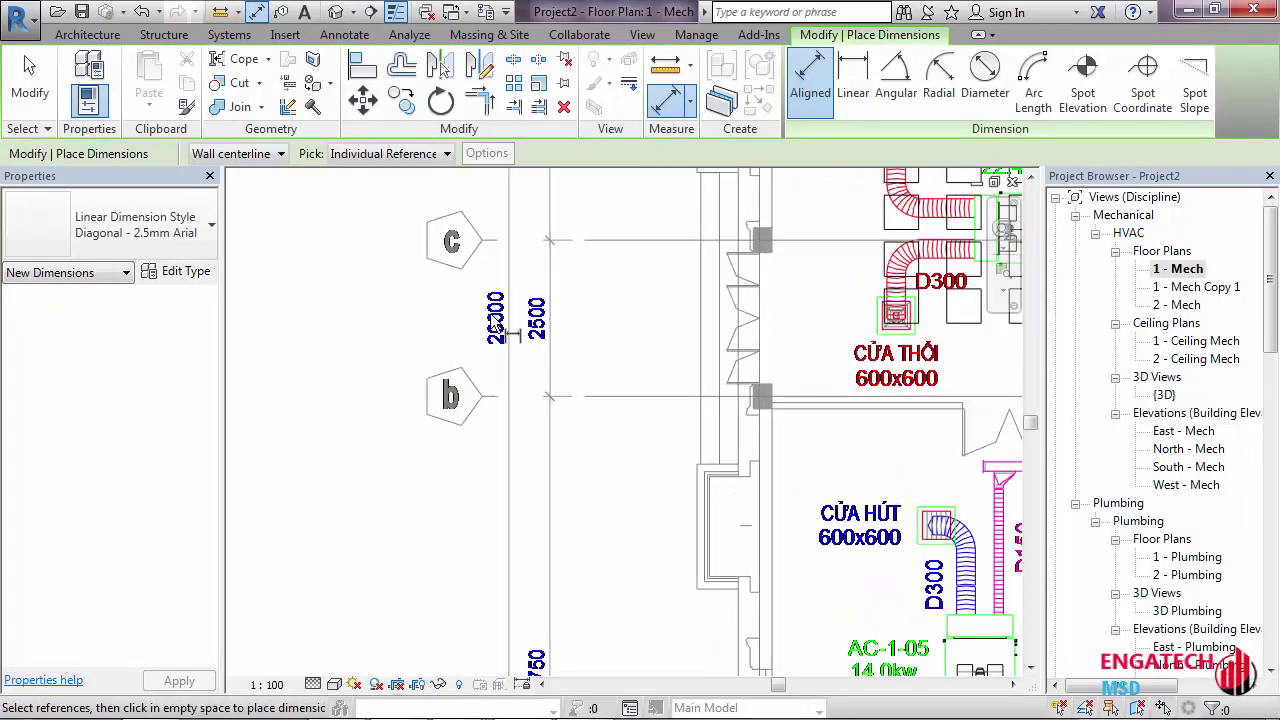
scroll(540, 330, "up", 2)
middle_click_drag(596, 388, 581, 482)
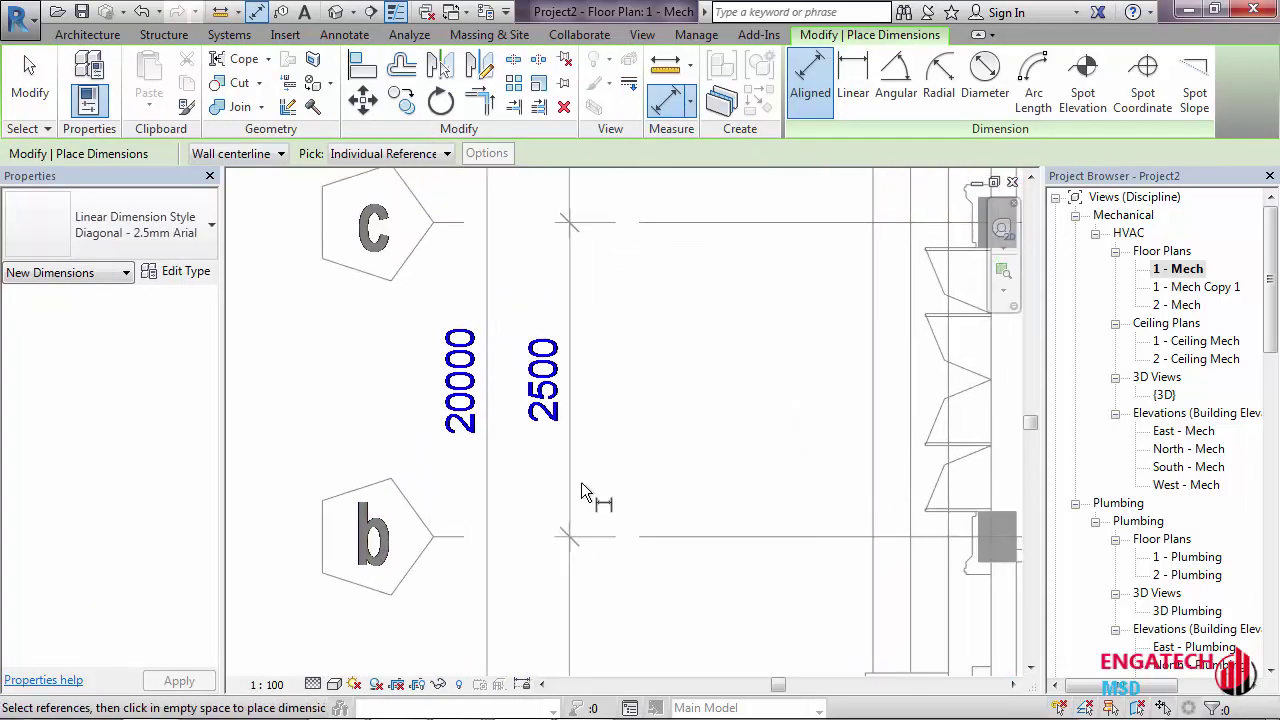
scroll(586, 494, "down", 1)
left_click(711, 524)
left_click(723, 288)
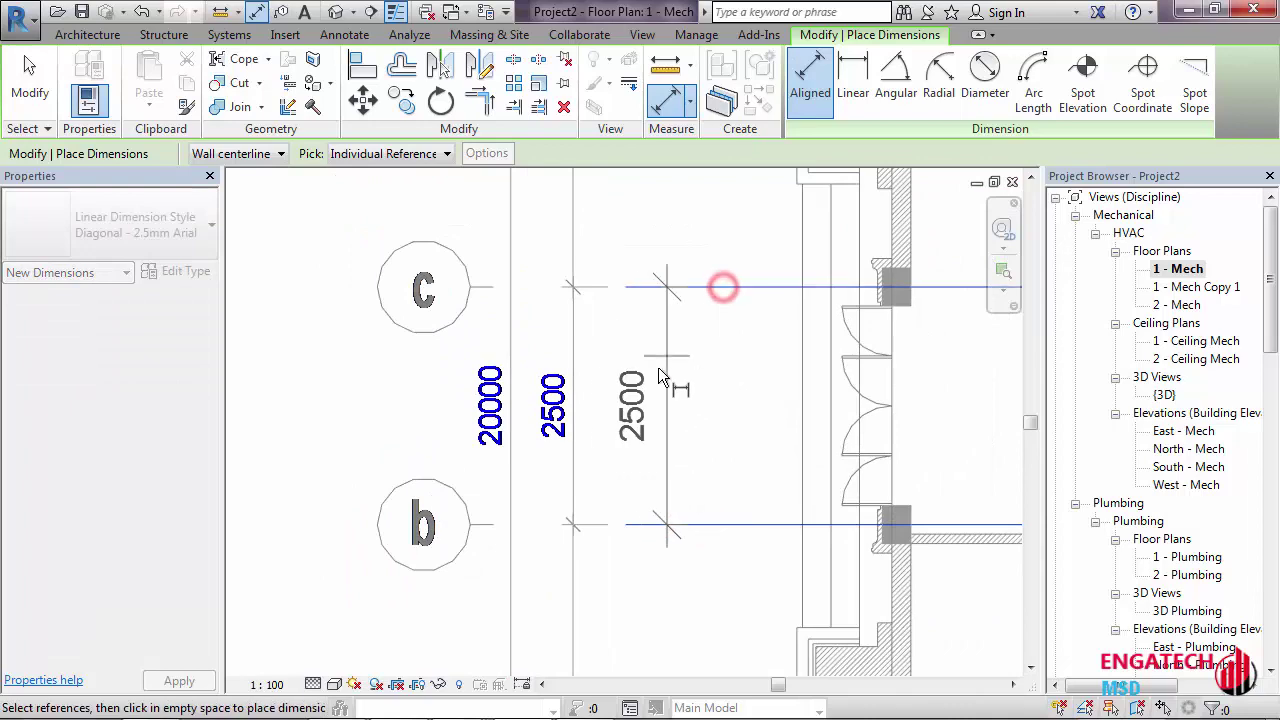
key("Escape")
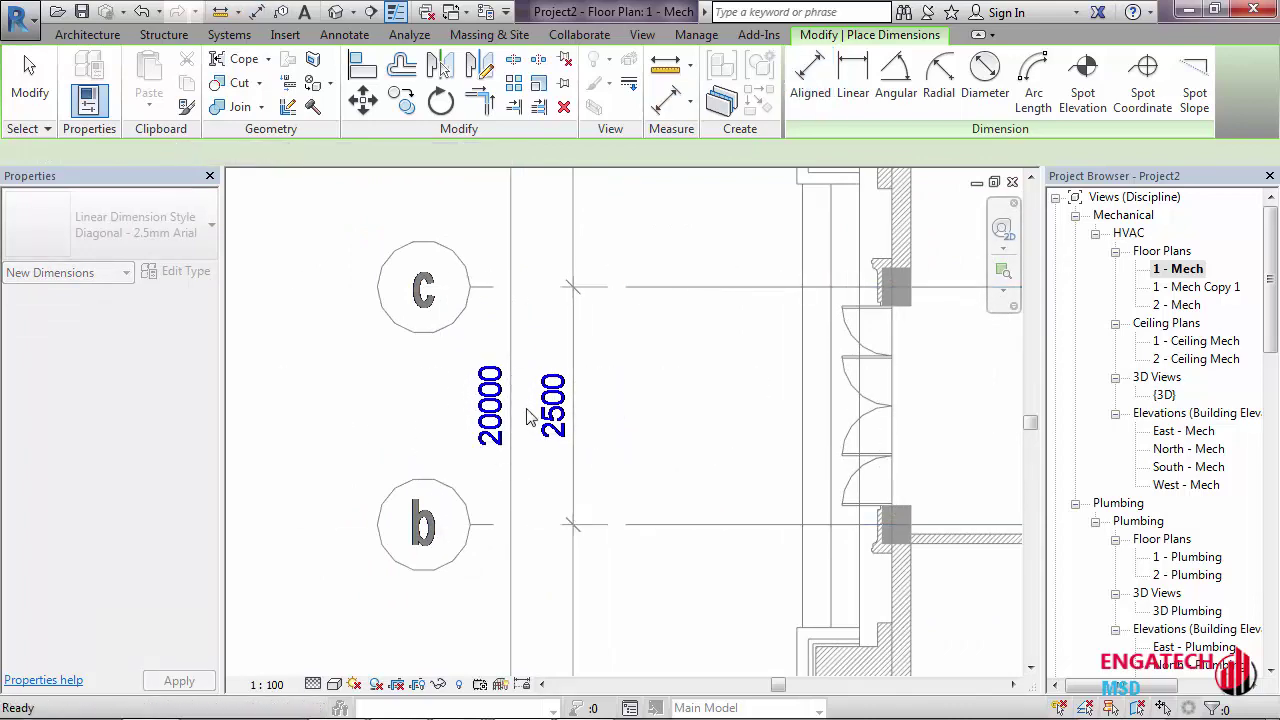
key("Escape")
left_click(285, 34)
Link File link CAD again as an additional instance with inch import units
left_click(145, 101)
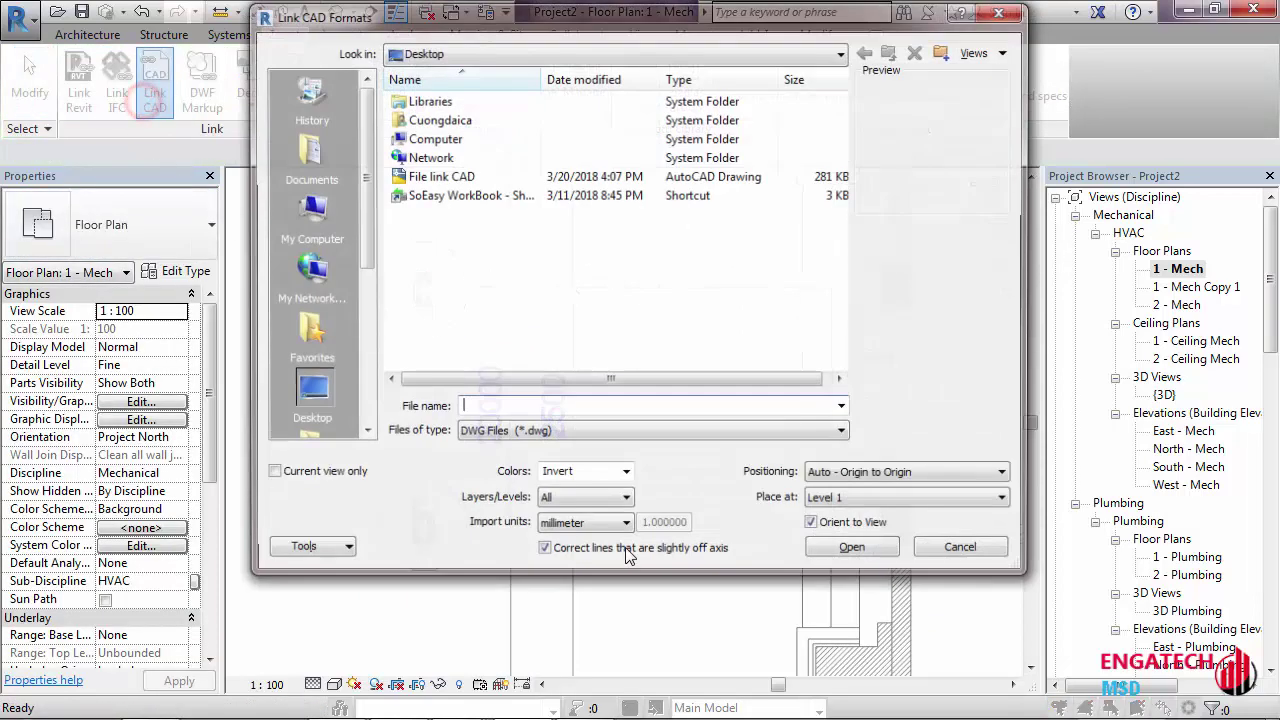
left_click(585, 526)
left_click(577, 572)
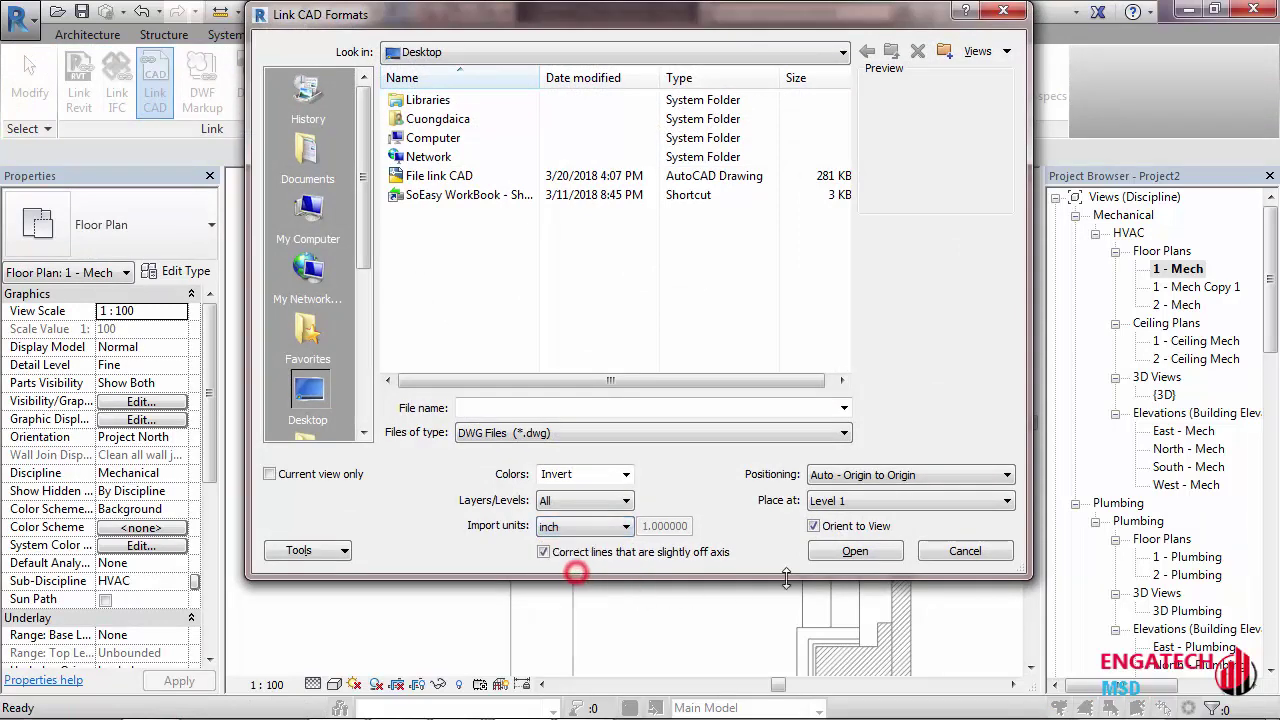
left_click(415, 176)
left_click(855, 550)
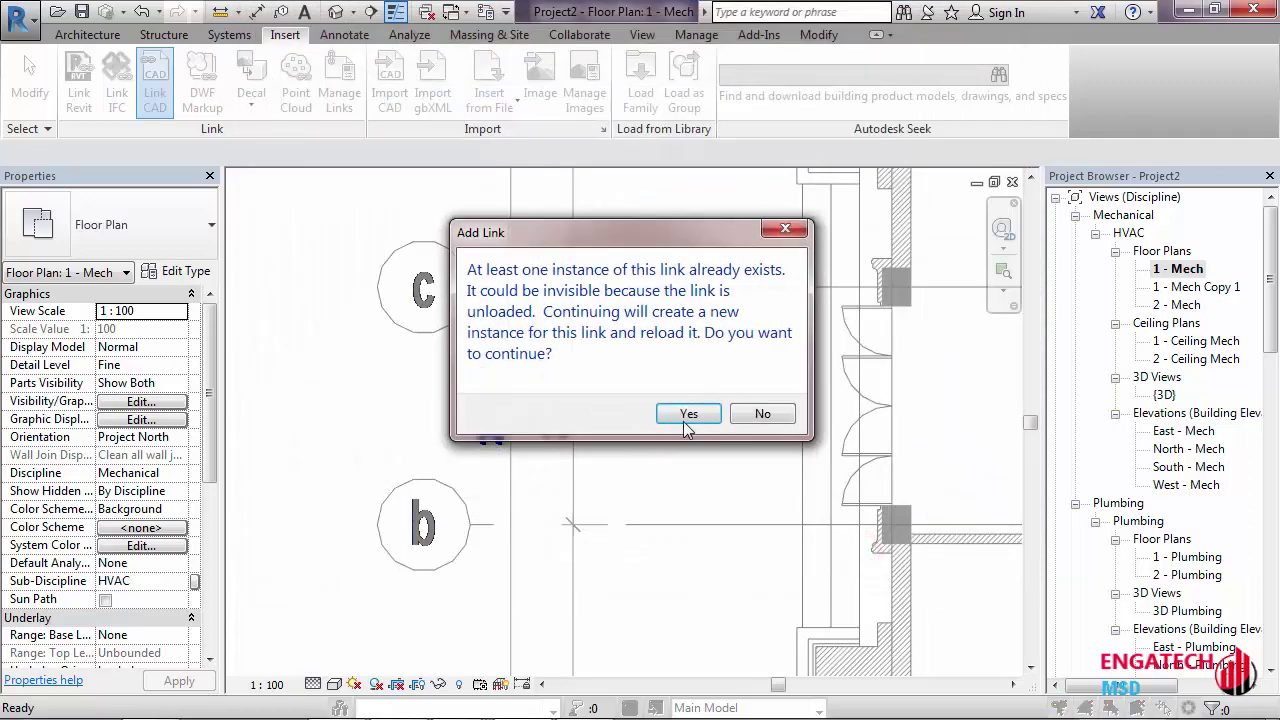
left_click(689, 416)
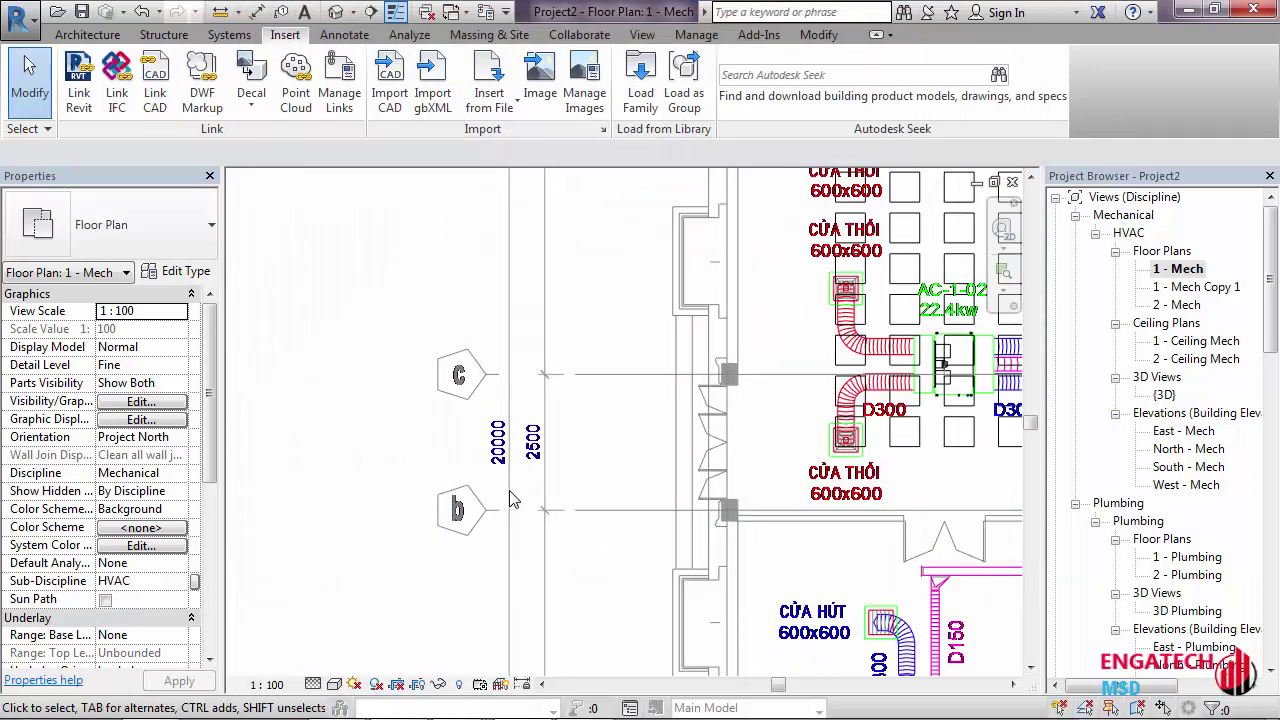
Dismiss the unsaved-project reminder and measure grids b to c without placing the dimension
scroll(519, 496, "down", 1)
scroll(515, 510, "up", 2)
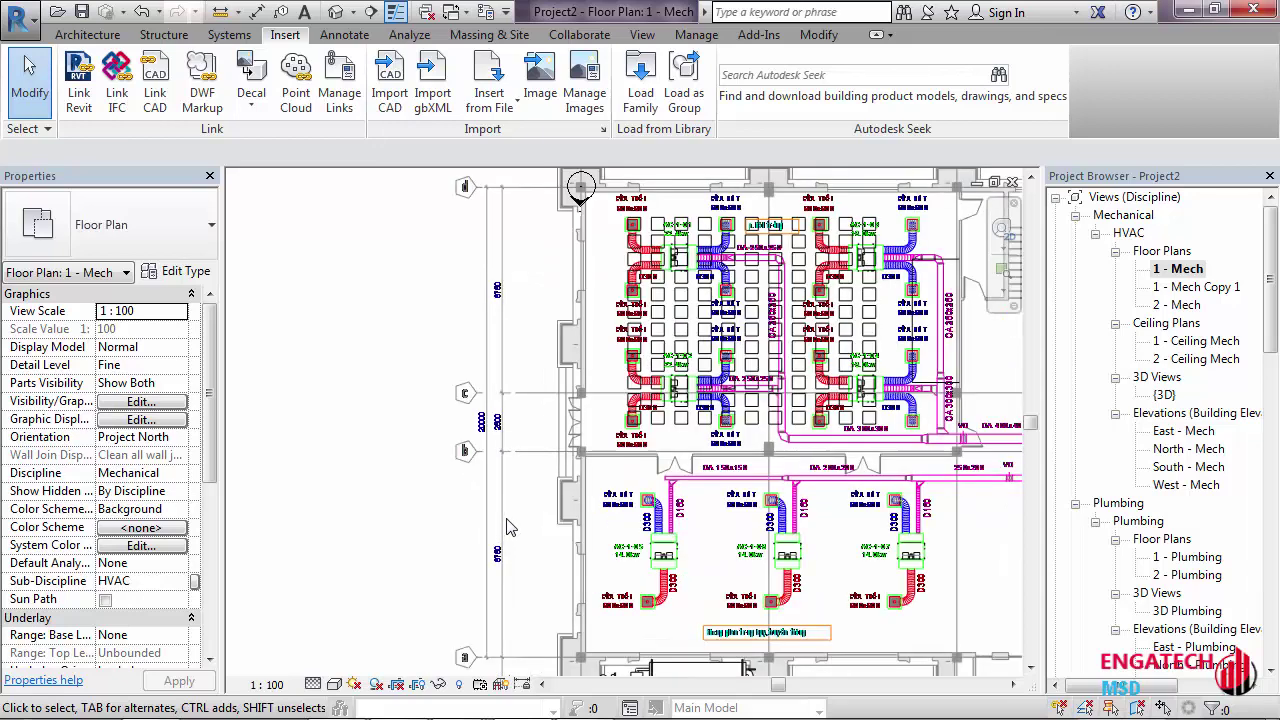
scroll(535, 450, "up", 1)
middle_click_drag(540, 445, 548, 526)
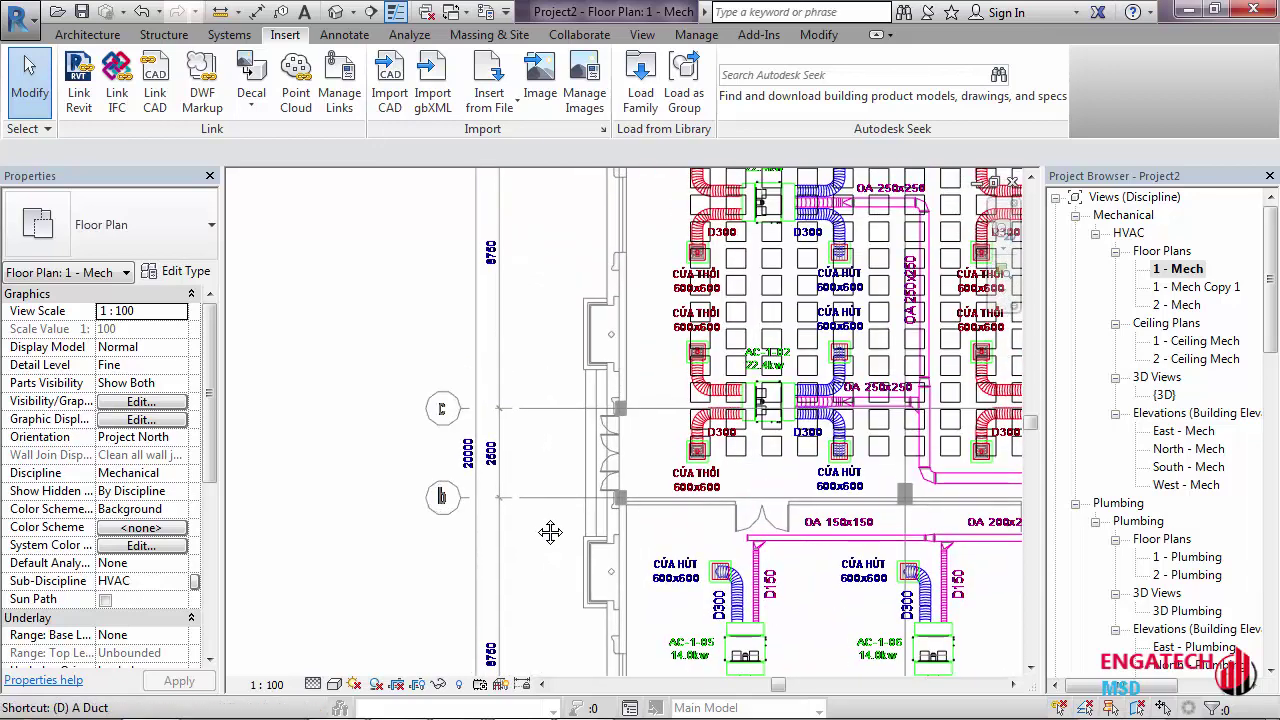
left_click(766, 449)
key("d")
key("i")
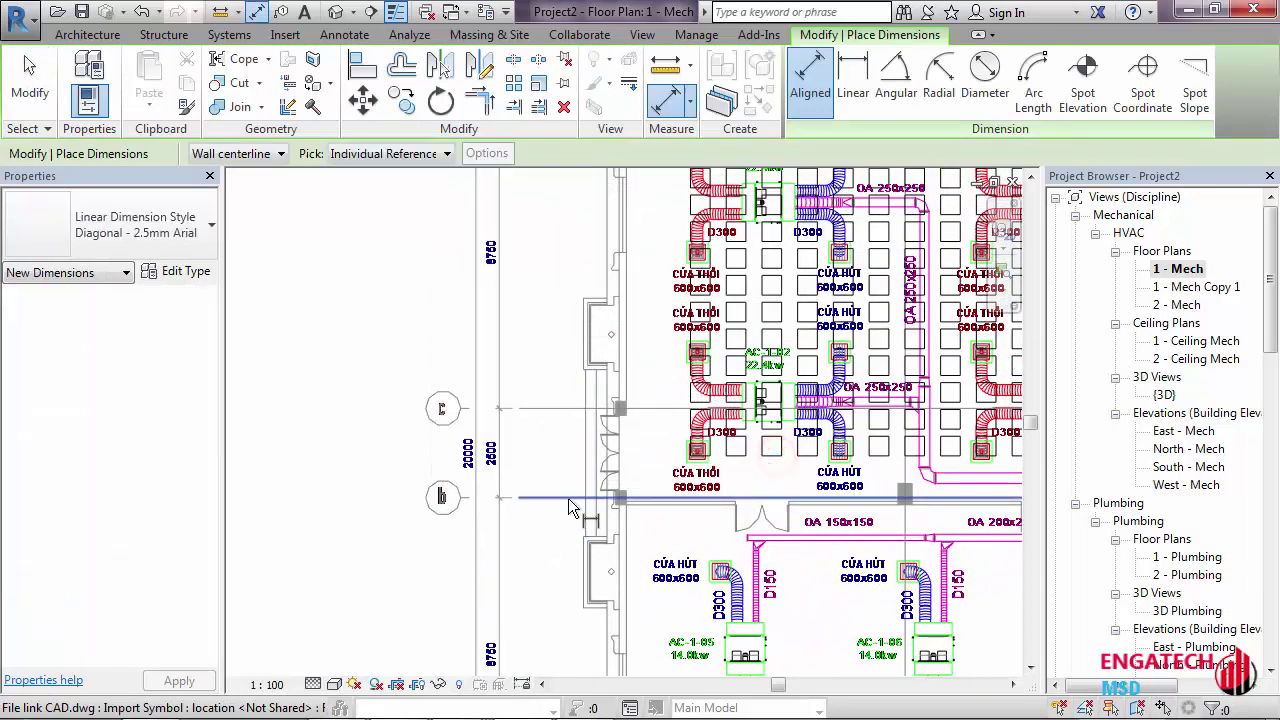
left_click(567, 498)
left_click(560, 408)
key("Escape")
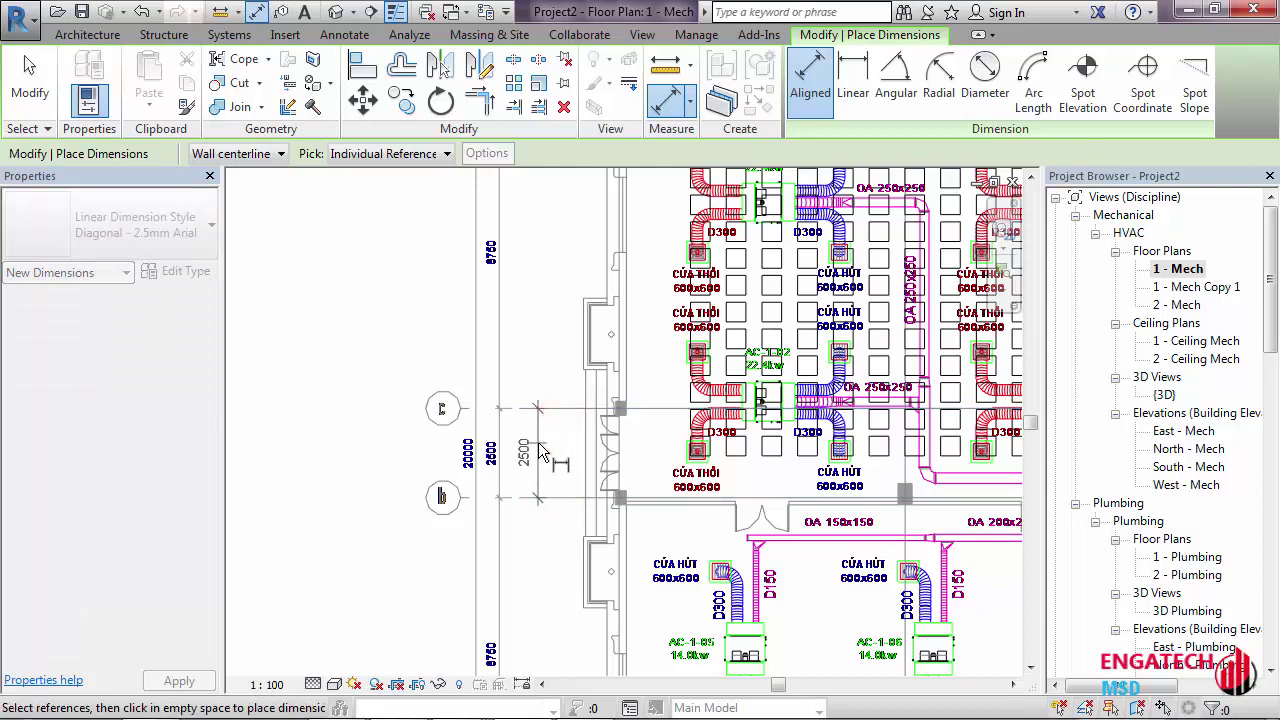
key("Escape")
Link File link CAD into the plan once more and centre the view on grids b and c
scroll(590, 440, "down", 3)
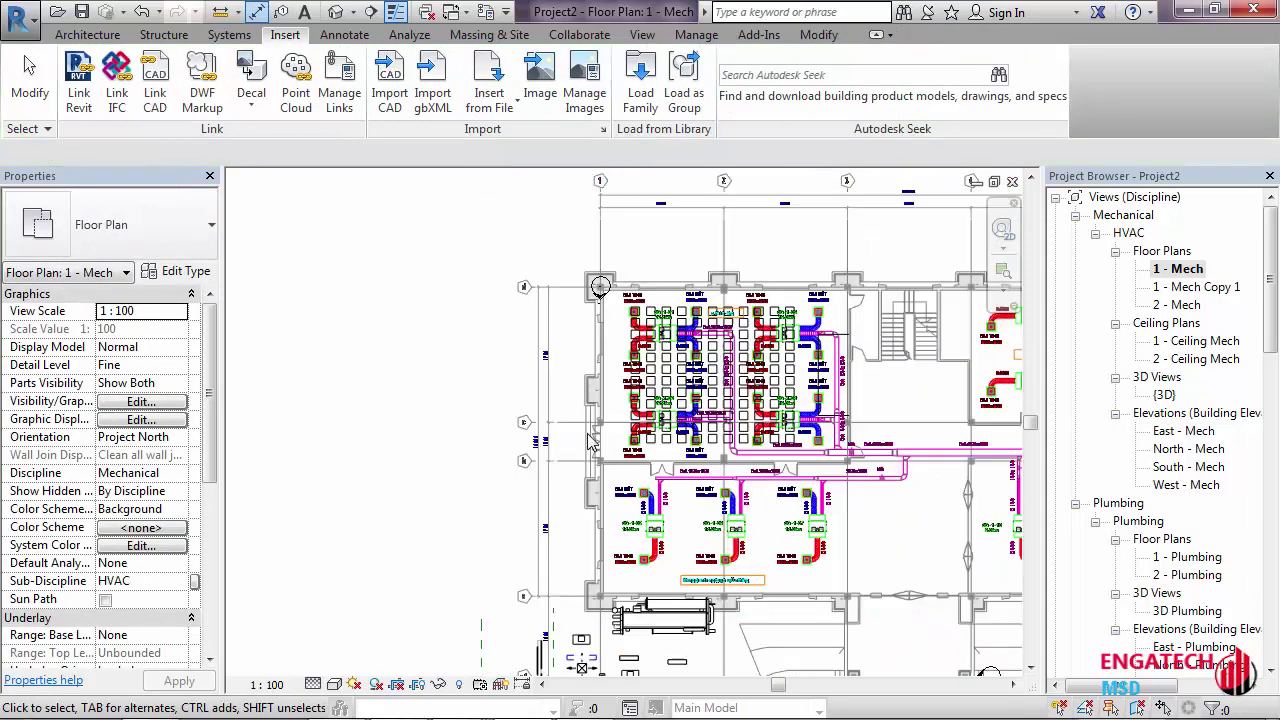
scroll(590, 440, "down", 2)
scroll(590, 440, "up", 3)
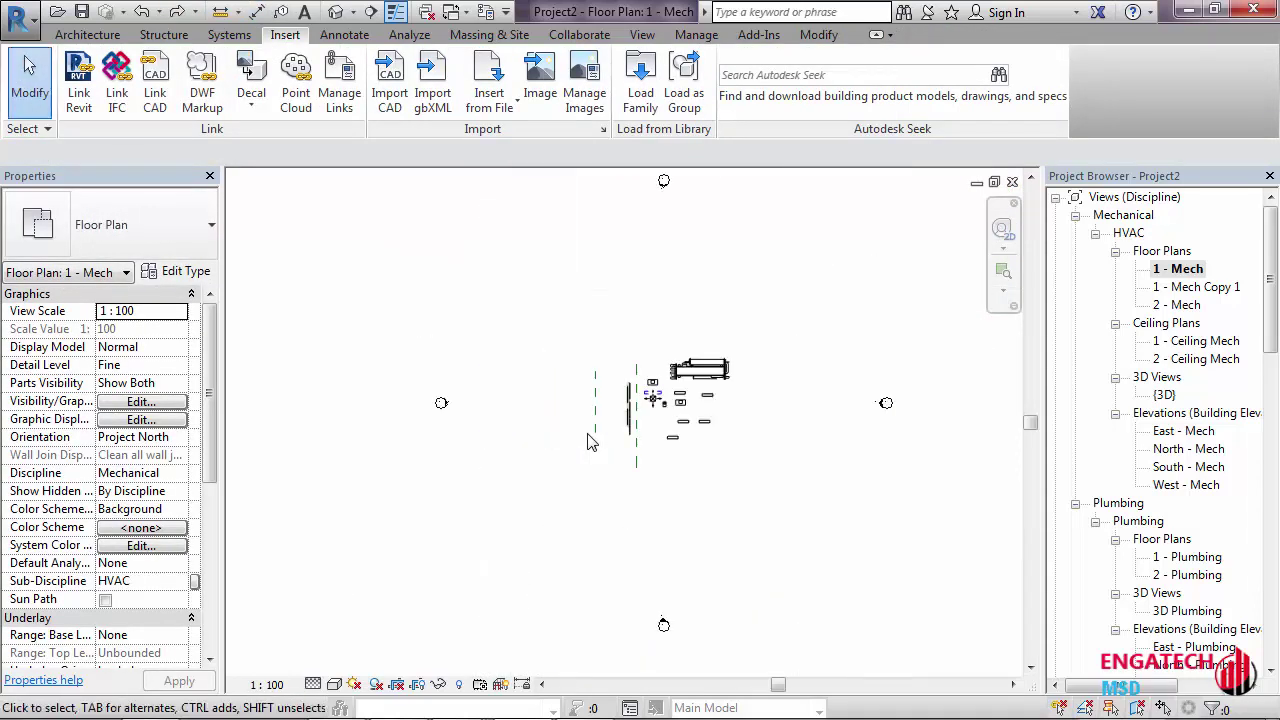
left_click(148, 92)
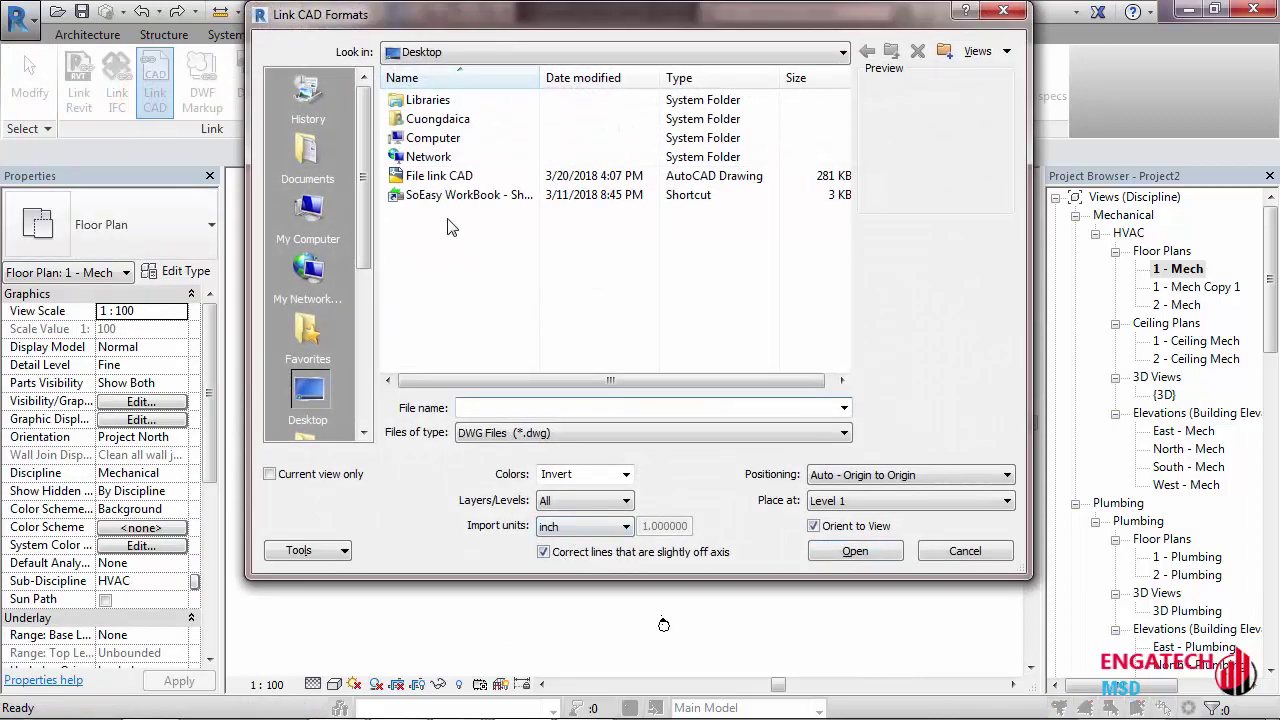
double_click(439, 175)
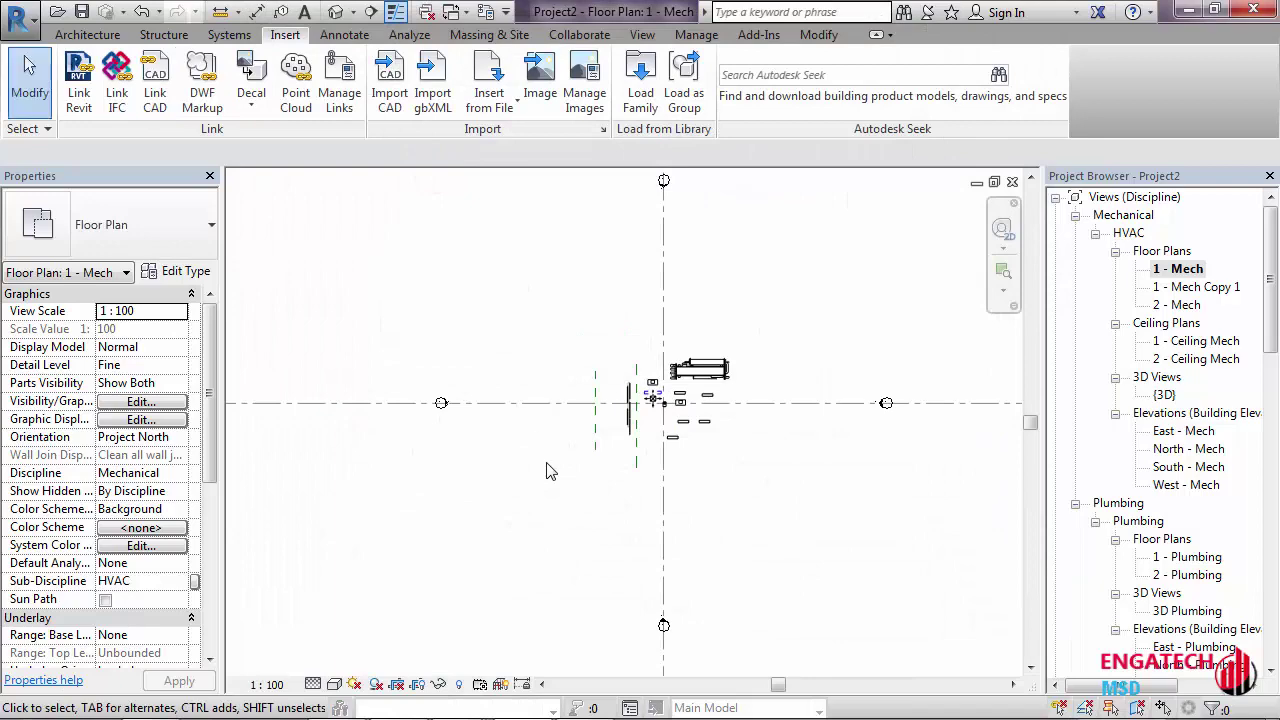
scroll(563, 451, "down", 2)
scroll(530, 360, "down", 2)
scroll(515, 272, "down", 2)
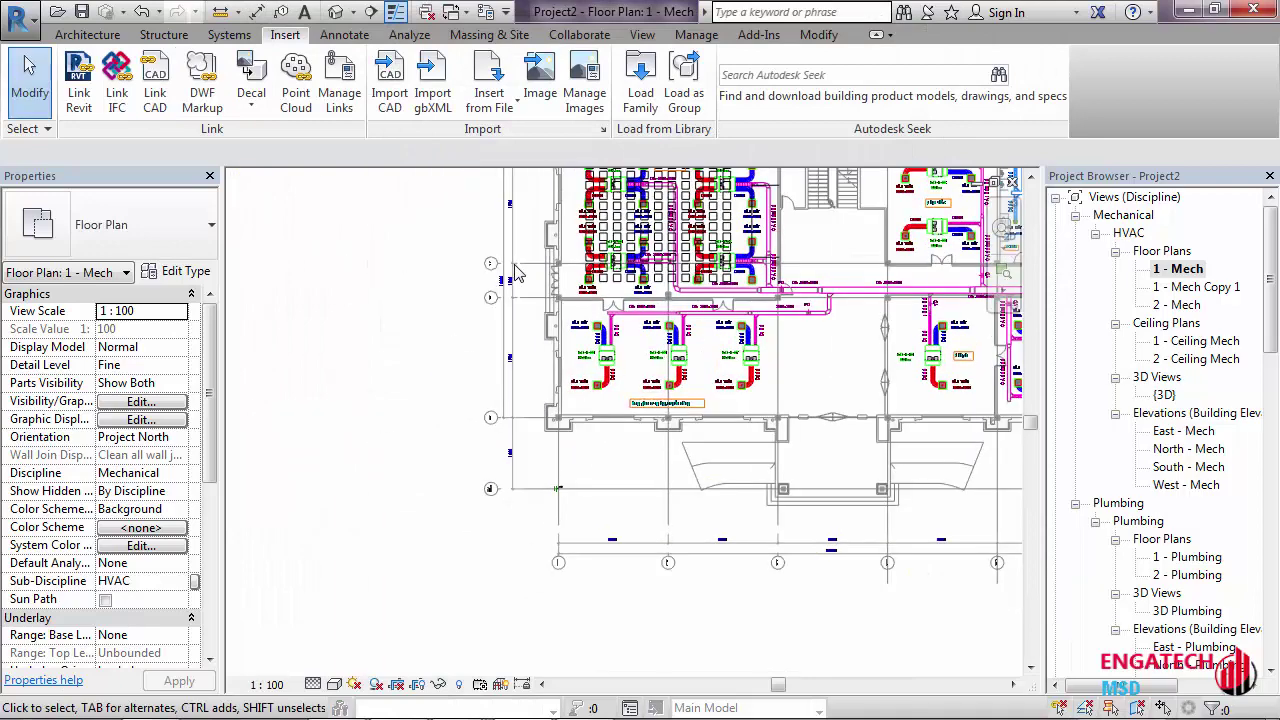
scroll(515, 272, "up", 5)
scroll(551, 406, "up", 4)
middle_click_drag(551, 406, 528, 351)
scroll(528, 351, "up", 1)
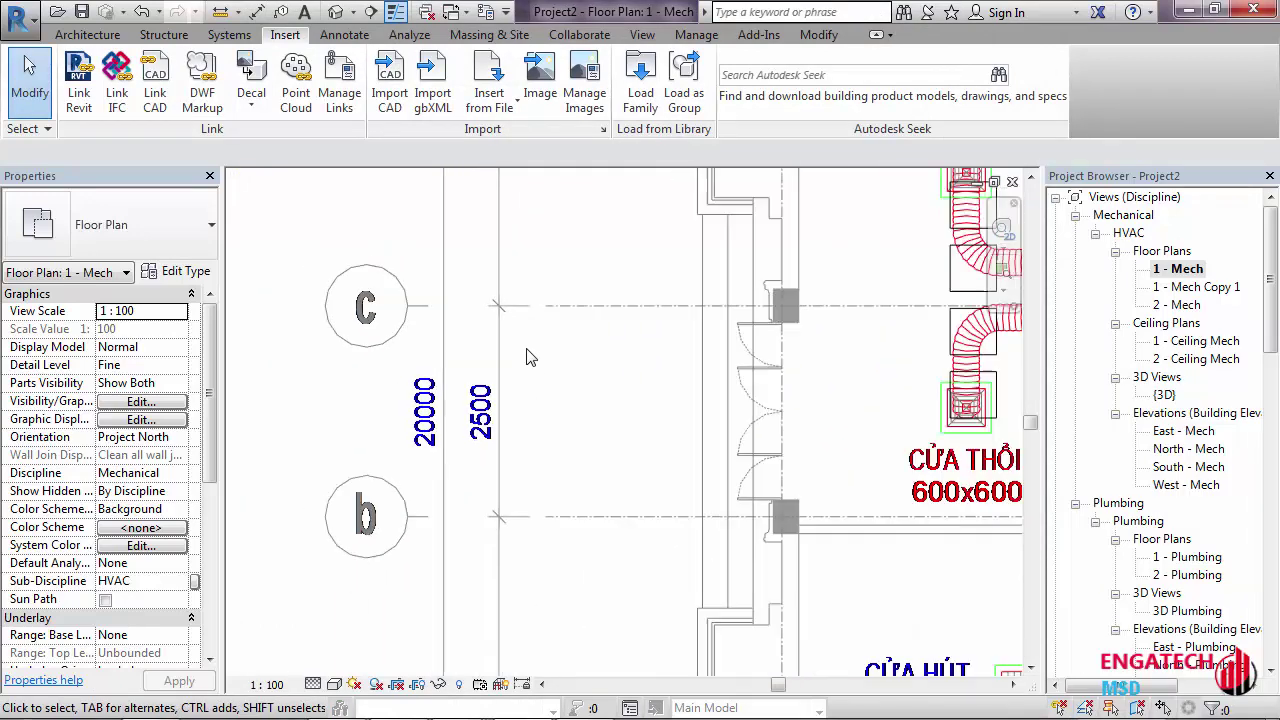
scroll(530, 358, "down", 2)
Place an aligned dimension from grid b to grid c
key("d")
key("i")
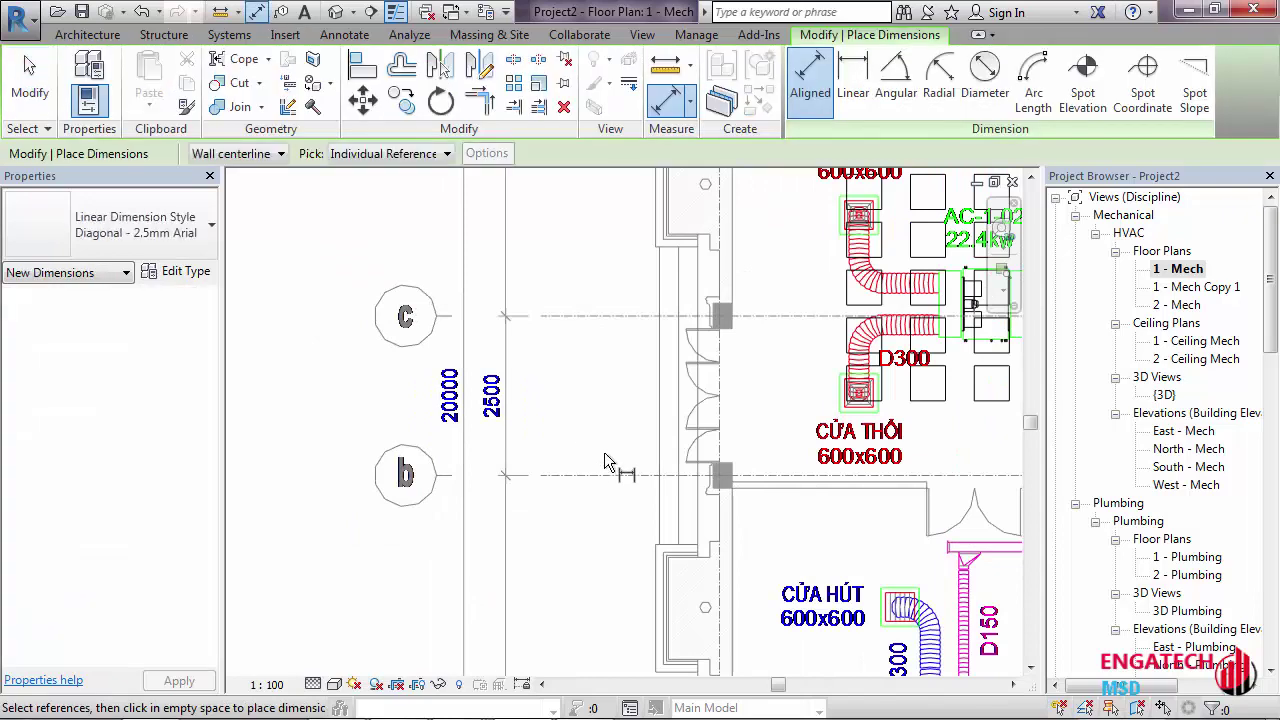
left_click(607, 476)
left_click(606, 315)
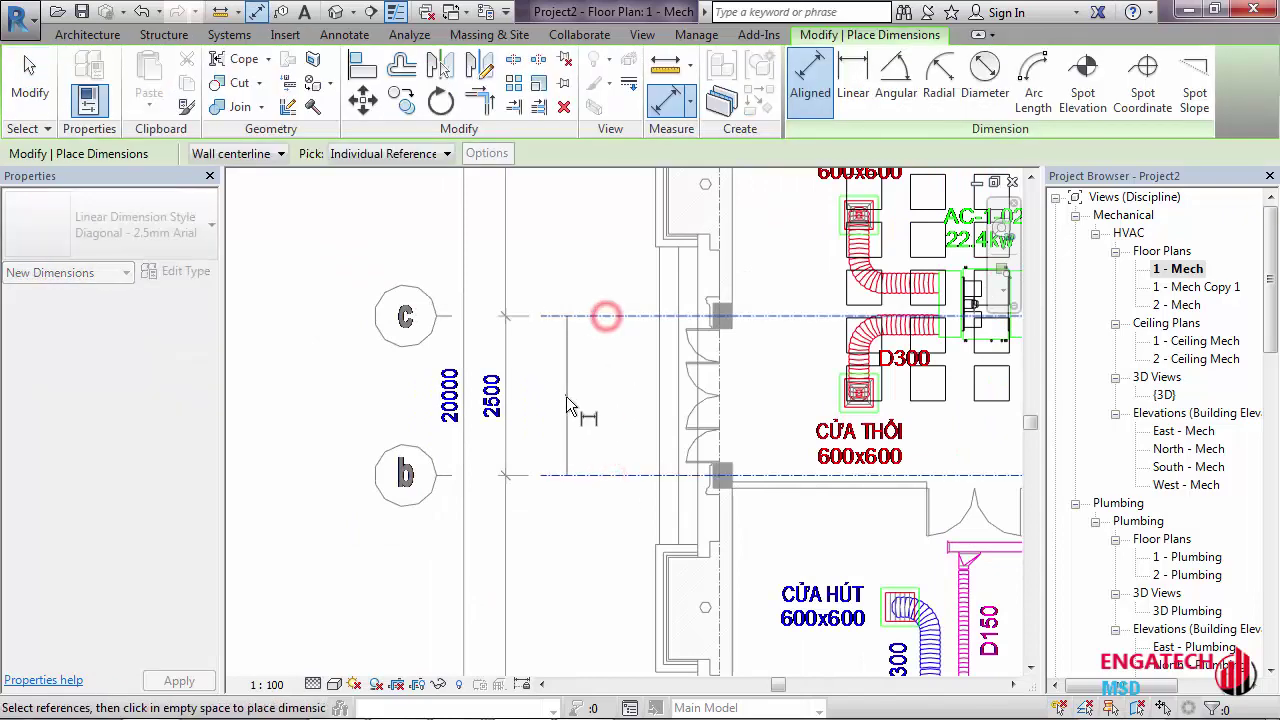
Zoom in on the dimension to read its value of 63500
scroll(566, 396, "up", 3)
scroll(567, 400, "up", 2)
scroll(564, 394, "up", 2)
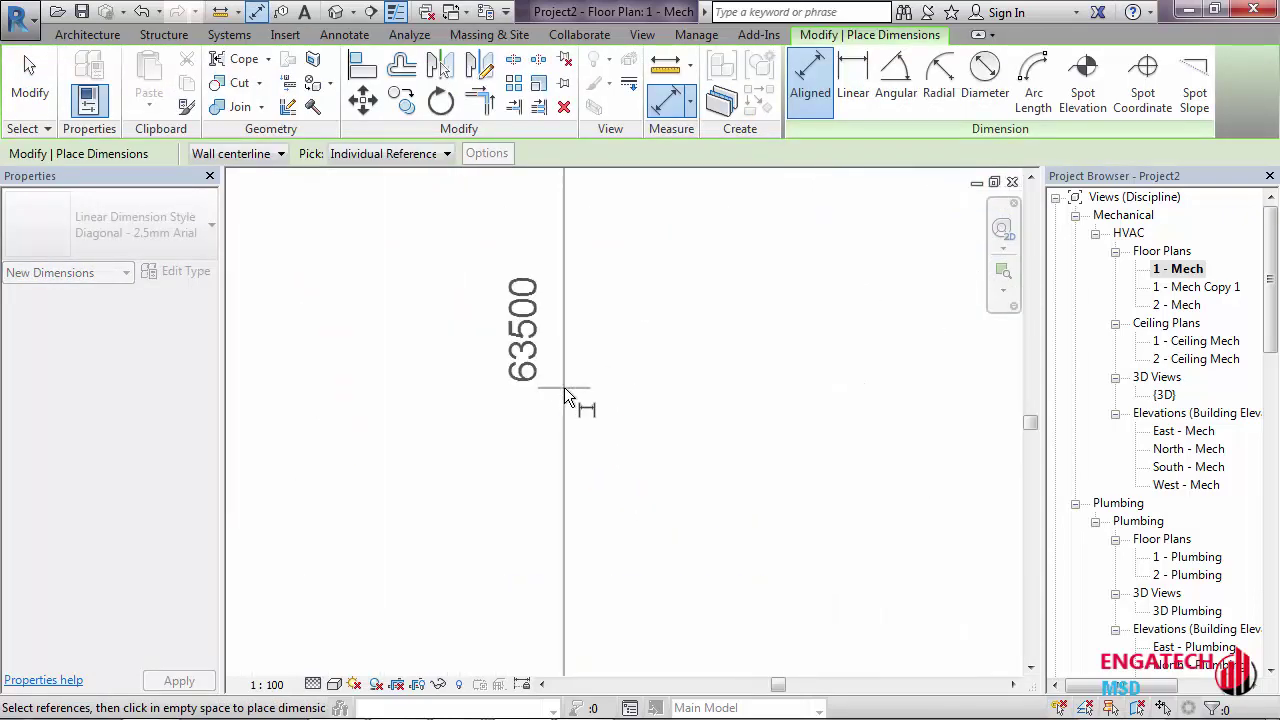
scroll(567, 388, "up", 2)
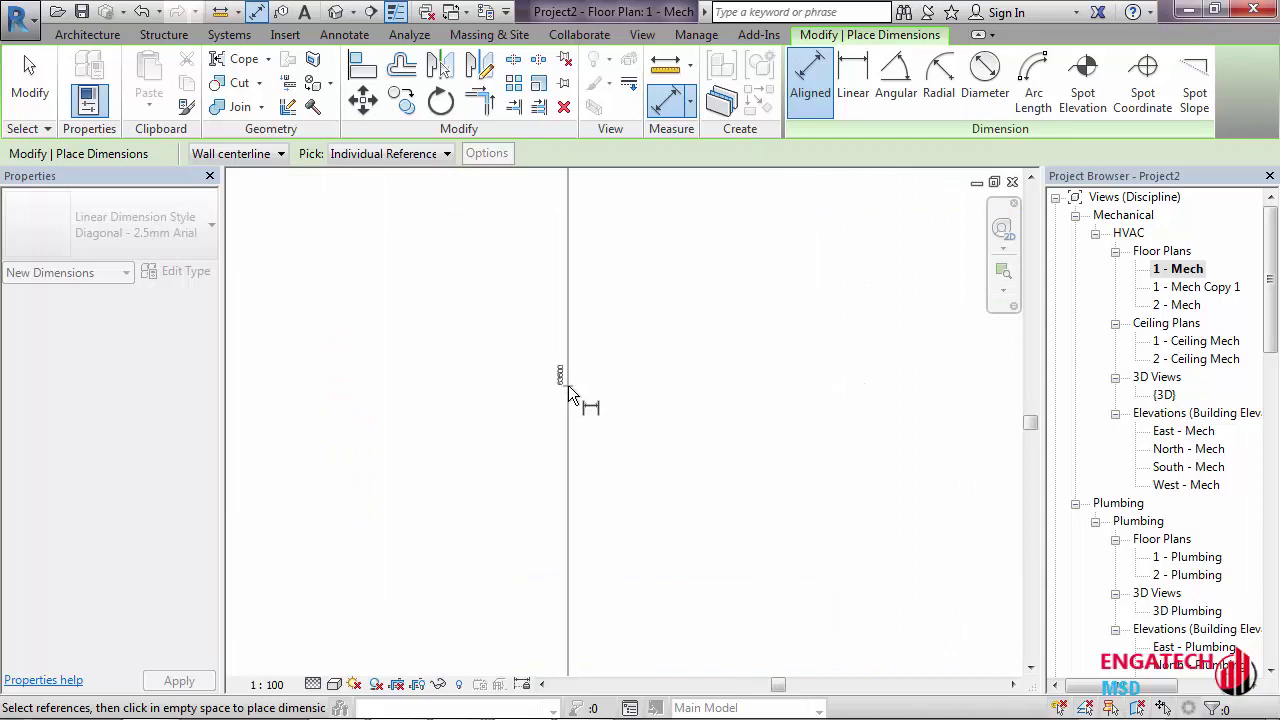
scroll(573, 381, "down", 3)
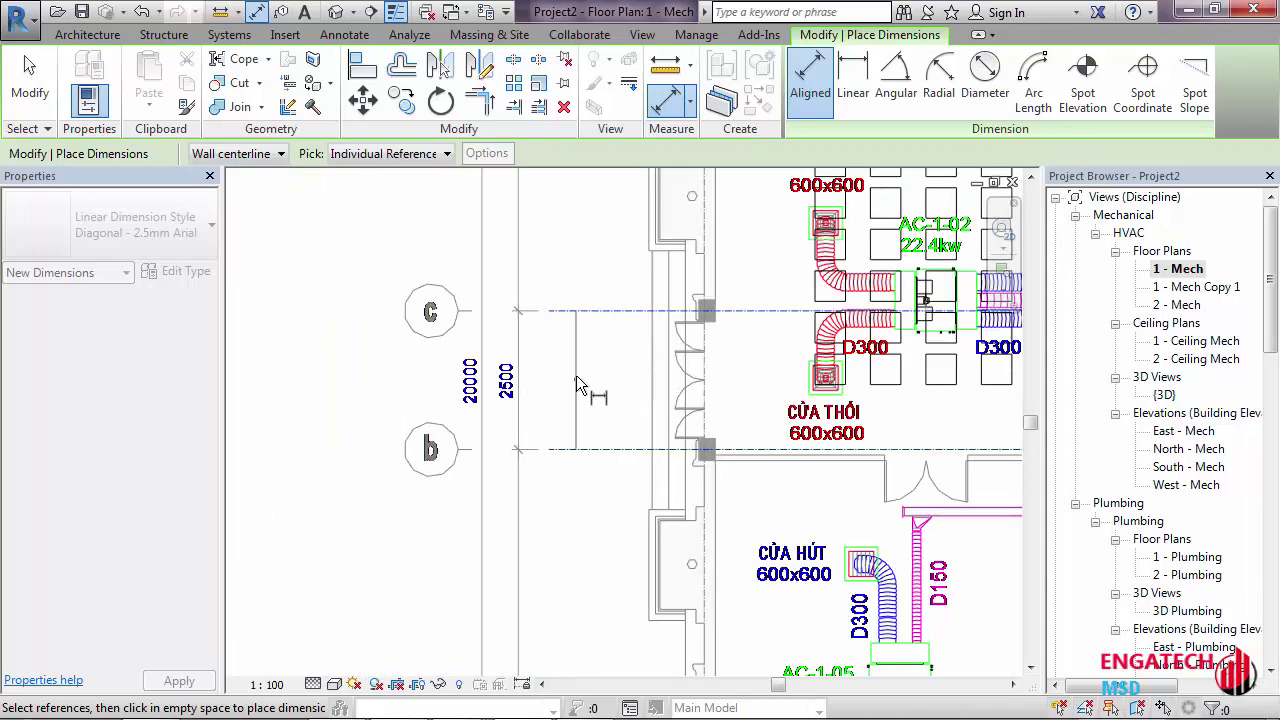
scroll(576, 385, "up", 2)
scroll(576, 385, "up", 3)
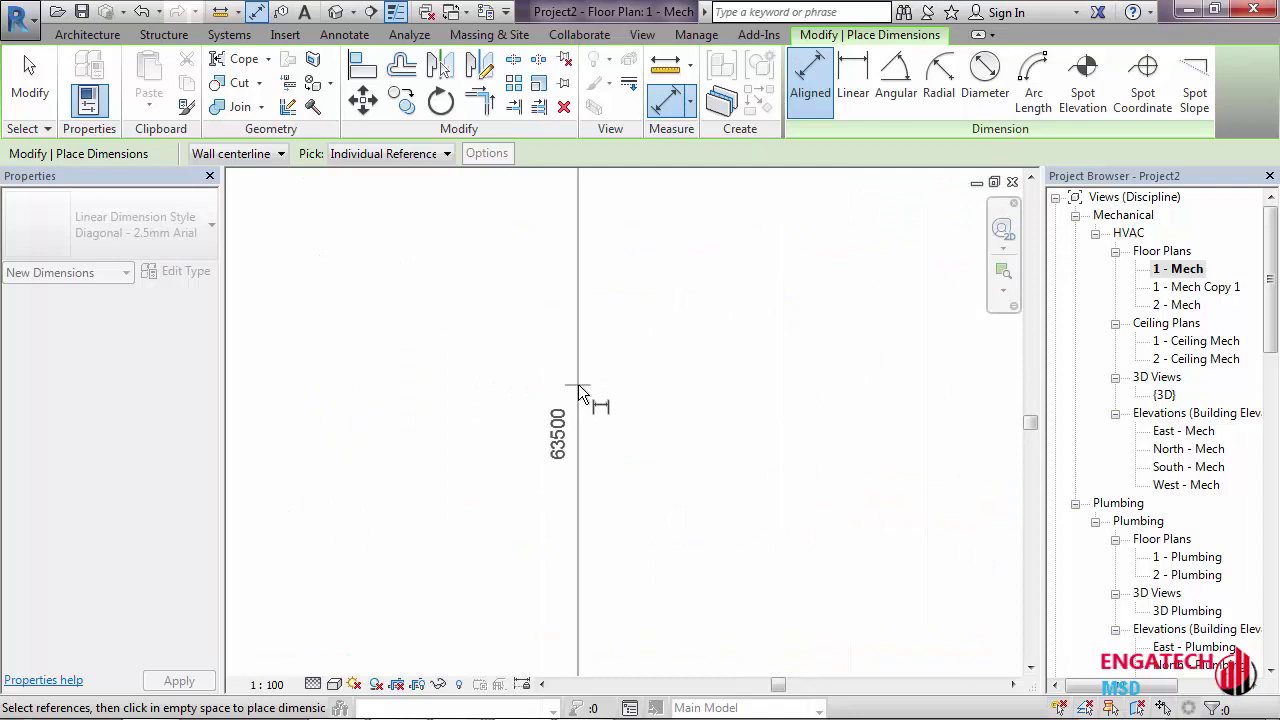
scroll(579, 384, "up", 2)
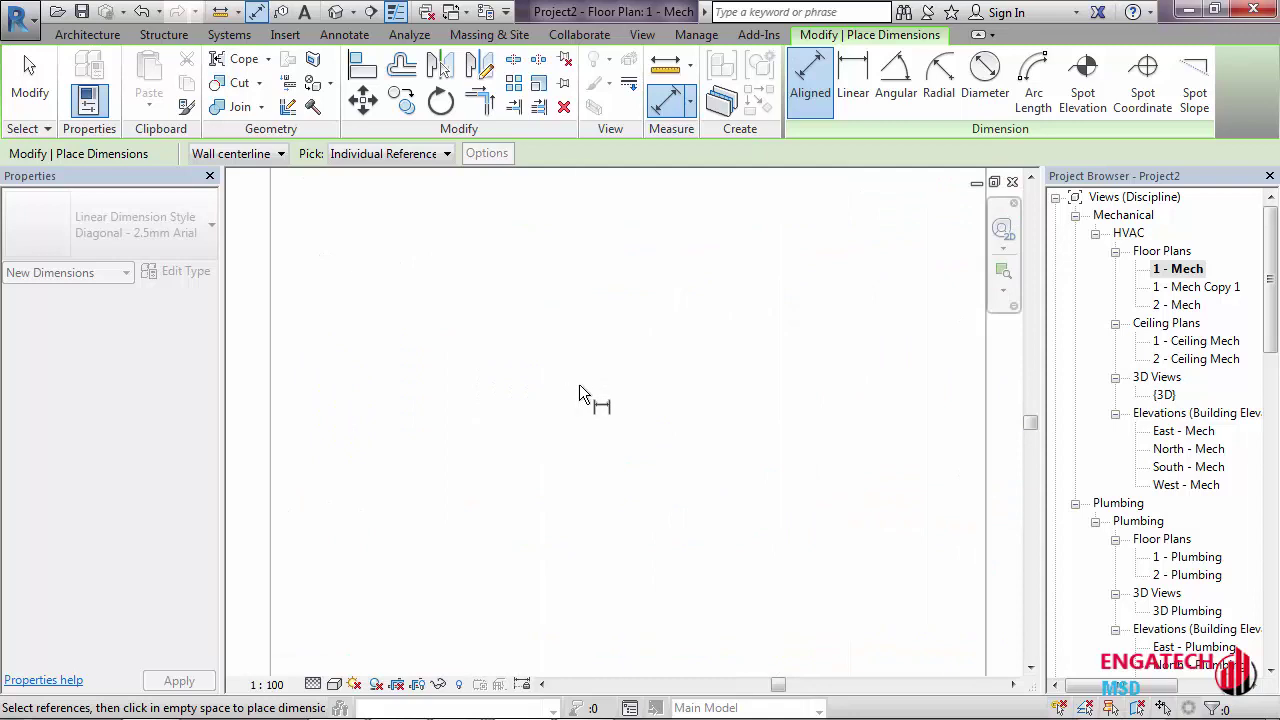
scroll(580, 384, "down", 3)
scroll(582, 384, "up", 1)
scroll(582, 384, "up", 3)
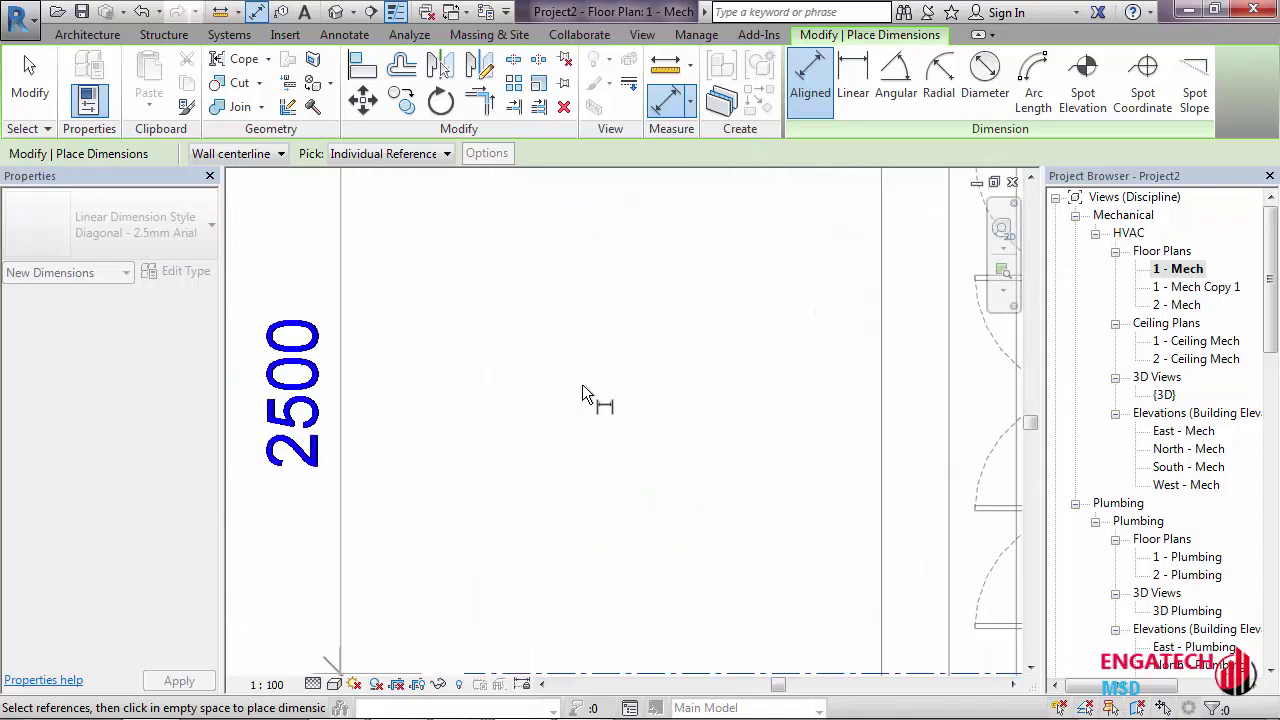
scroll(582, 385, "down", 2)
scroll(556, 450, "down", 1)
scroll(613, 423, "up", 1)
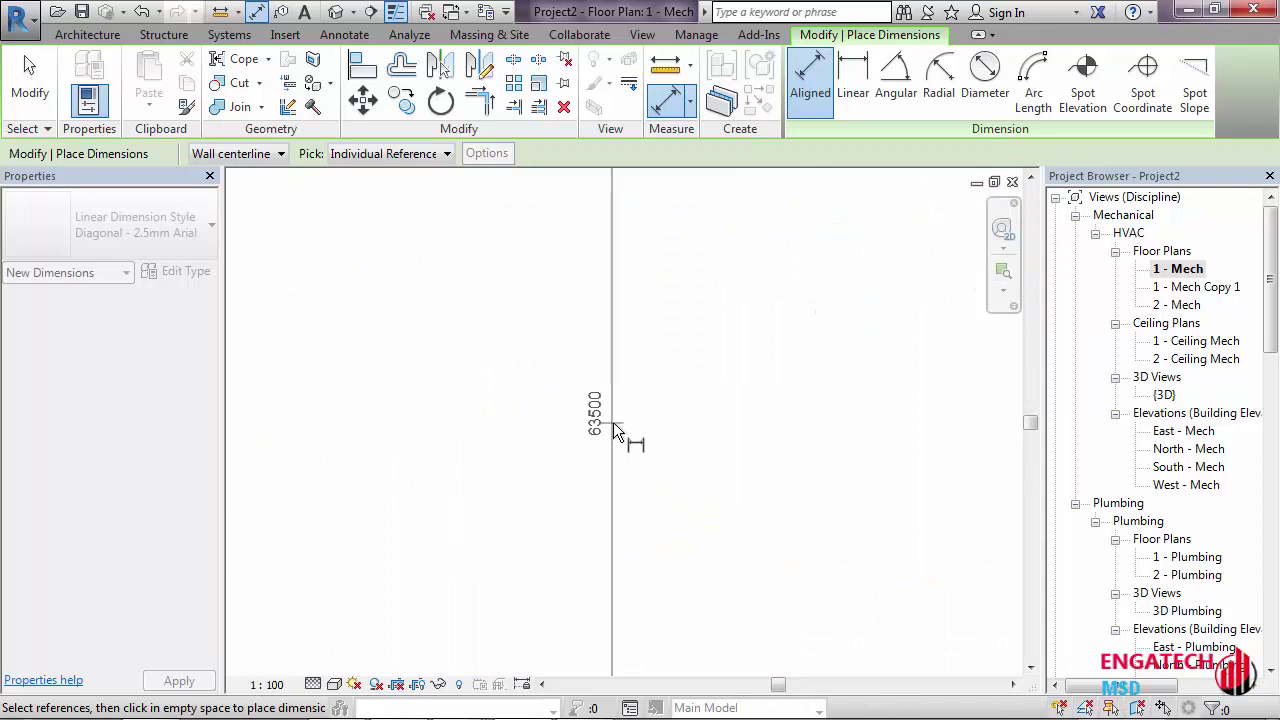
scroll(619, 415, "down", 2)
scroll(560, 400, "down", 2)
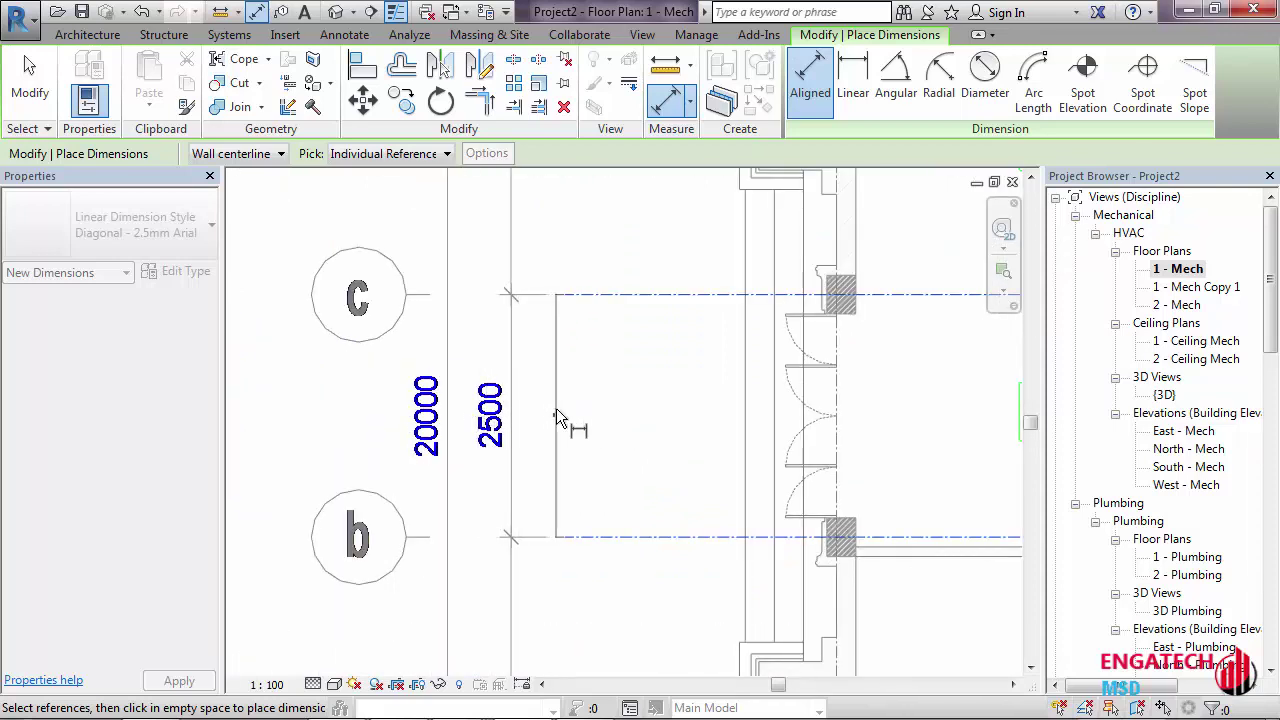
scroll(556, 408, "down", 2)
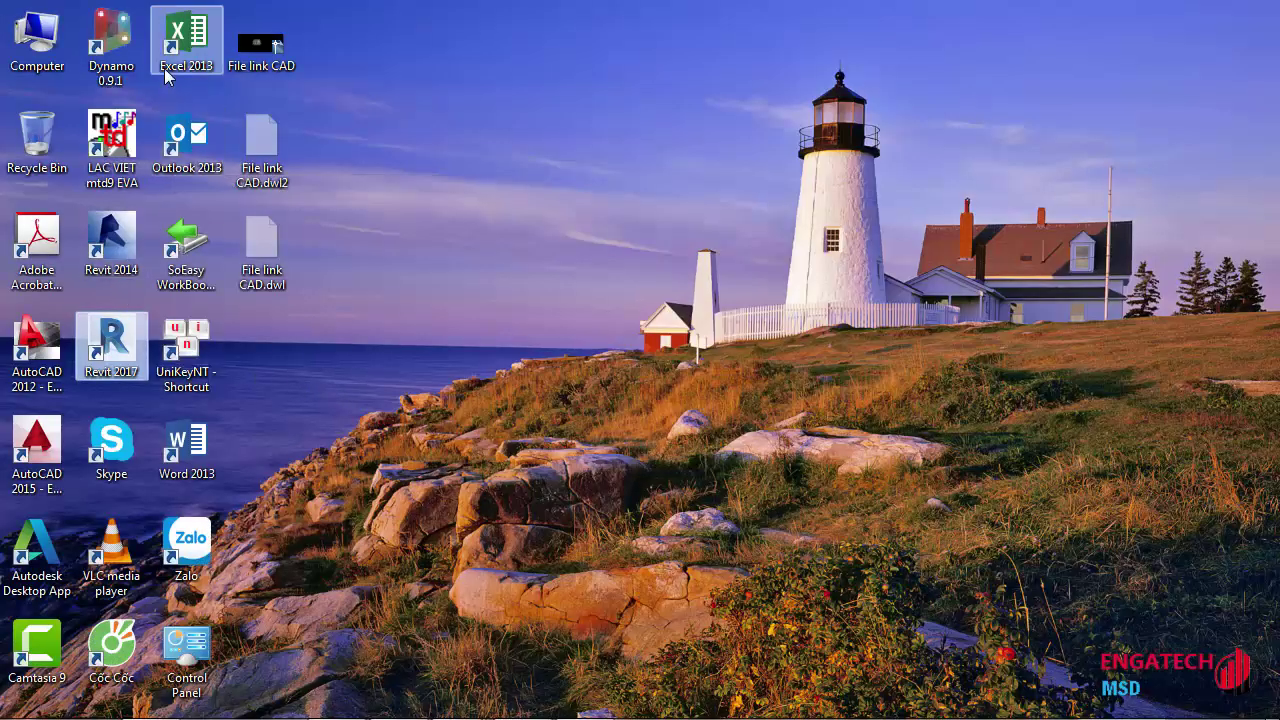
Launch Excel and enter 63500 in F6 and 25.4 in G6
double_click(167, 77)
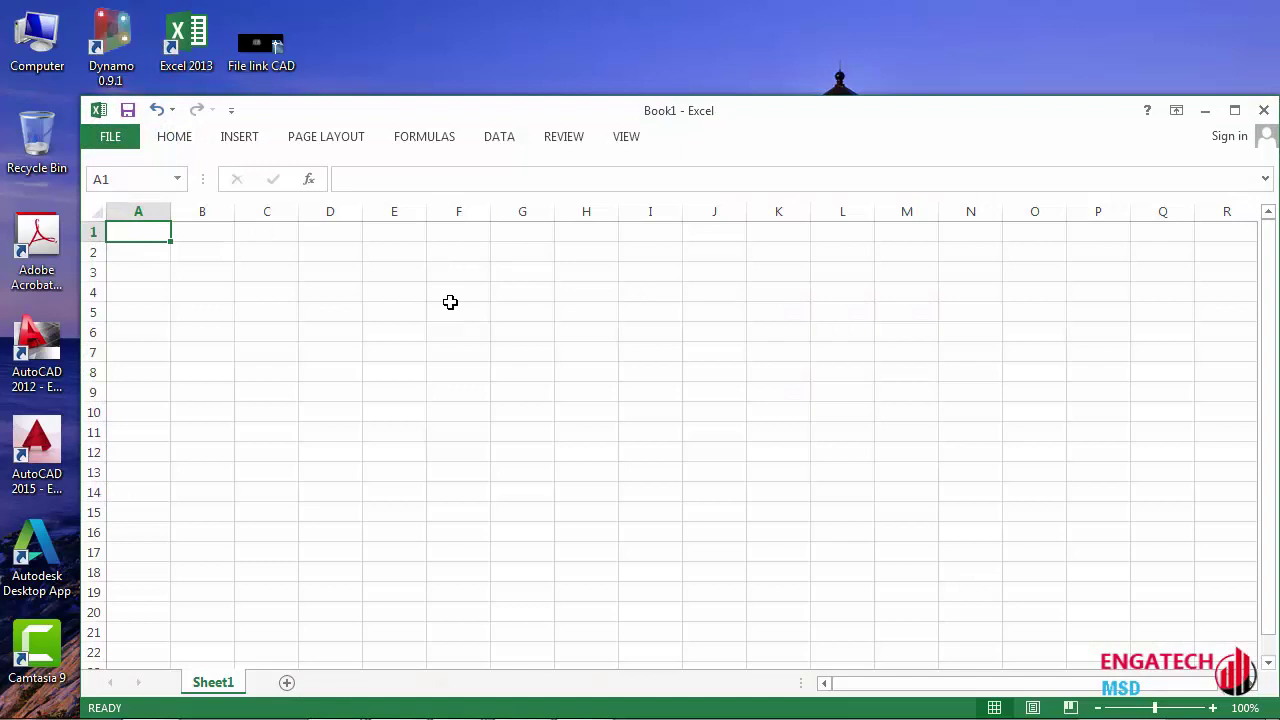
left_click(441, 331)
type("63500")
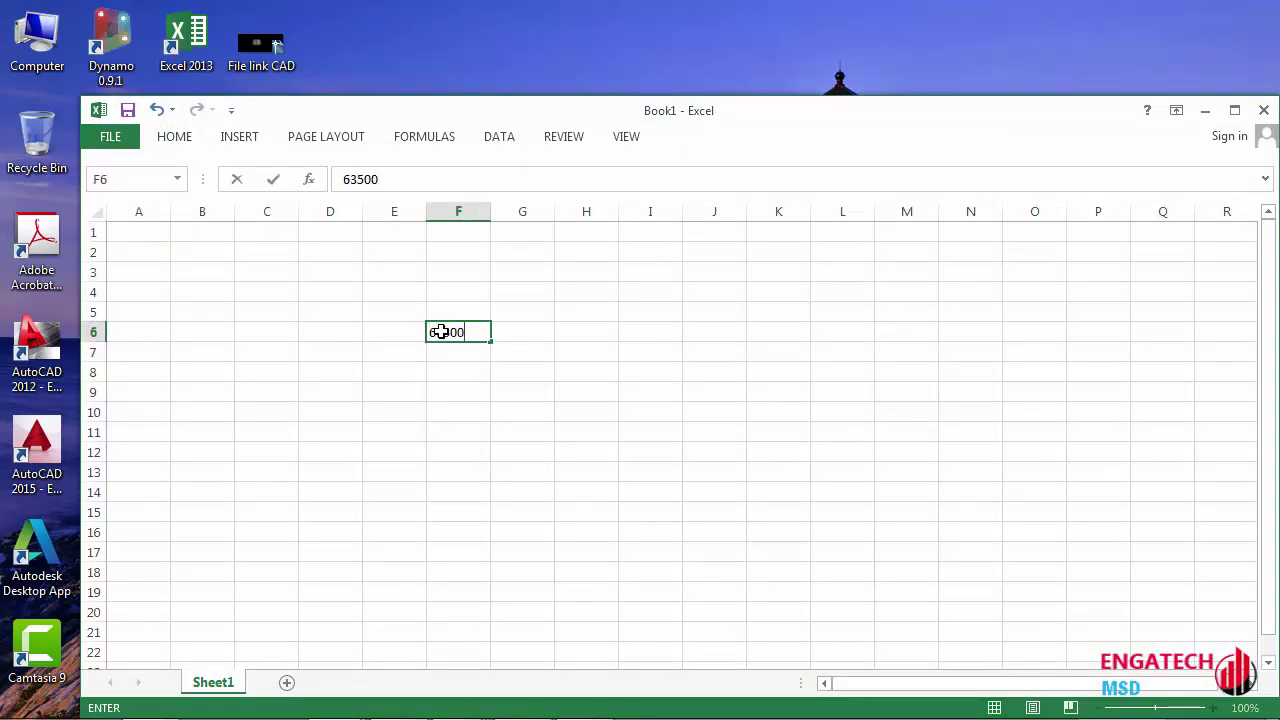
key("Tab")
type("25.4")
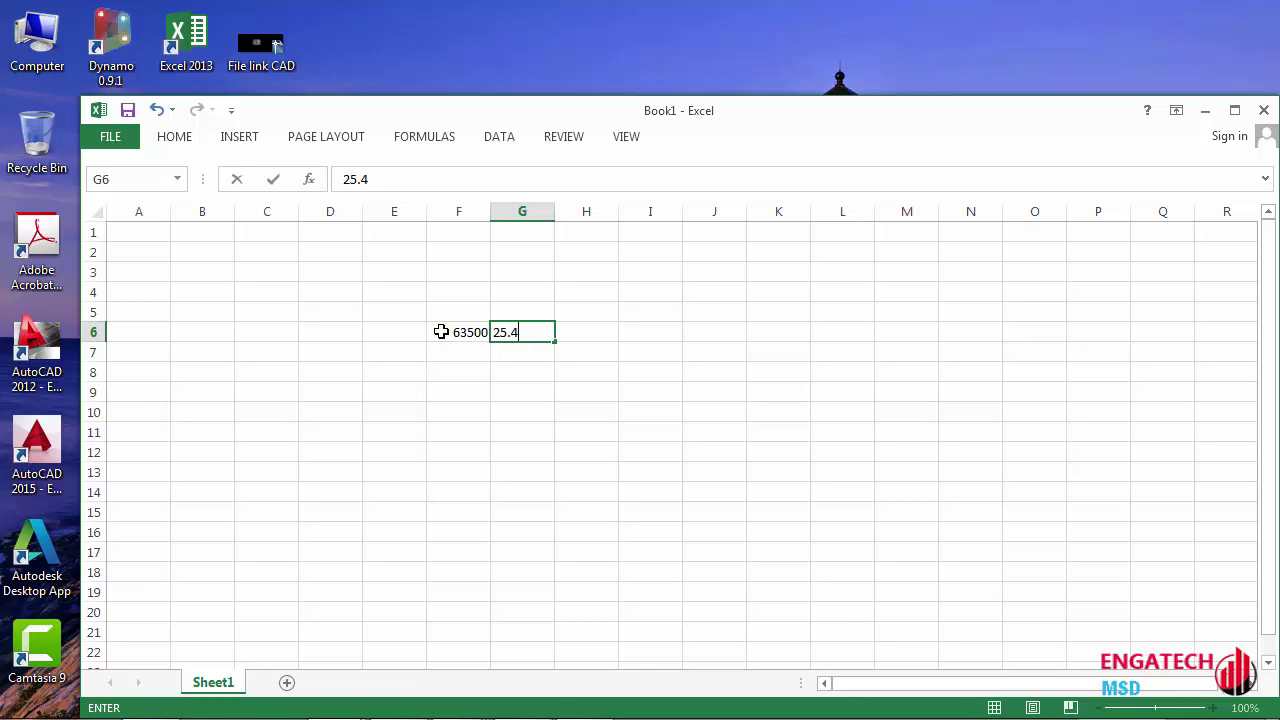
key("Return")
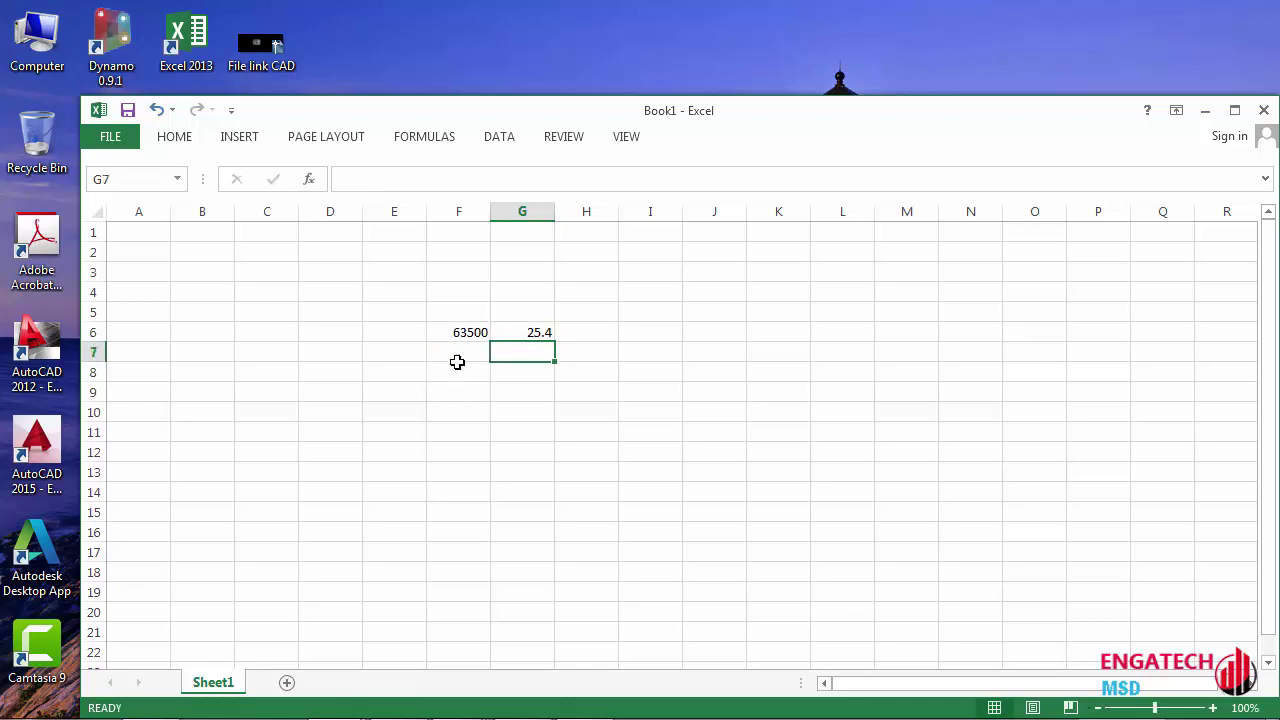
Enter =F6/G6 in F8 to get 2500, then return to Revit
left_click(458, 372)
key("Up")
key("Up")
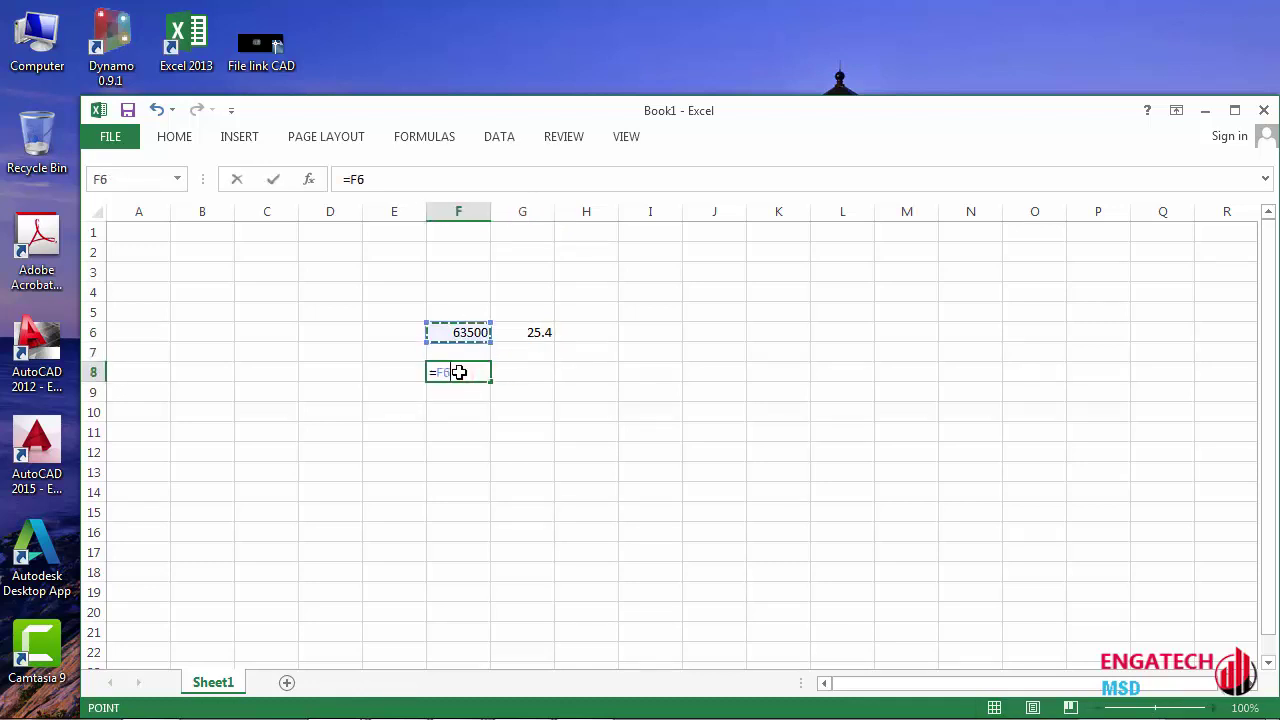
left_click(542, 330)
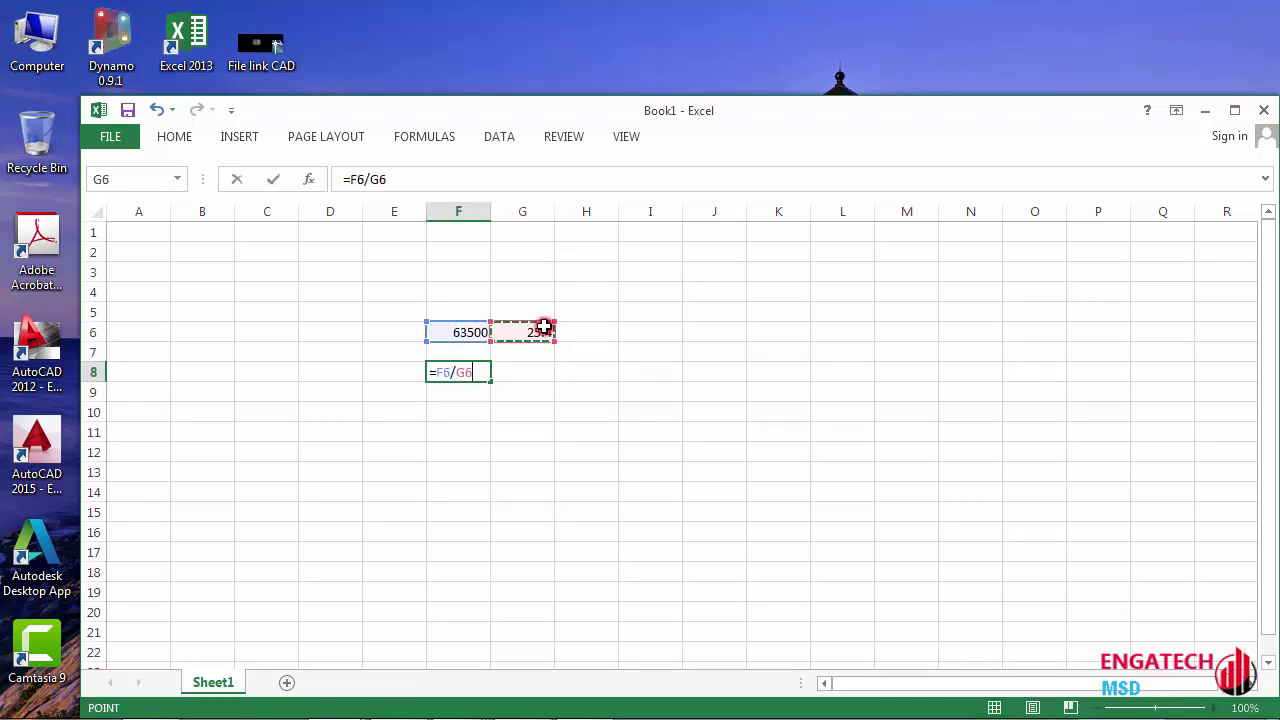
key("Return")
left_click(475, 372)
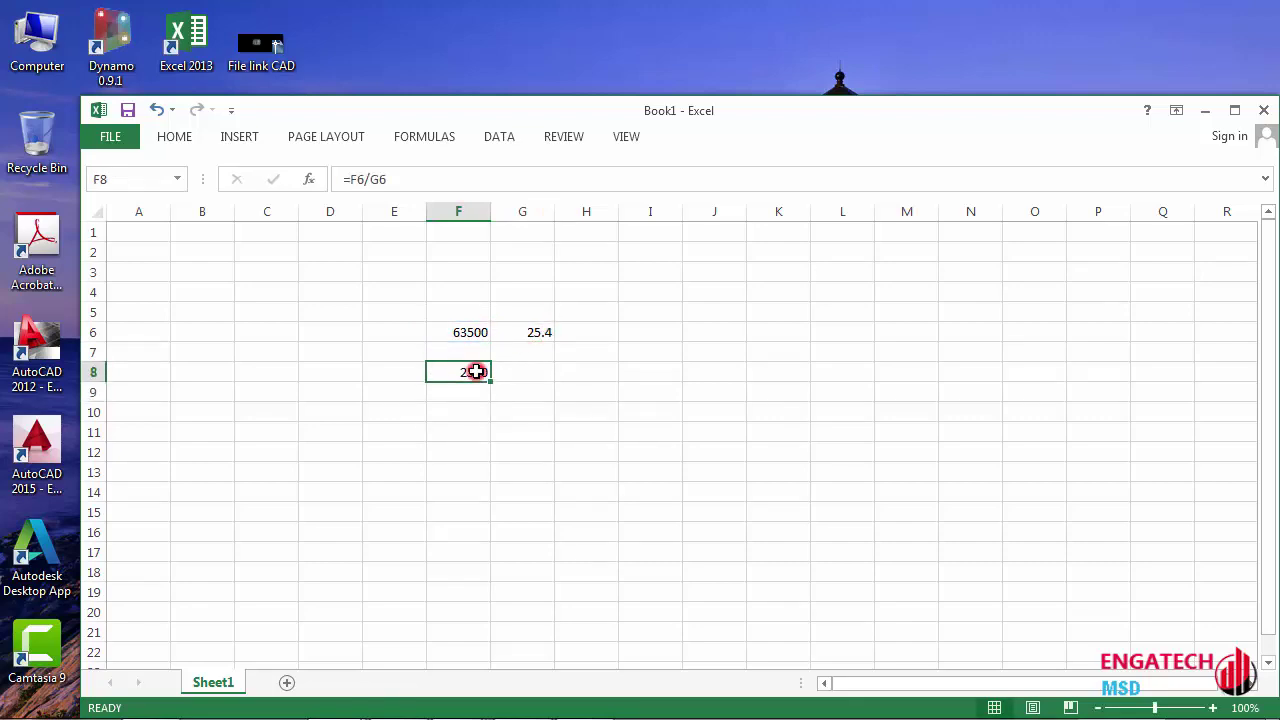
left_click(528, 702)
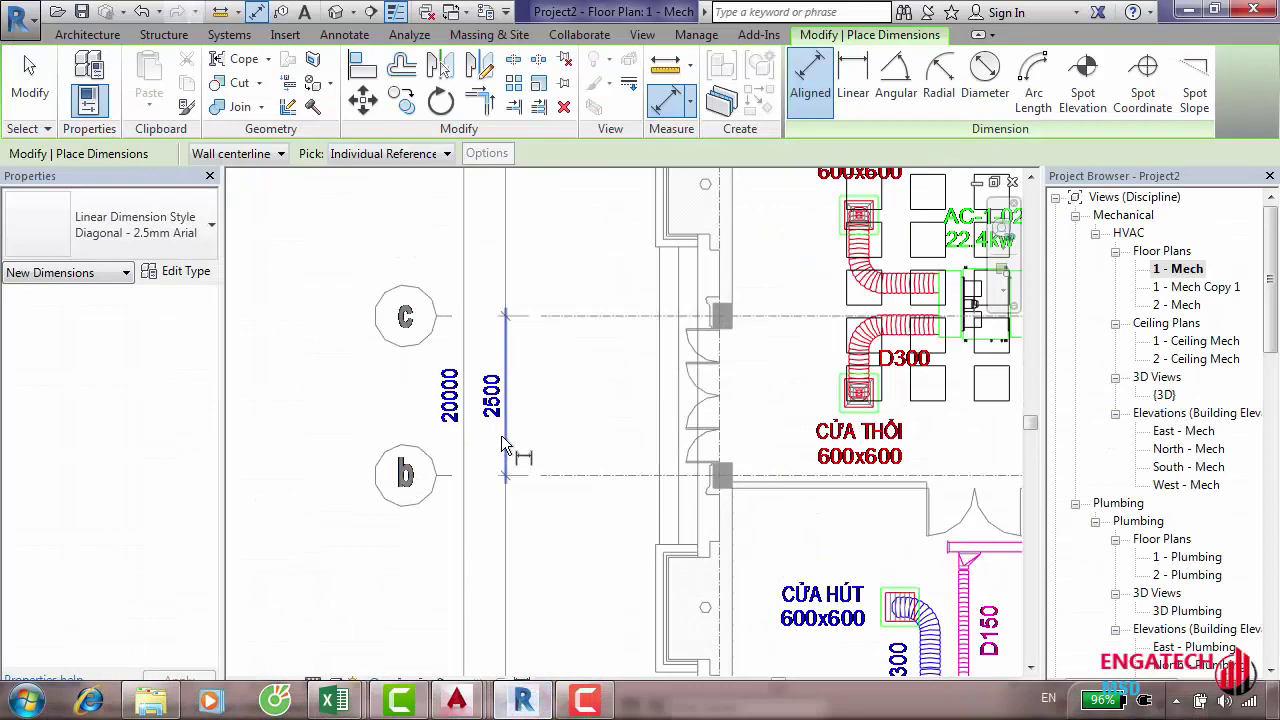
scroll(503, 440, "down", 3)
Leave dimensioning and bring up the Link CAD settings with import units at inch
scroll(503, 440, "down", 2)
key("Escape")
scroll(503, 435, "up", 5)
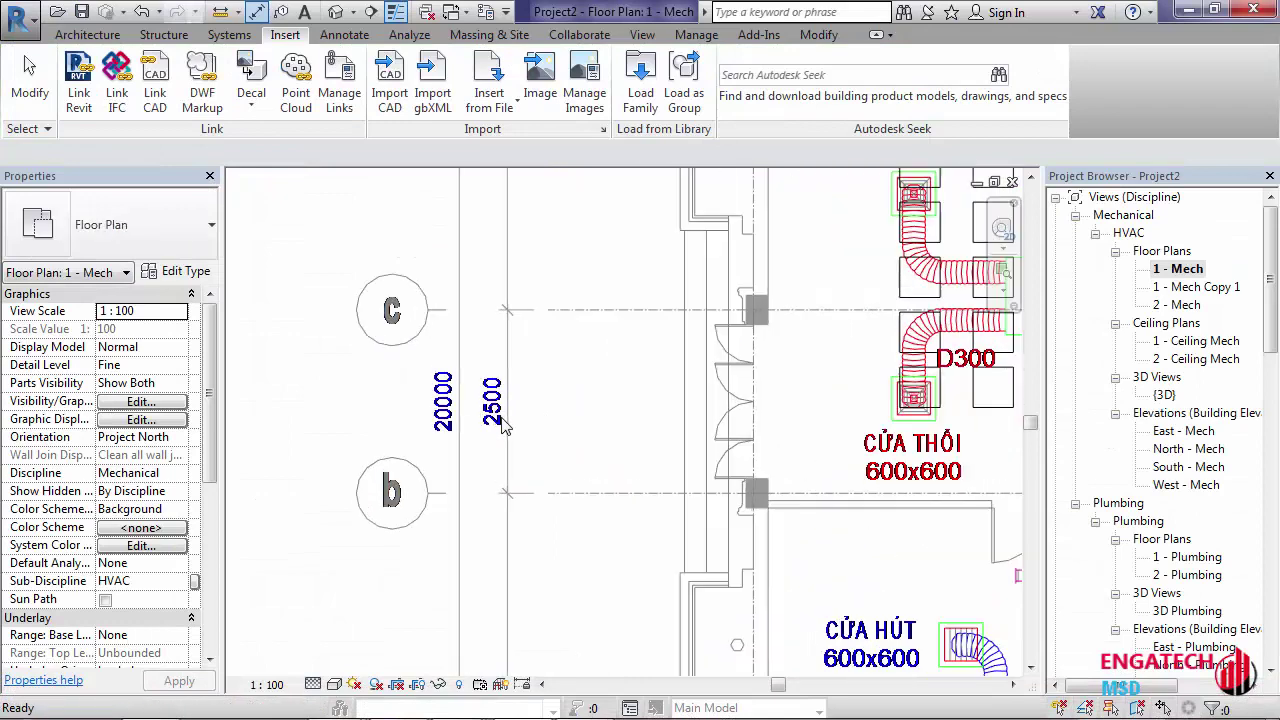
scroll(480, 390, "up", 2)
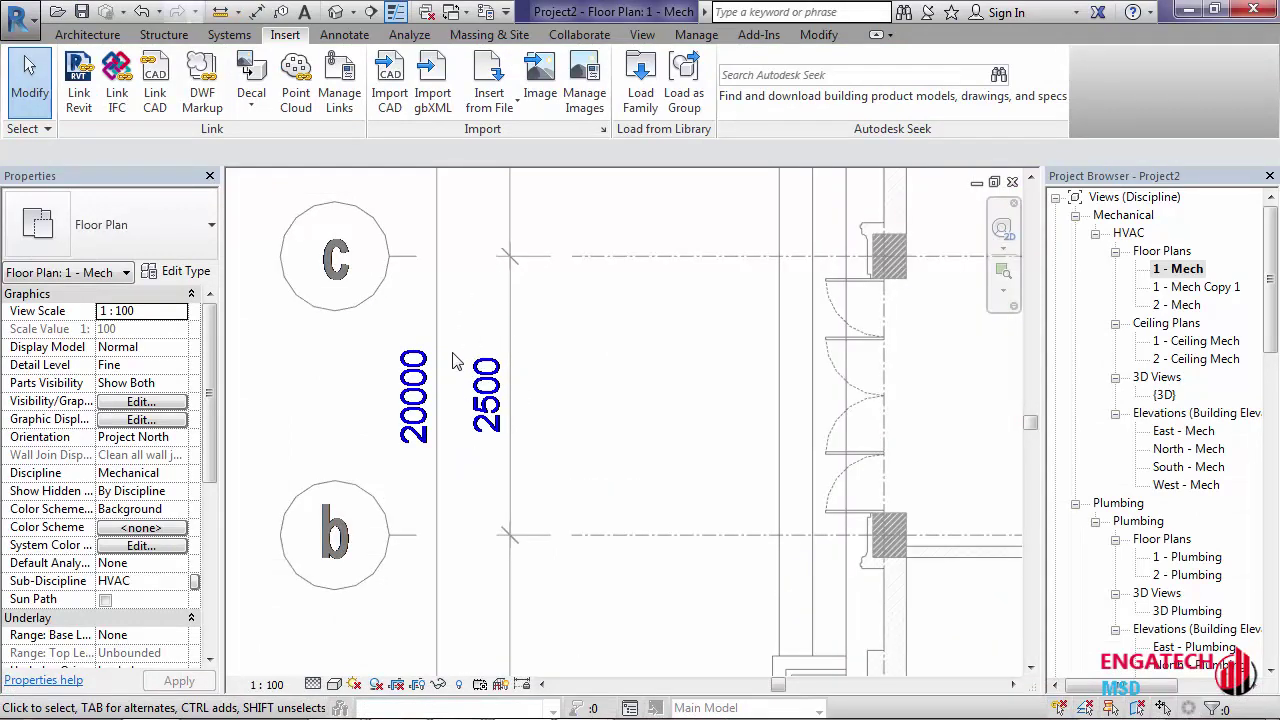
scroll(594, 326, "down", 3)
scroll(594, 324, "down", 3)
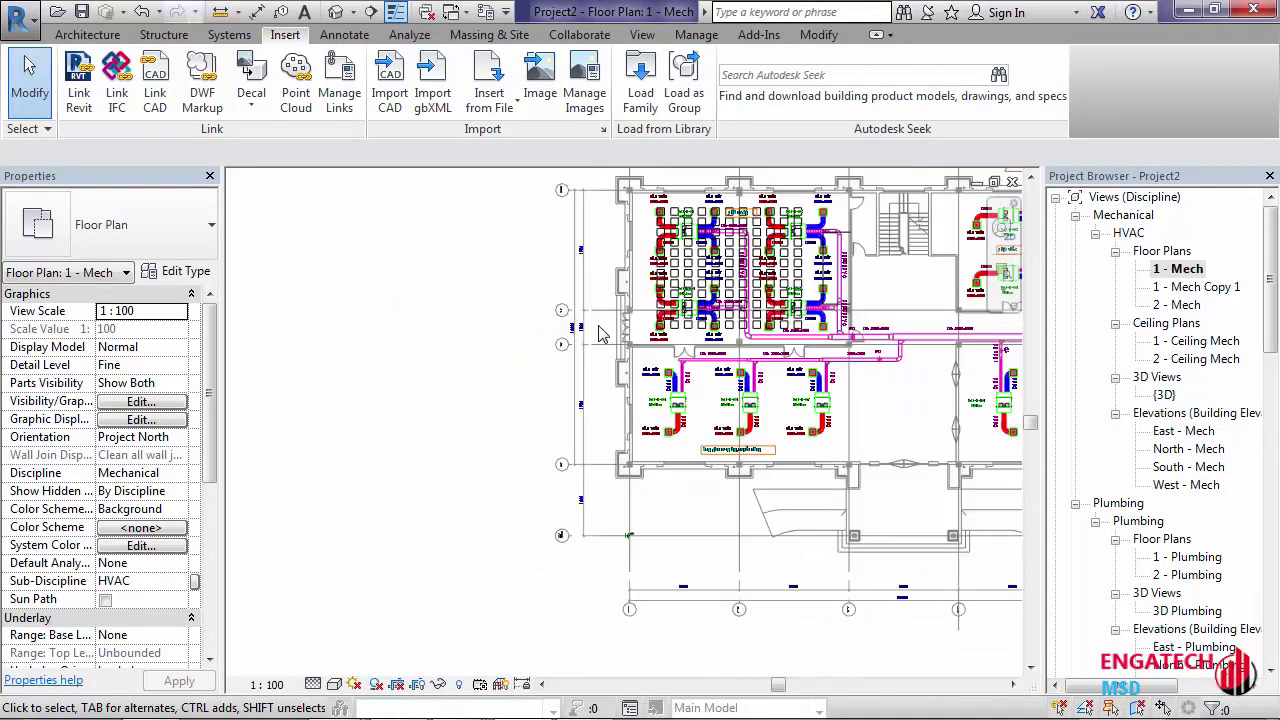
left_click(155, 88)
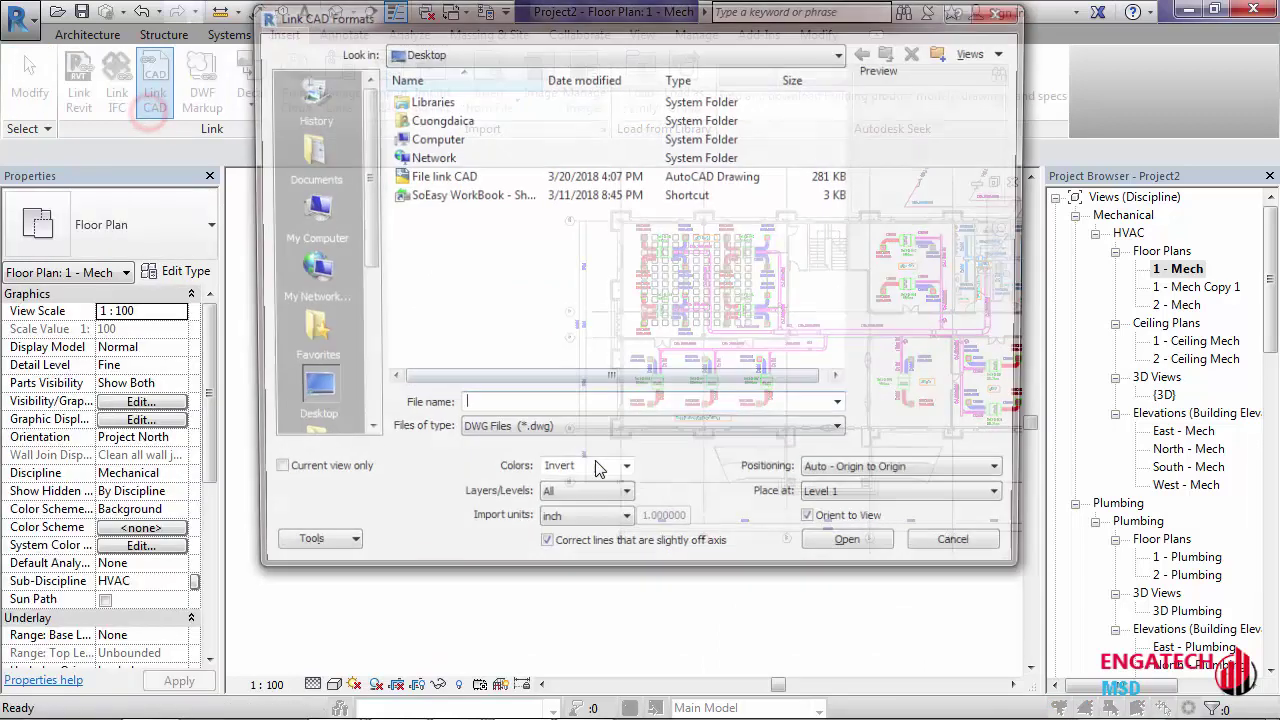
left_click(548, 526)
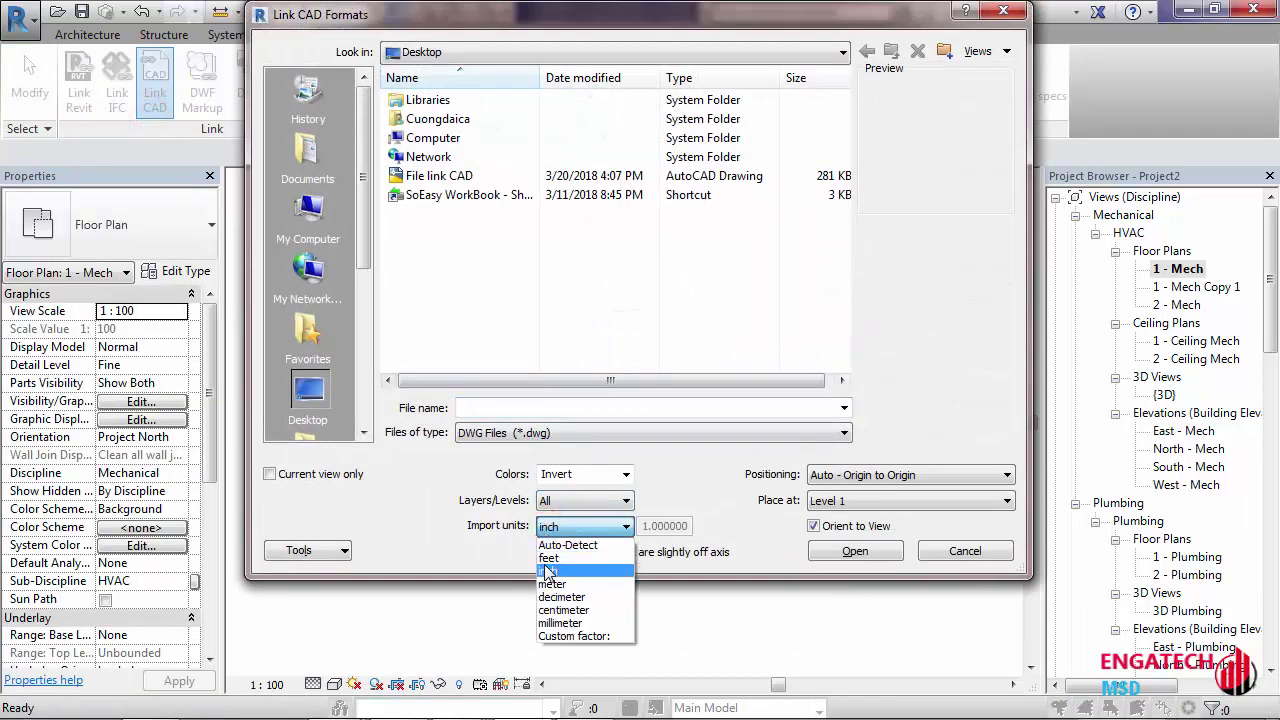
left_click(548, 570)
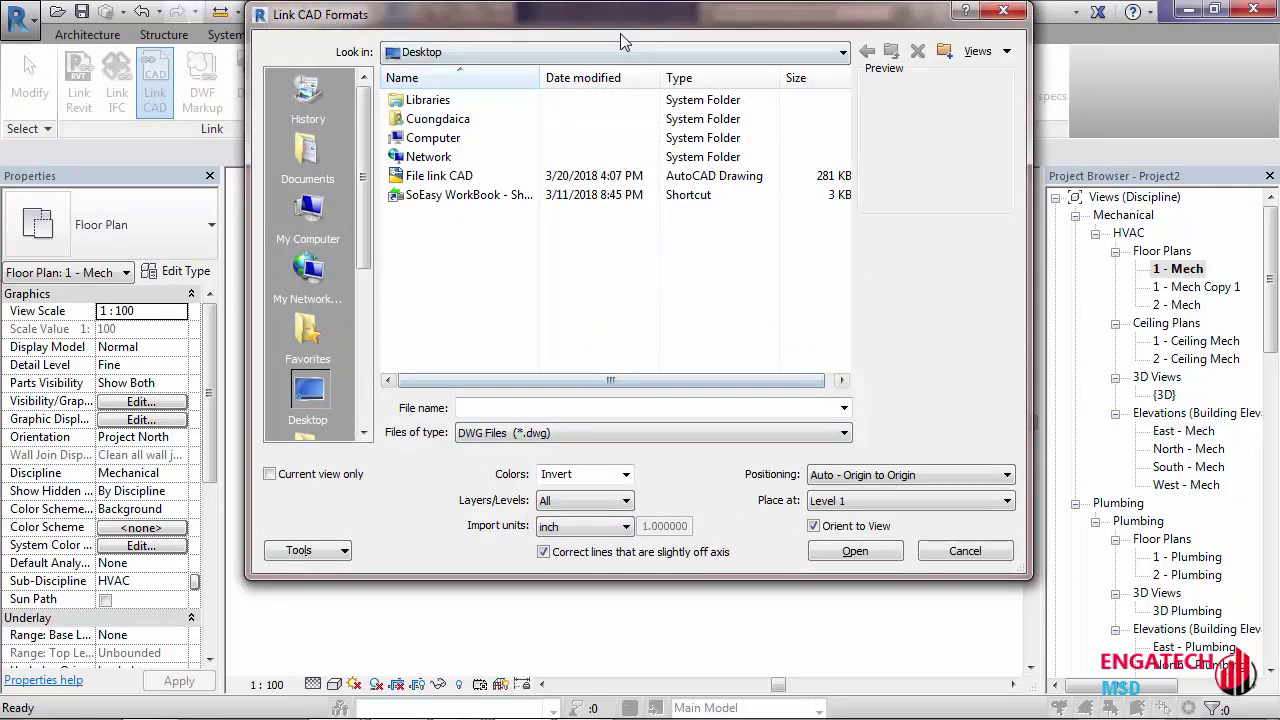
left_click_drag(620, 20, 586, 21)
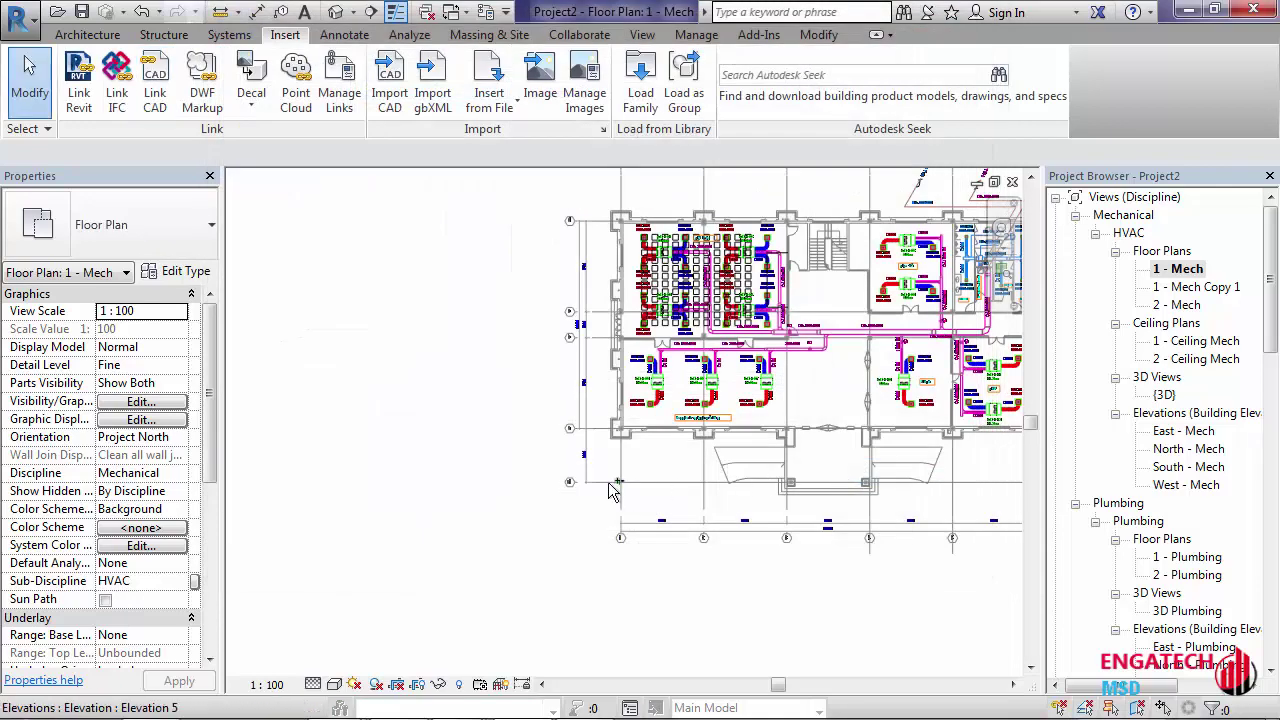
Link File link CAD with millimeter import units and Preserve colours, origin to origin
left_click(155, 80)
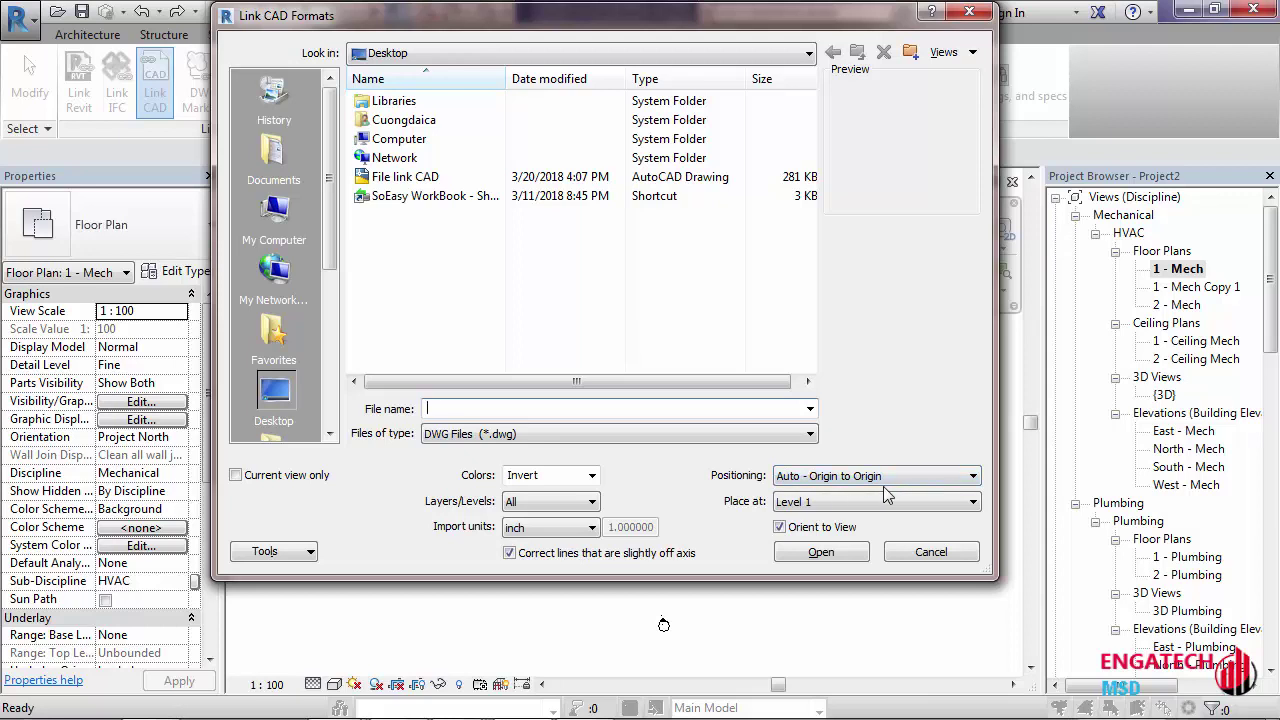
left_click(400, 177)
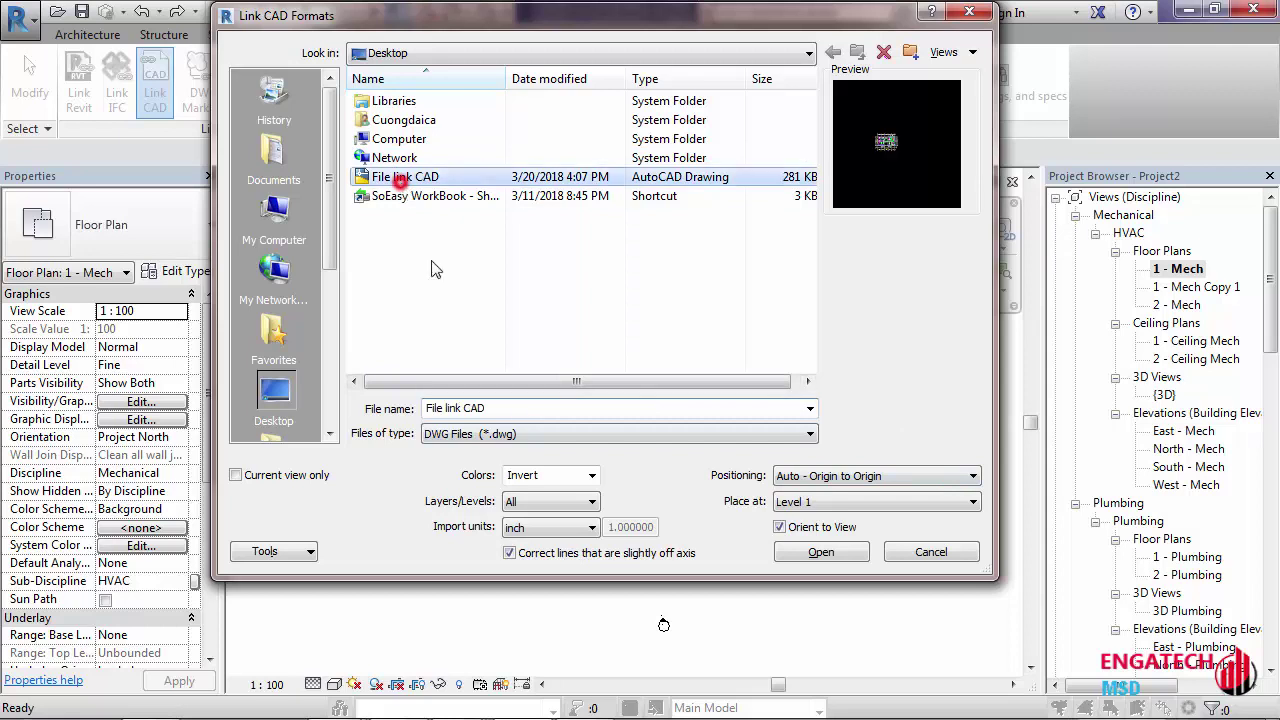
left_click(580, 528)
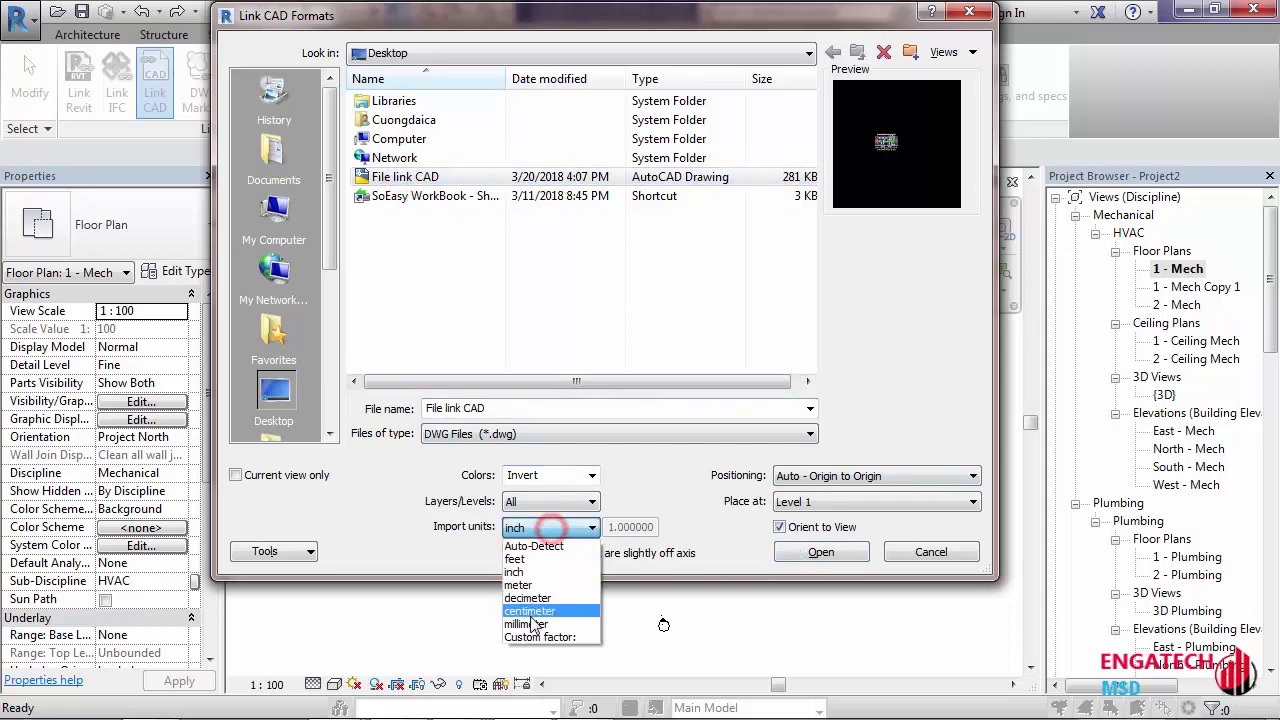
left_click(530, 620)
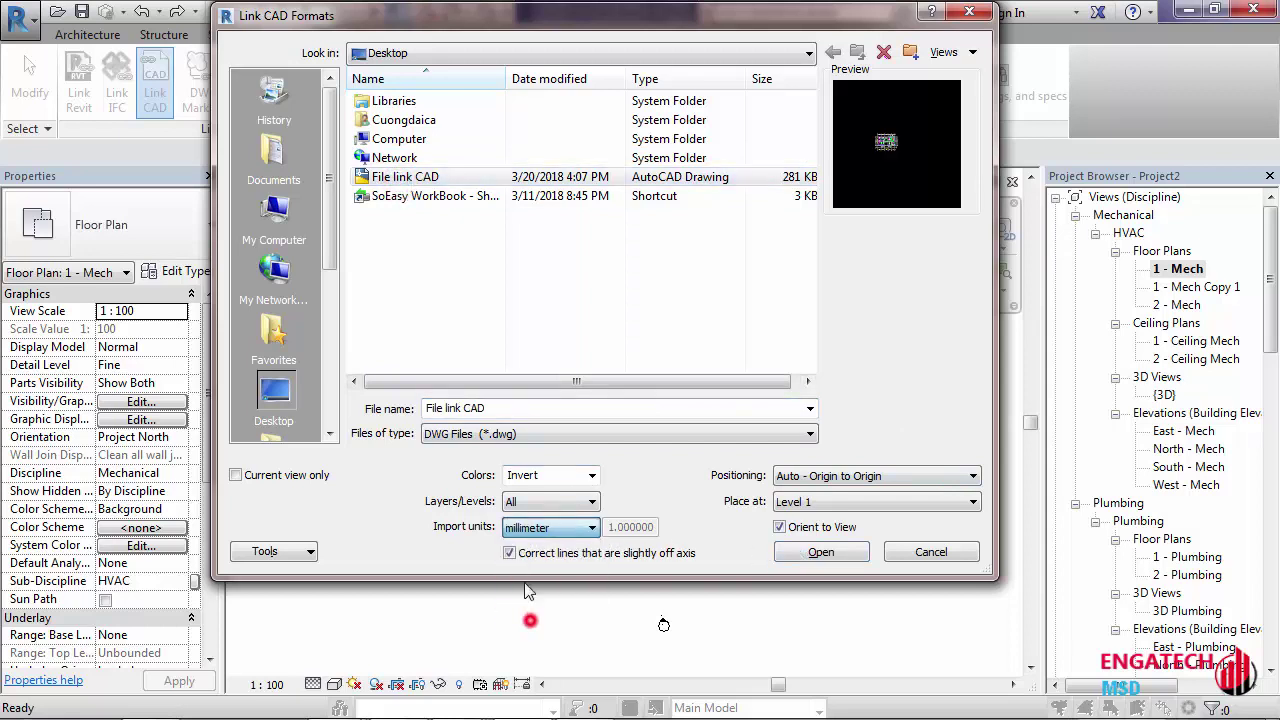
left_click(591, 478)
left_click(535, 509)
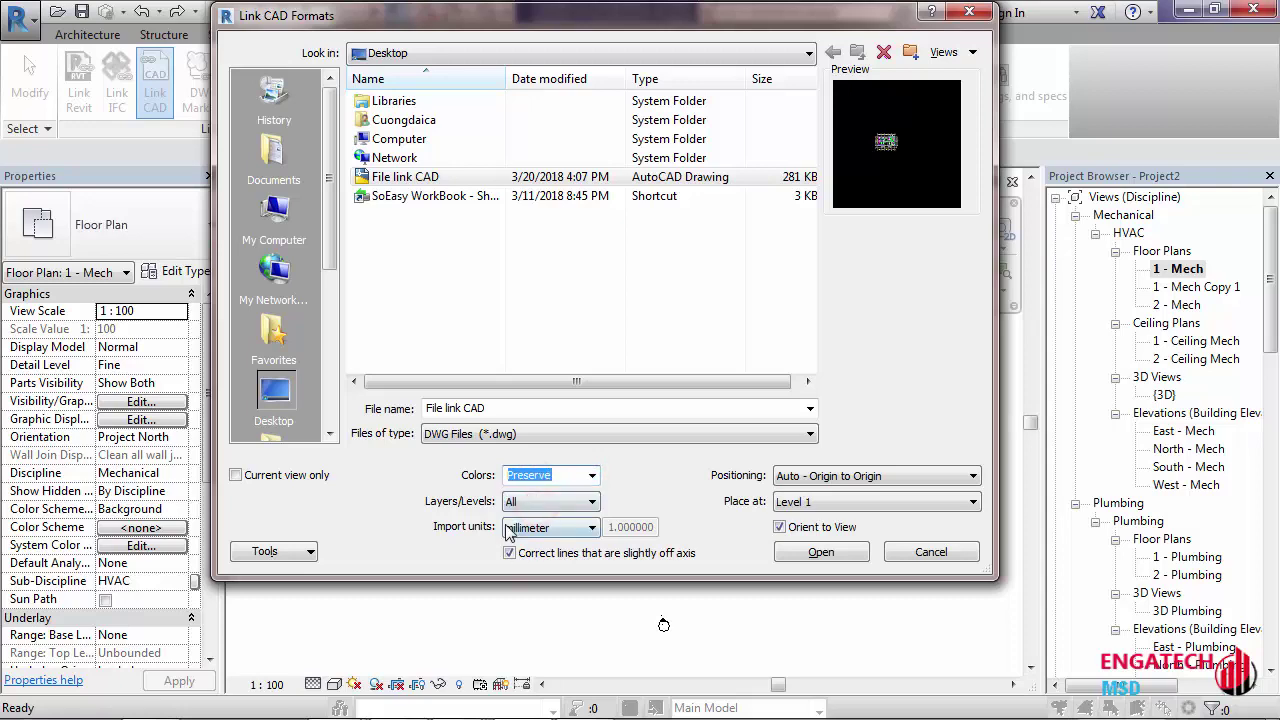
left_click(821, 556)
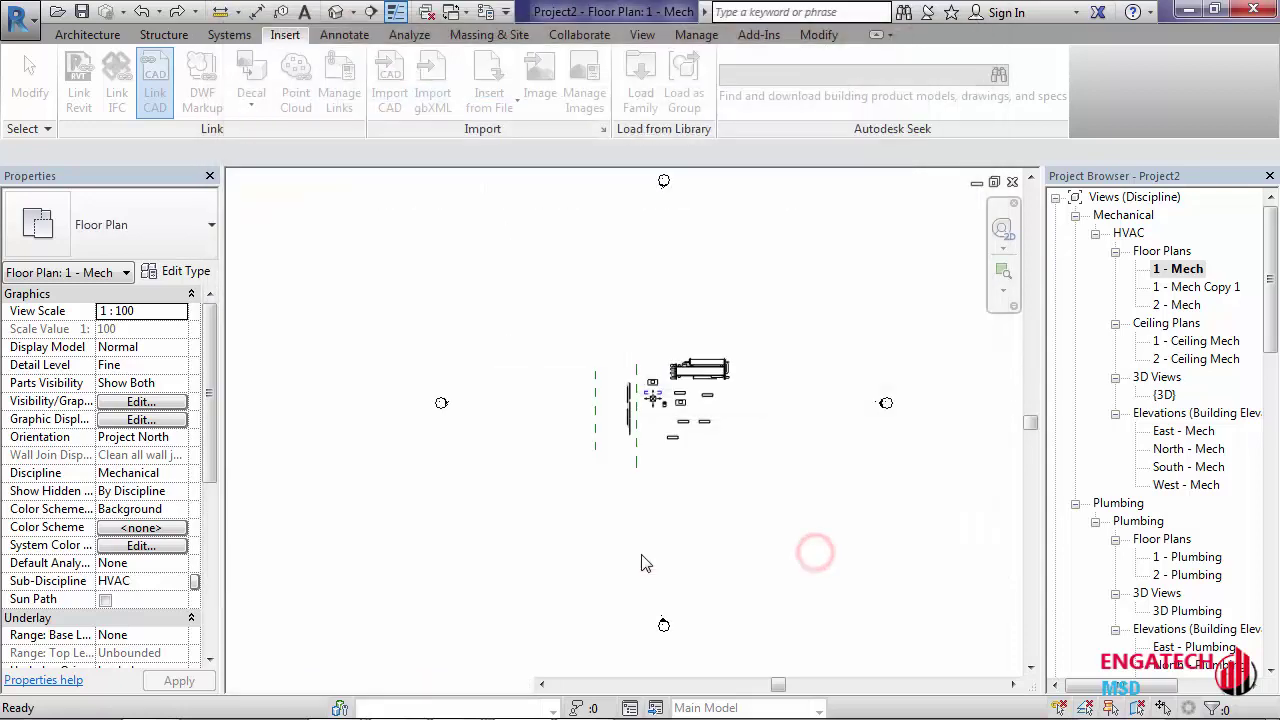
Zoom and pan the plan to inspect the AC units of the linked drawing
scroll(652, 415, "up", 2)
scroll(652, 415, "up", 2)
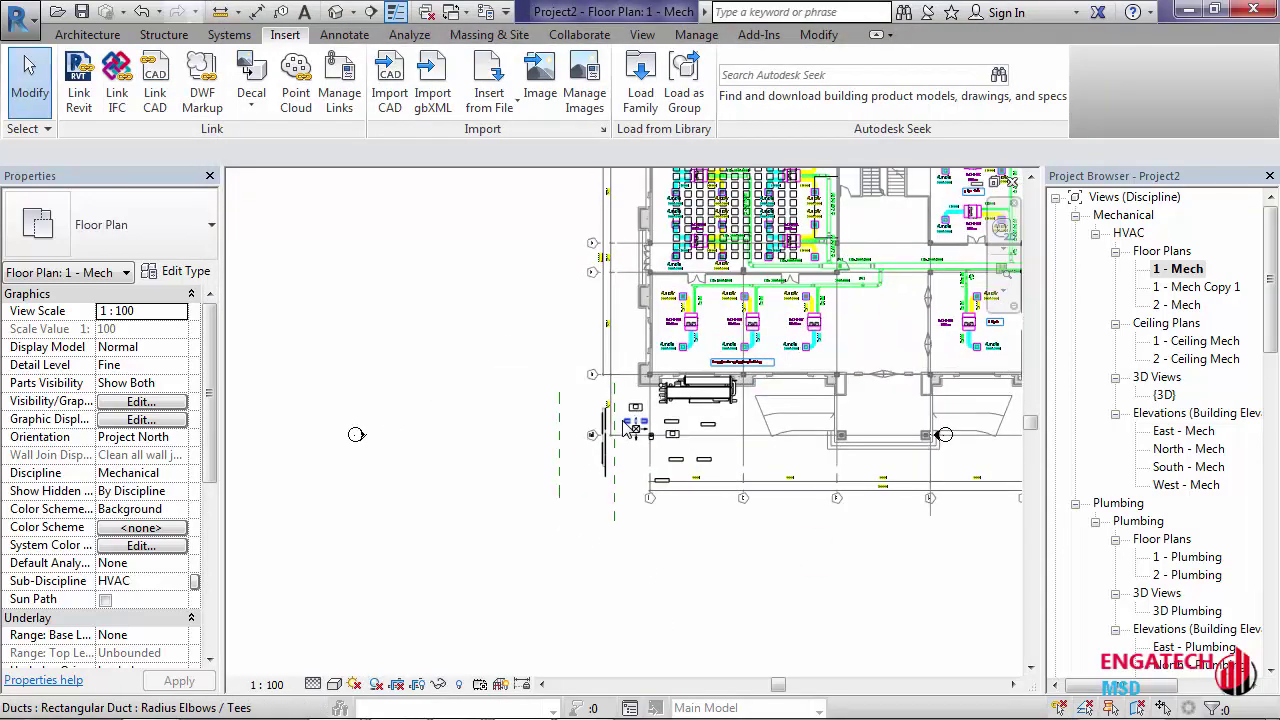
scroll(652, 415, "up", 2)
scroll(652, 415, "up", 1)
middle_click_drag(804, 423, 645, 497)
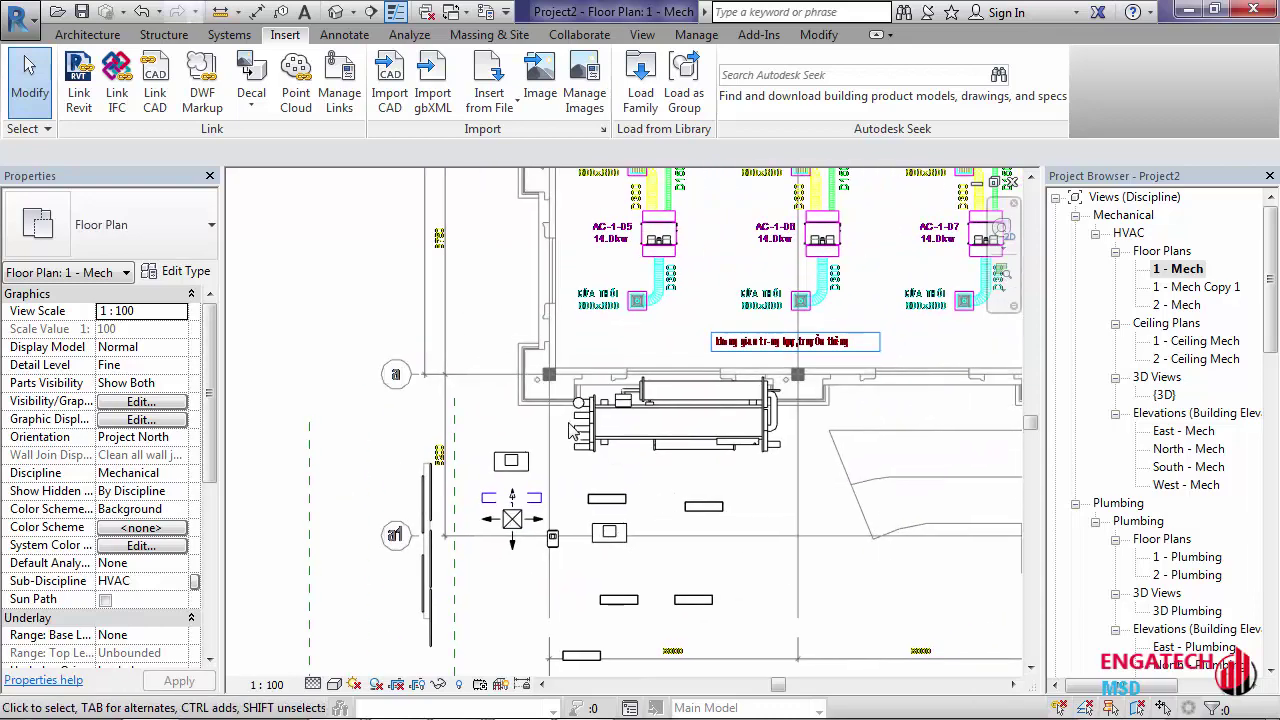
scroll(572, 430, "down", 2)
scroll(580, 426, "down", 1)
scroll(585, 424, "down", 2)
scroll(590, 422, "down", 2)
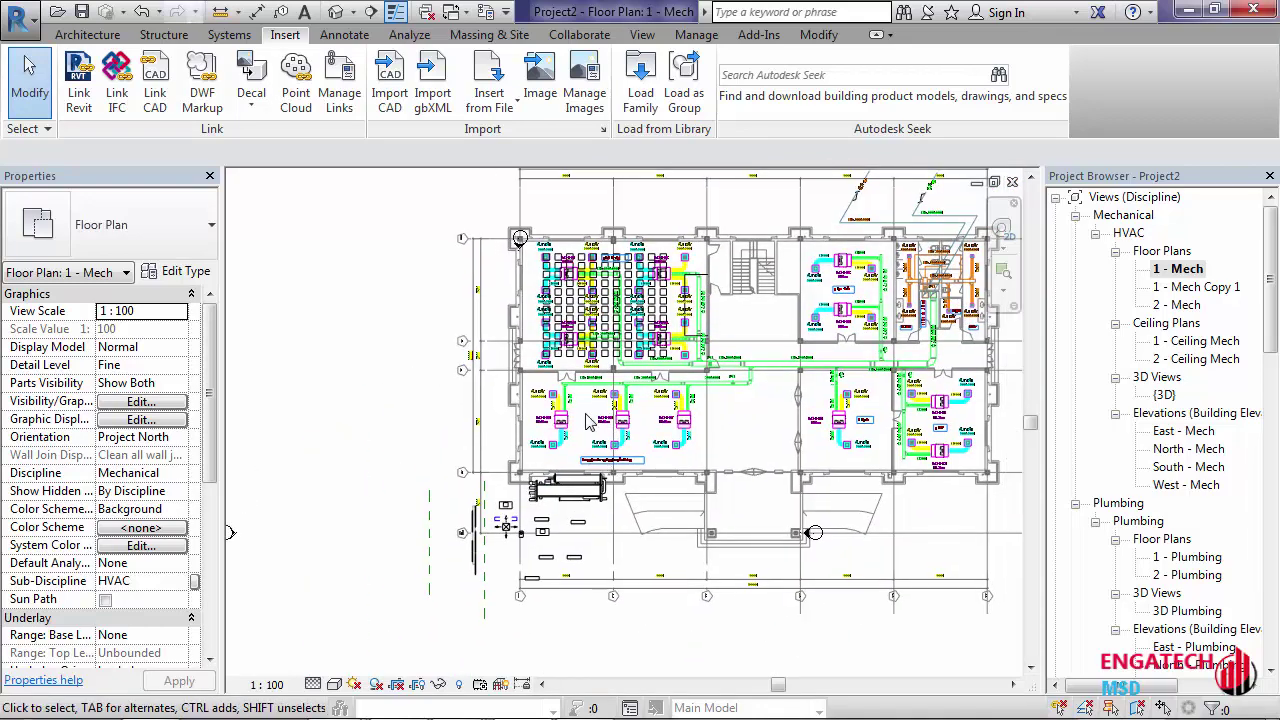
scroll(588, 418, "up", 2)
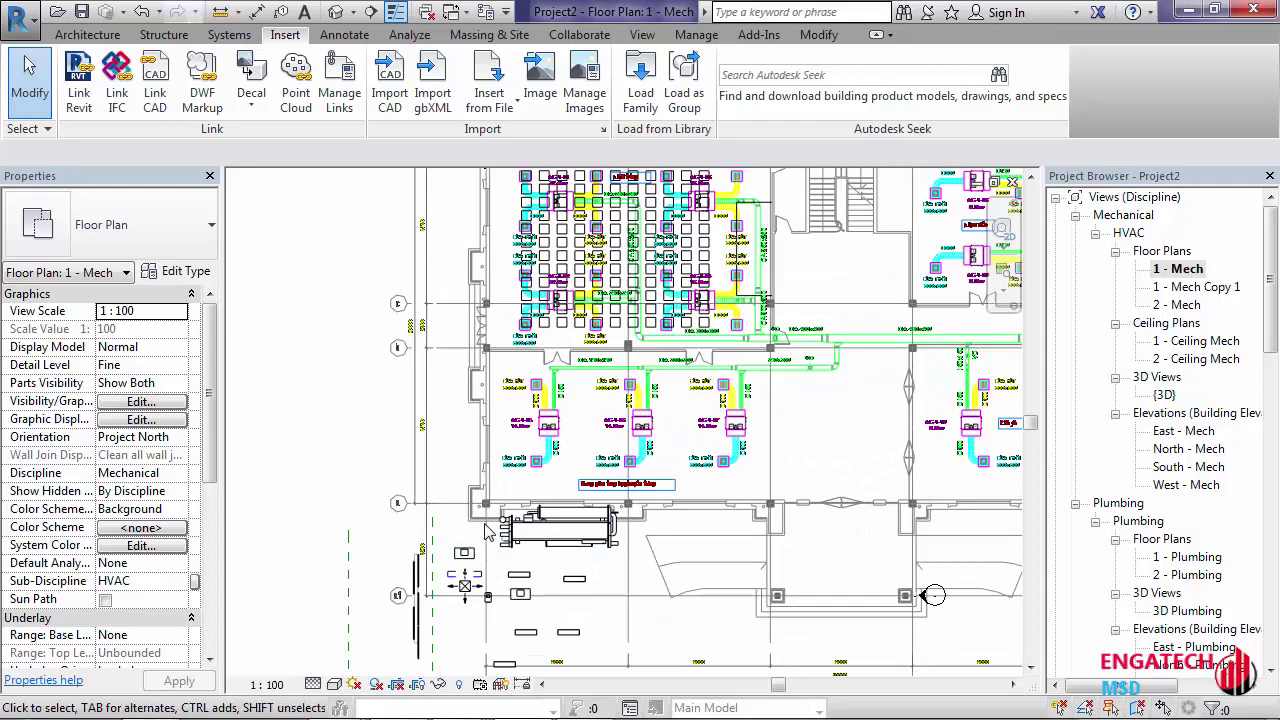
scroll(487, 530, "down", 2)
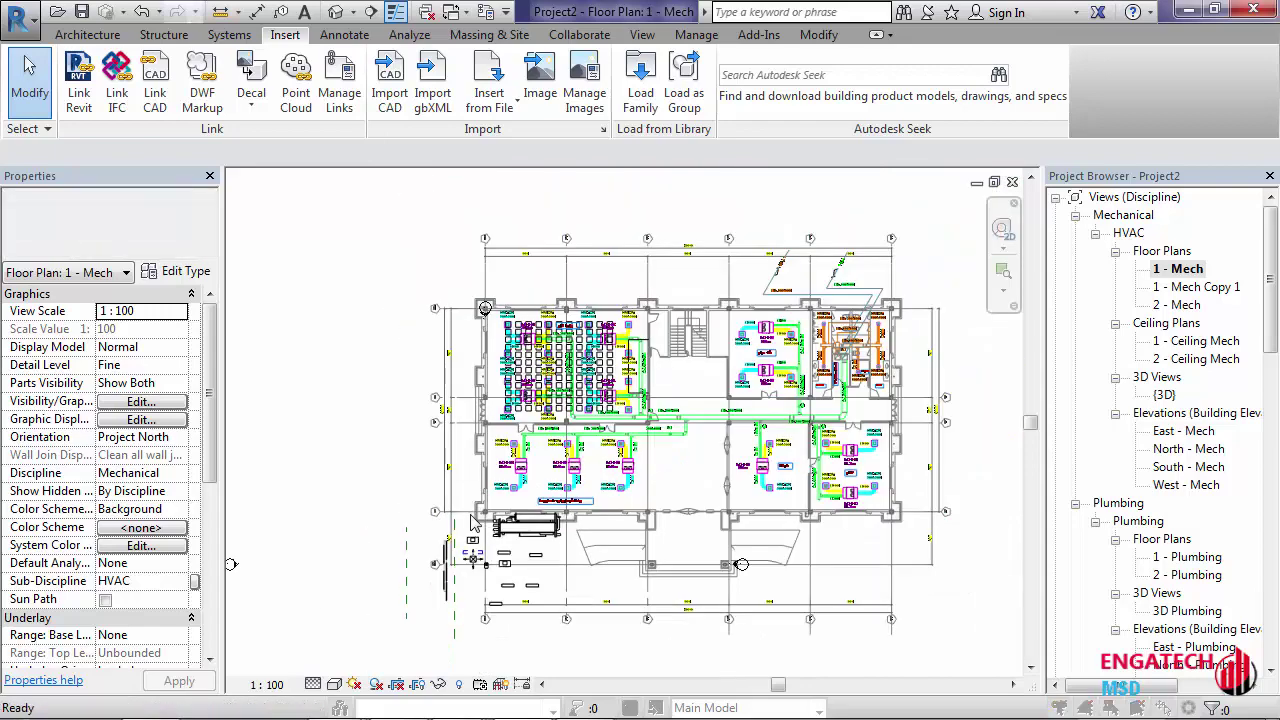
Turn on Site > Project Base Point in Visibility/Graphic Overrides
key("v")
key("g")
left_click(385, 375)
scroll(408, 425, "down", 4)
scroll(408, 425, "down", 2)
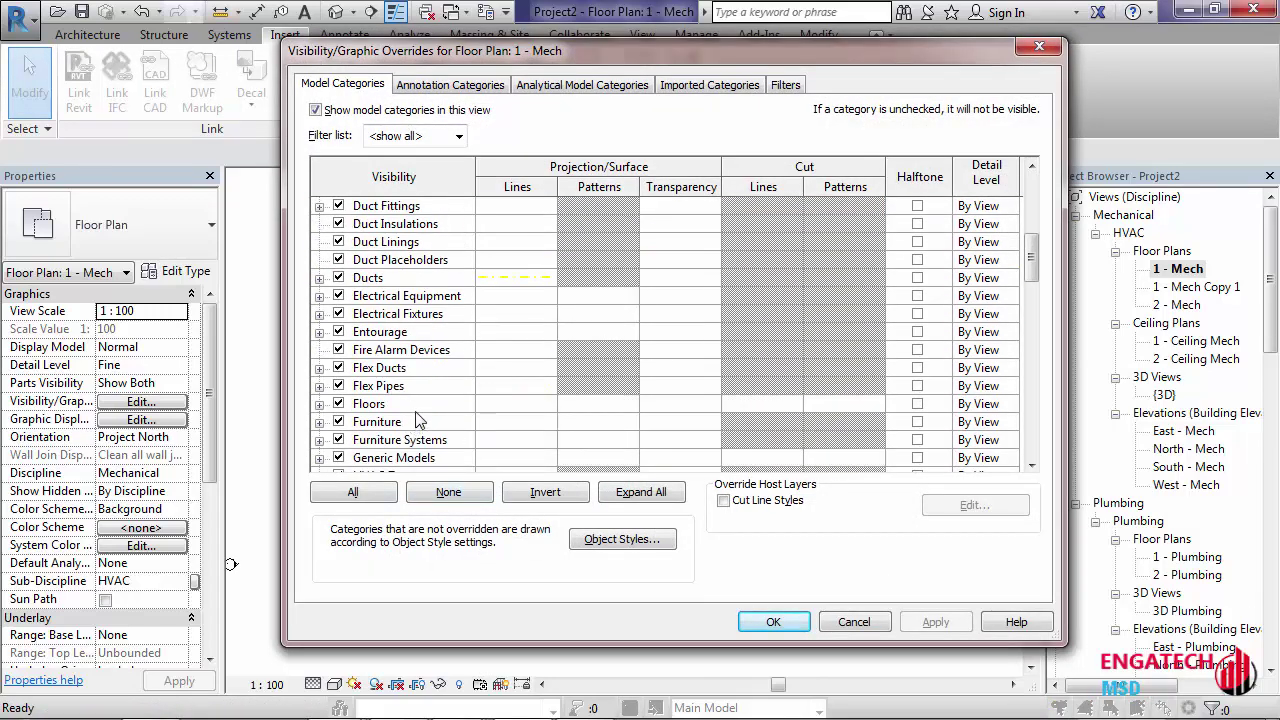
scroll(405, 425, "down", 4)
scroll(400, 425, "down", 4)
scroll(395, 424, "down", 1)
scroll(390, 423, "down", 2)
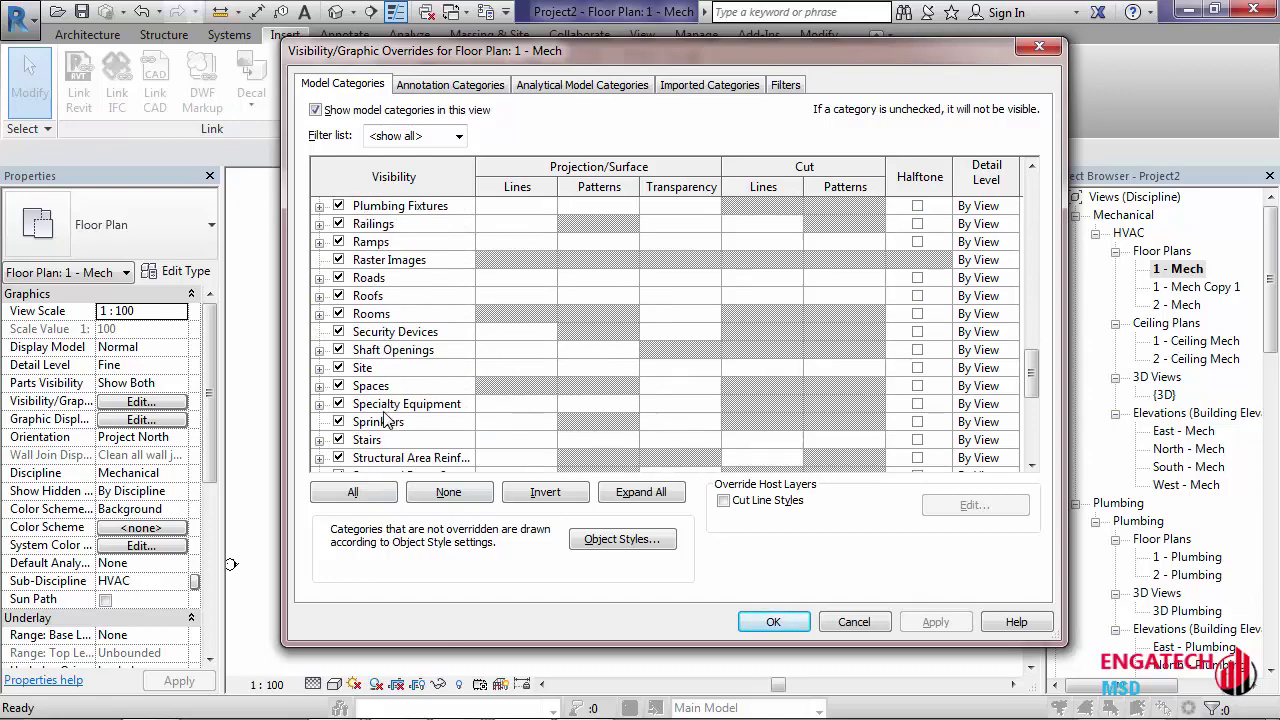
left_click(319, 368)
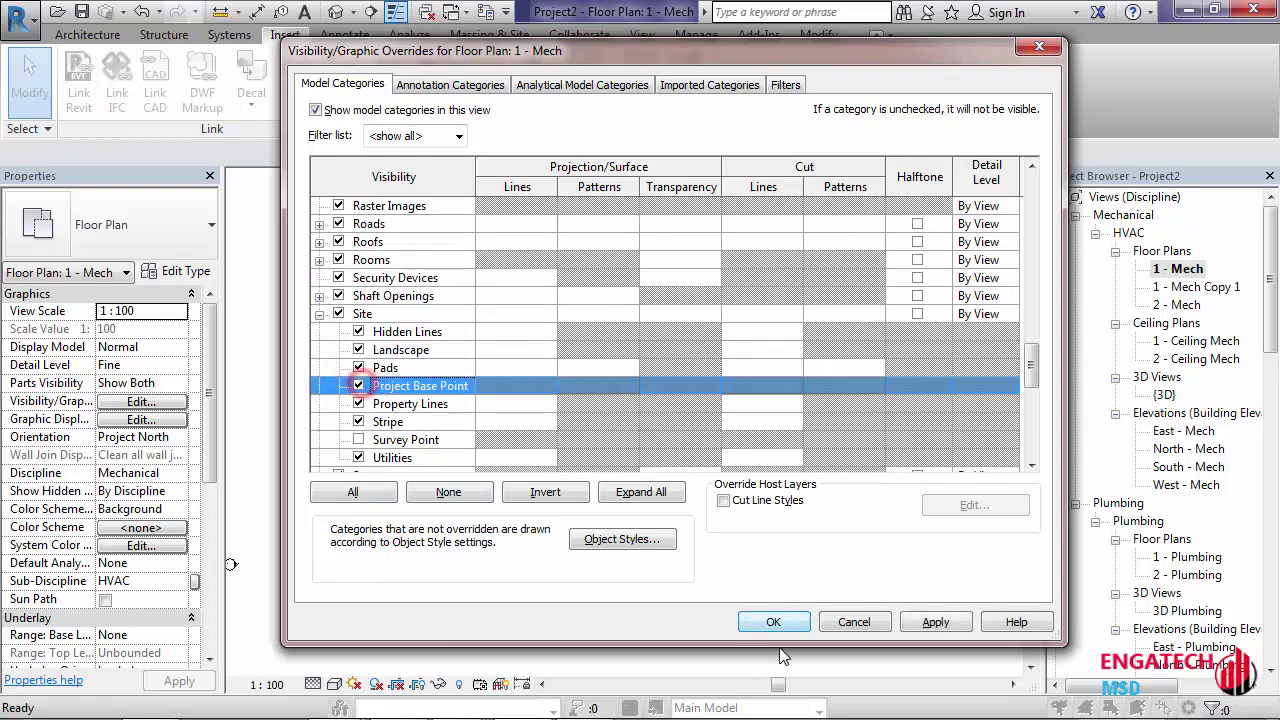
left_click(773, 621)
Zoom and pan to bring the top grid bubbles into view
scroll(490, 560, "up", 3)
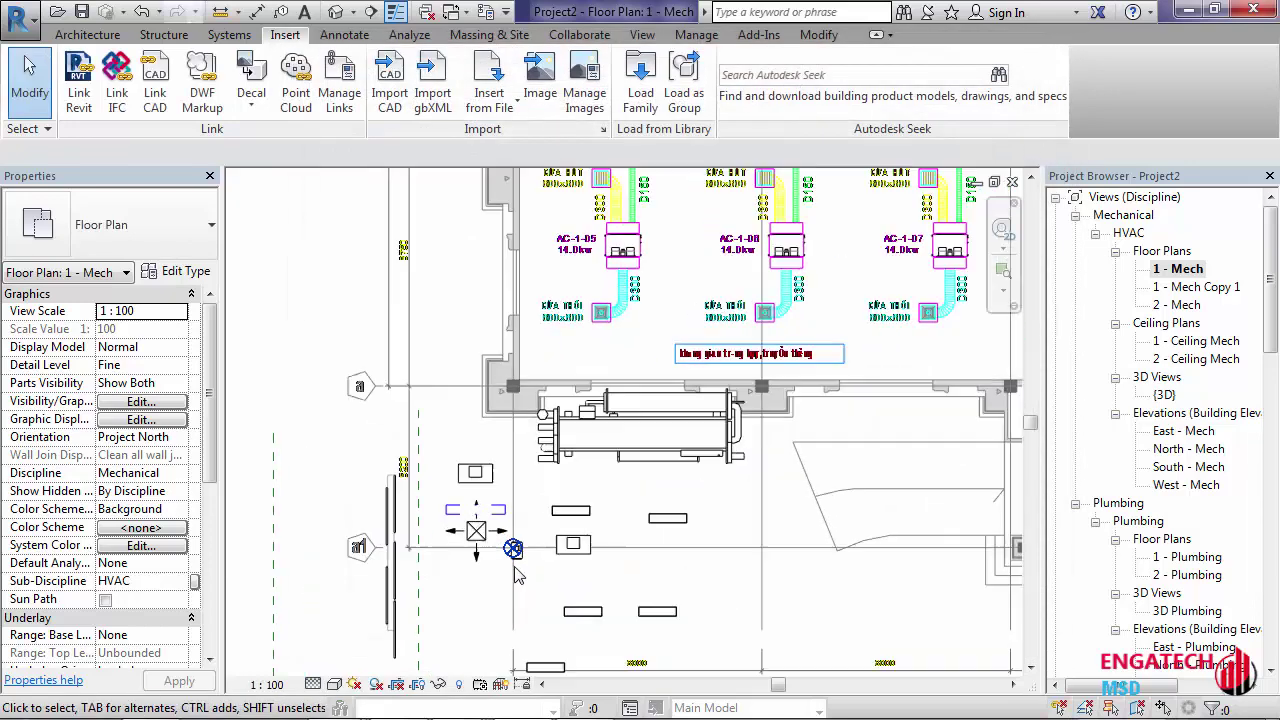
scroll(512, 540, "up", 2)
scroll(520, 532, "up", 1)
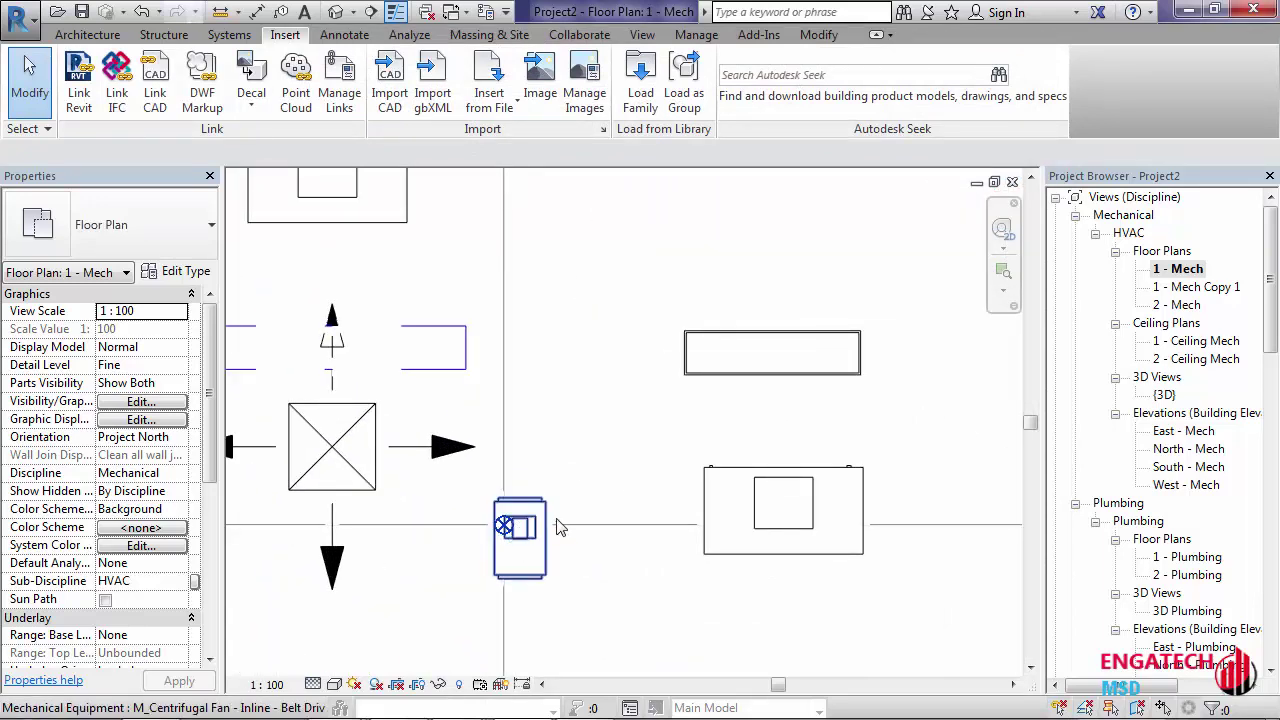
scroll(537, 449, "down", 2)
scroll(537, 449, "down", 2)
scroll(537, 449, "down", 2)
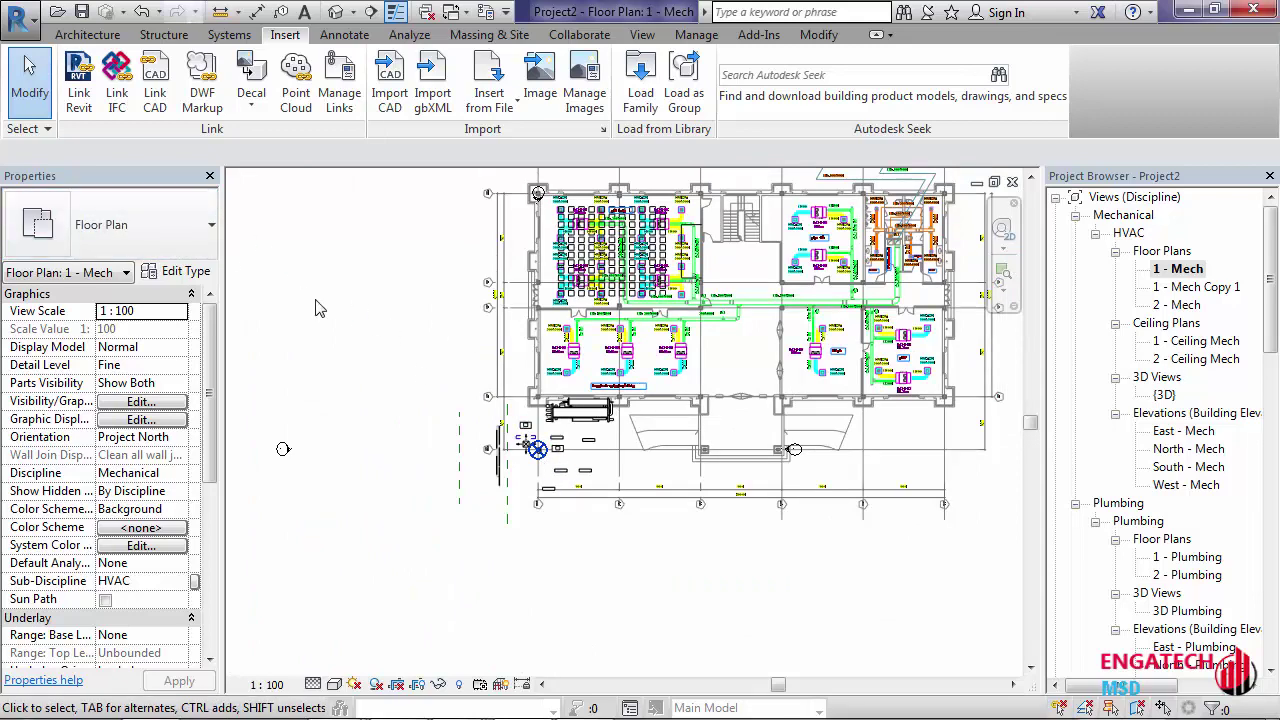
middle_click_drag(397, 205, 345, 320)
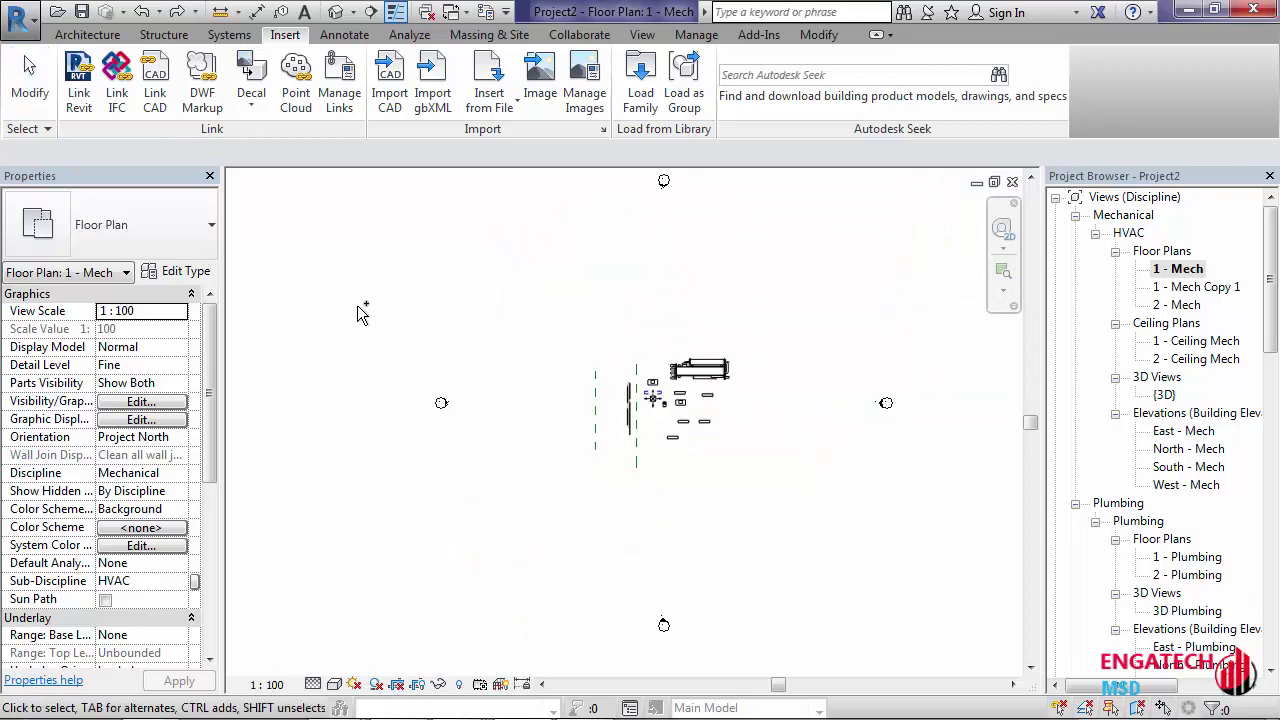
Link File link CAD with Auto - Center to Center positioning
left_click(153, 110)
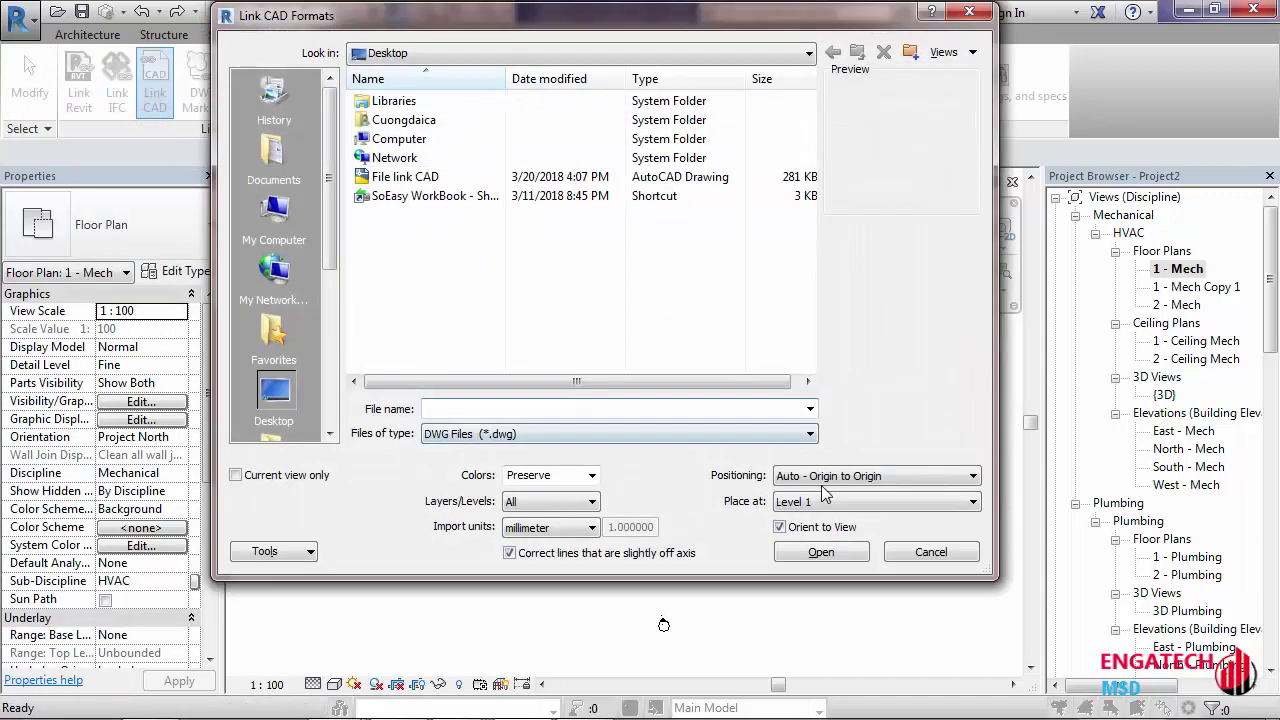
left_click(828, 478)
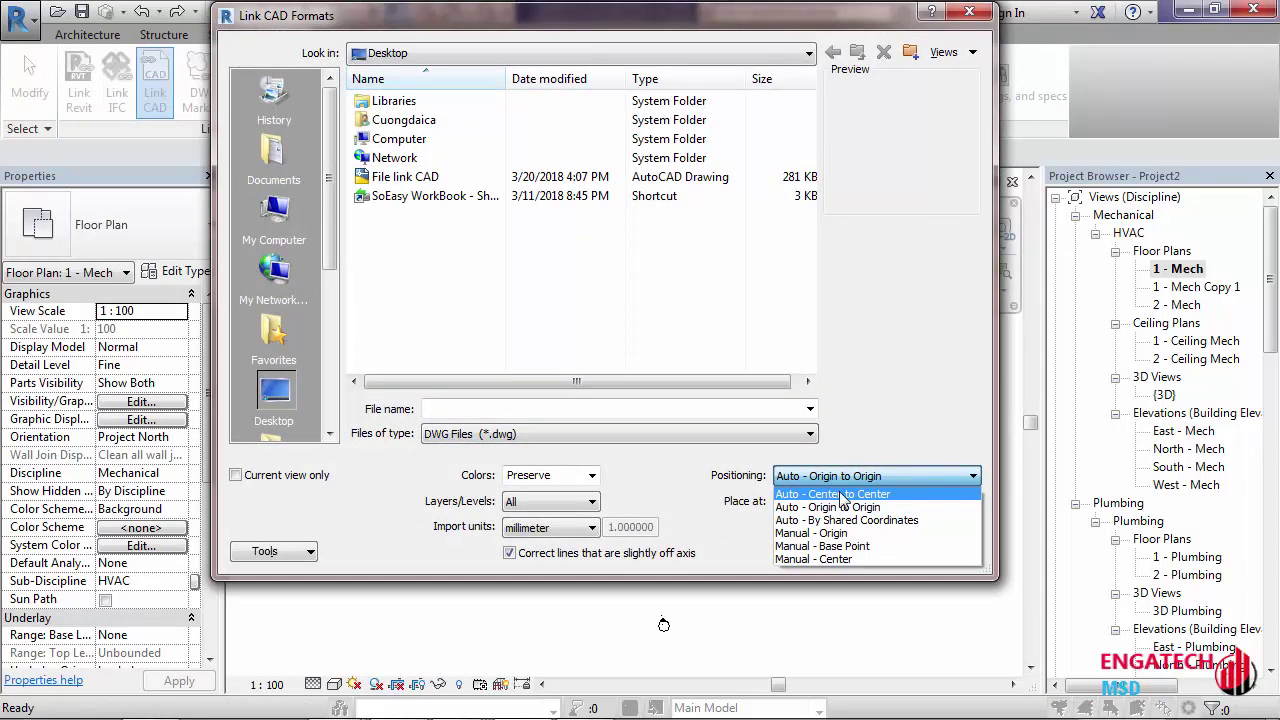
left_click(857, 479)
left_click(857, 479)
left_click(846, 496)
left_click(400, 177)
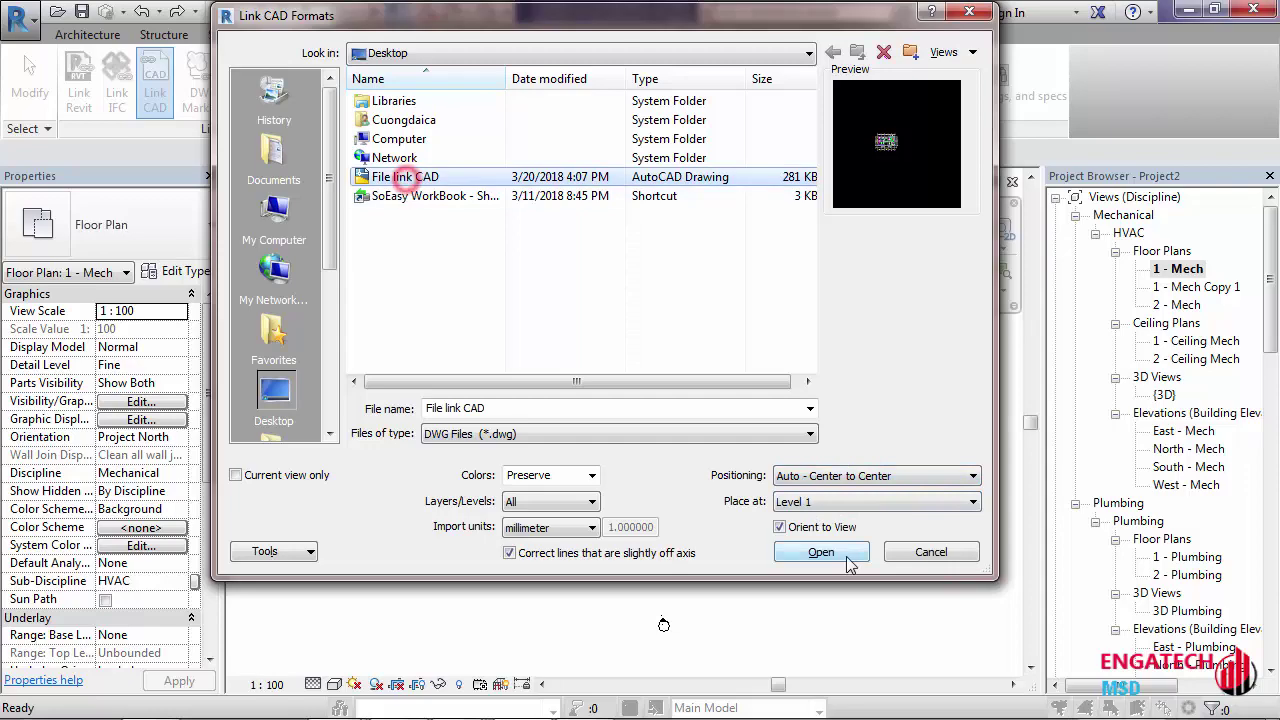
left_click(845, 560)
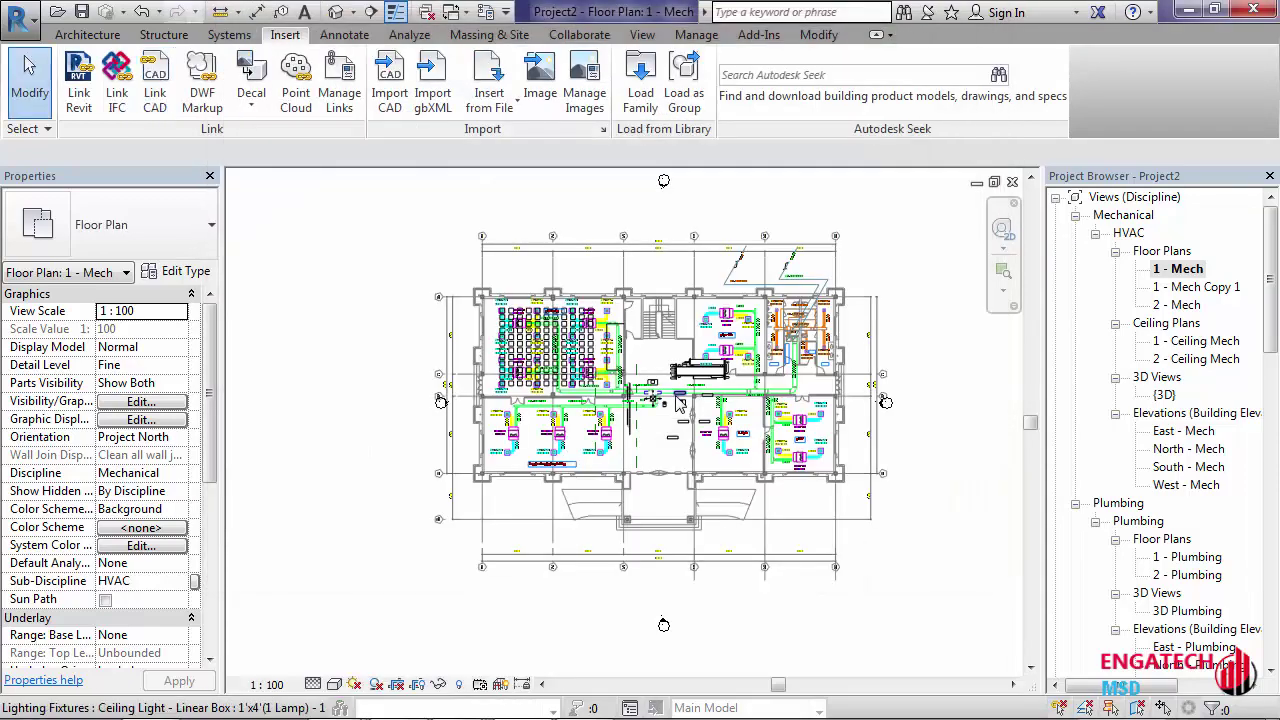
scroll(678, 402, "up", 2)
scroll(650, 405, "up", 2)
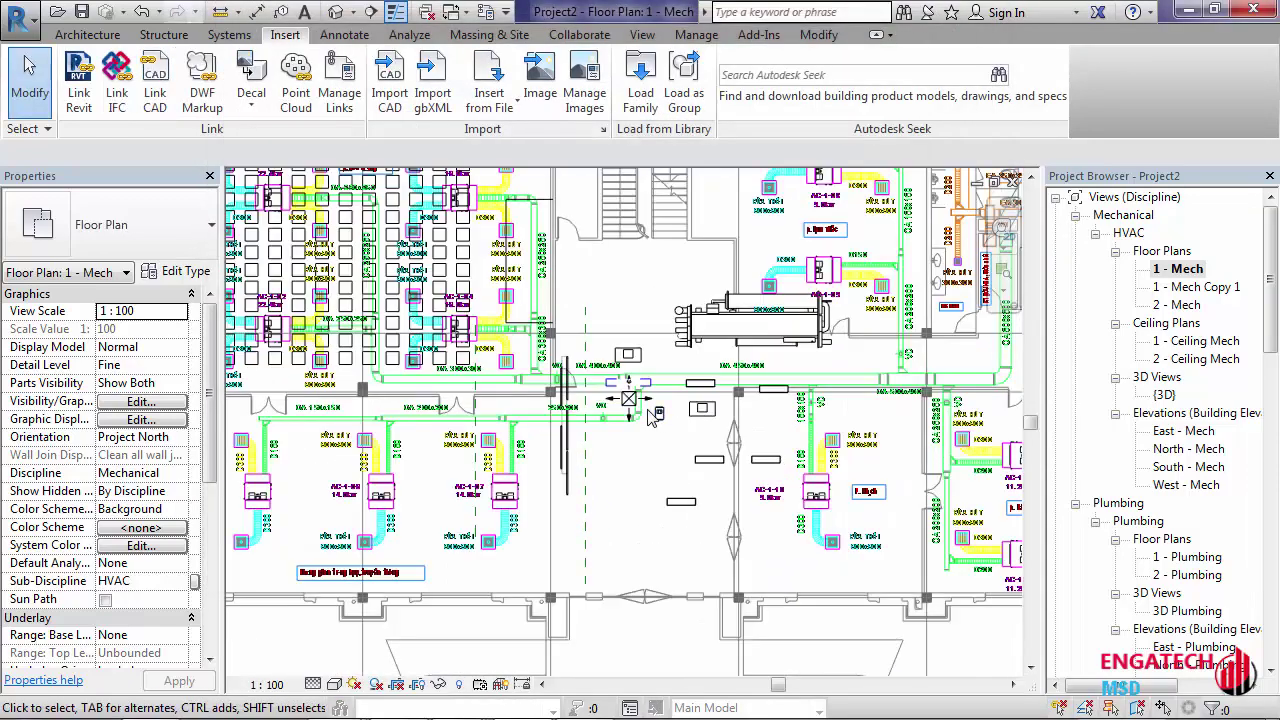
Turn on Site > Project Base Point so it shows beside the inline fan
key("v")
key("v")
left_click(345, 408)
scroll(340, 415, "down", 10)
left_click(340, 410)
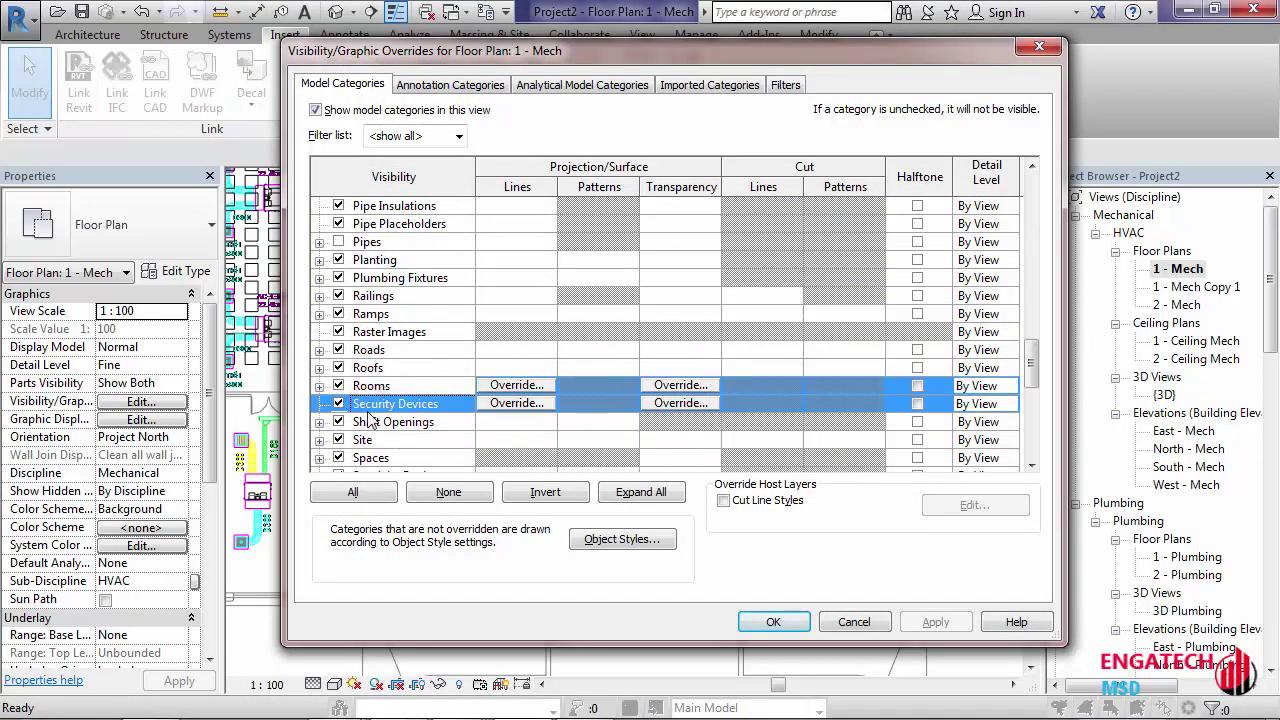
scroll(340, 420, "down", 1)
left_click(319, 313)
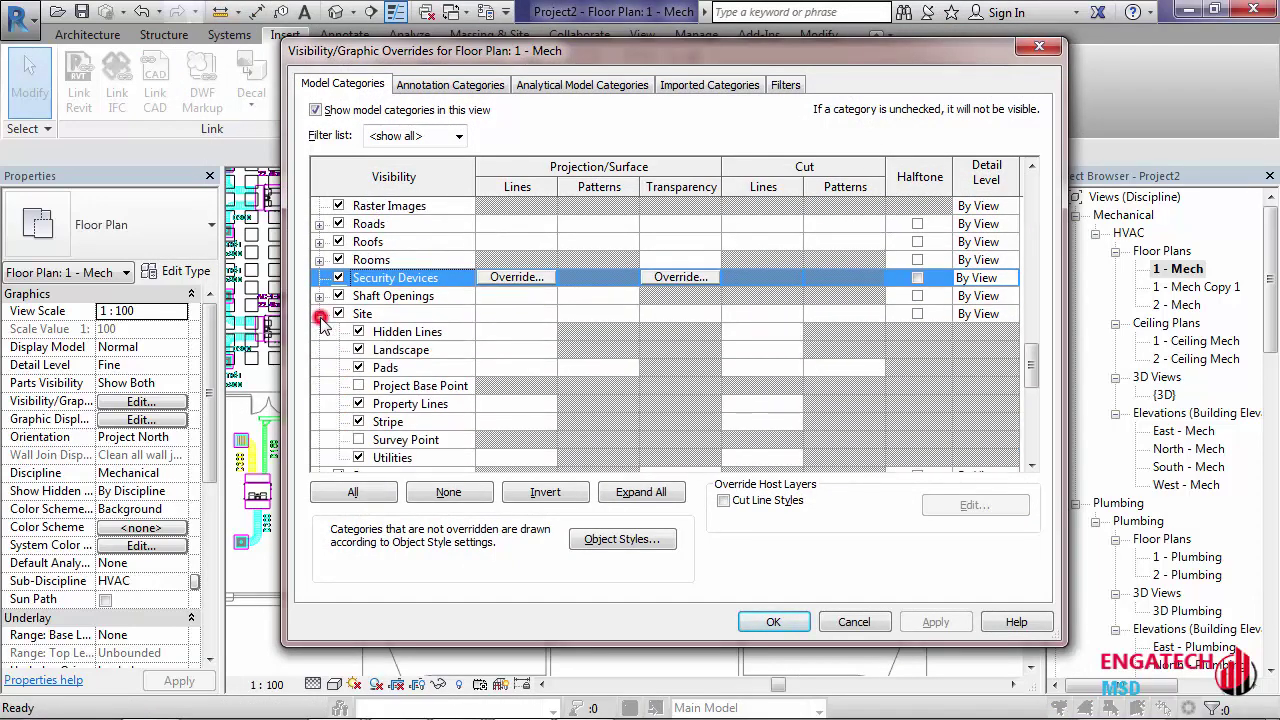
left_click(357, 386)
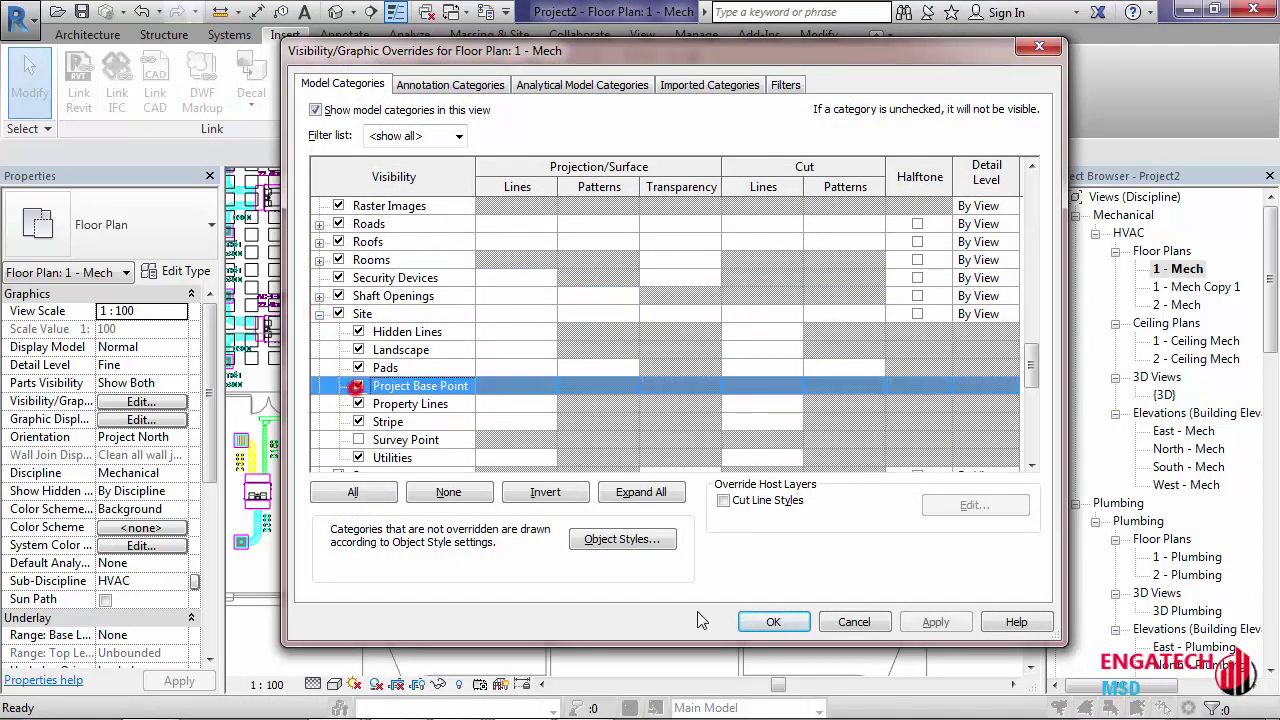
left_click(773, 622)
scroll(620, 430, "down", 5)
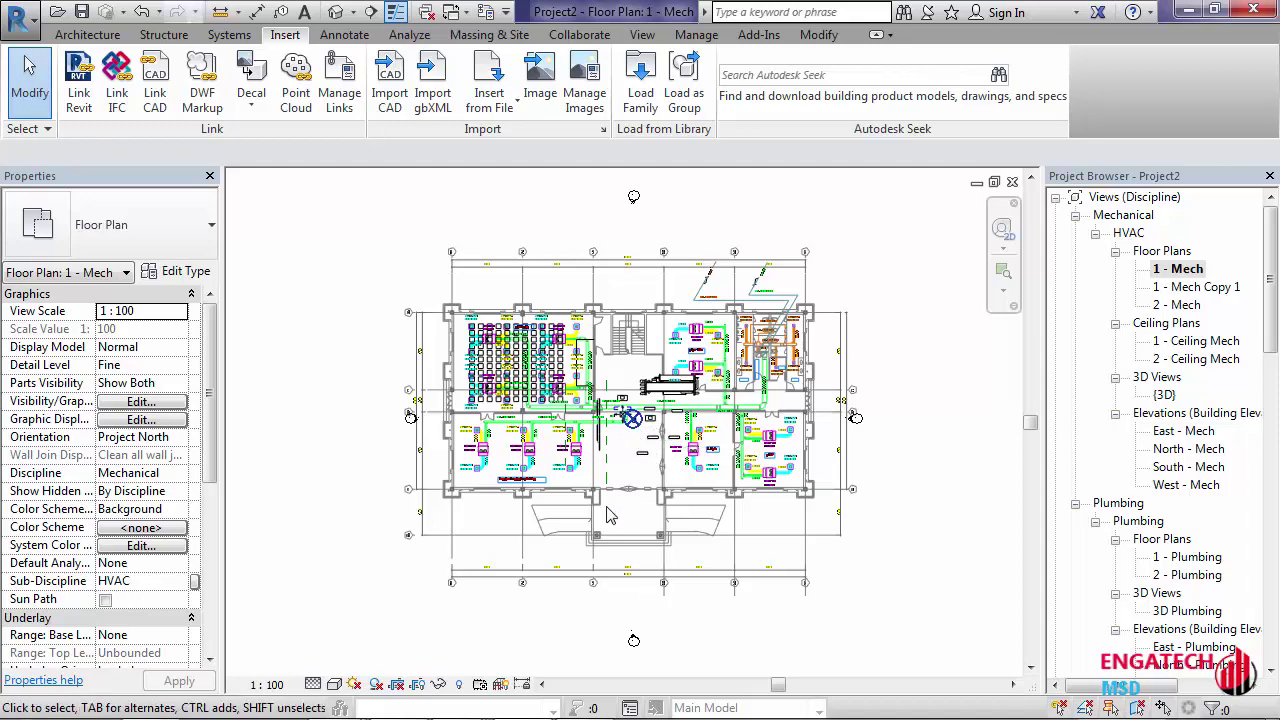
scroll(610, 515, "up", 3)
scroll(598, 490, "down", 3)
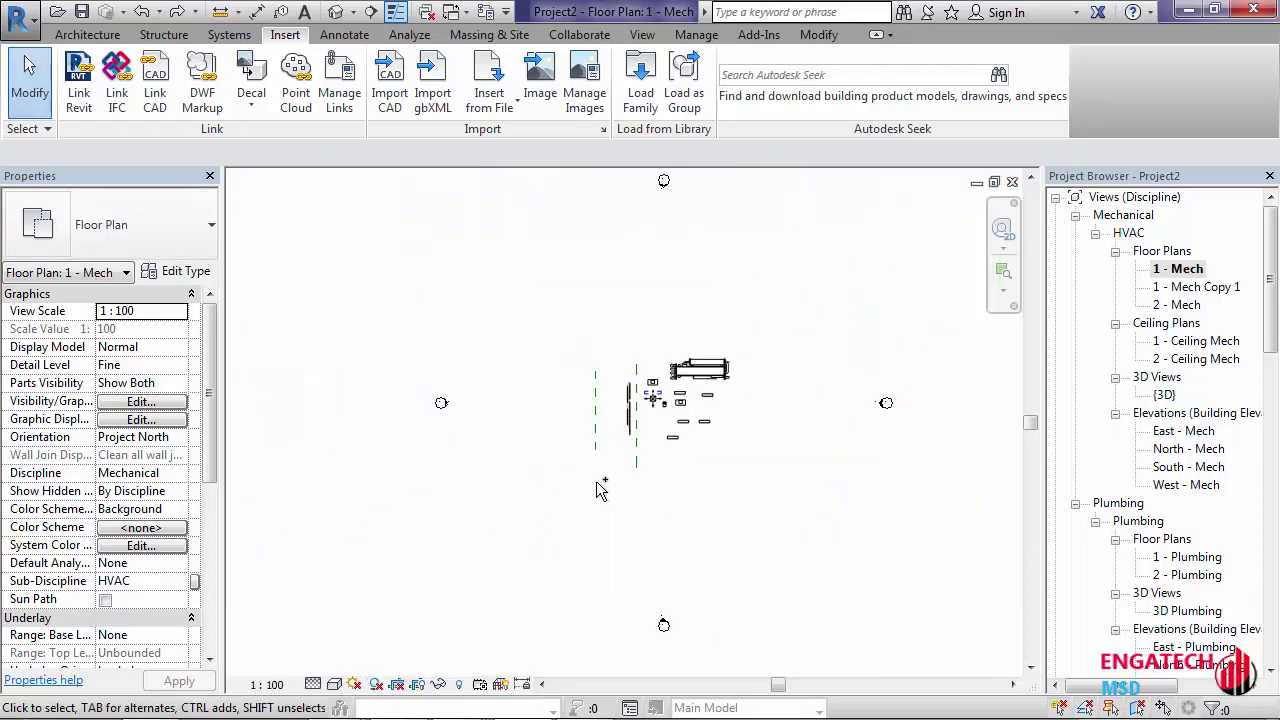
left_click(147, 104)
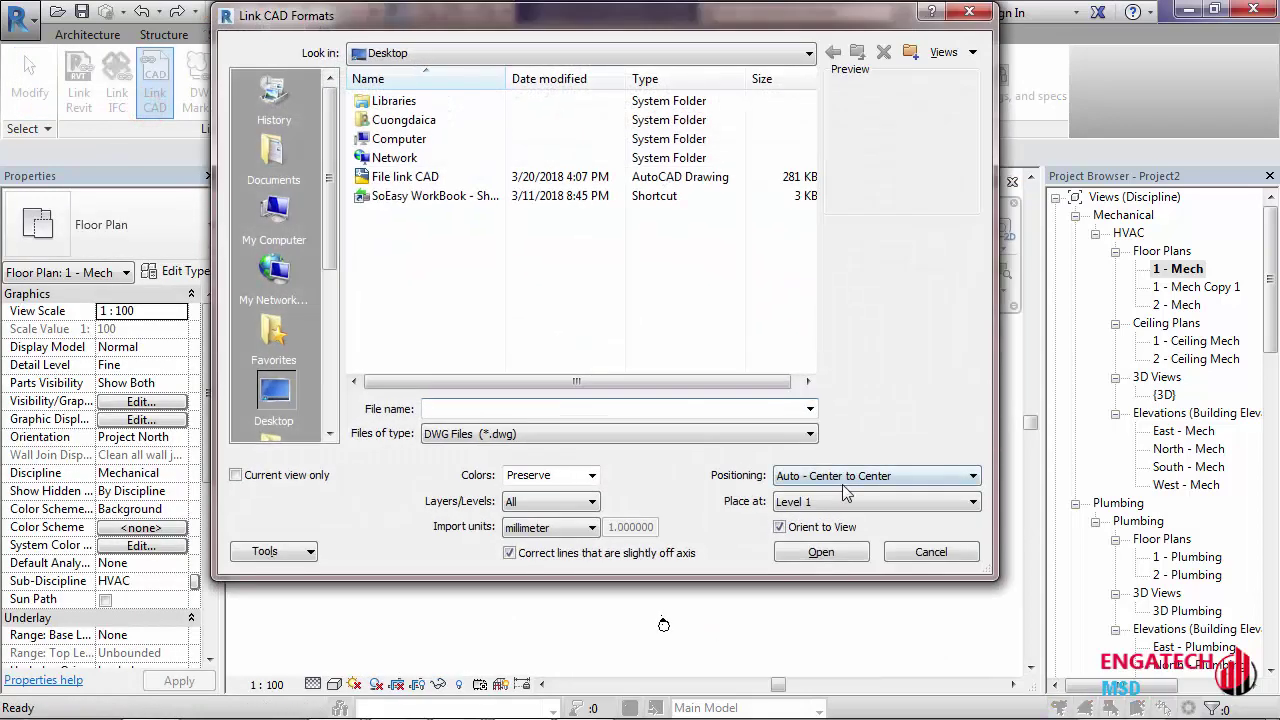
left_click(843, 478)
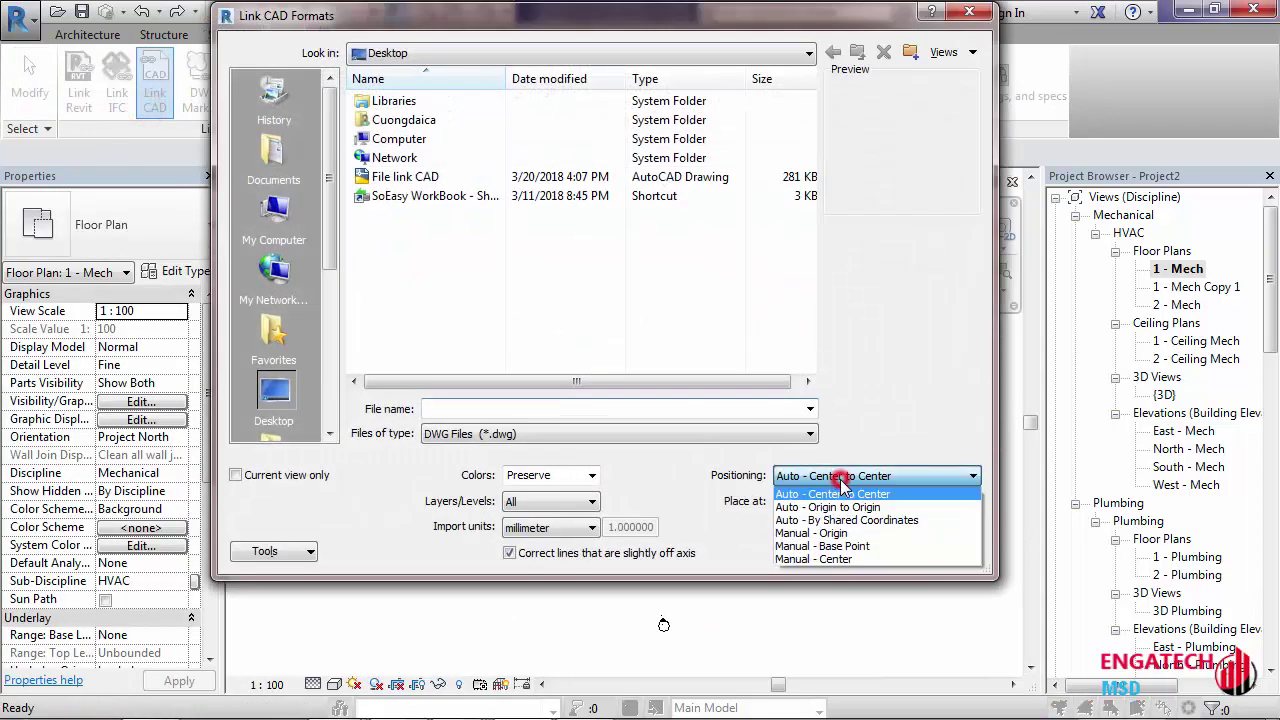
left_click(833, 534)
left_click(427, 177)
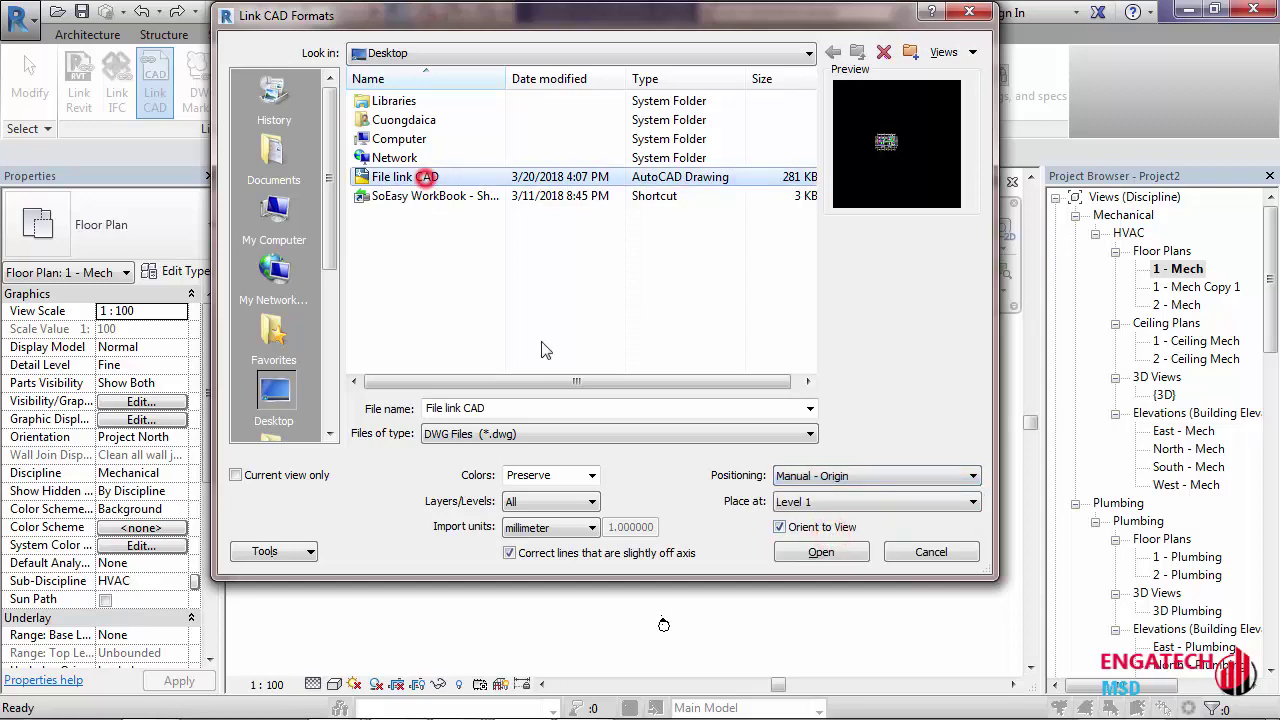
left_click(815, 552)
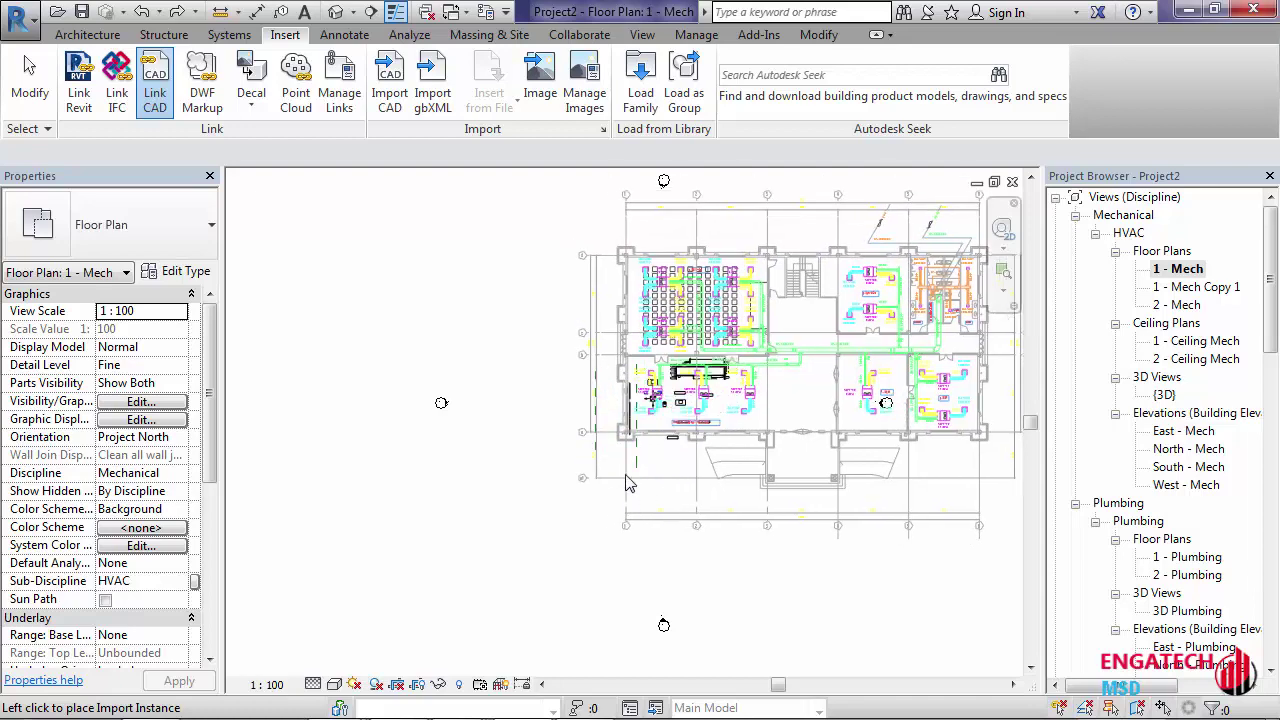
Link 'File link CAD' with Manual - Center positioning into the Mech plan, then set the next link's positioning to Auto - Origin to Origin
key("Escape")
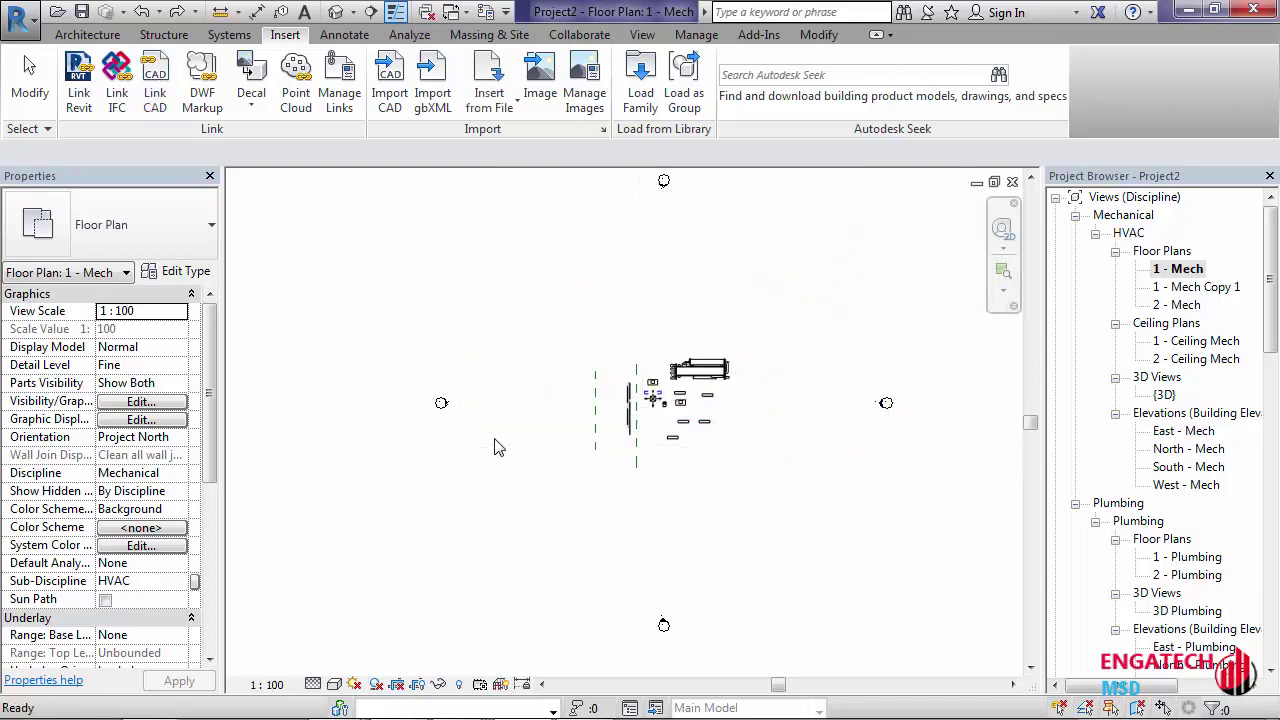
key("Return")
left_click(851, 482)
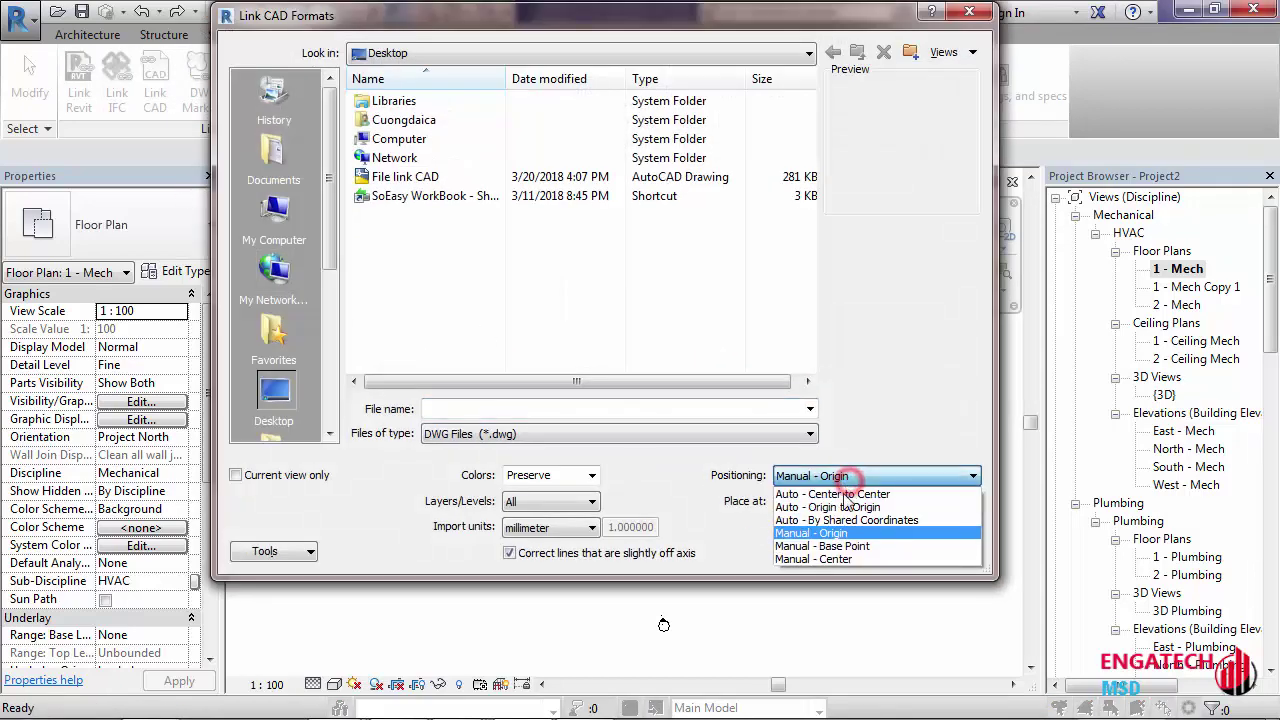
left_click(832, 559)
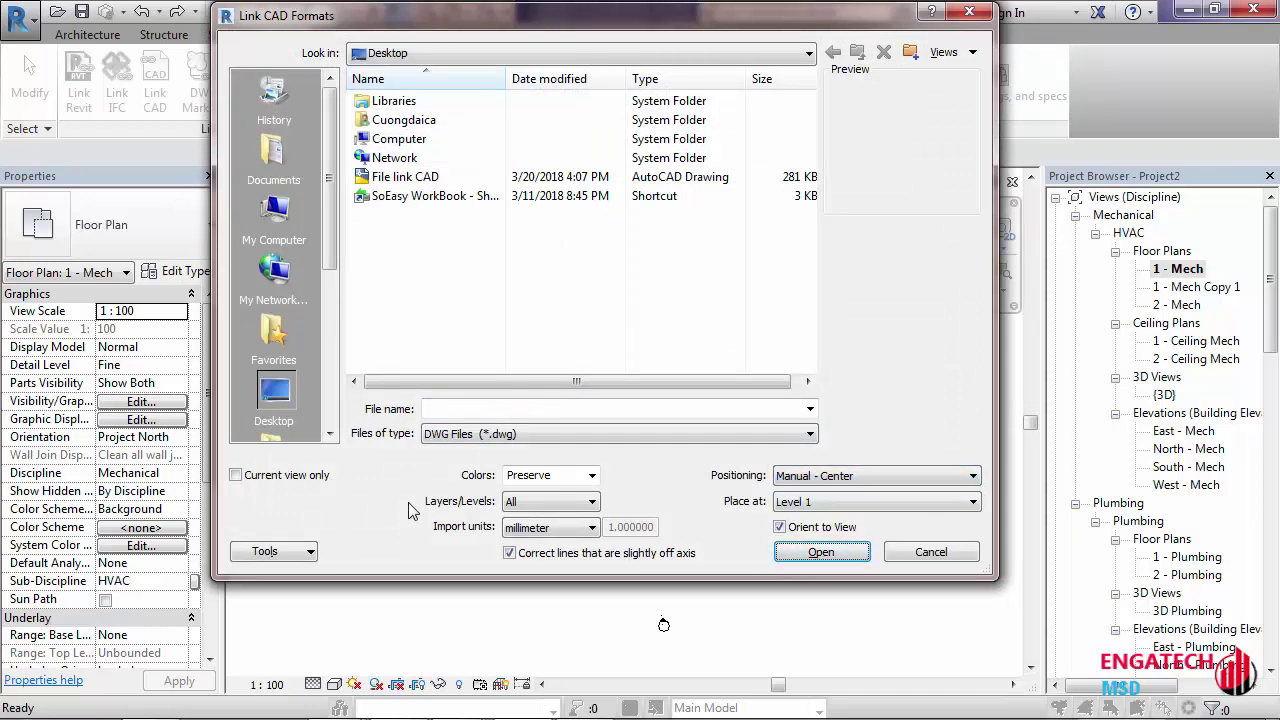
left_click(405, 177)
left_click(815, 553)
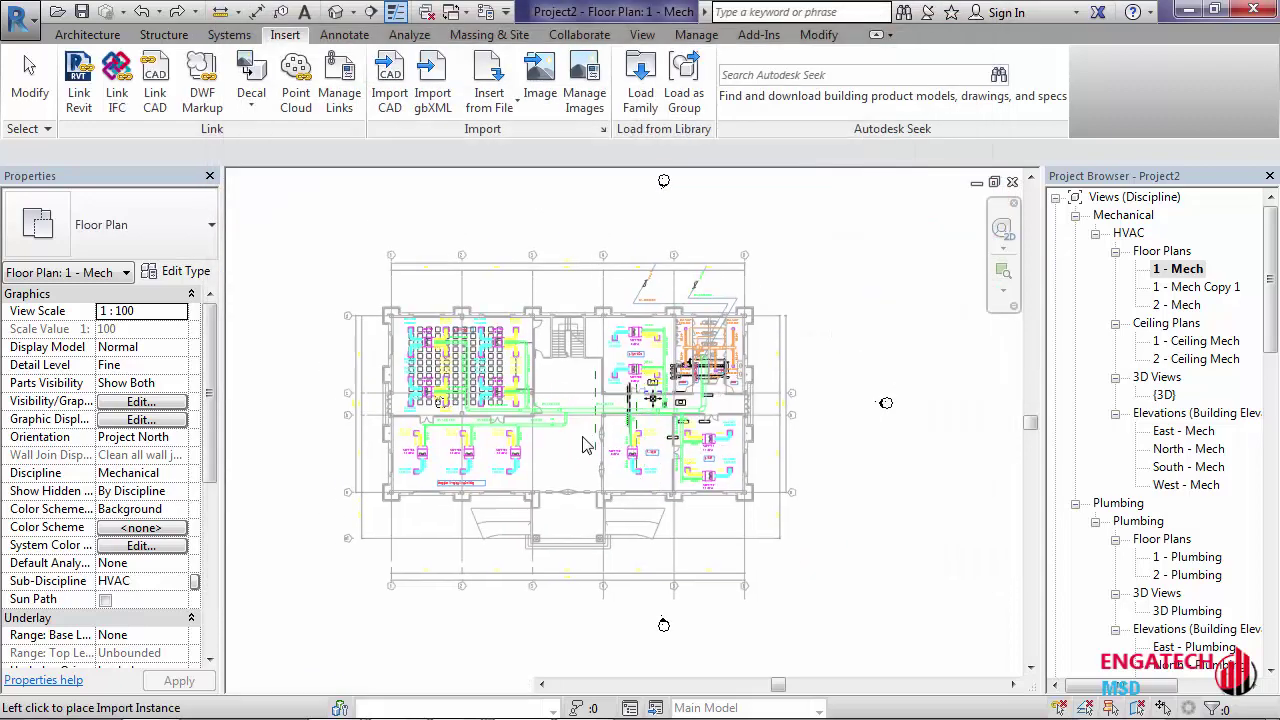
left_click(630, 426)
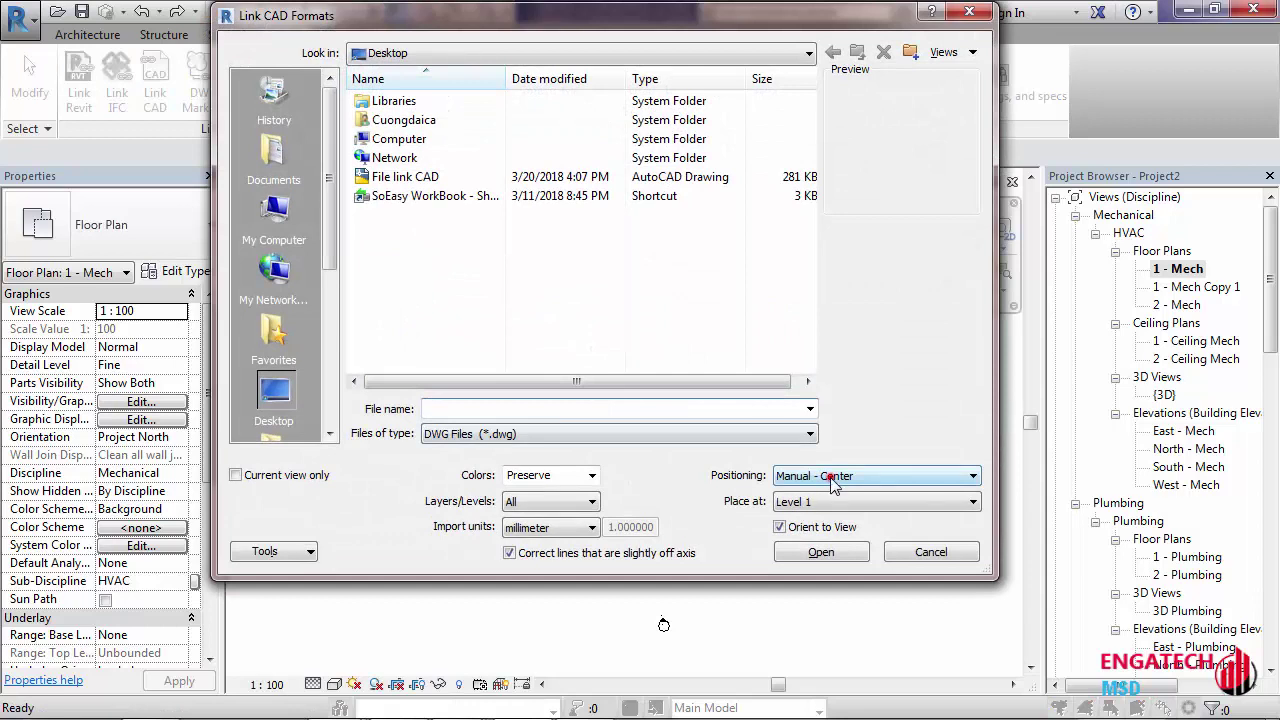
left_click(830, 478)
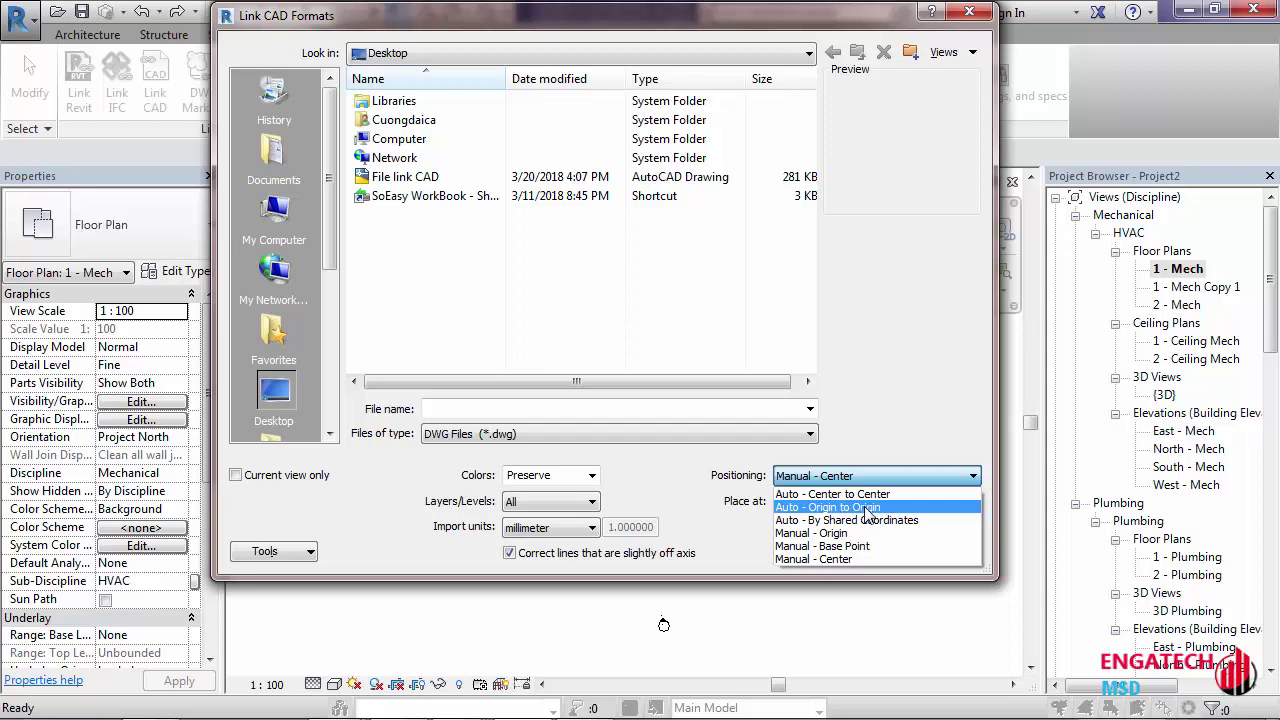
left_click(866, 508)
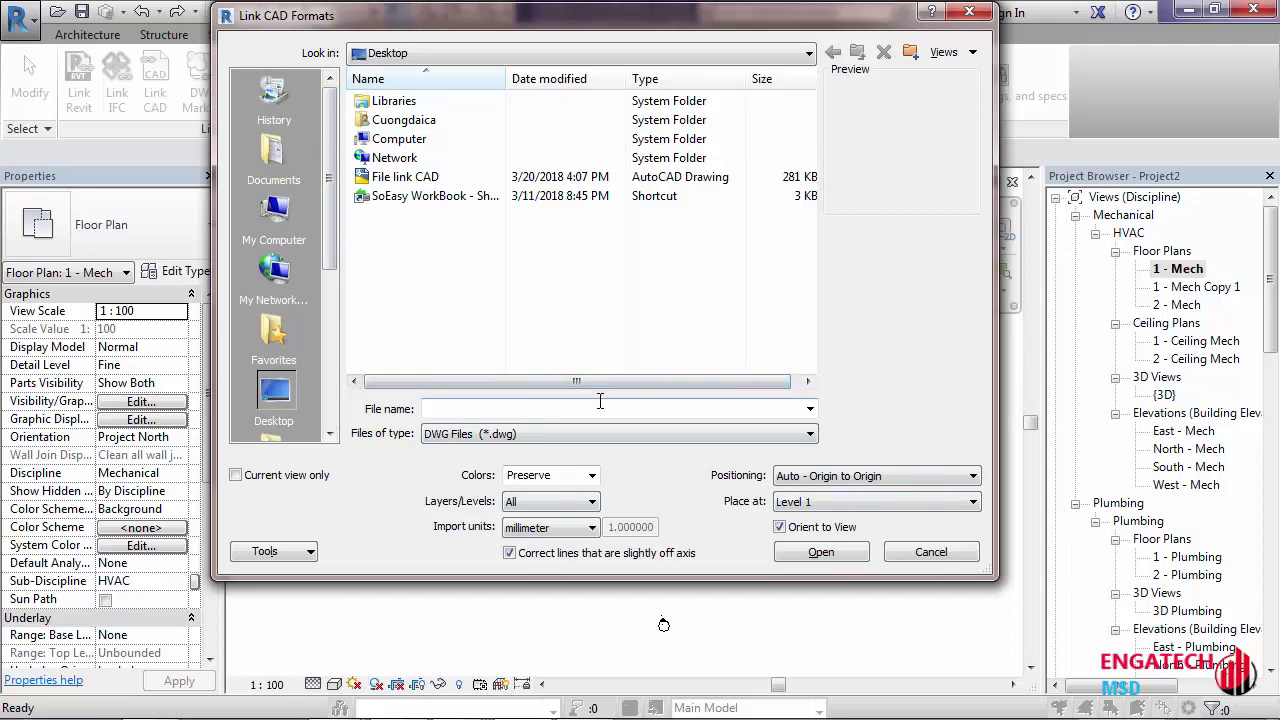
Review the Positioning options, then cancel Link CAD Formats without linking any drawing
left_click(801, 476)
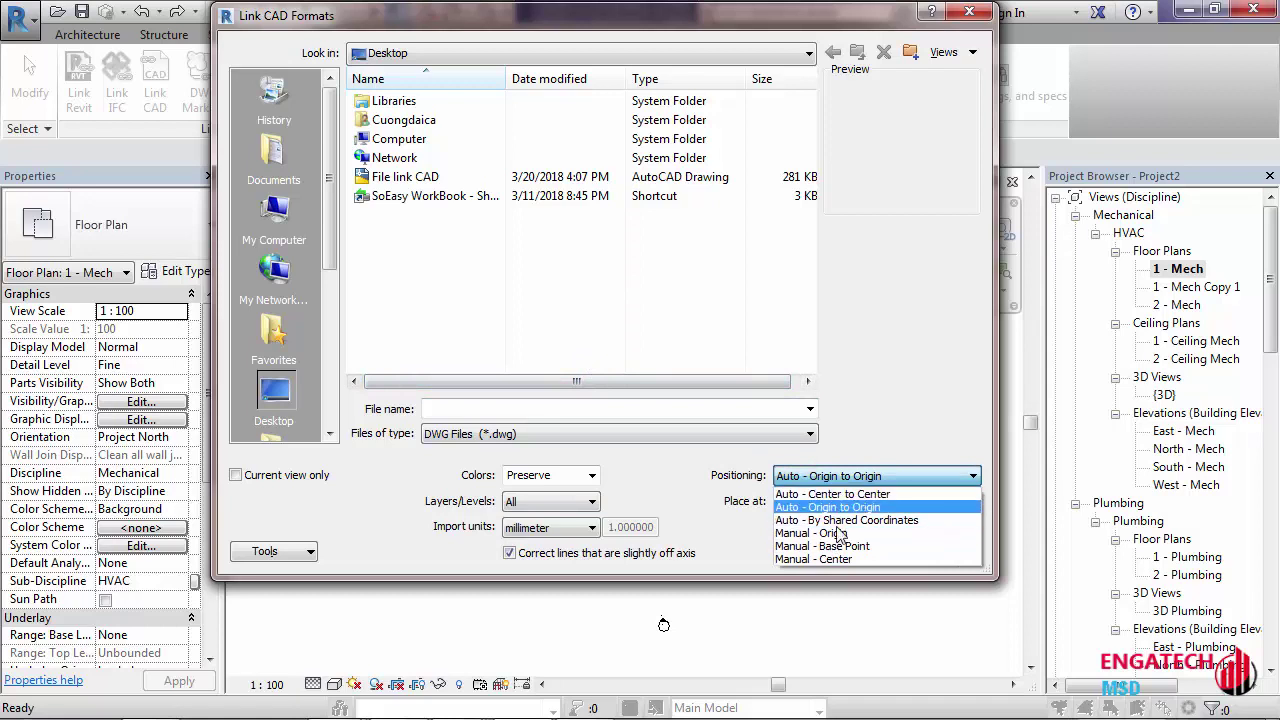
left_click(833, 478)
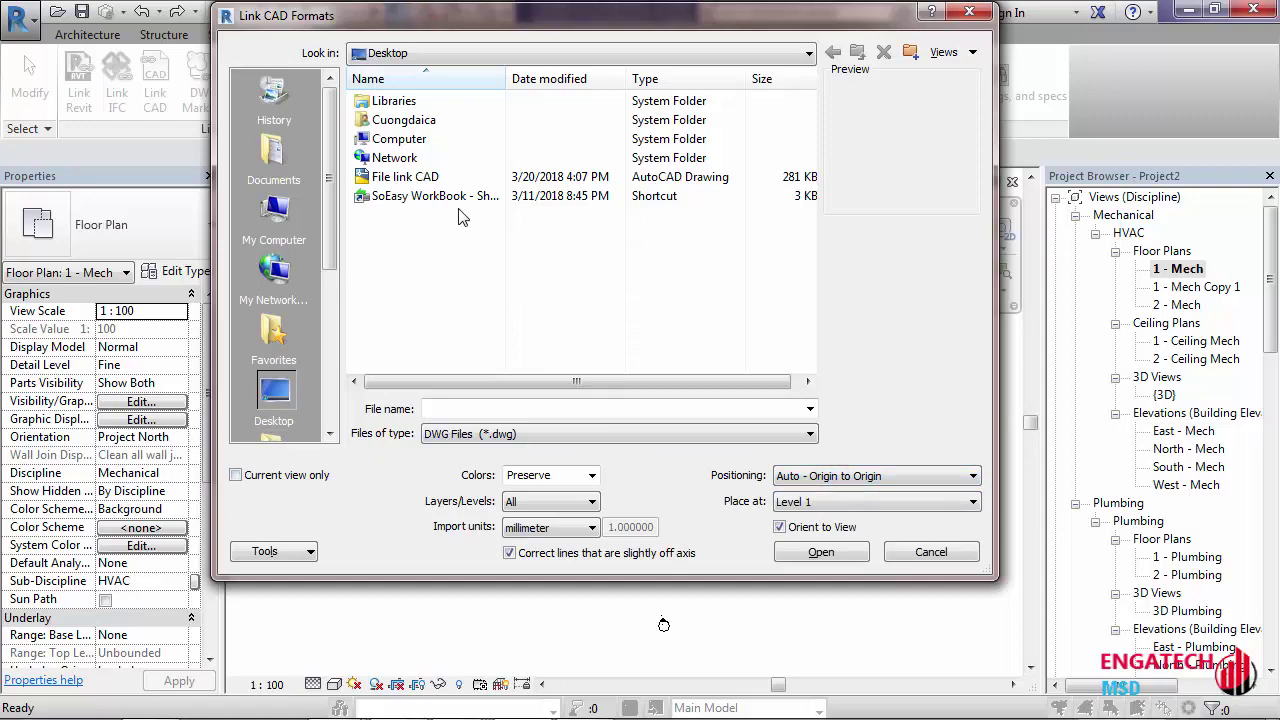
left_click(910, 558)
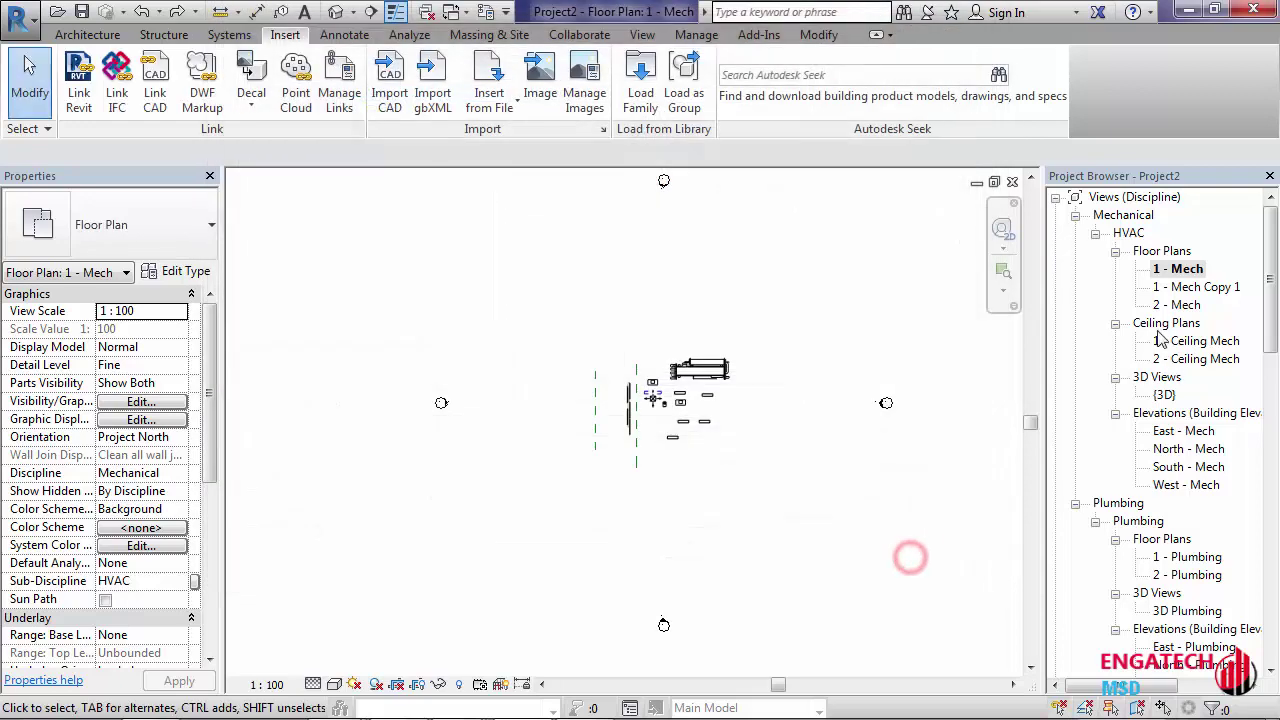
left_click(1180, 272)
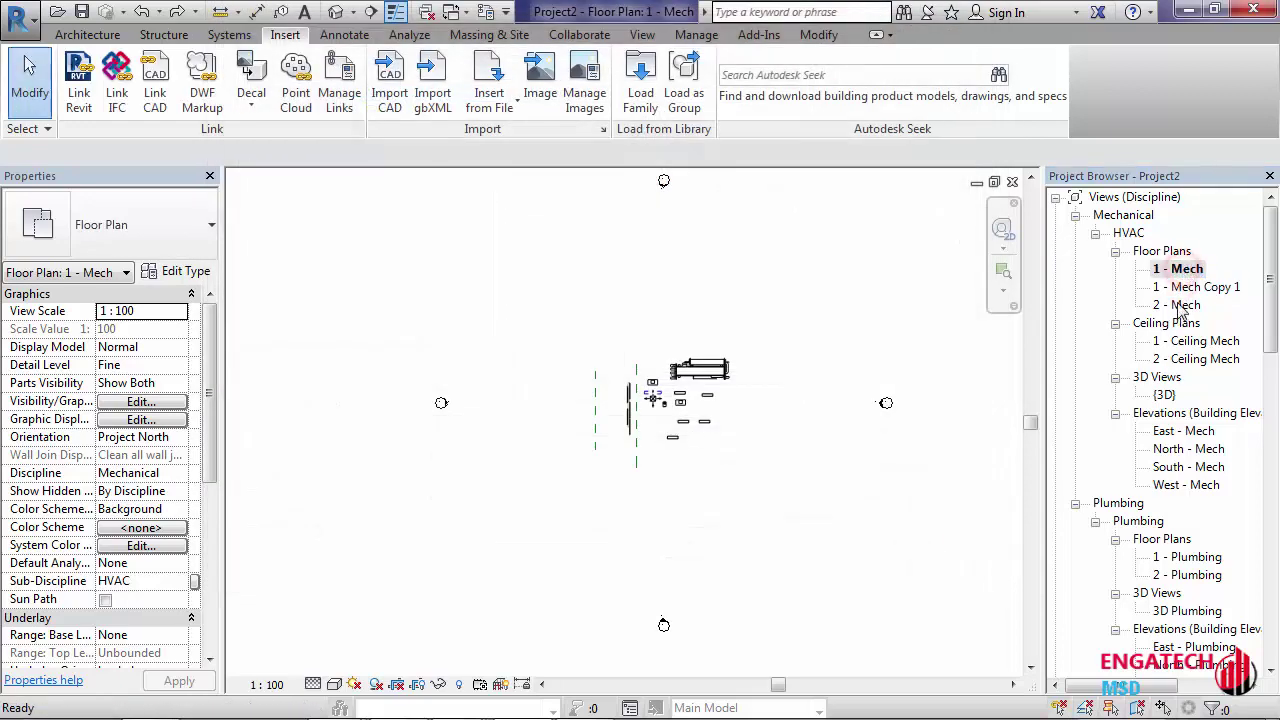
left_click(1185, 287)
Link the File link CAD drawing with Auto - Origin to Origin positioning
left_click(150, 100)
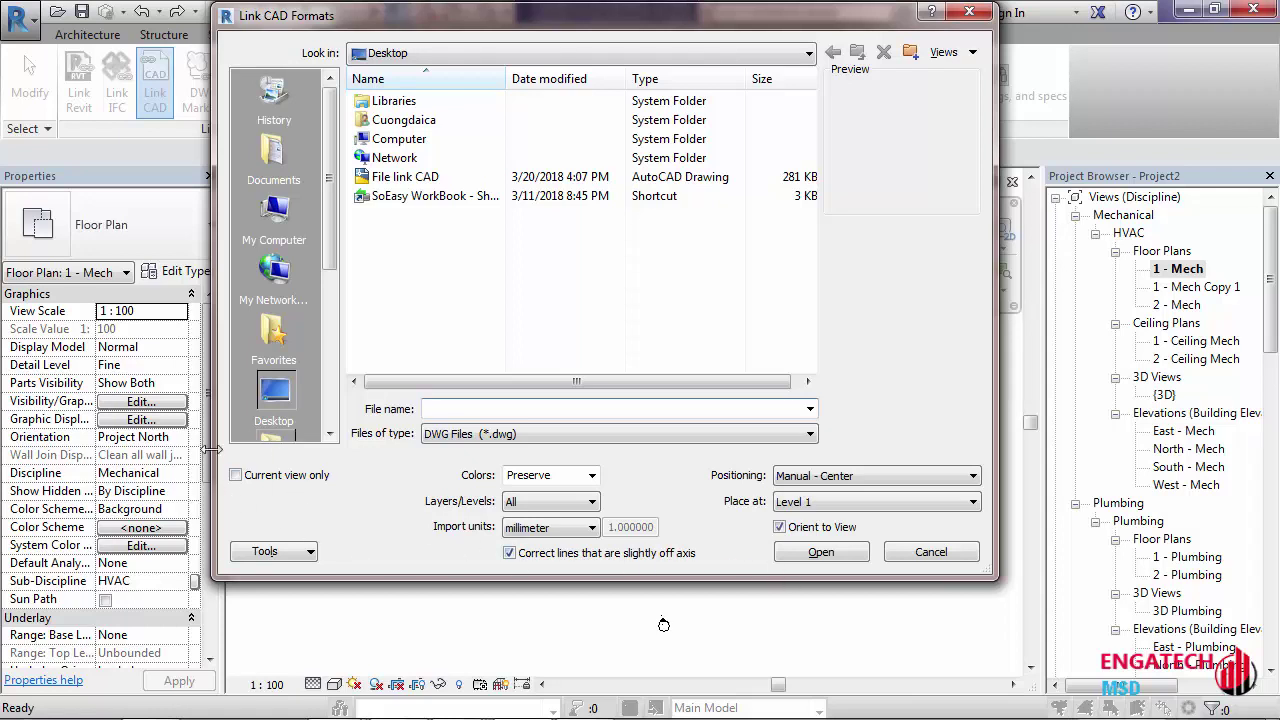
left_click(408, 178)
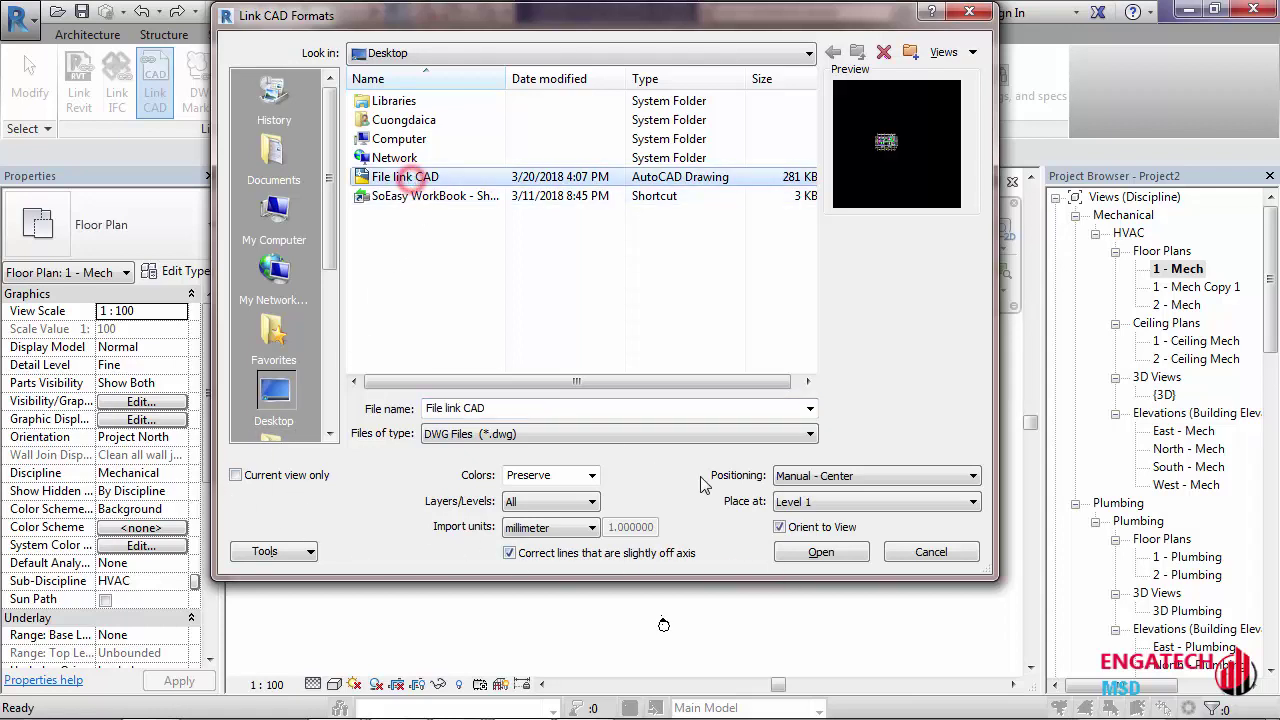
left_click(813, 477)
left_click(815, 506)
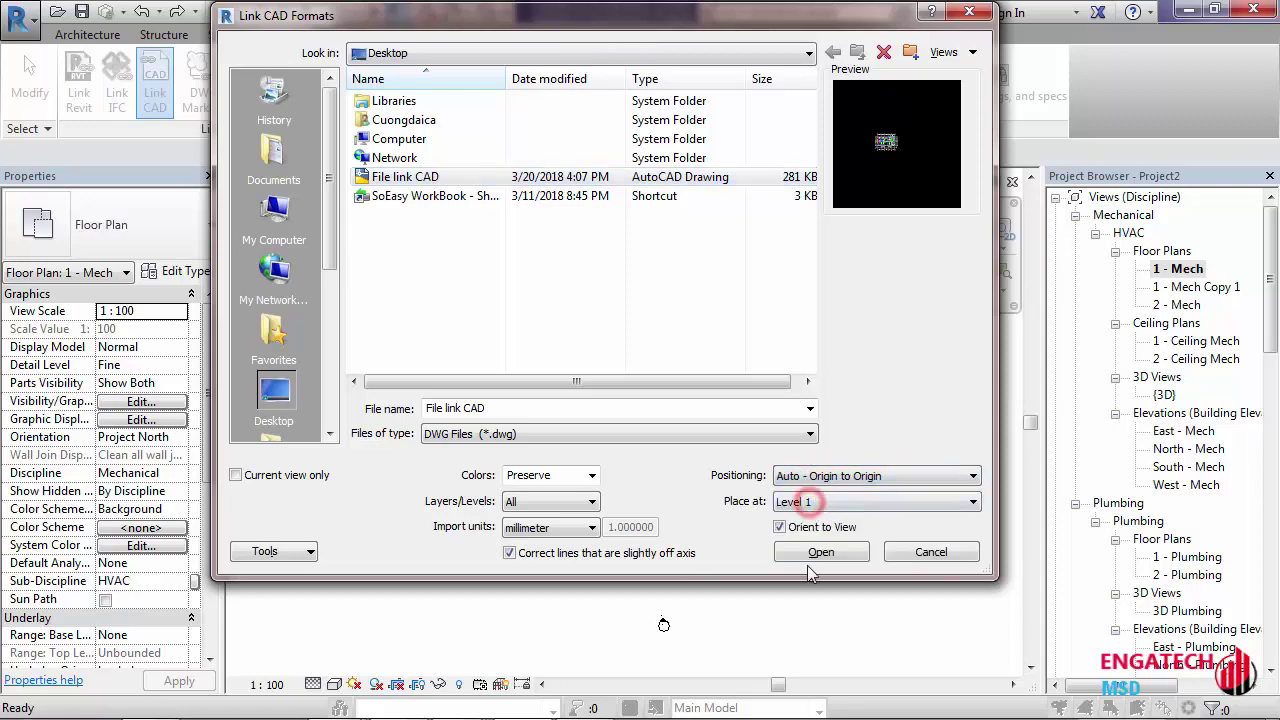
left_click(815, 551)
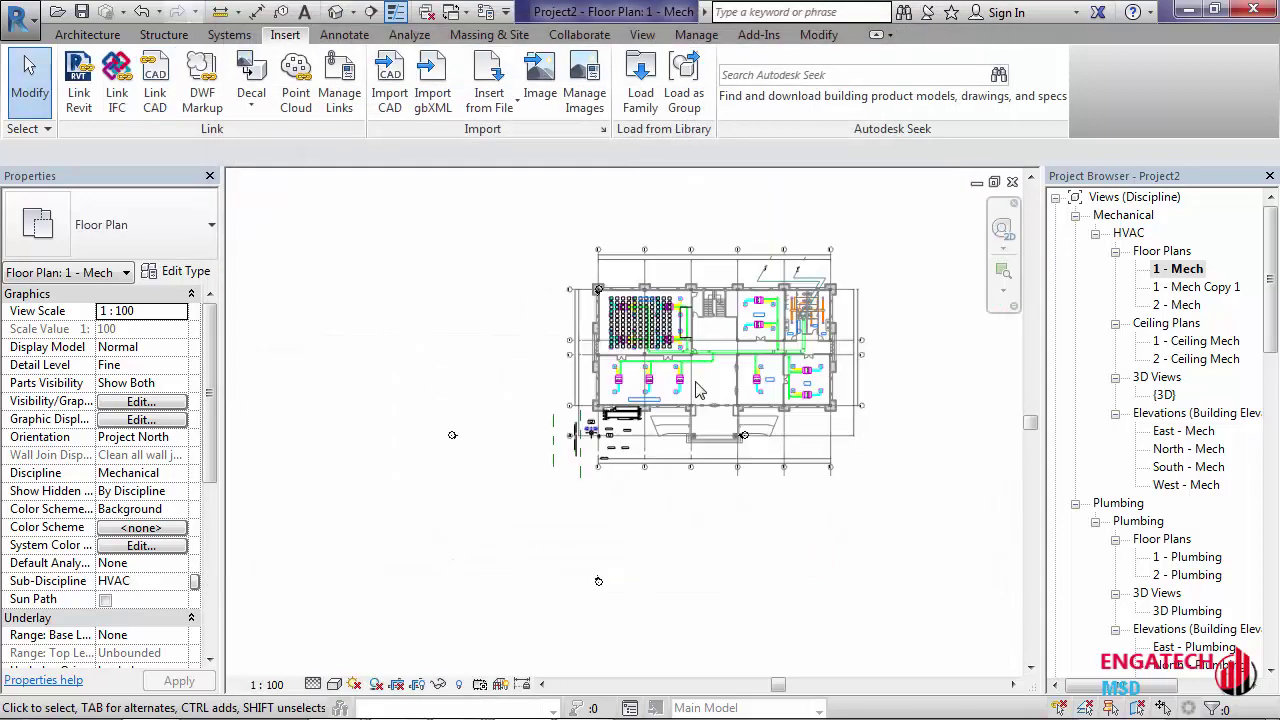
Switch between 1 - Mech and 1 - Mech Copy 1 to confirm both show the linked drawing
double_click(1190, 287)
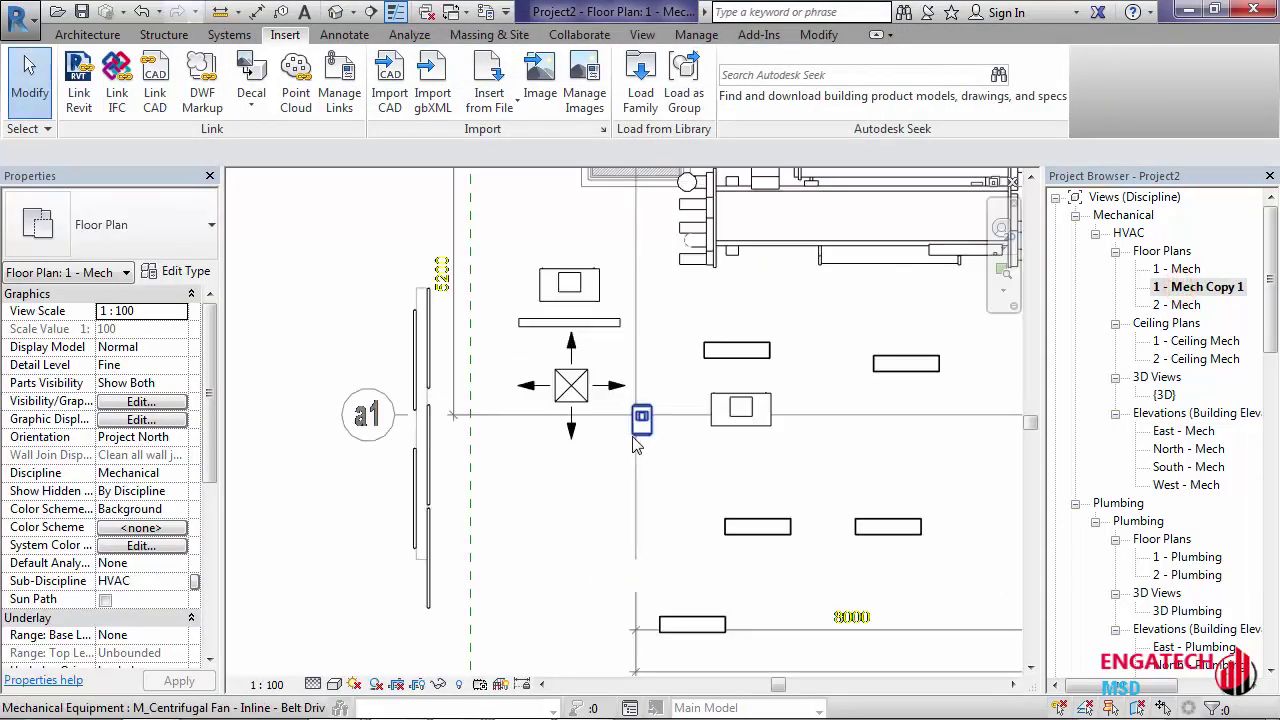
scroll(630, 445, "down", 5)
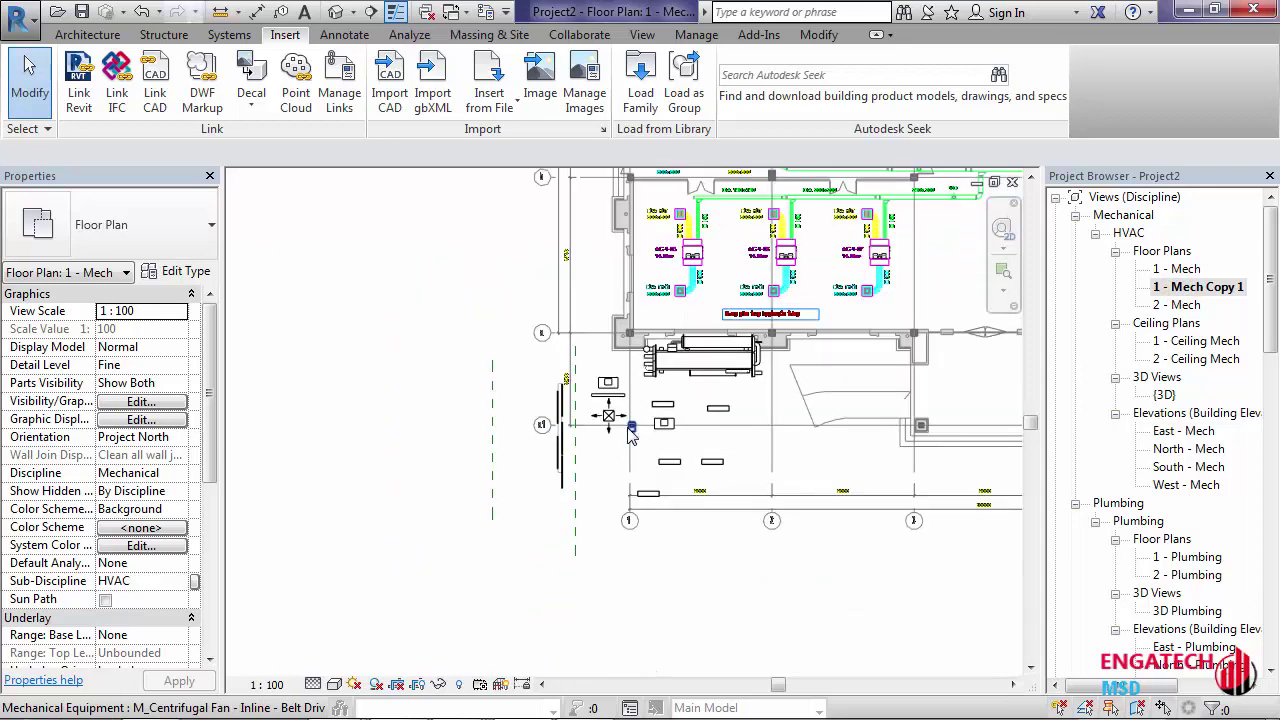
double_click(1183, 270)
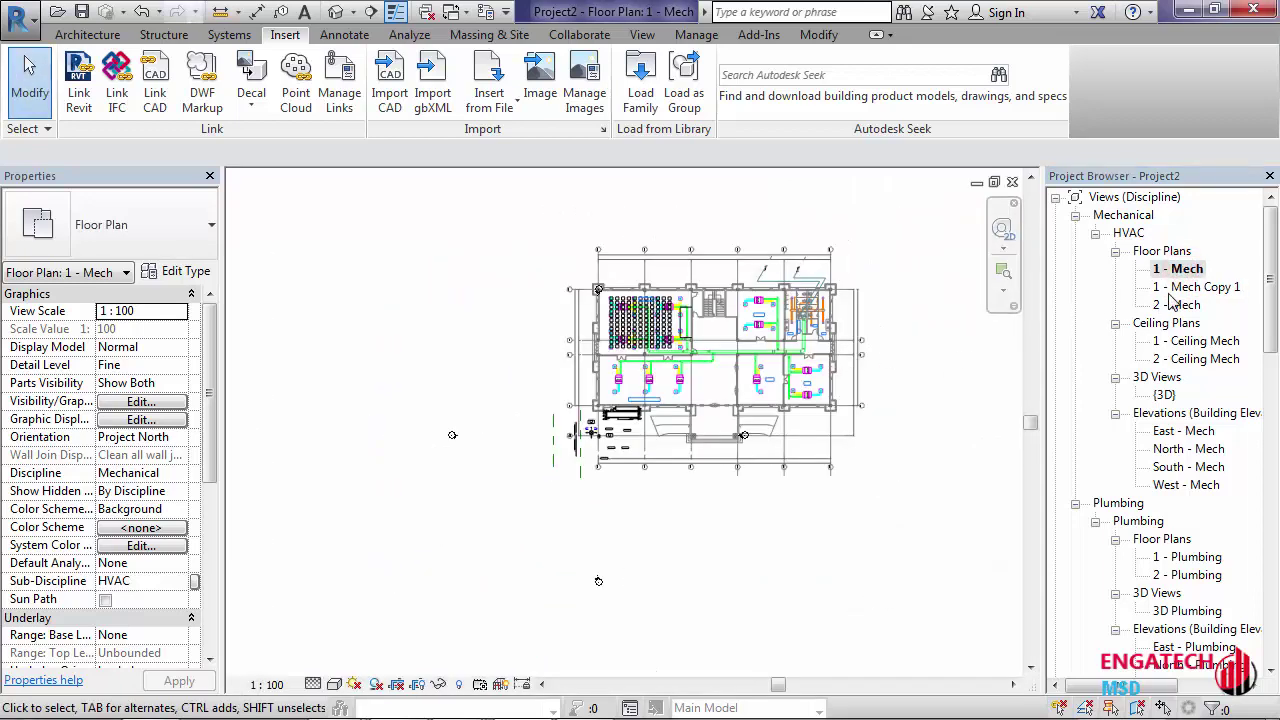
double_click(1190, 287)
double_click(1172, 269)
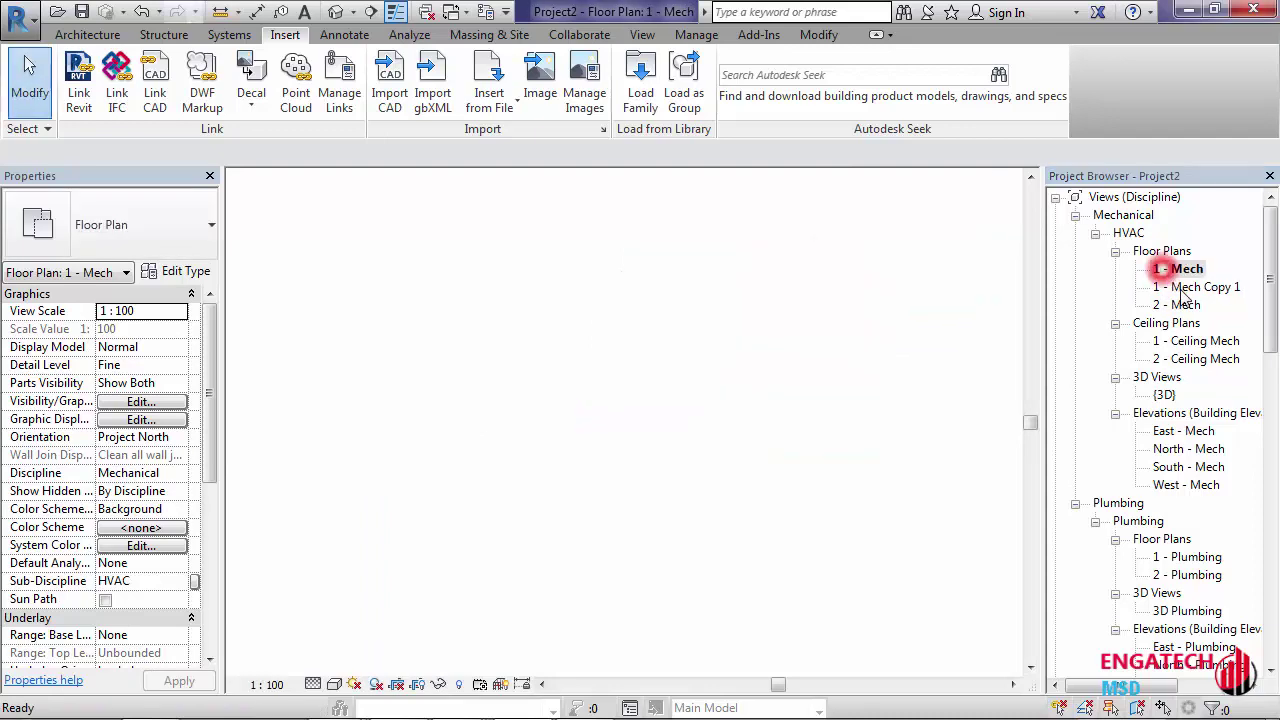
double_click(1186, 287)
double_click(1176, 269)
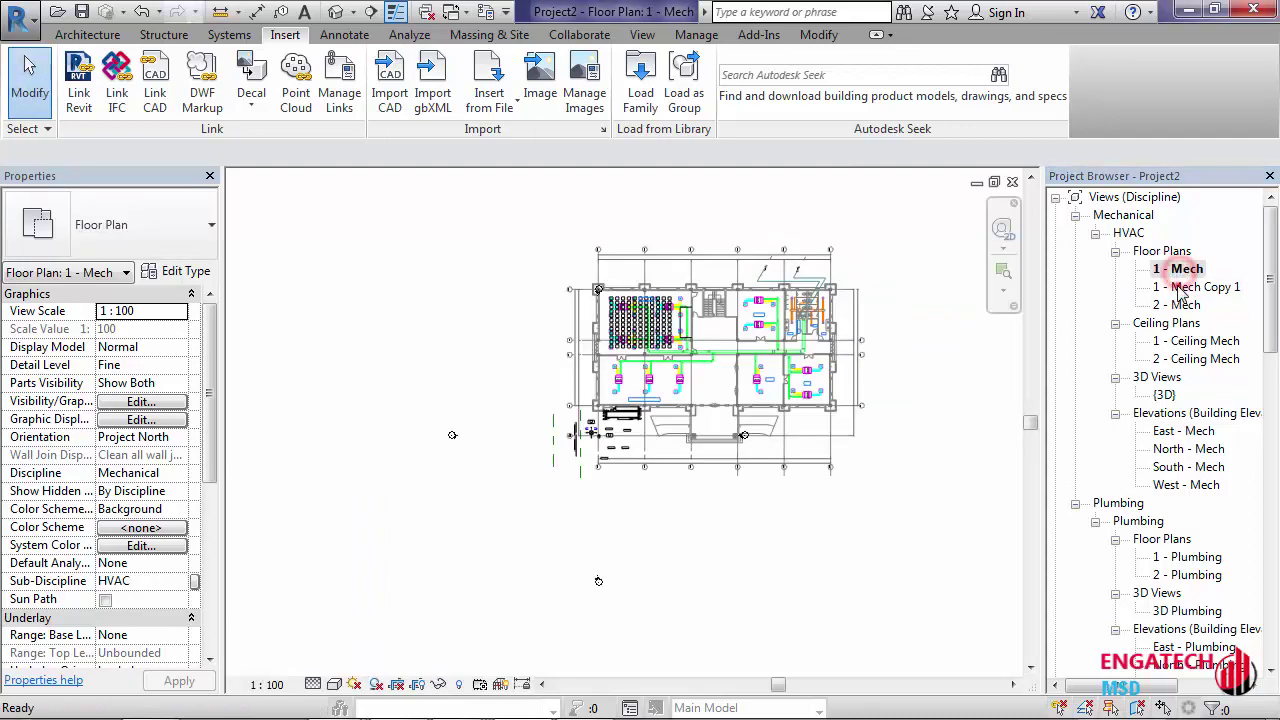
double_click(1188, 287)
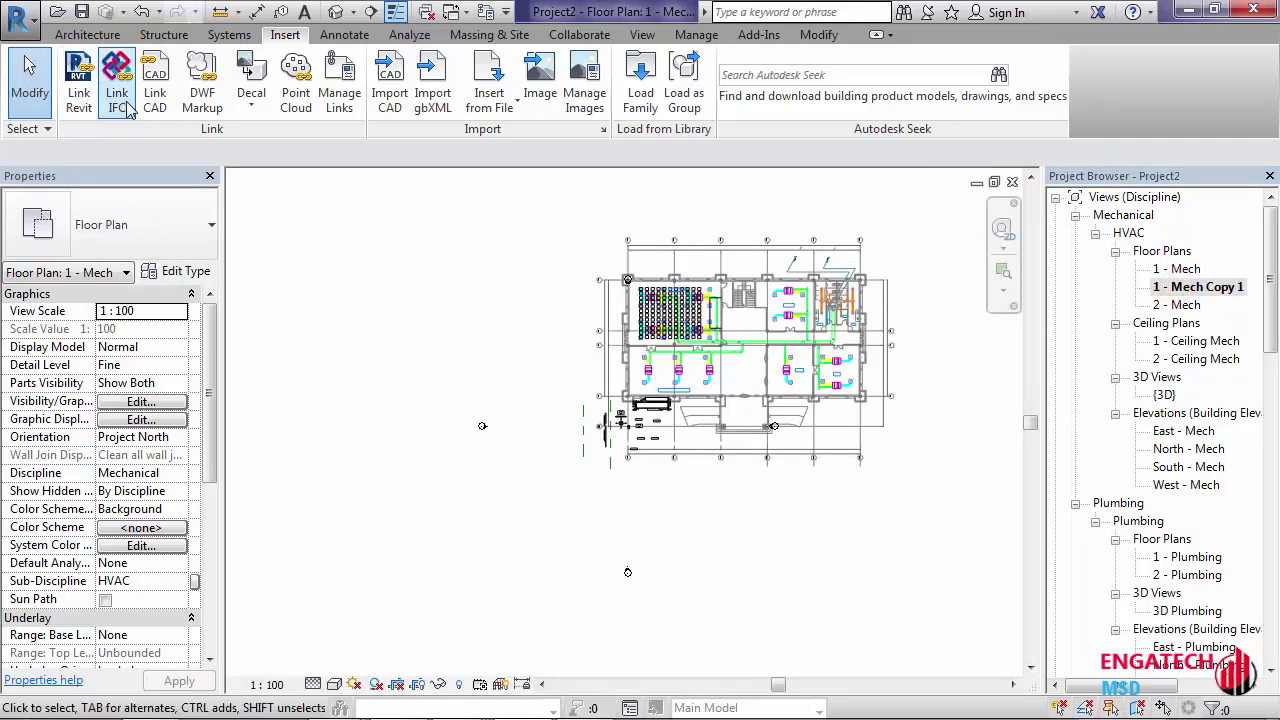
Orbit the linked plan in the default 3D view, then return to 1 - Mech
left_click(155, 92)
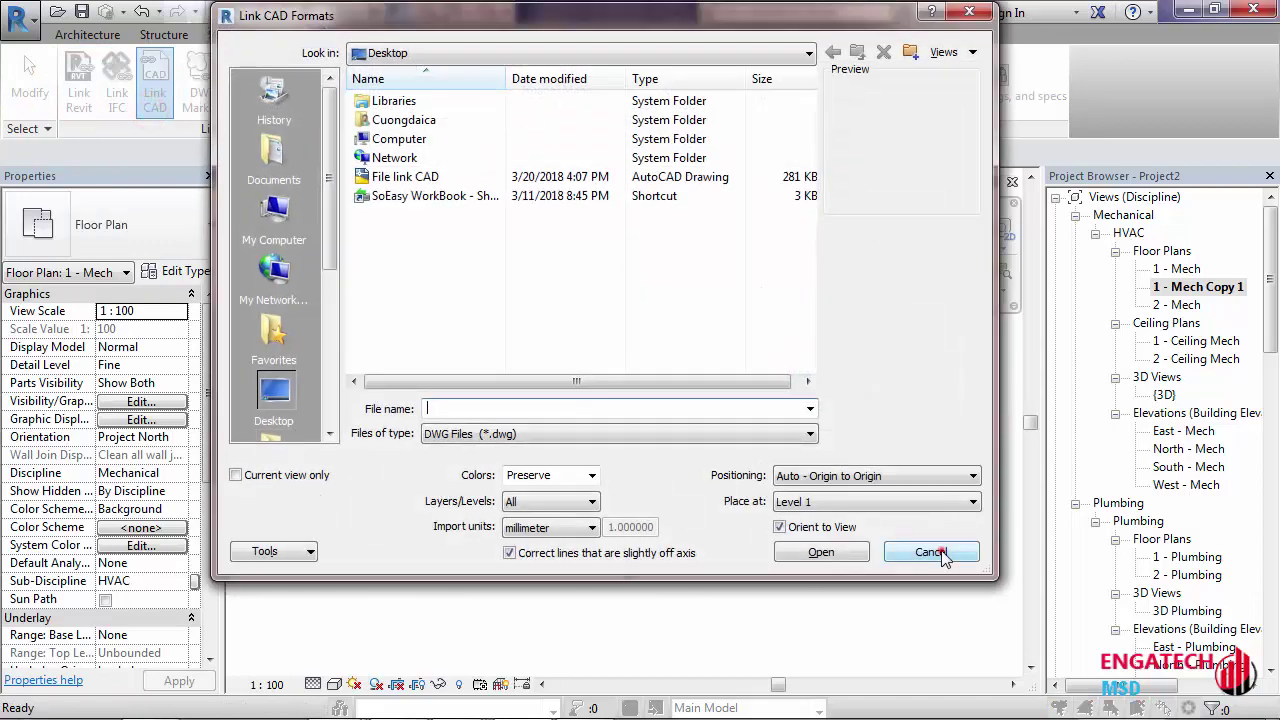
left_click(940, 555)
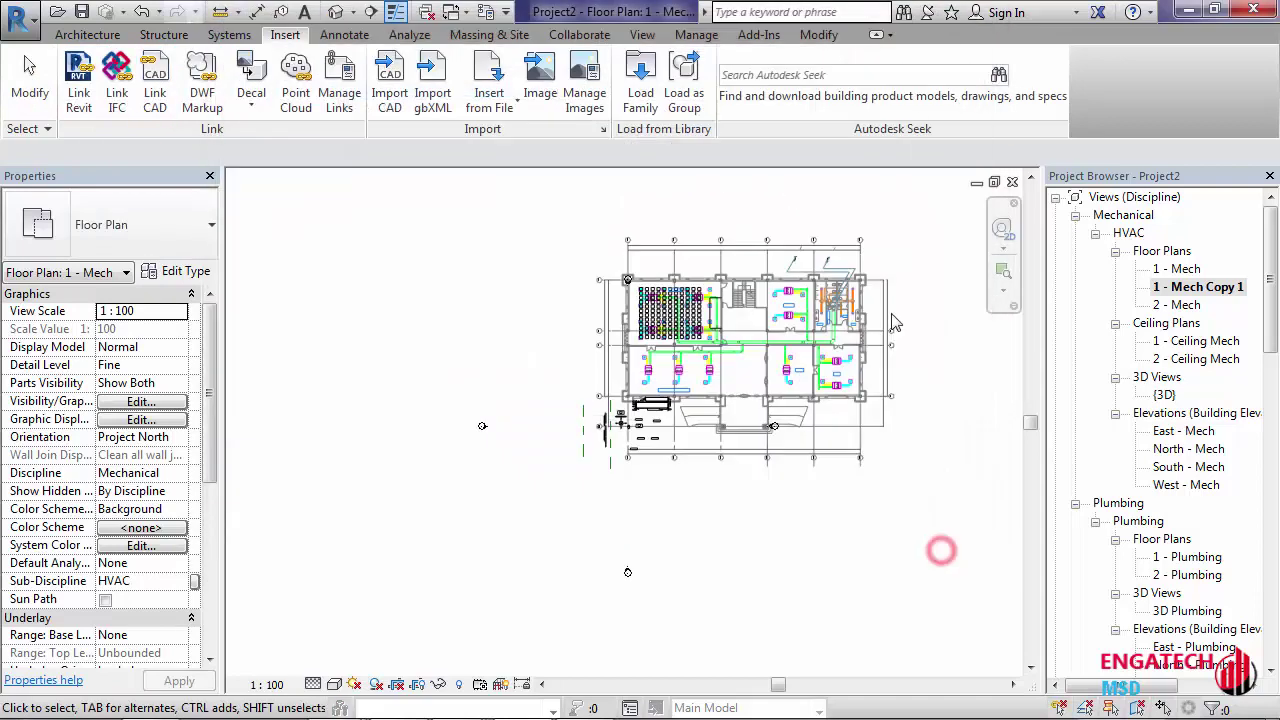
double_click(1205, 290)
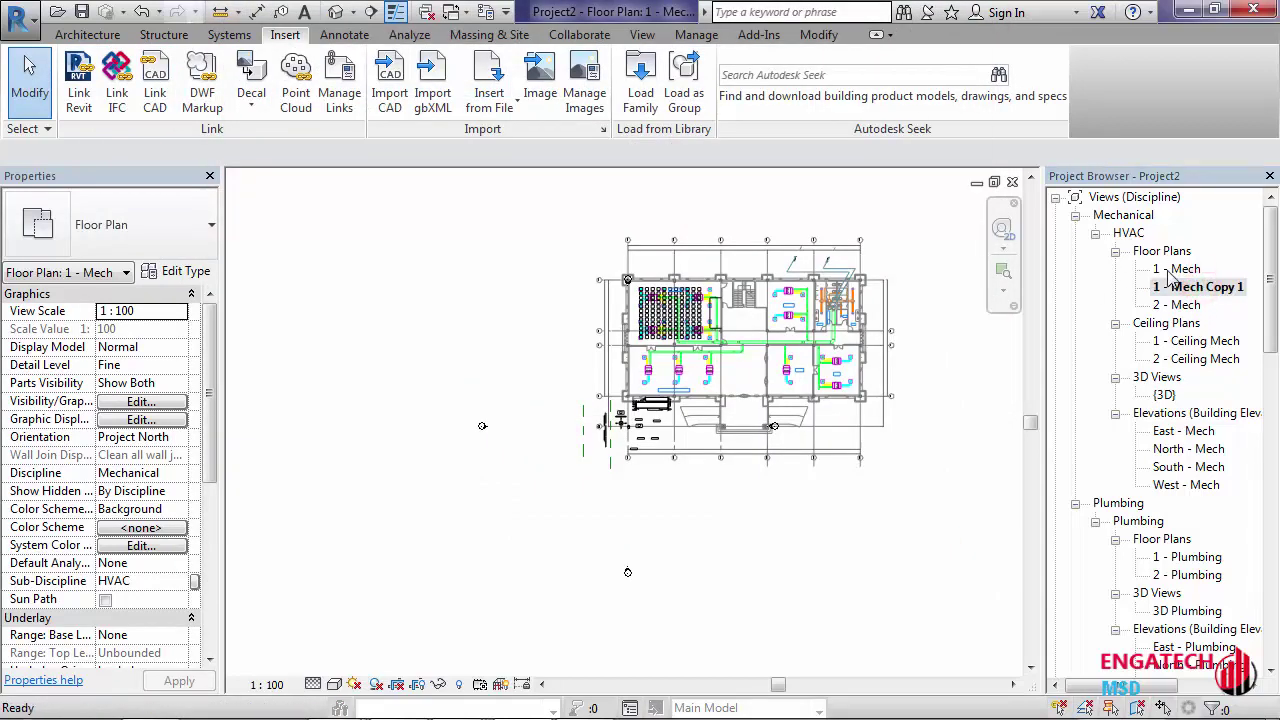
left_click(336, 12)
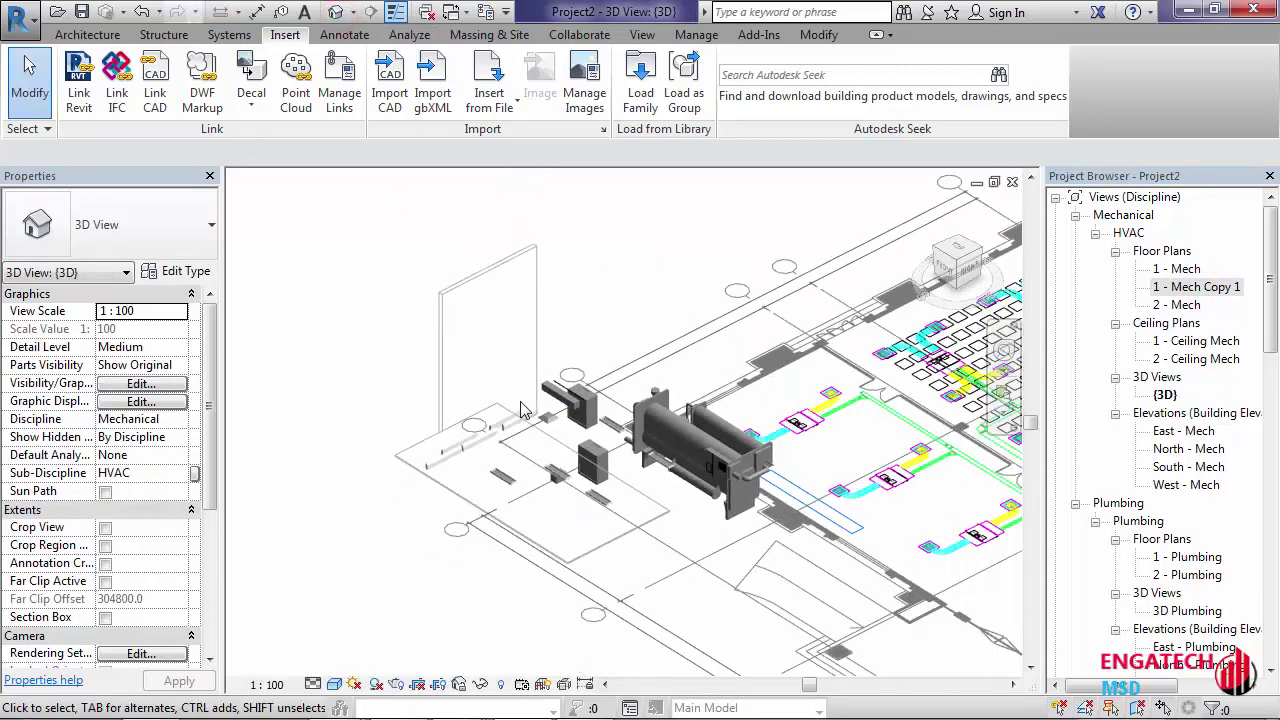
scroll(520, 410, "down", 3)
mouse_move(520, 410)
middle_mouse_down("shift")
mouse_move(624, 422)
mouse_move(620, 455)
middle_mouse_up("shift")
scroll(624, 422, "up", 3)
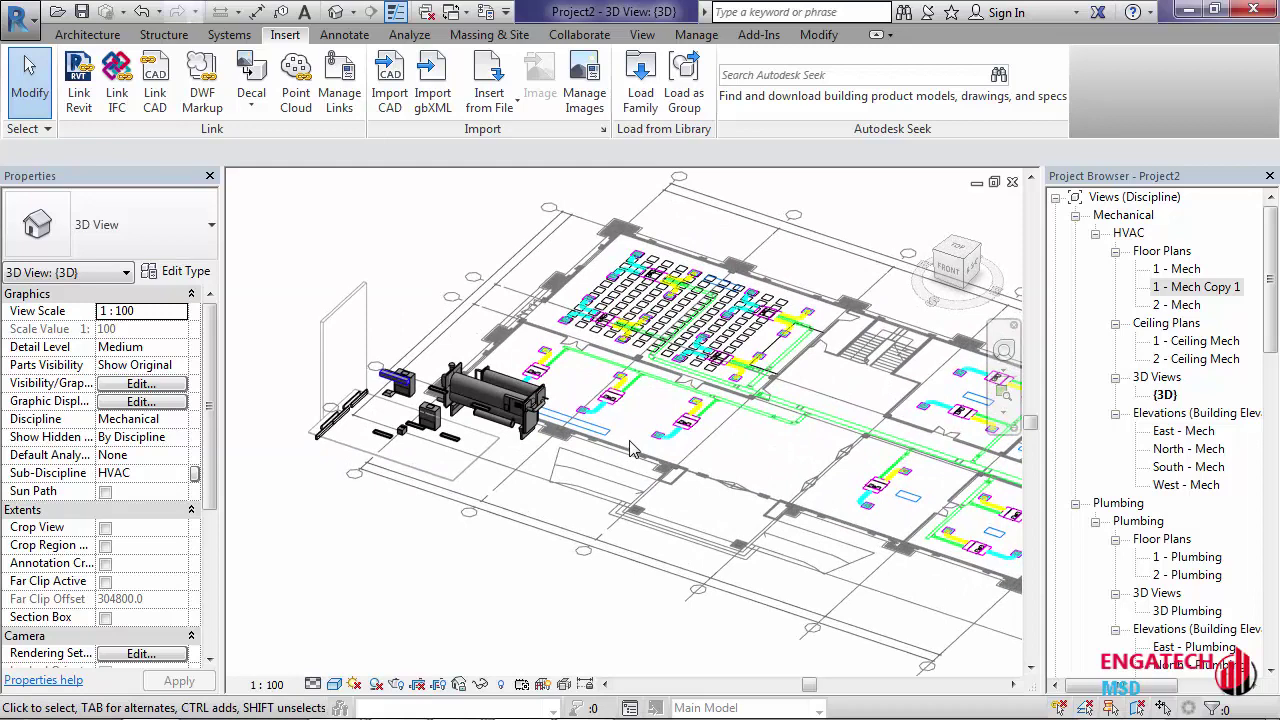
double_click(1172, 270)
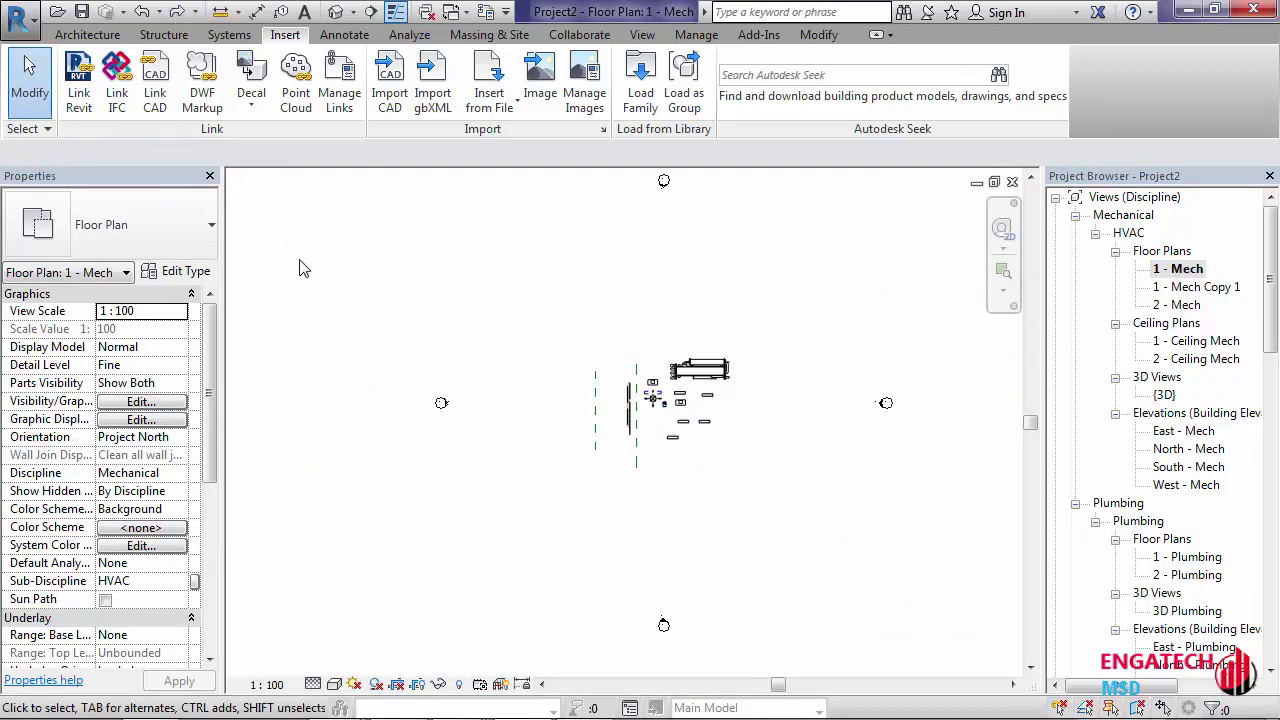
Re-link File link CAD origin to origin with Current view only ticked
left_click(151, 110)
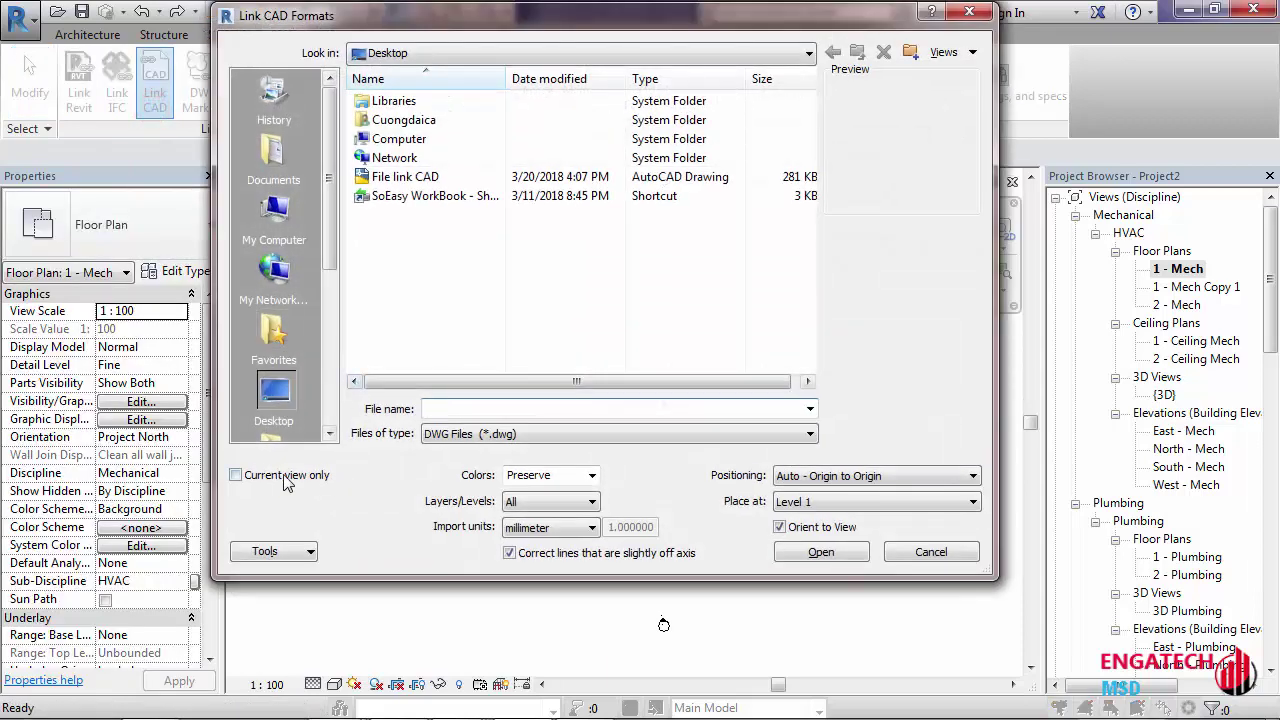
left_click(262, 476)
left_click(405, 177)
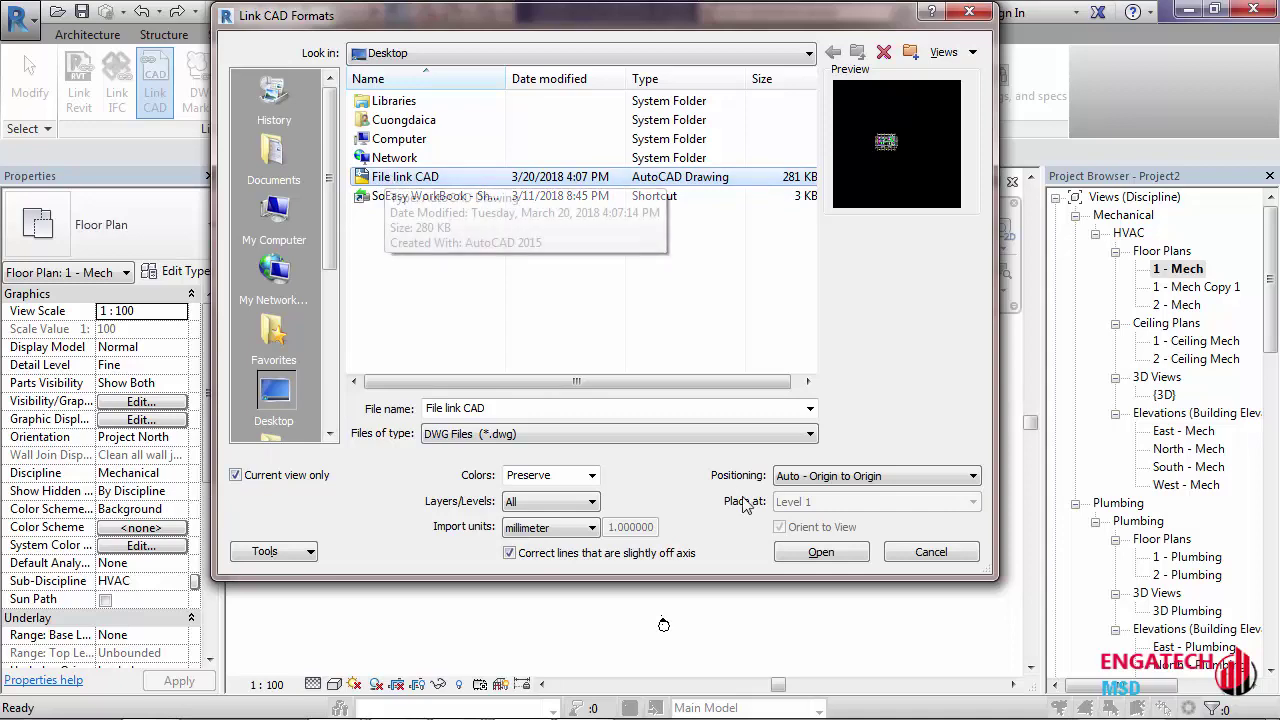
left_click(815, 552)
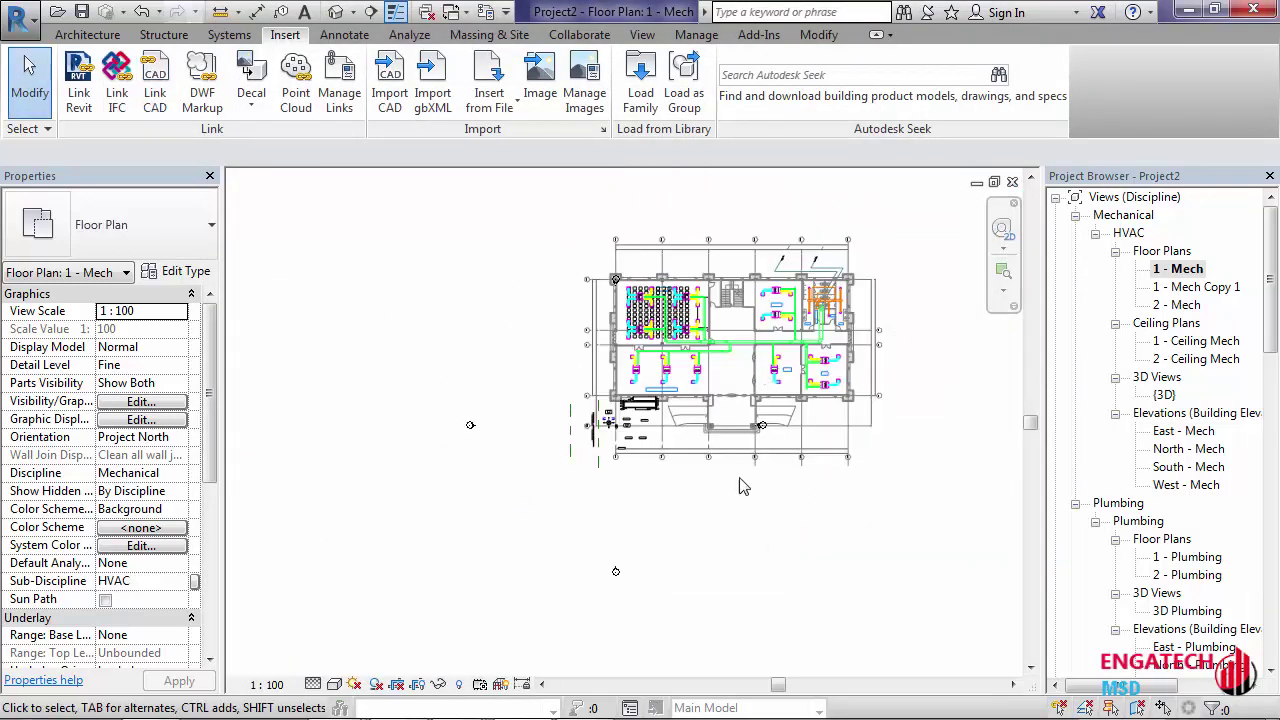
Check 1 - Mech Copy 1 and the 3D view lack the link, then reopen Link CAD from 1 - Mech
double_click(1194, 288)
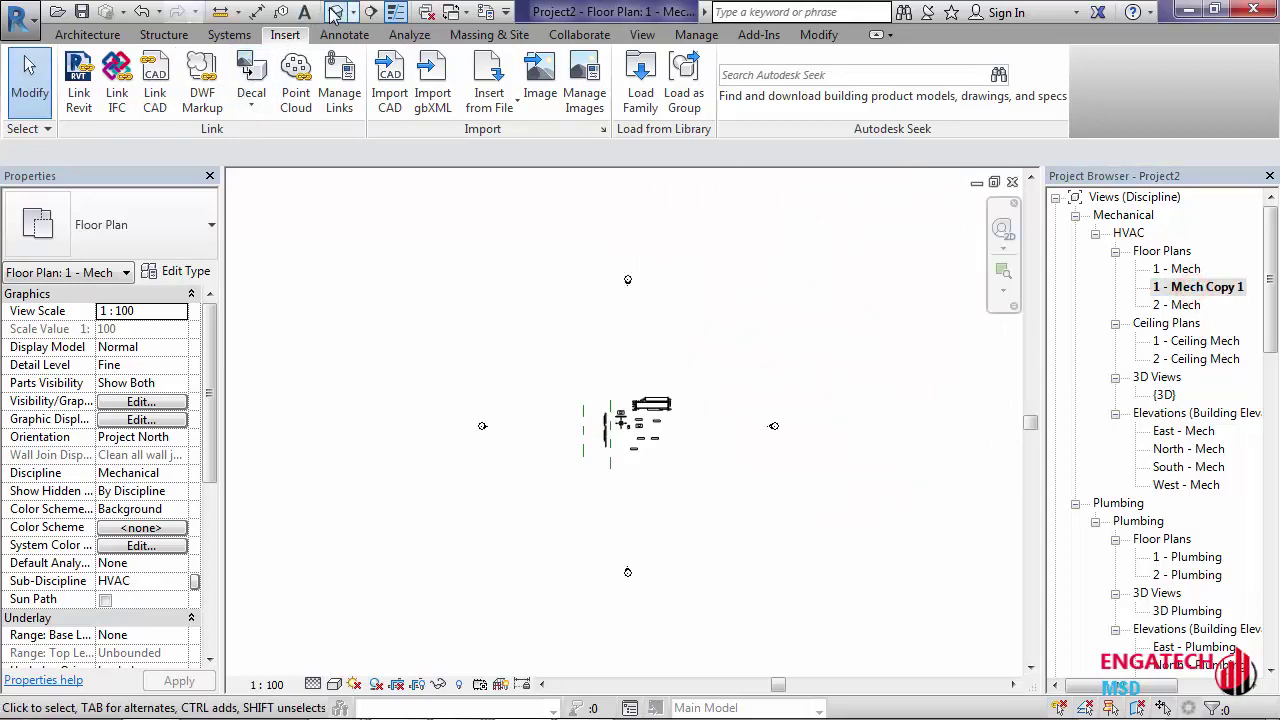
left_click(336, 11)
double_click(1176, 269)
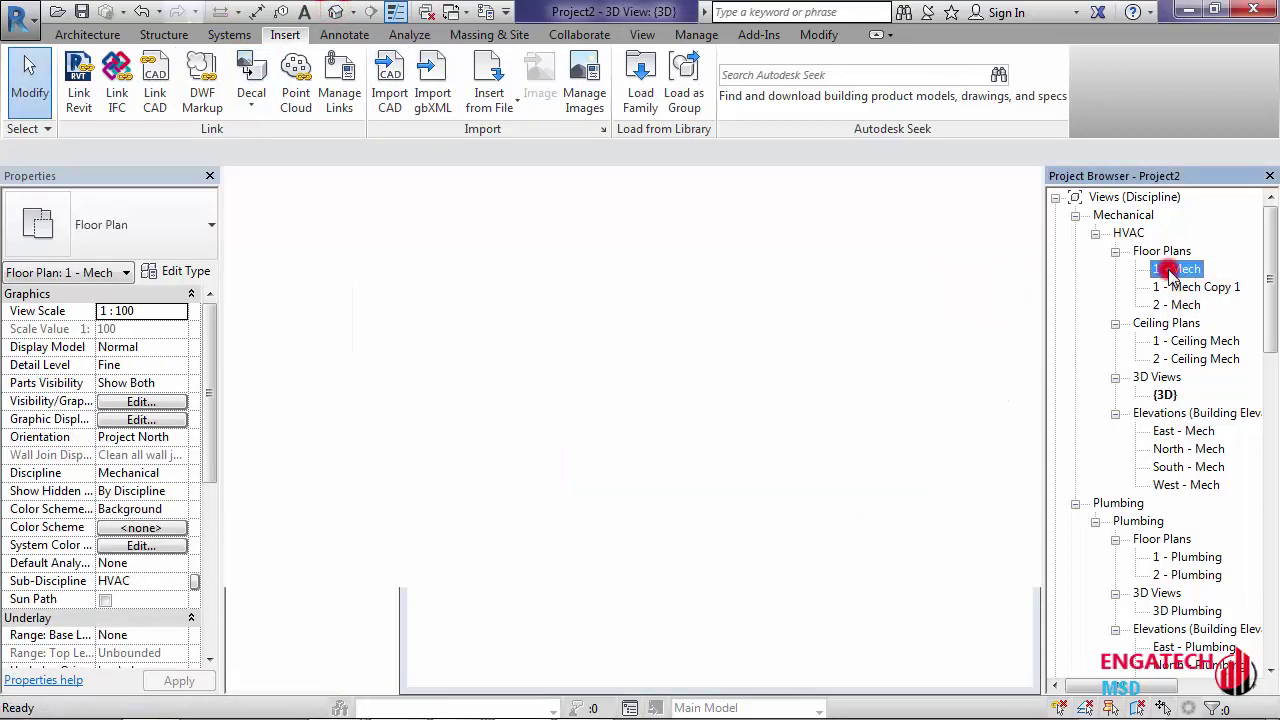
left_click(155, 85)
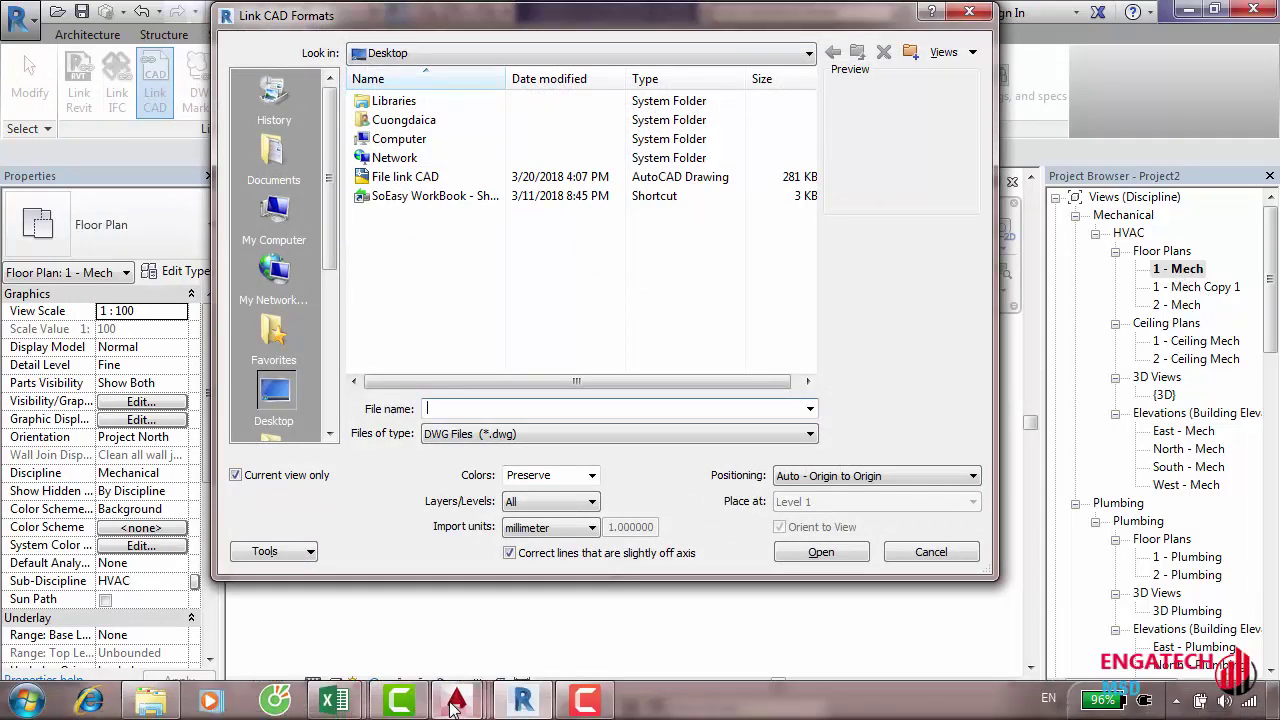
Switch to AutoCAD and zoom out to show the three HVAC floor plans
mouse_move(456, 702)
left_click(476, 592)
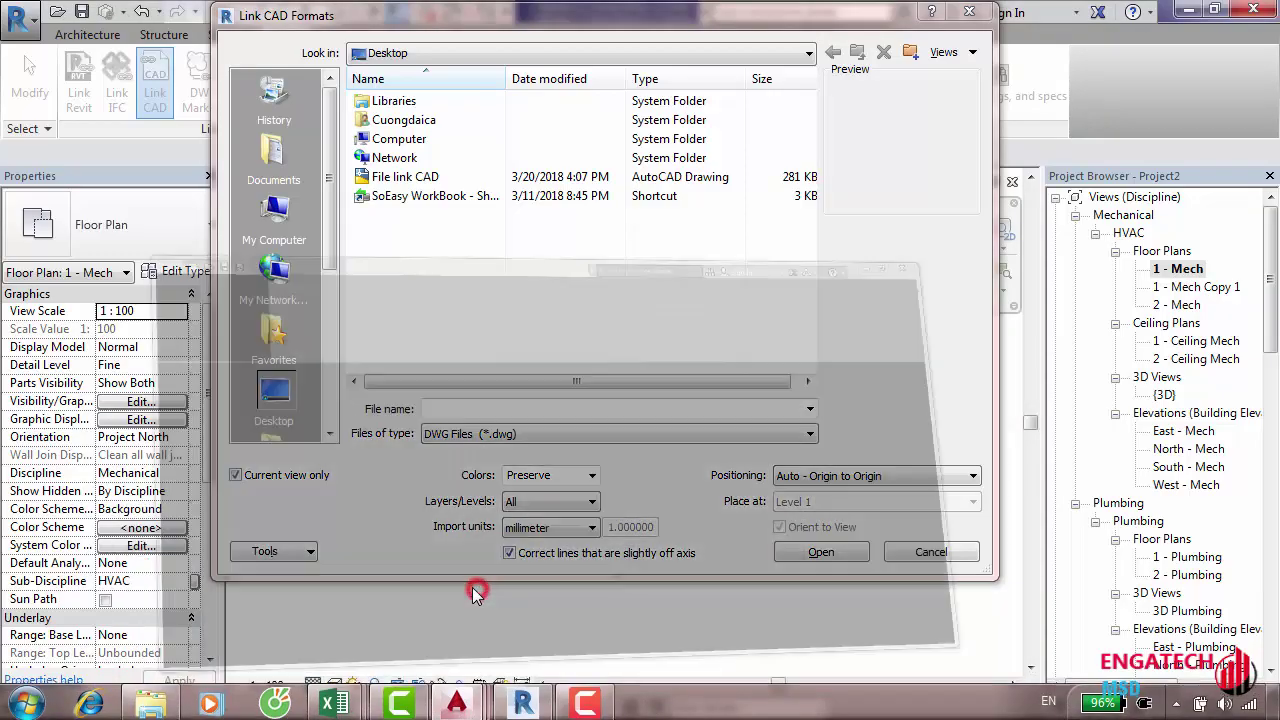
scroll(543, 428, "down", 2)
scroll(623, 409, "down", 2)
scroll(727, 410, "up", 2)
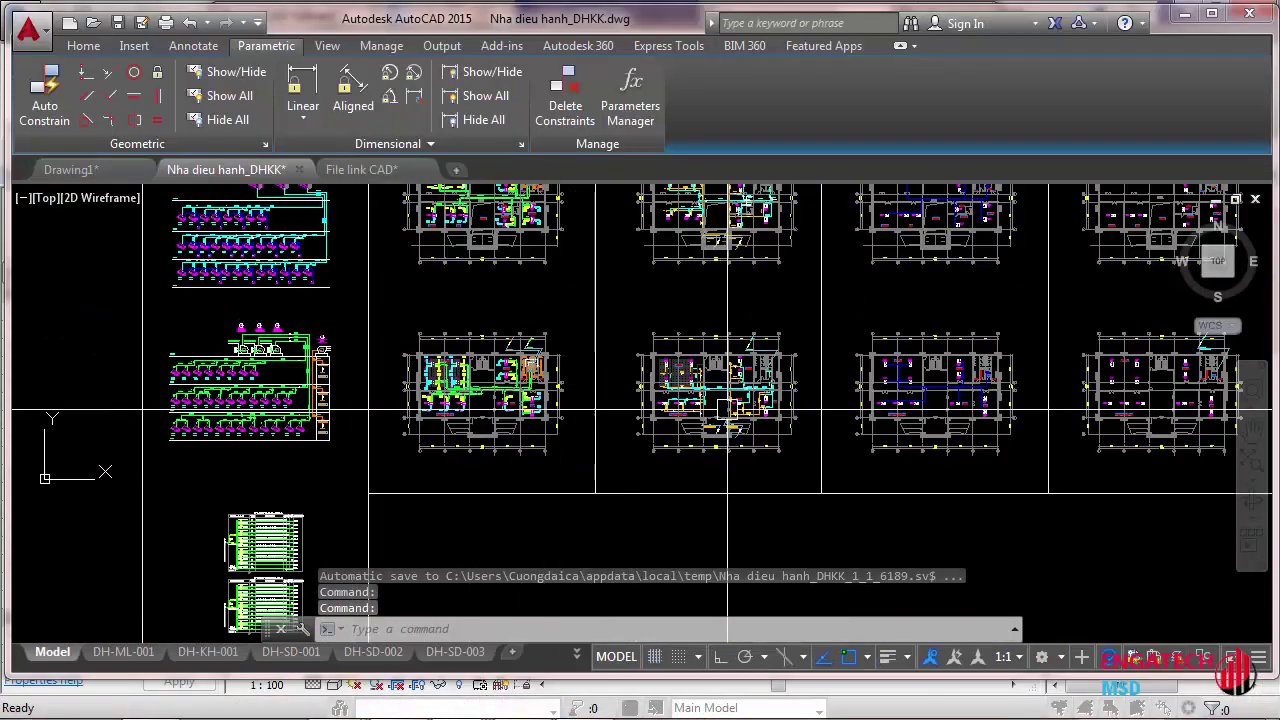
scroll(558, 405, "up", 4)
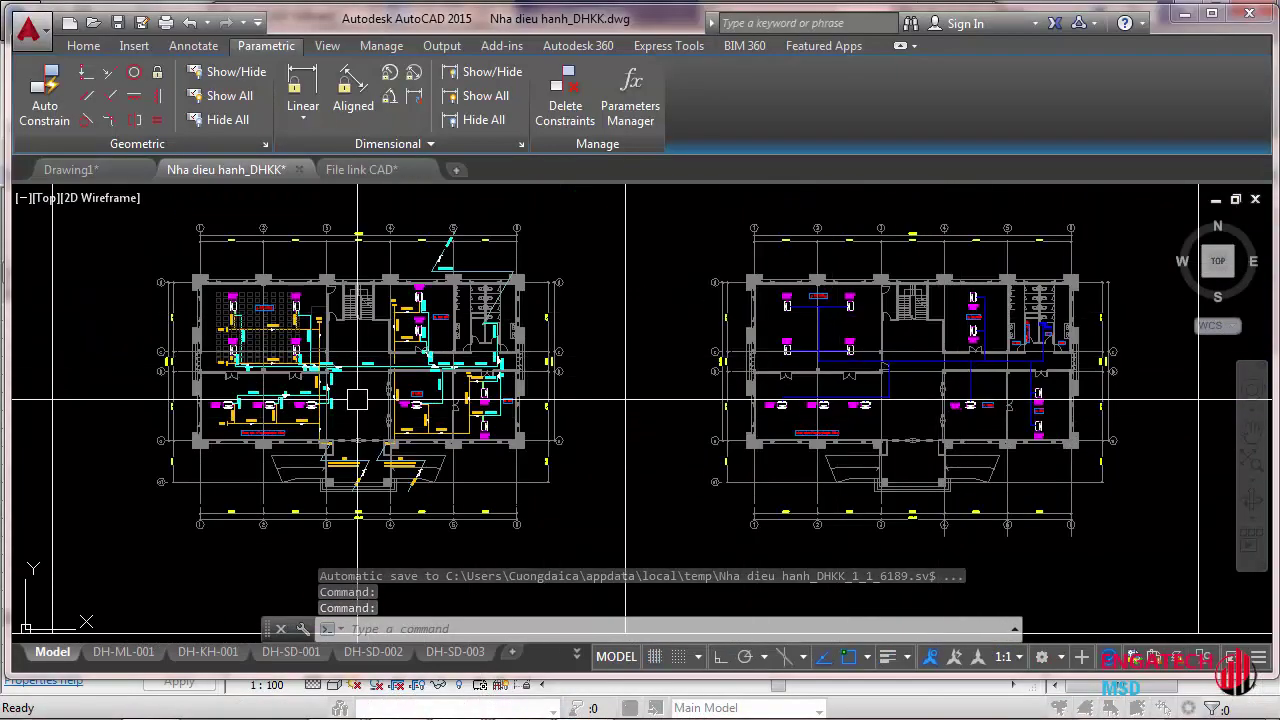
scroll(357, 400, "down", 2)
middle_click_drag(213, 430, 600, 413)
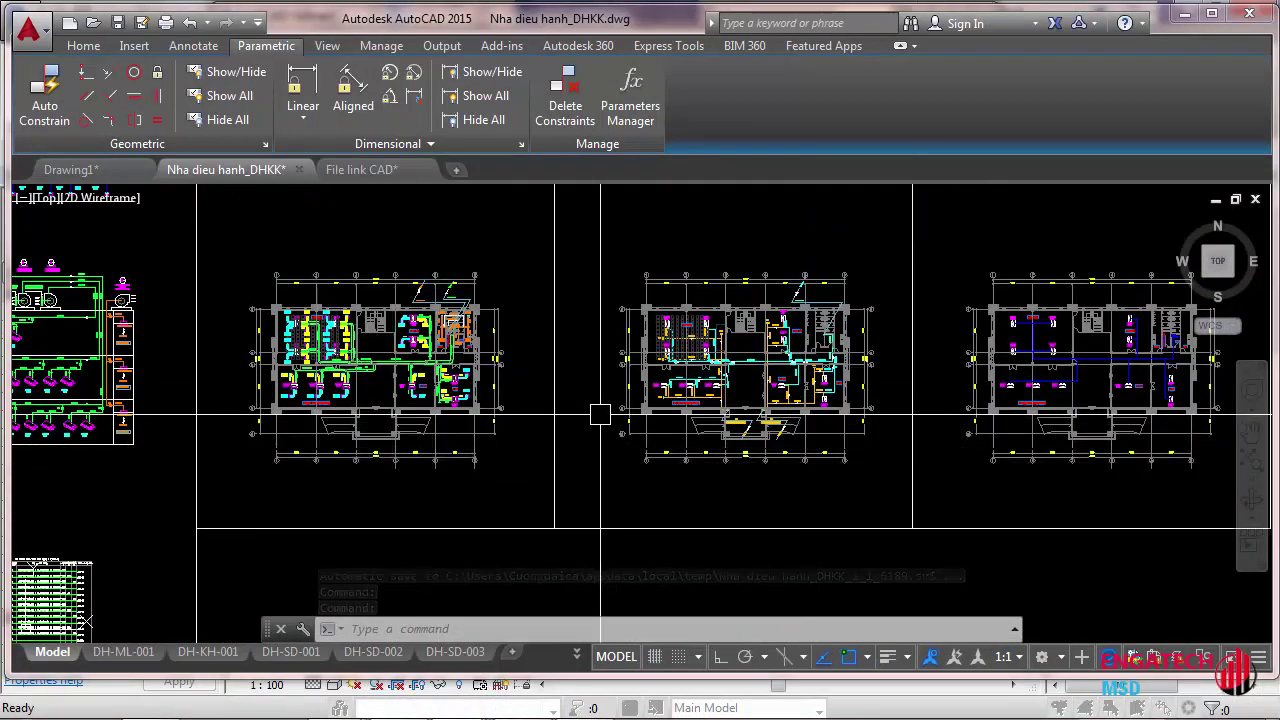
Cancel the started selection with Esc and return to Revit's Link CAD Formats dialog
left_click_drag(214, 234, 540, 471)
key("Escape")
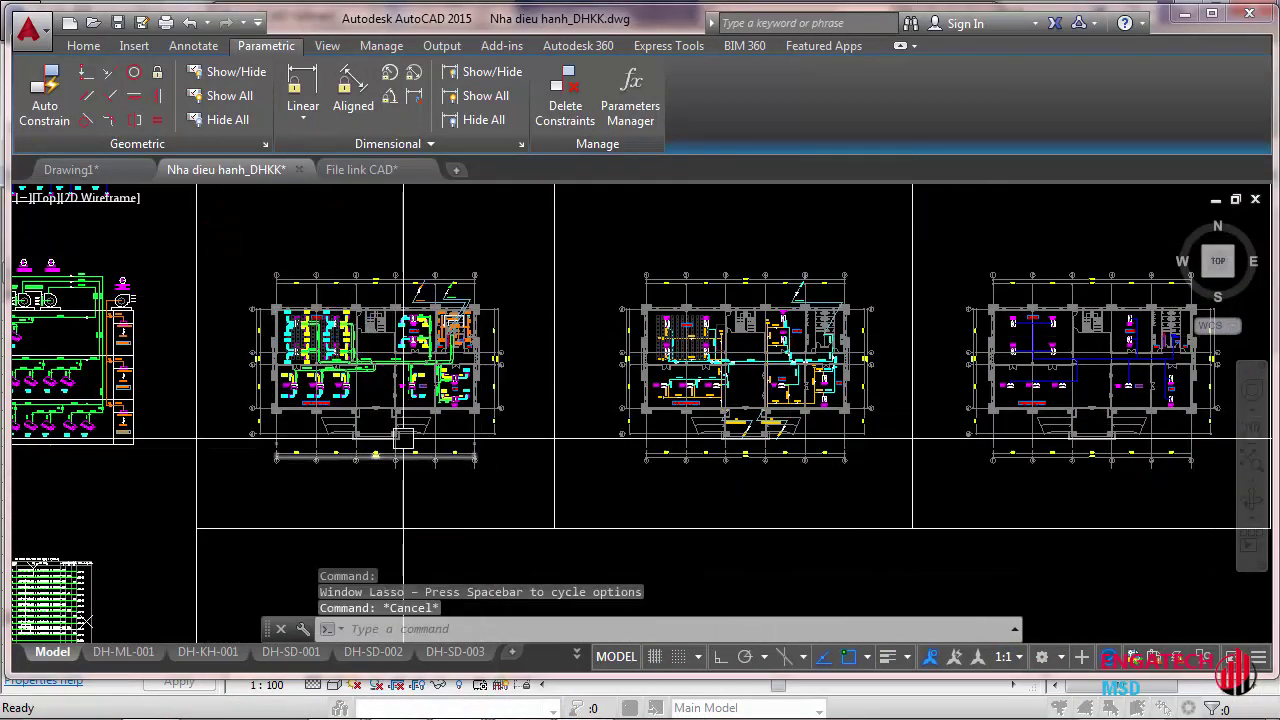
key("Escape")
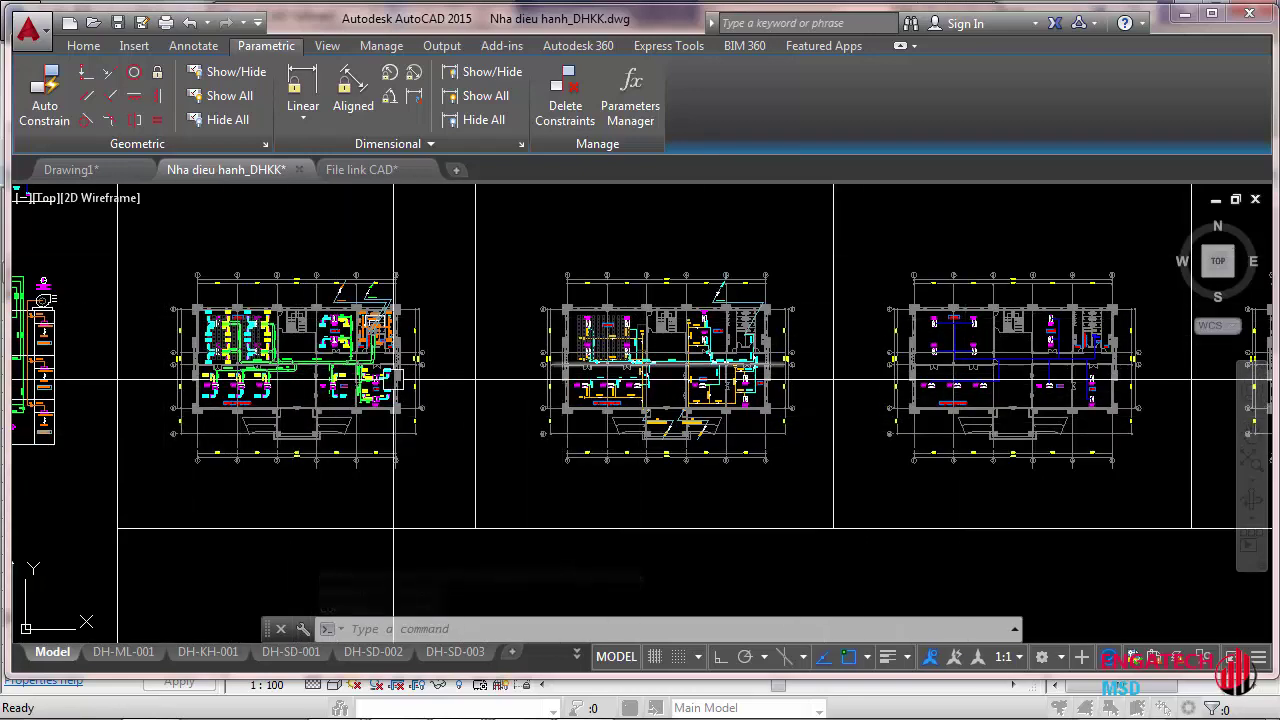
scroll(244, 444, "up", 2)
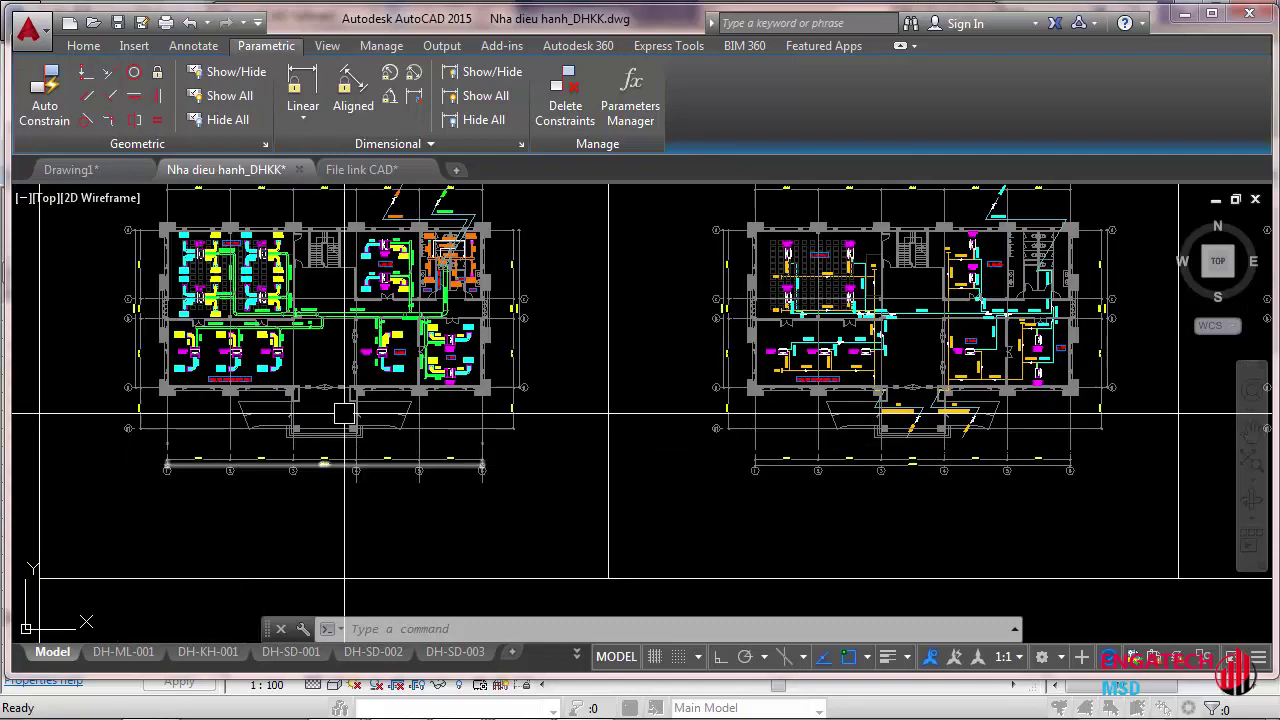
scroll(344, 412, "down", 2)
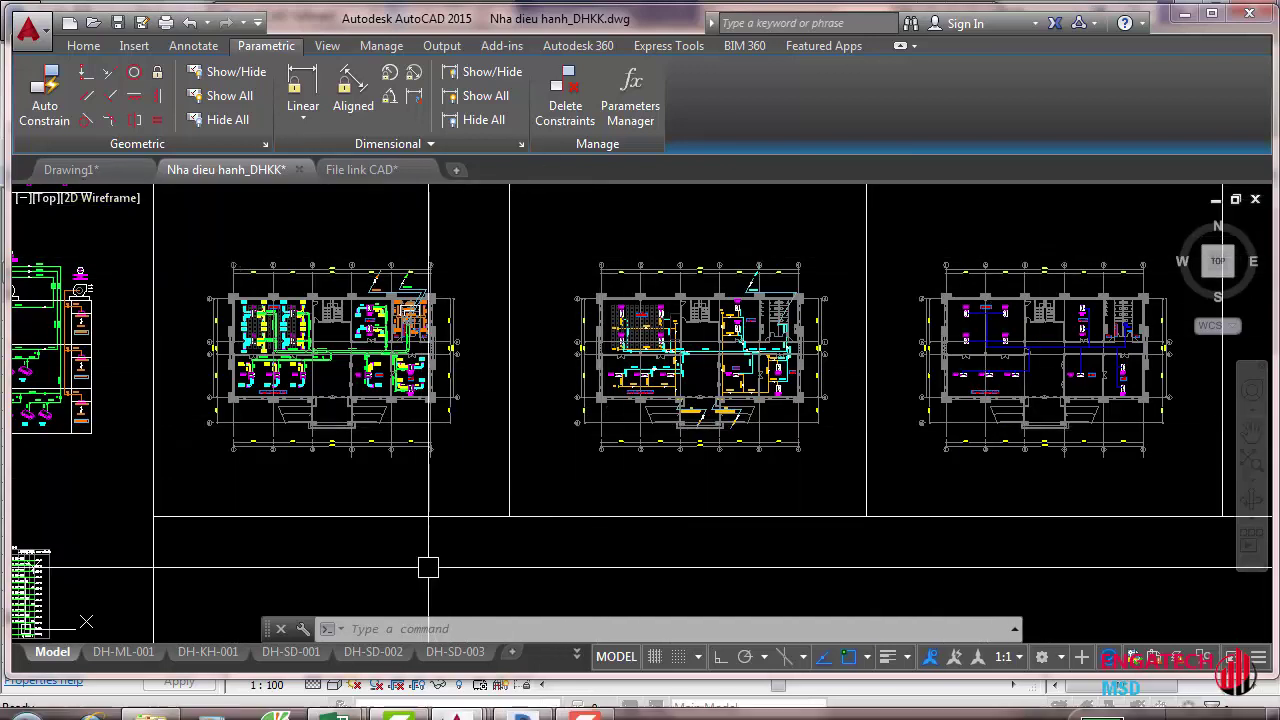
left_click(520, 697)
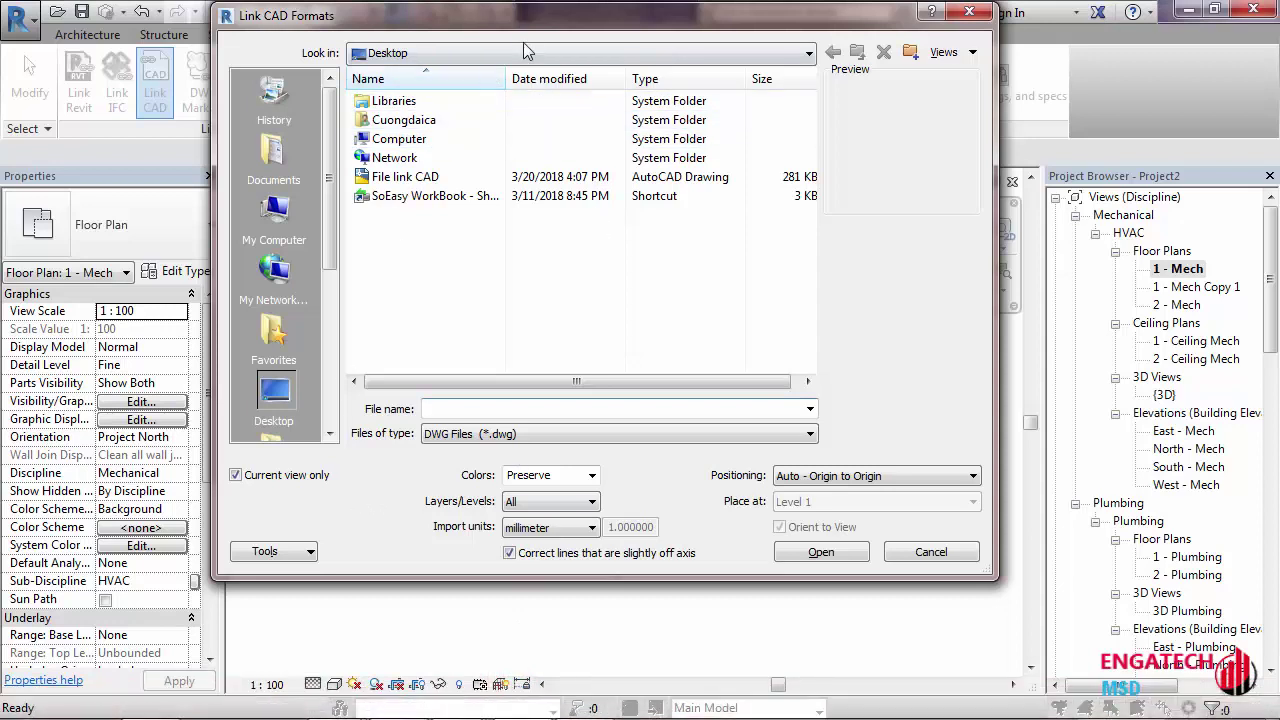
Move the linking window aside, then box-select part of the linked plan and clear it
left_click_drag(523, 28, 520, 53)
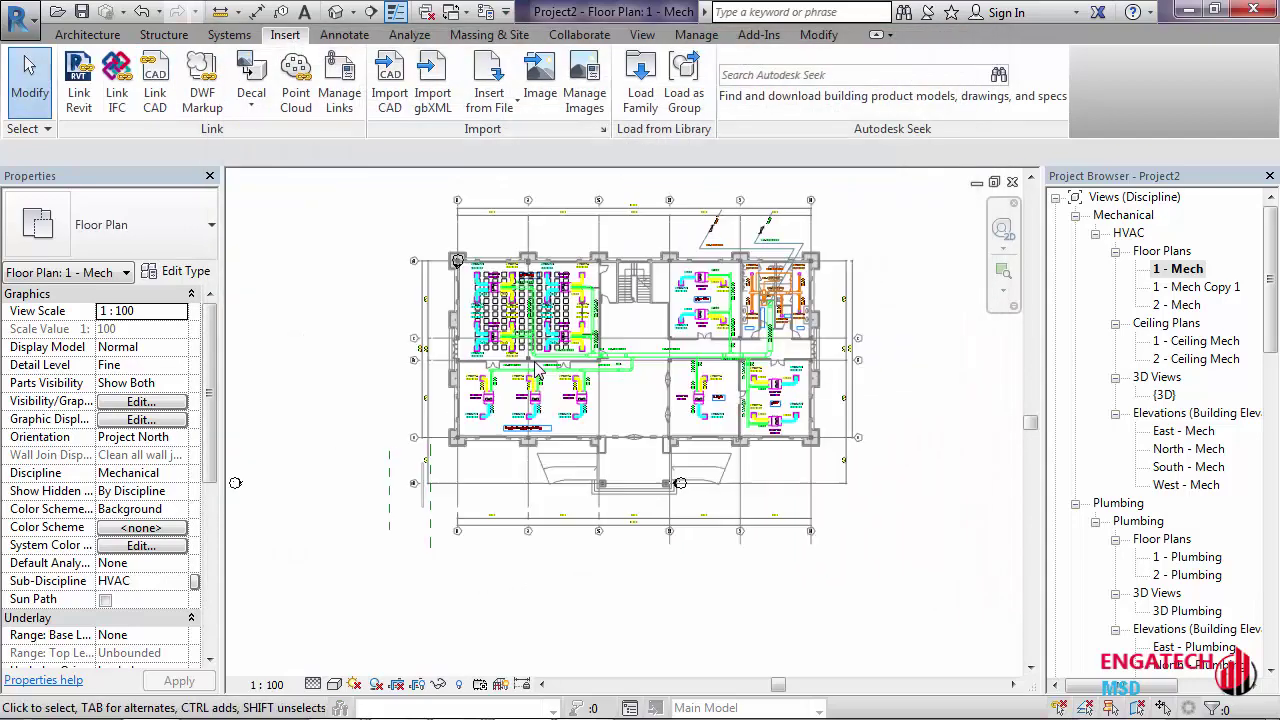
scroll(538, 366, "up", 3)
scroll(443, 276, "down", 5)
scroll(443, 276, "down", 1)
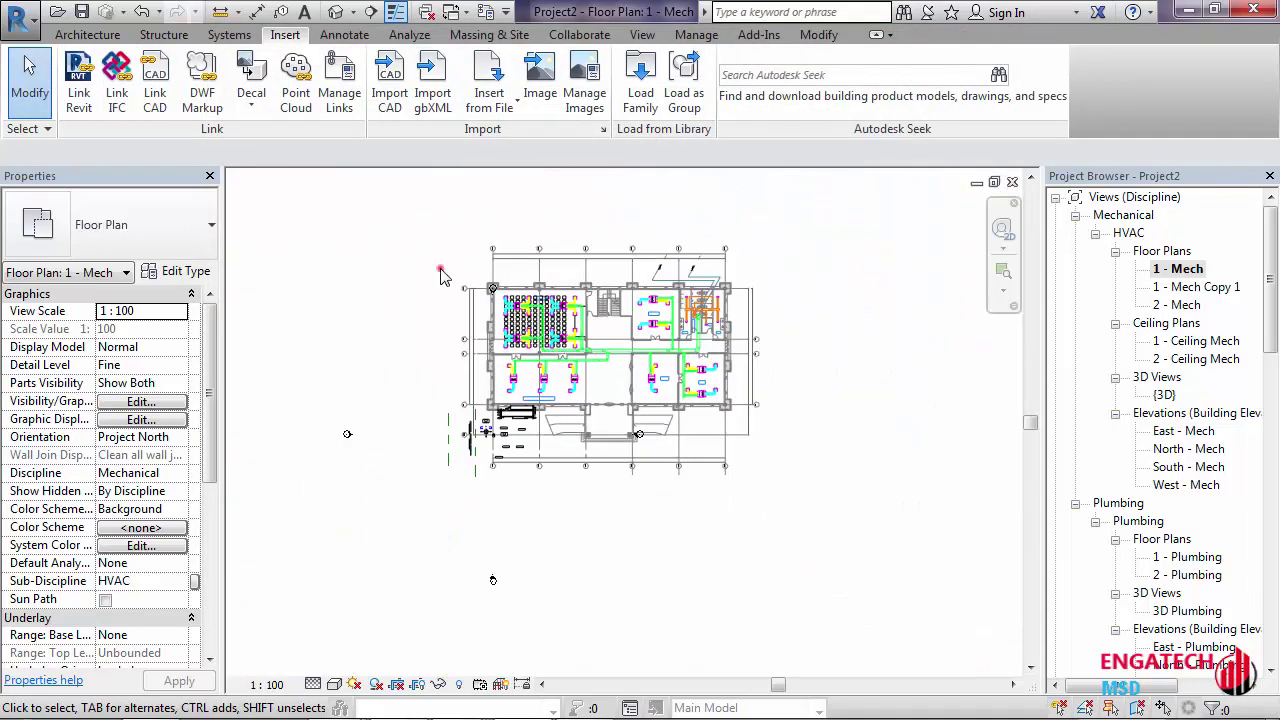
left_click_drag(443, 276, 757, 451)
left_click(757, 451)
Zoom out and check the Select links setting in the selection options
scroll(604, 478, "up", 1)
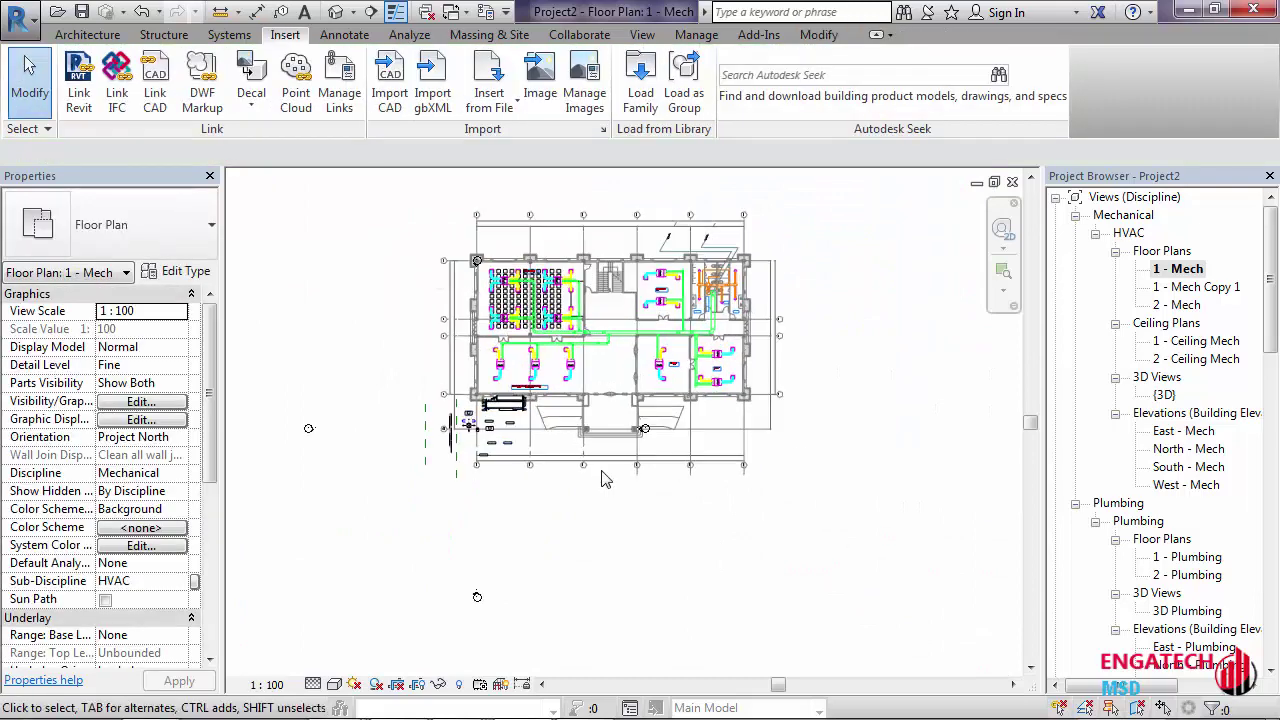
scroll(545, 340, "up", 1)
scroll(545, 340, "up", 1)
scroll(545, 340, "up", 1)
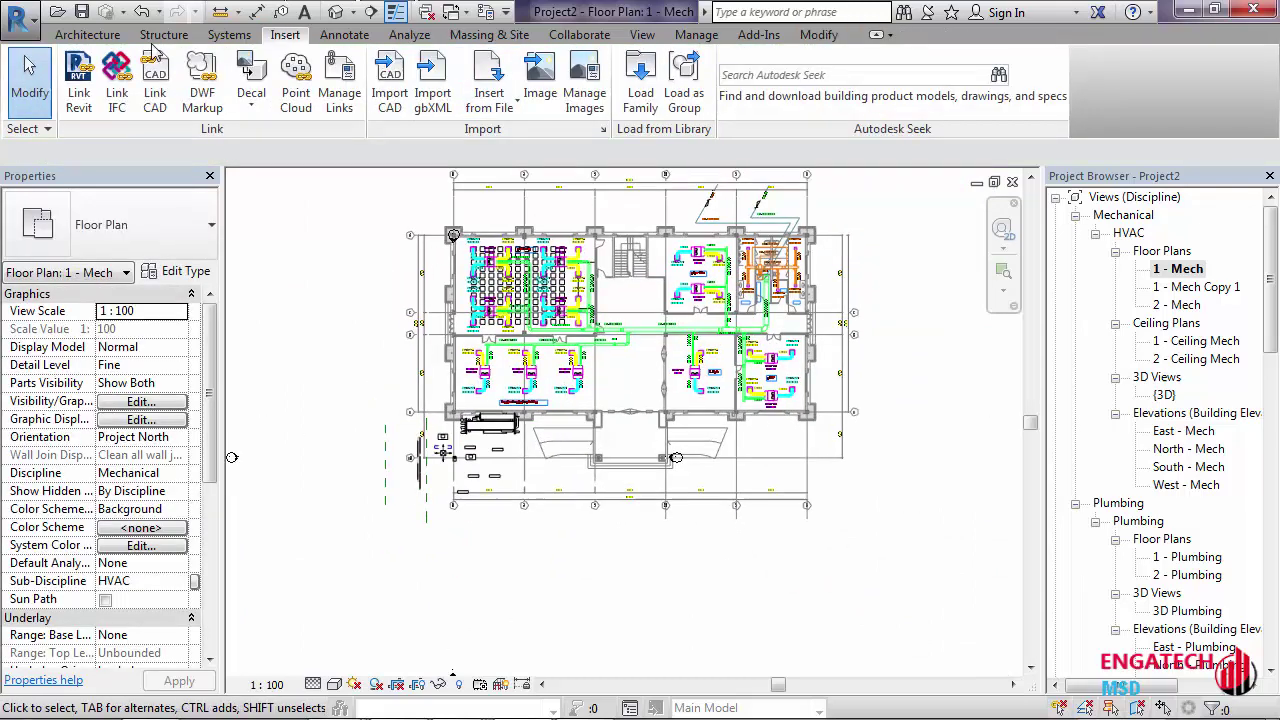
left_click(48, 130)
left_click(10, 153)
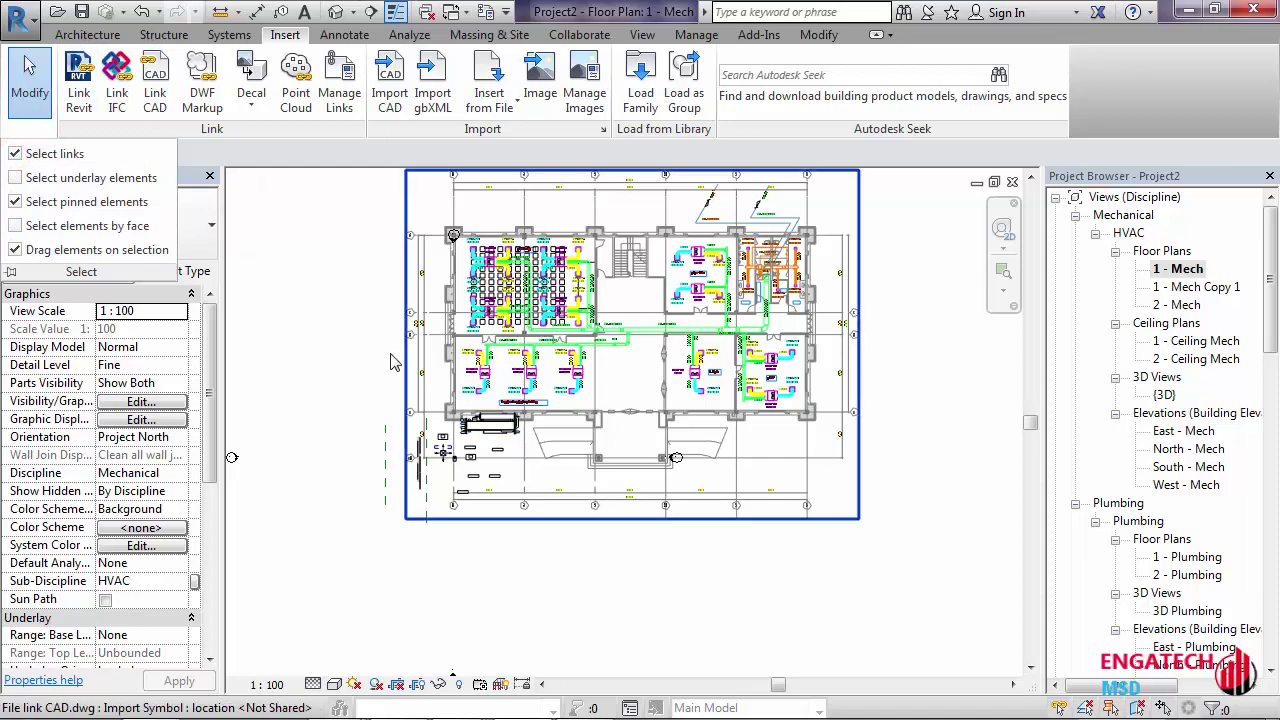
Select the linked HVAC drawing and drag it up and to the right
left_click(688, 344)
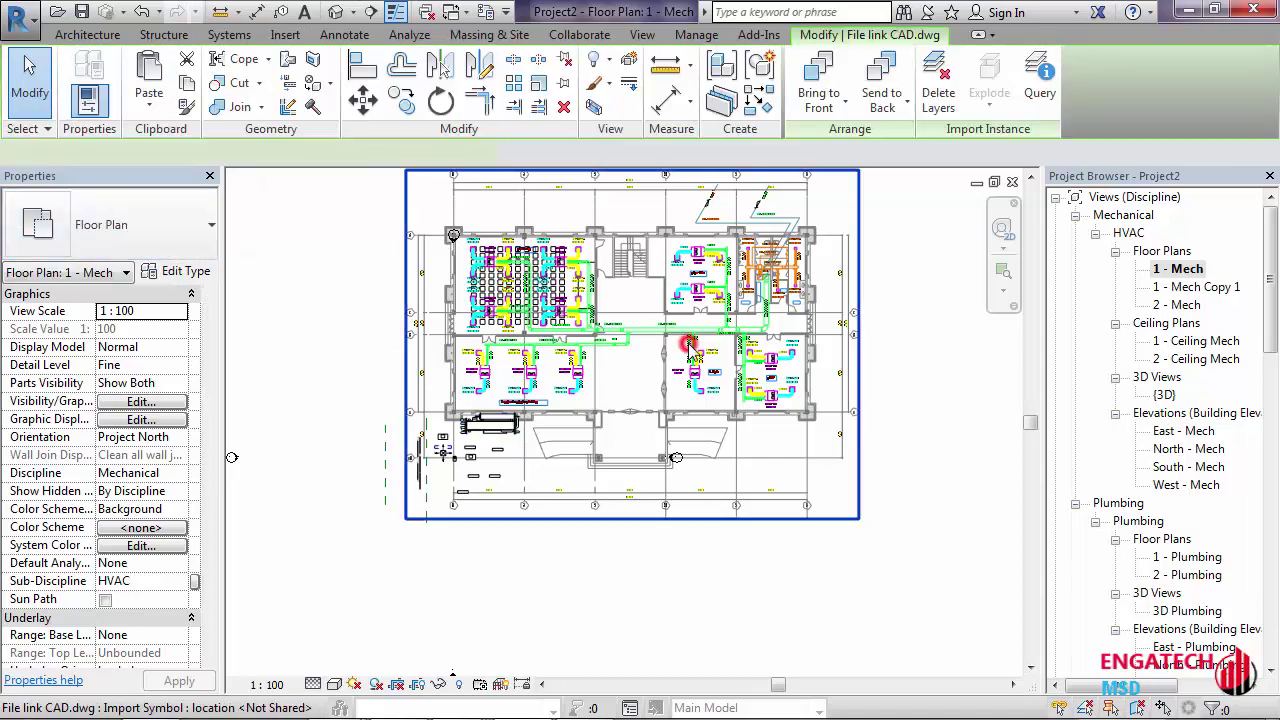
key("Escape")
left_click(700, 336)
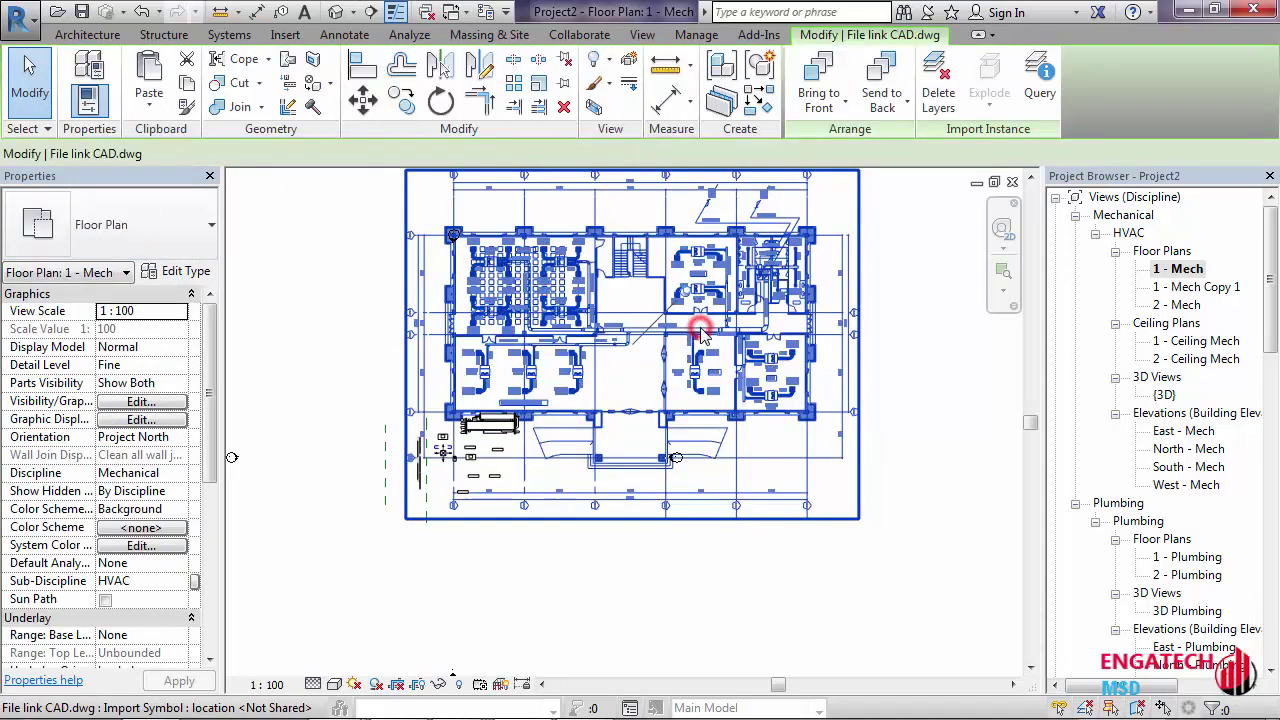
key("Escape")
left_click(700, 336)
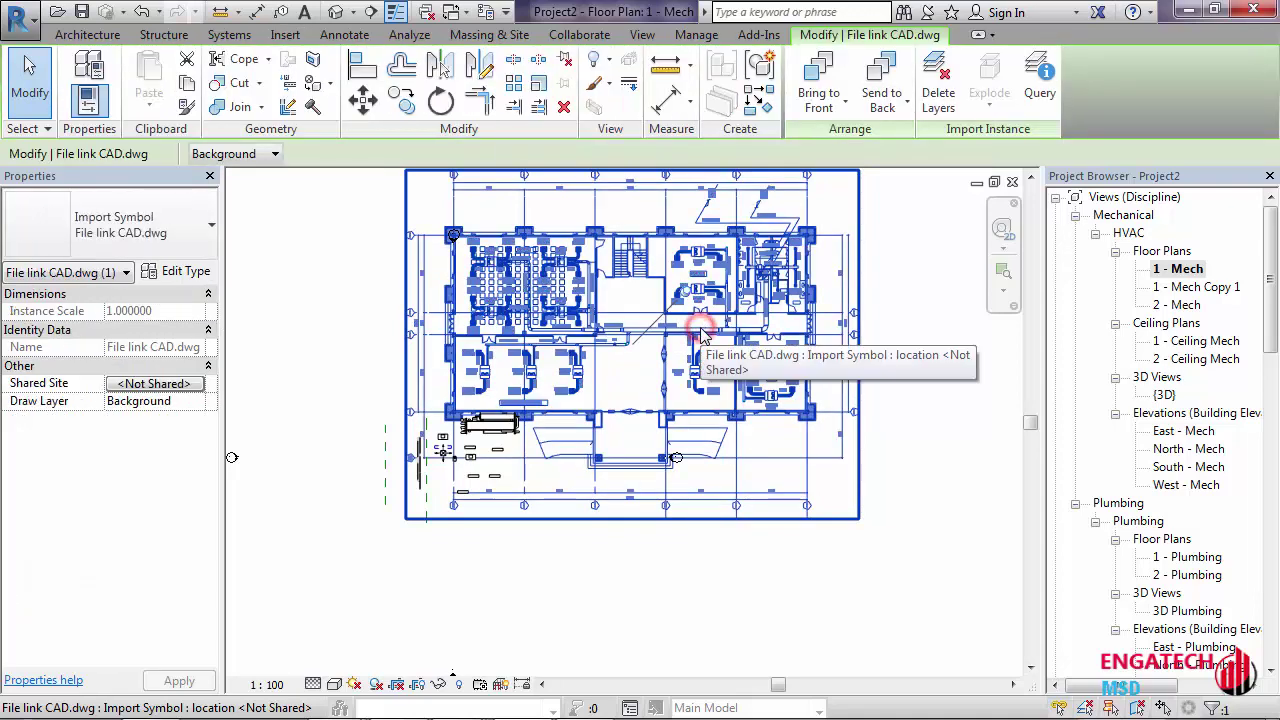
scroll(606, 447, "down", 2)
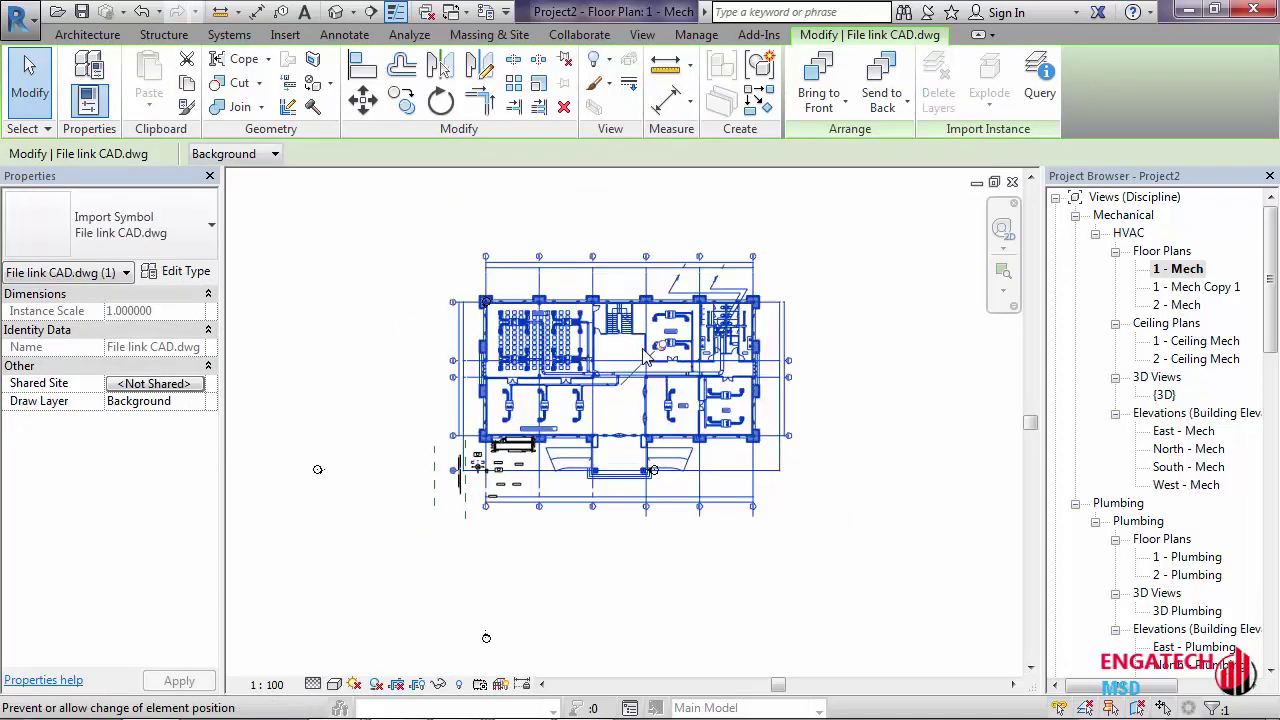
scroll(650, 400, "up", 2)
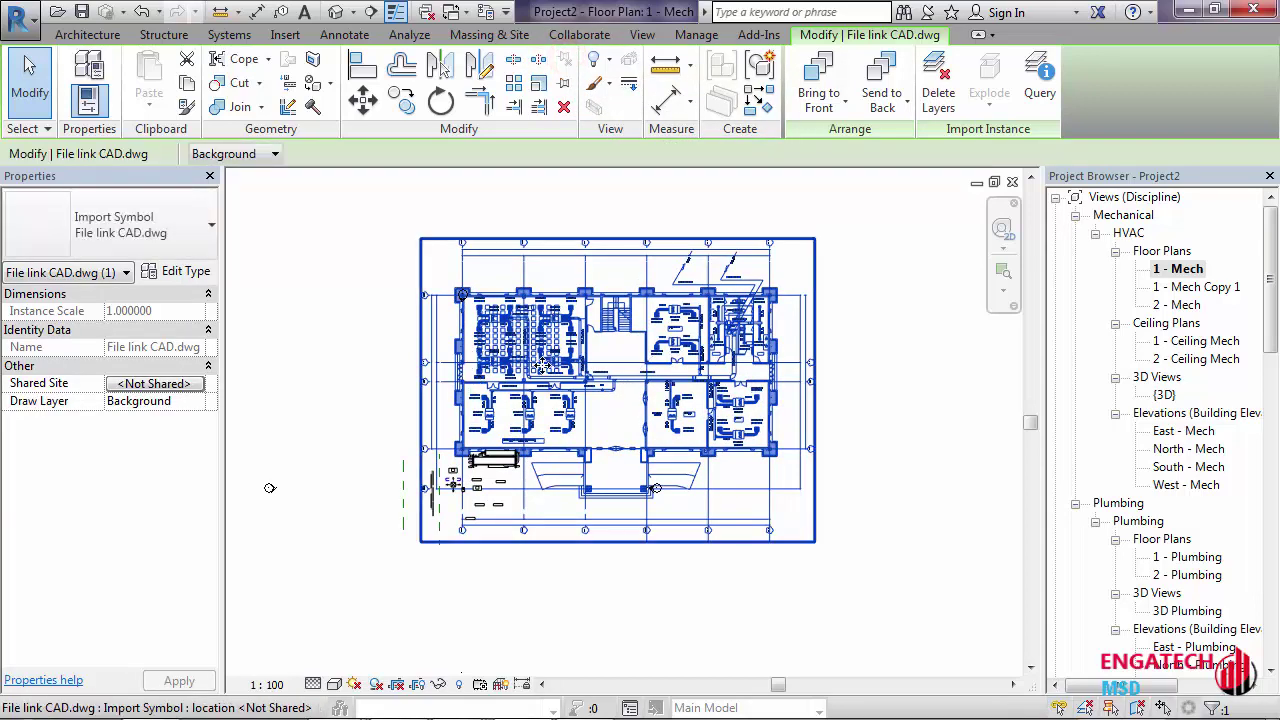
mouse_move(544, 362)
left_mouse_down()
mouse_move(463, 484)
mouse_move(605, 307)
mouse_move(608, 366)
left_mouse_up()
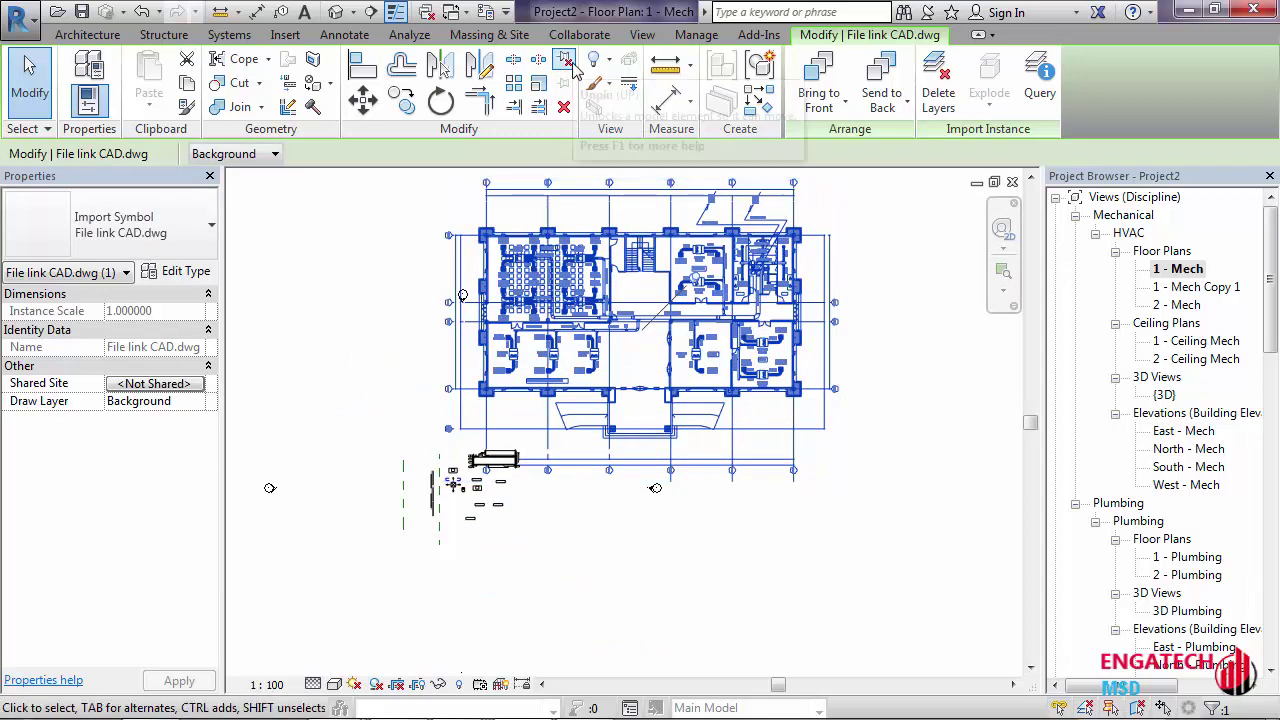
left_click(564, 107)
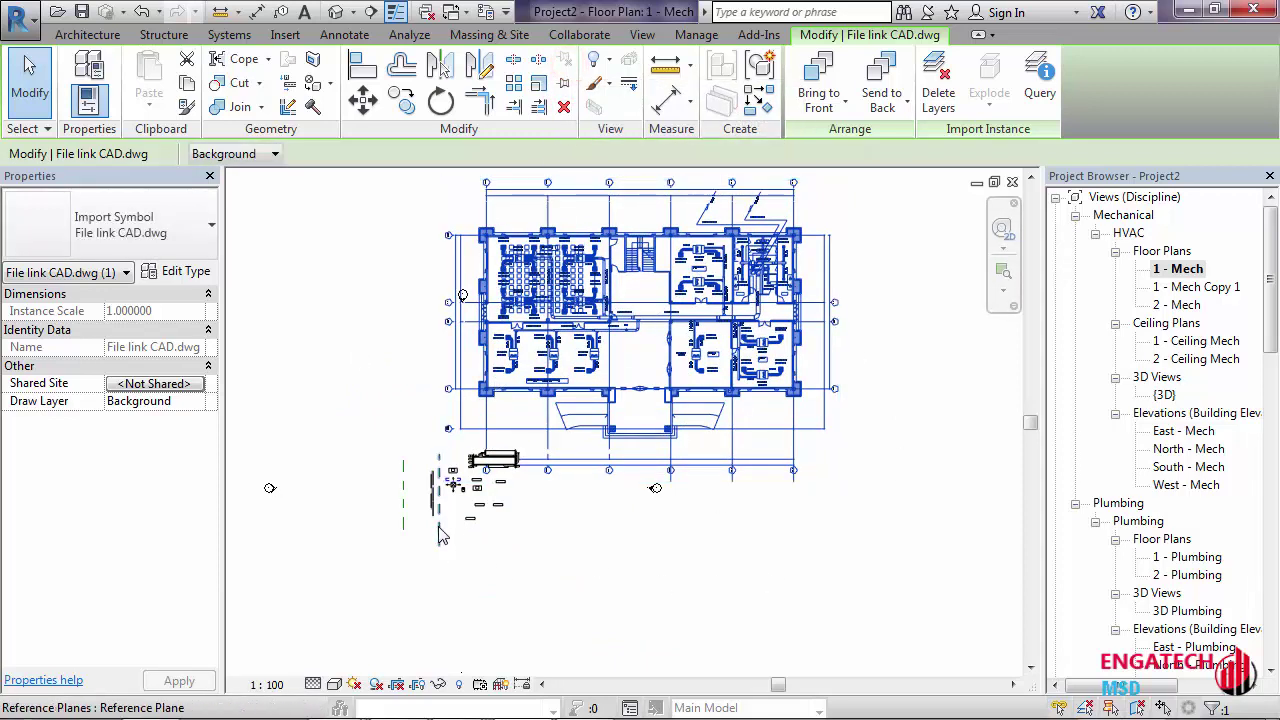
Delete the linked plan, undo the deletion with Ctrl+Z, and reselect the link
key("Delete")
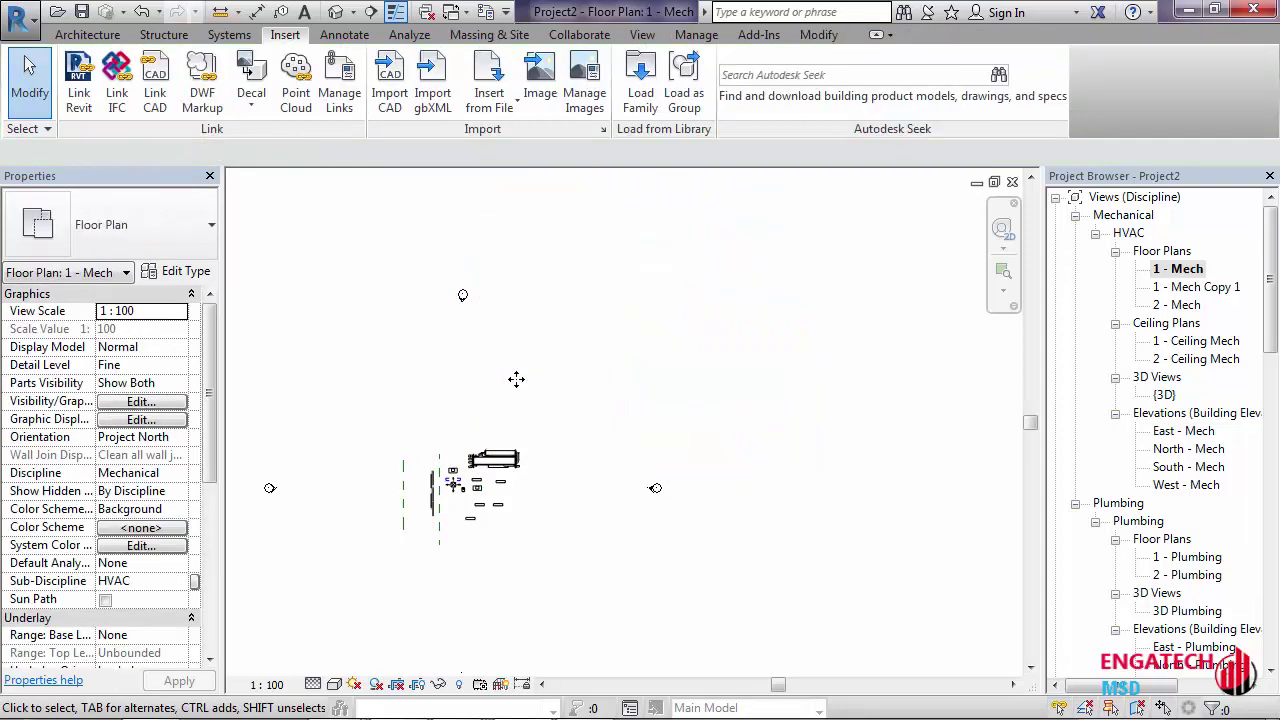
key("ctrl+z")
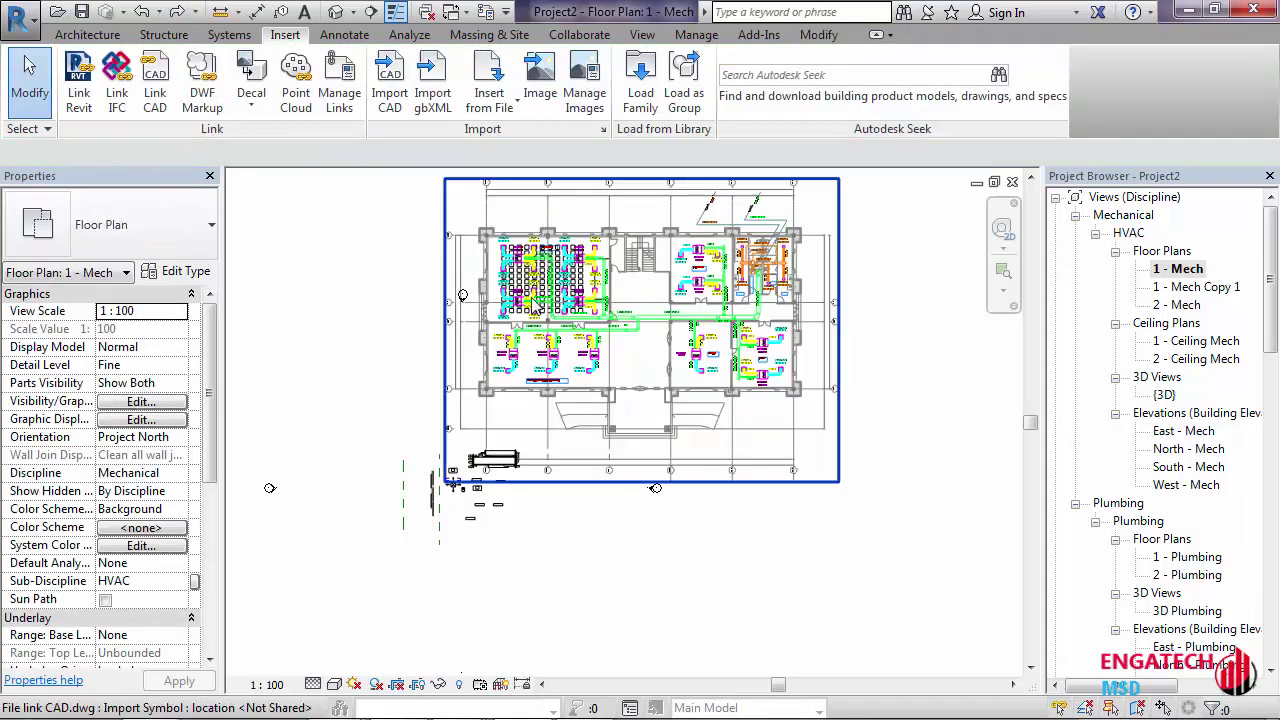
left_click(533, 305)
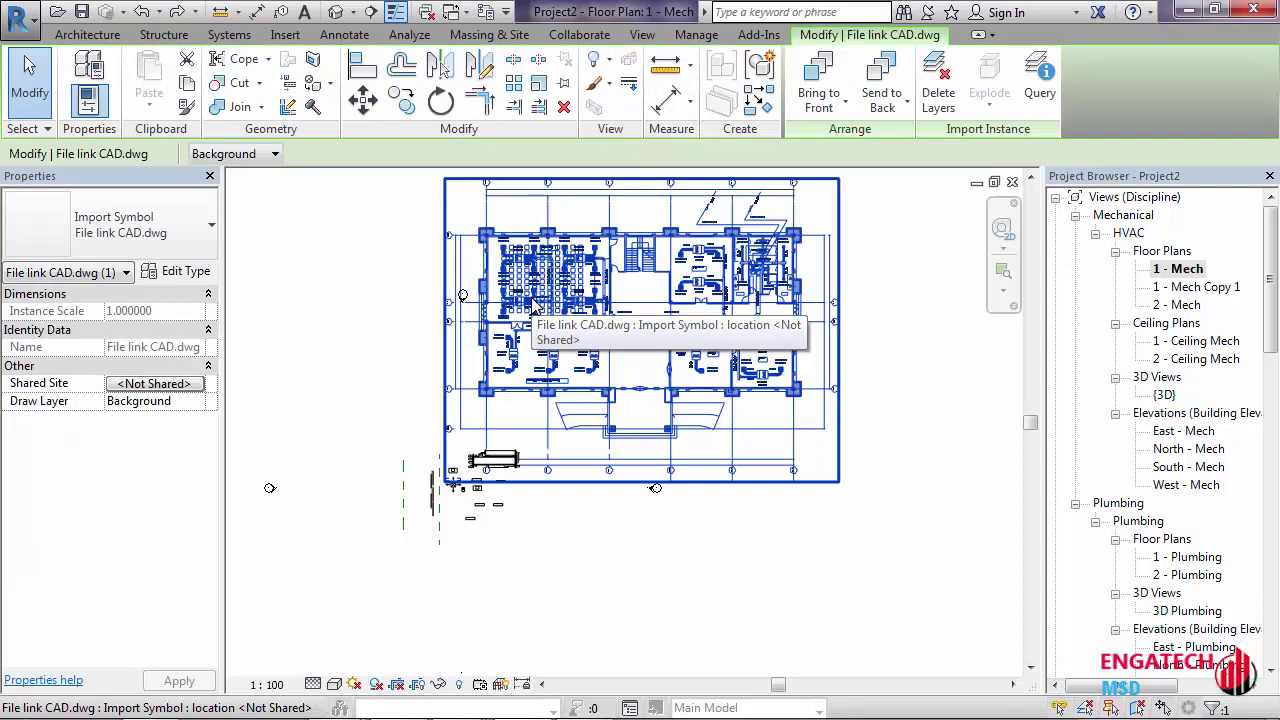
key("Escape")
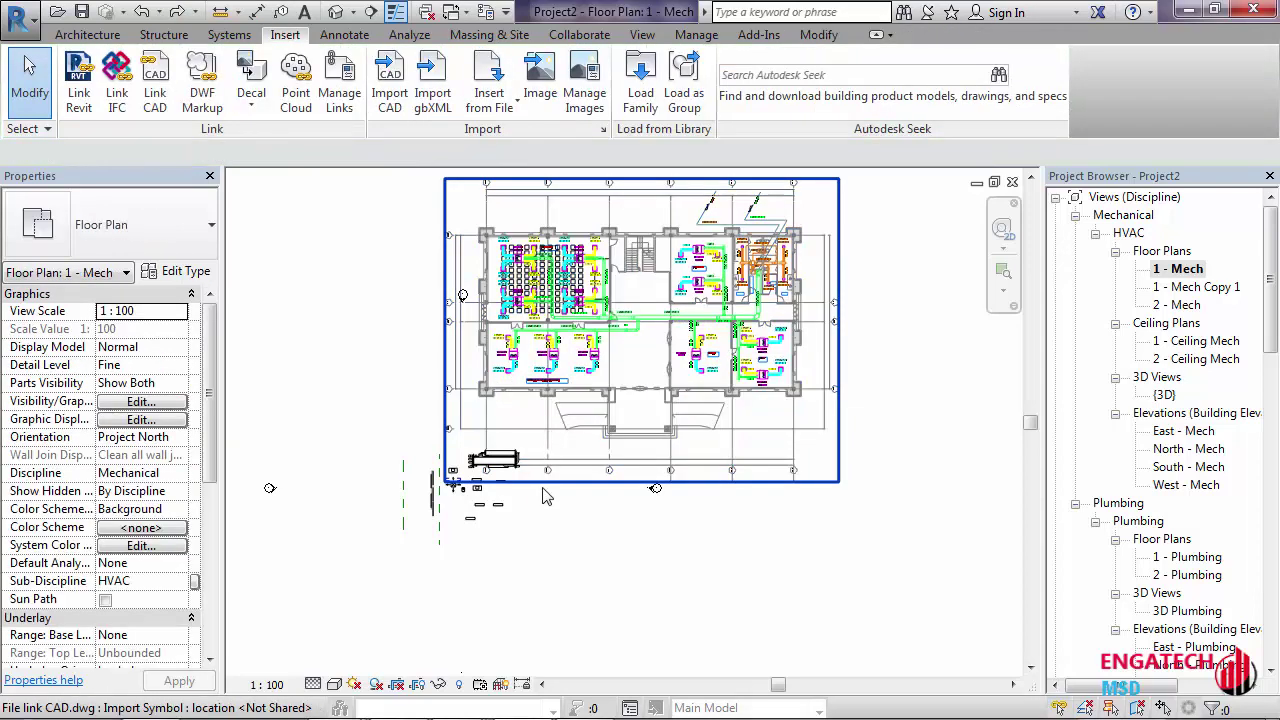
middle_click_drag(551, 534, 533, 632)
left_click(660, 340)
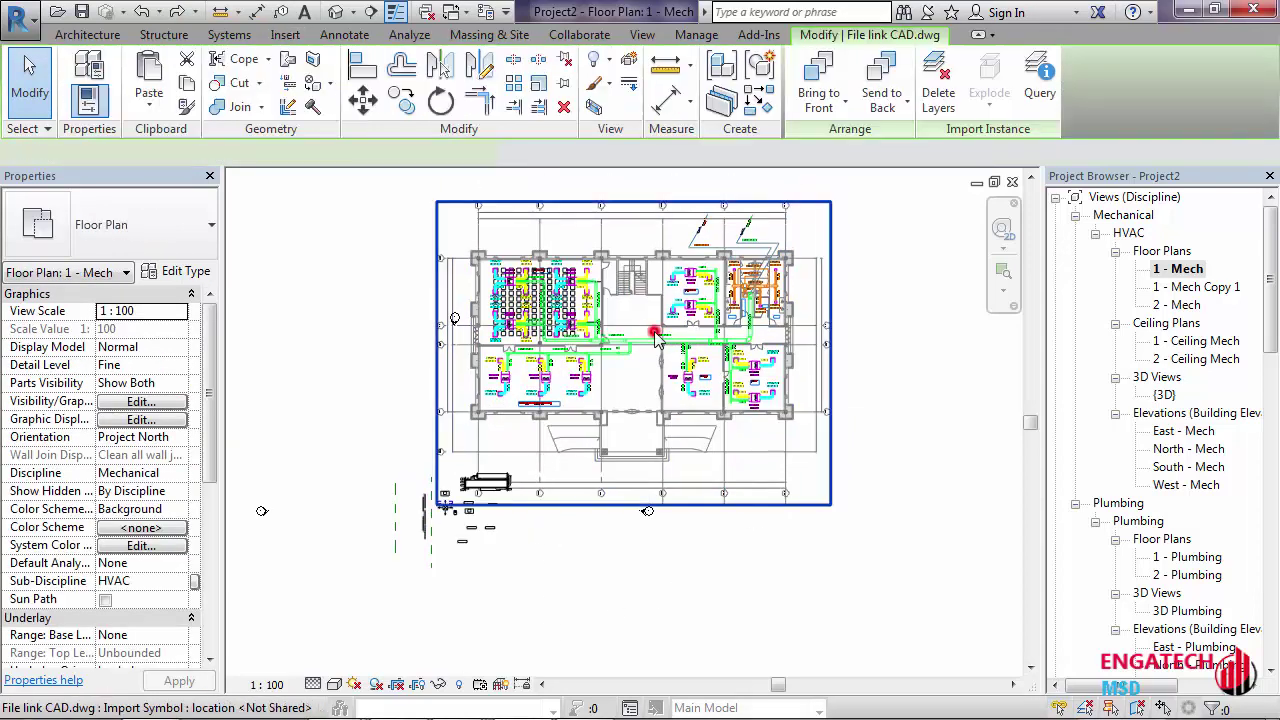
left_click(1040, 90)
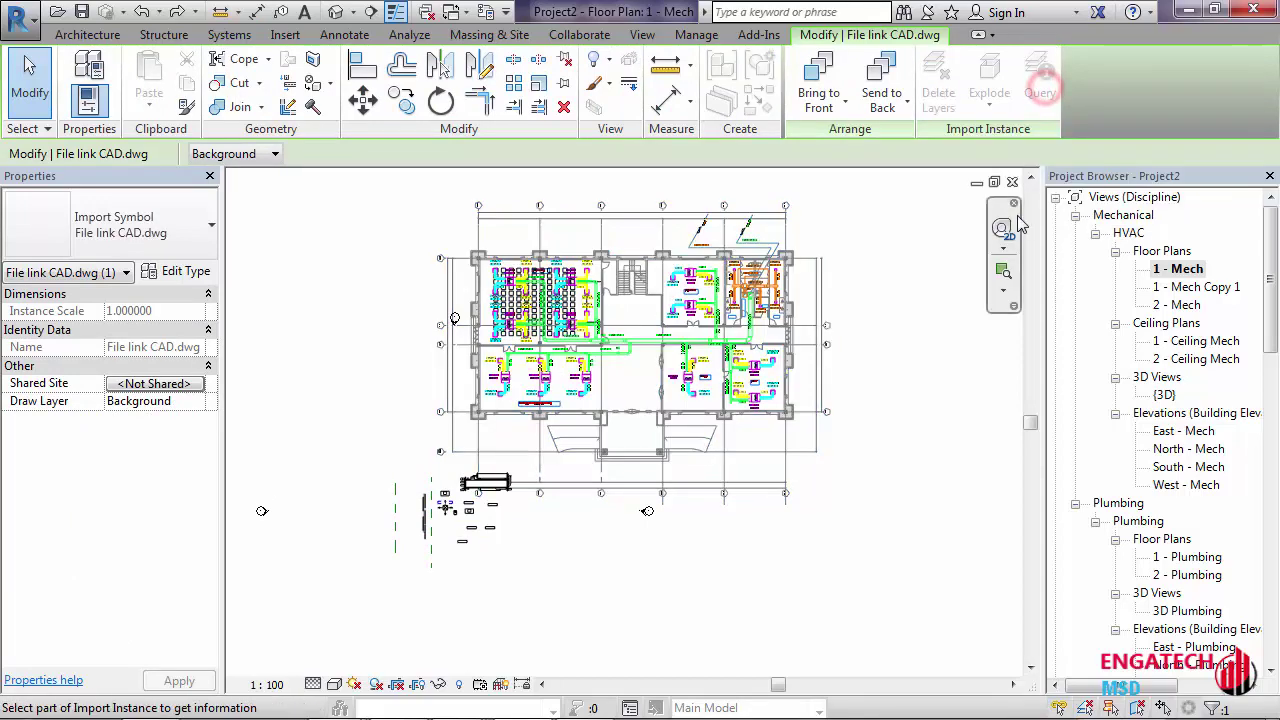
scroll(530, 350, "up", 3)
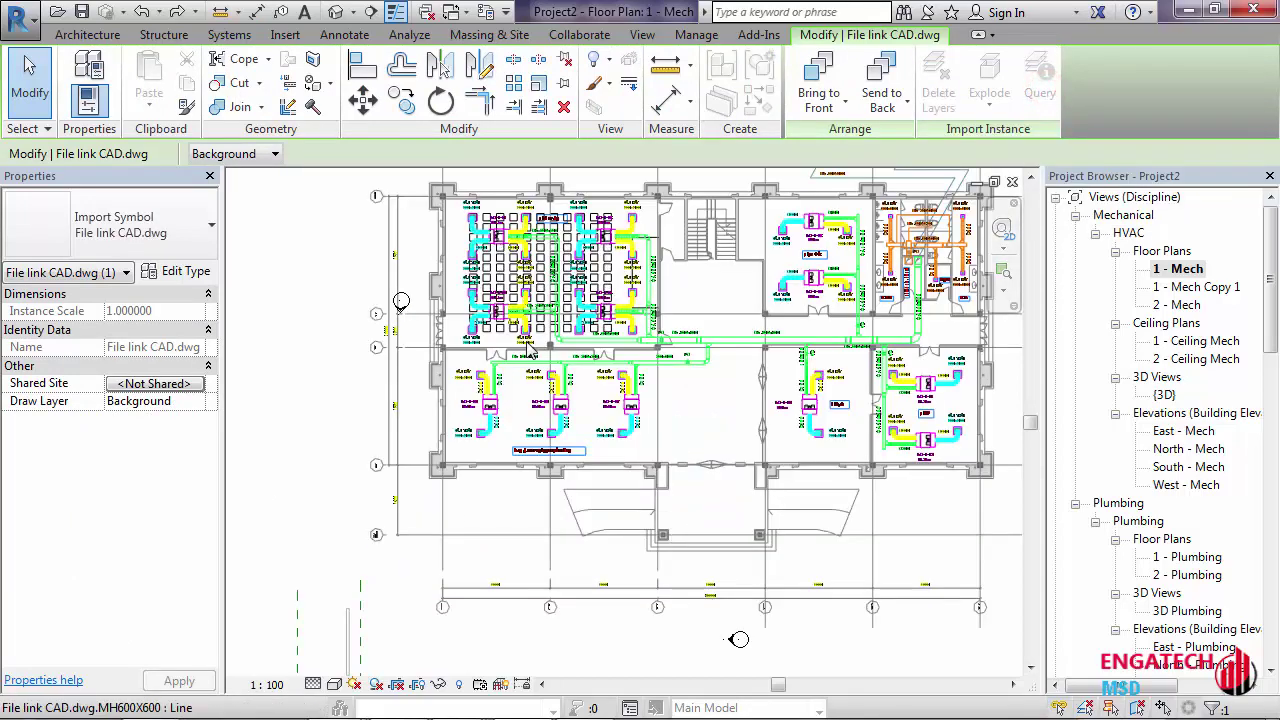
scroll(530, 350, "up", 3)
left_click(704, 347)
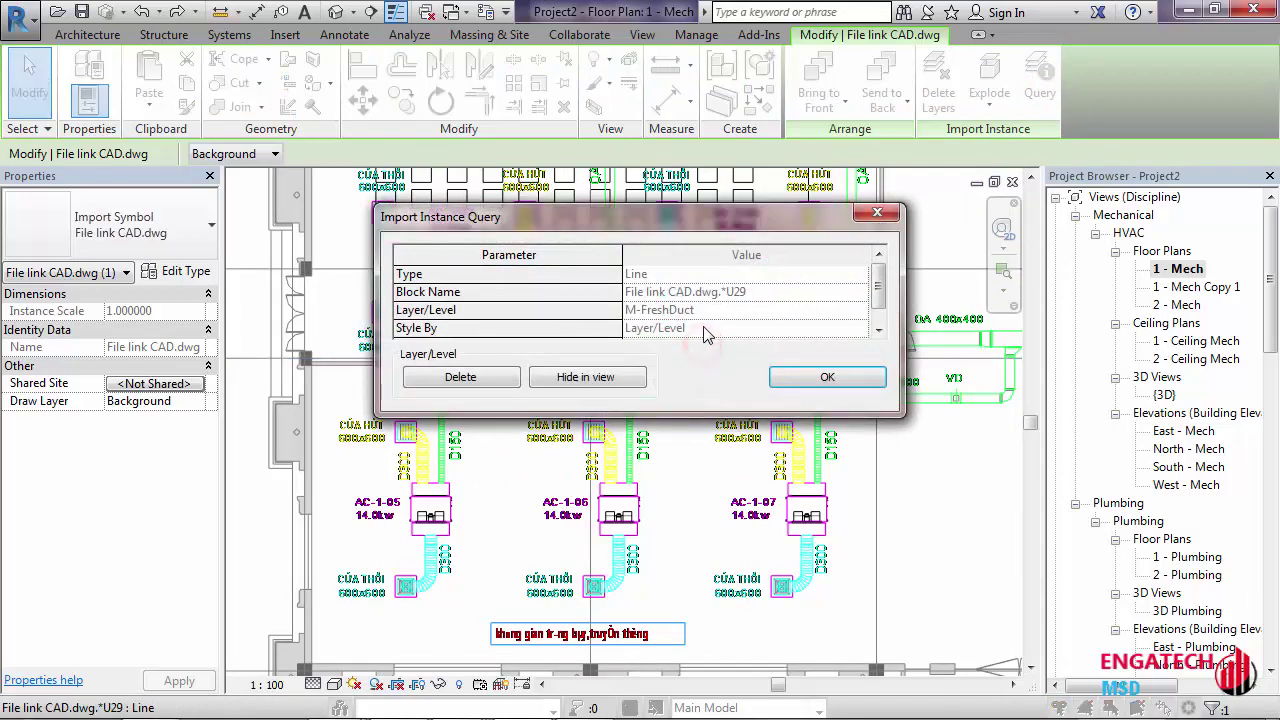
left_click_drag(537, 216, 530, 176)
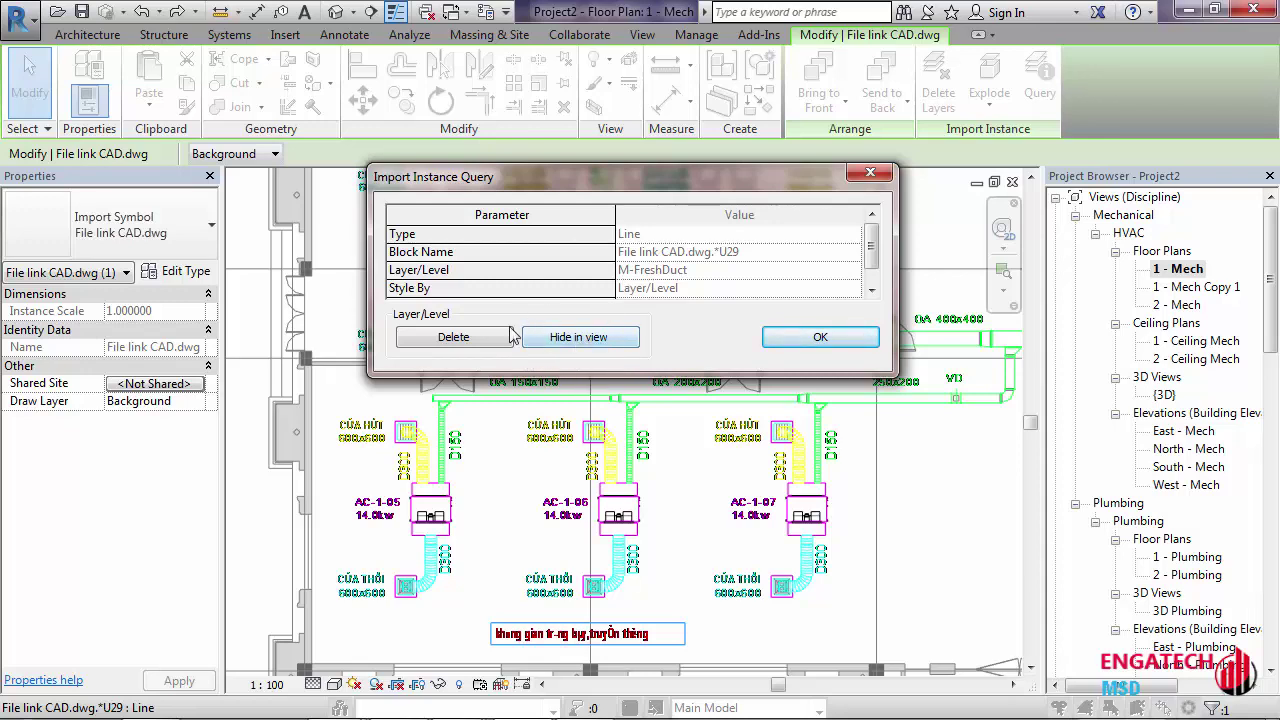
left_click(466, 342)
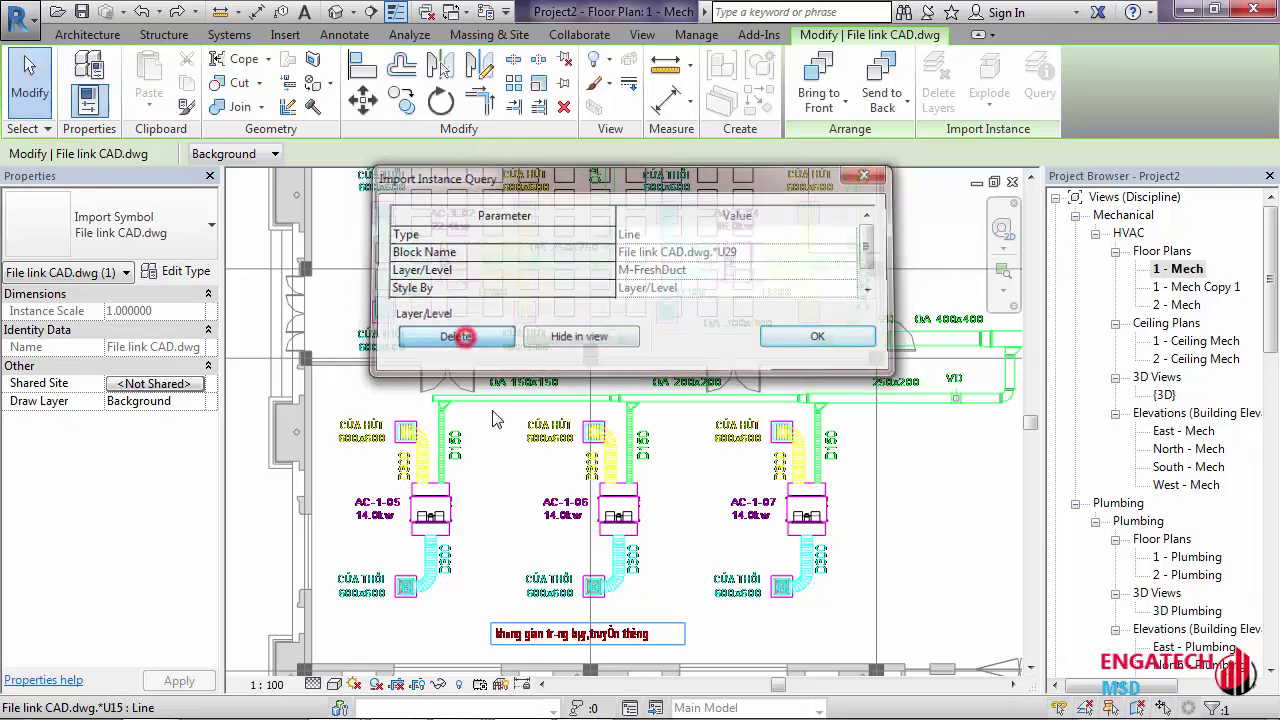
key("ctrl+z")
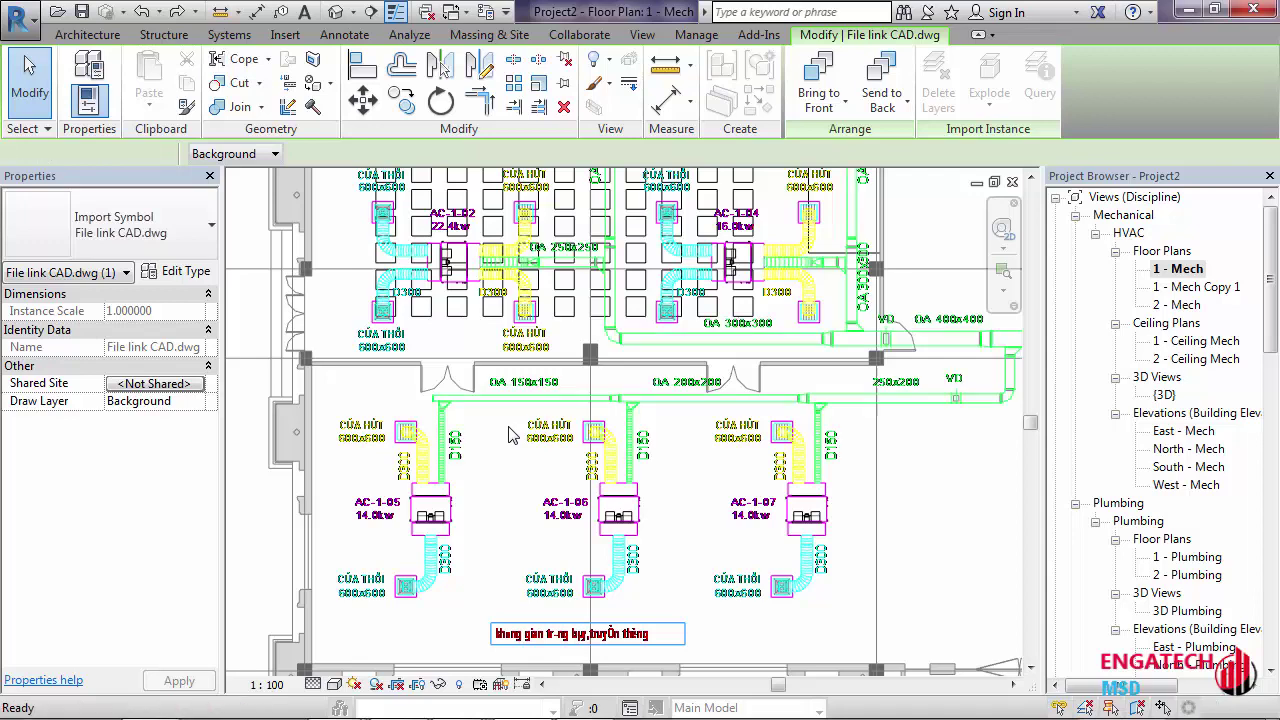
Query a ceiling-grid line in the CAD link and delete the Noi that layer
left_click(670, 340)
scroll(670, 340, "down", 2)
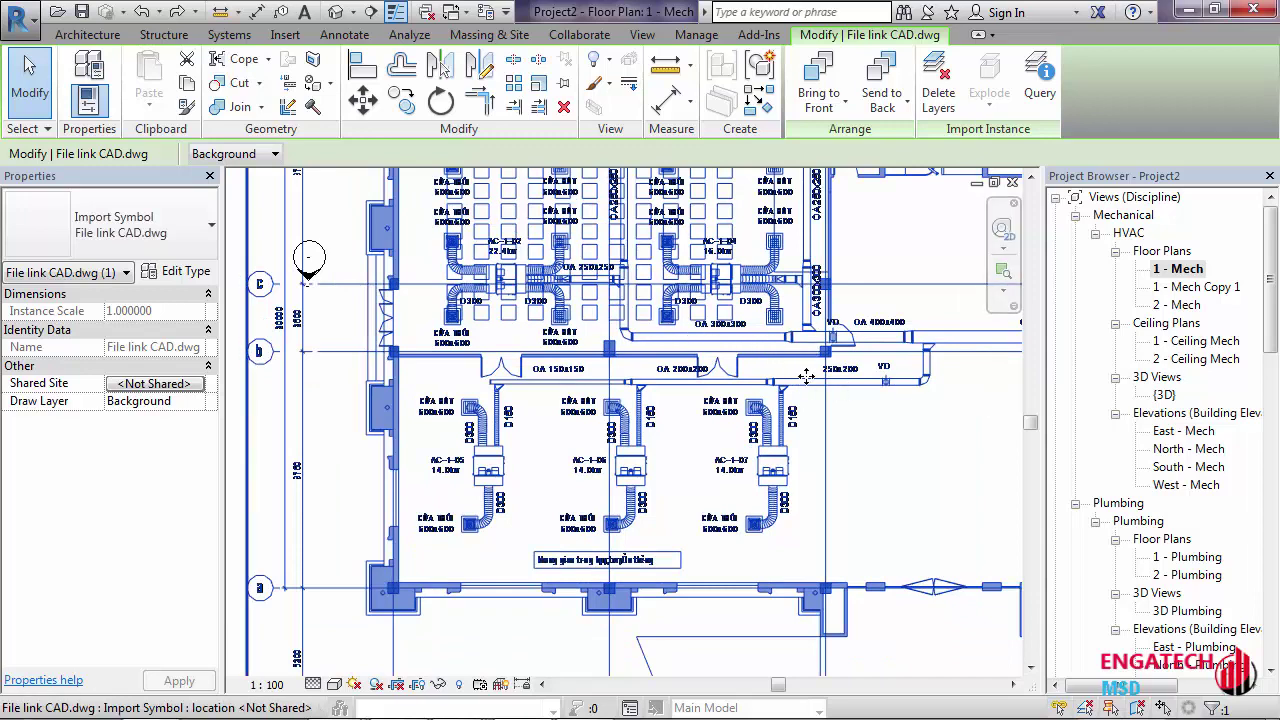
middle_click_drag(759, 327, 757, 327)
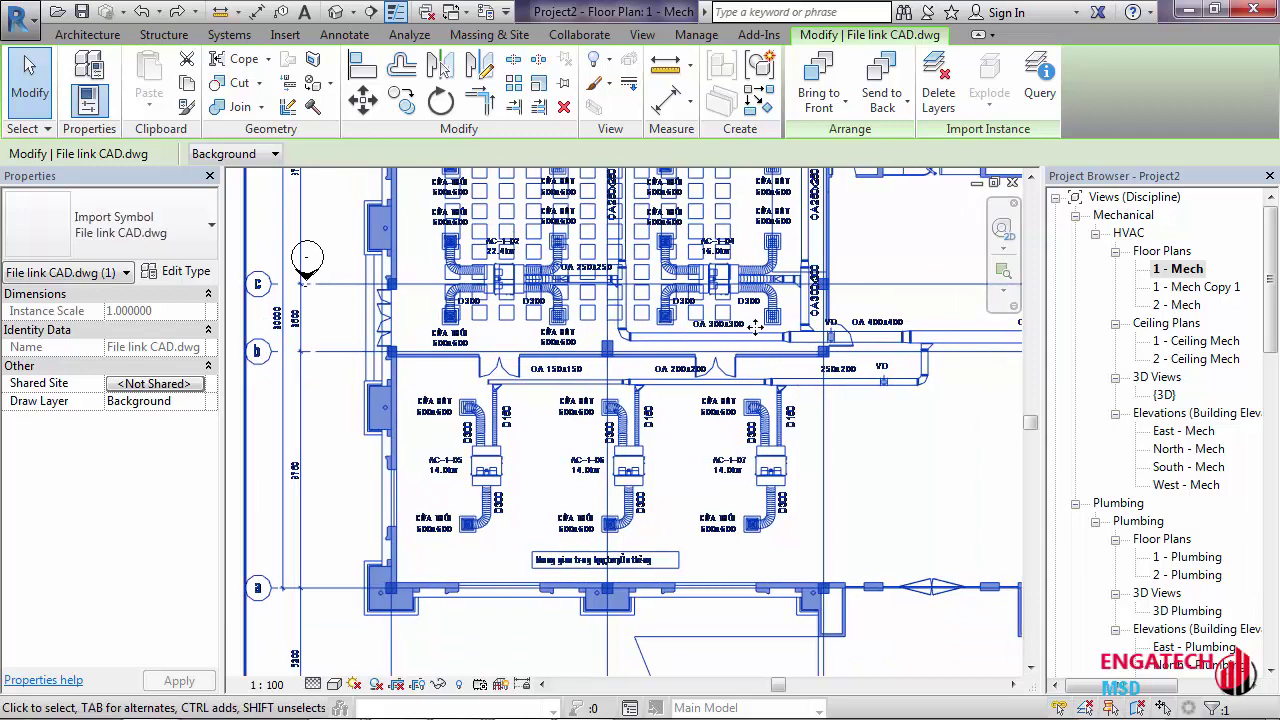
scroll(600, 340, "up", 5)
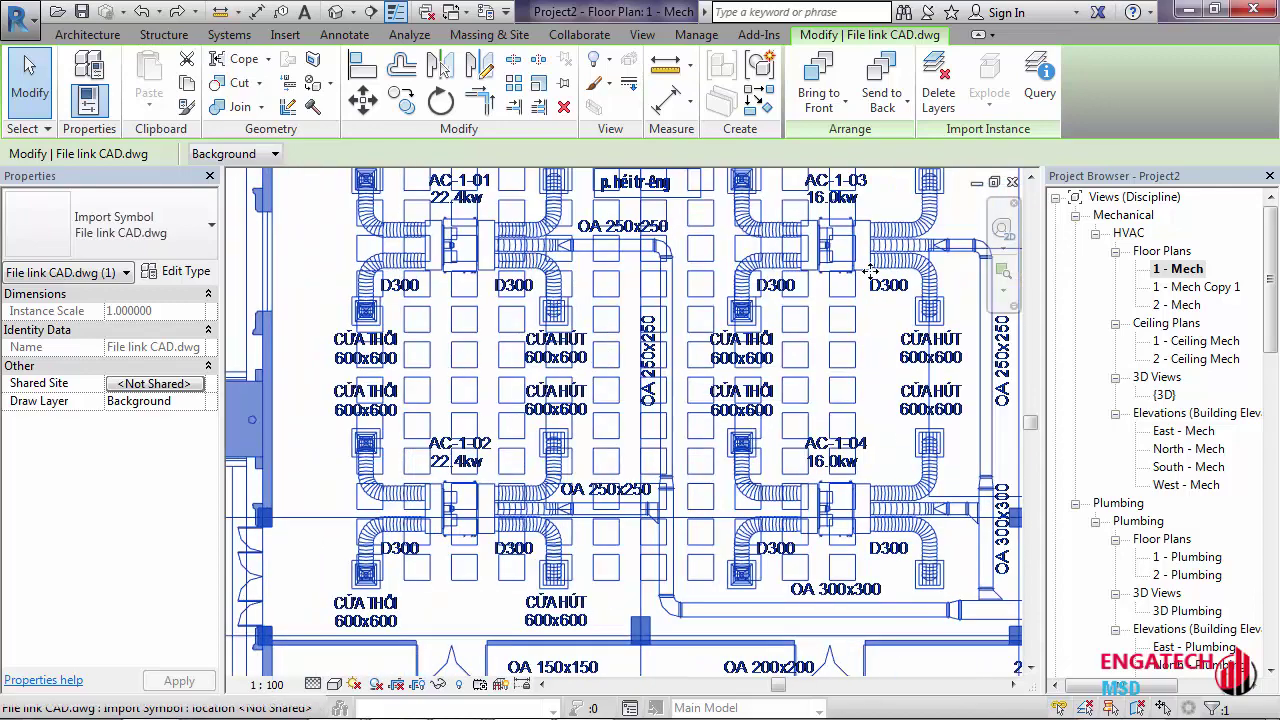
left_click(1032, 100)
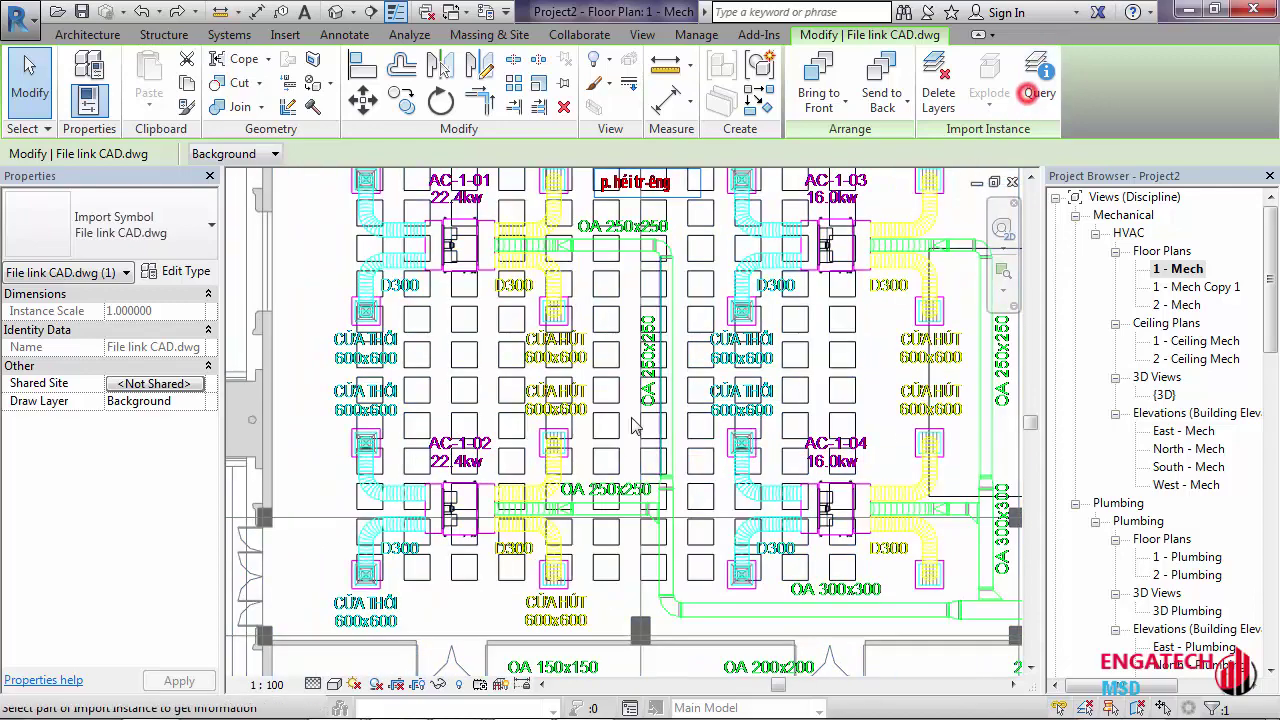
left_click(576, 432)
left_click(455, 337)
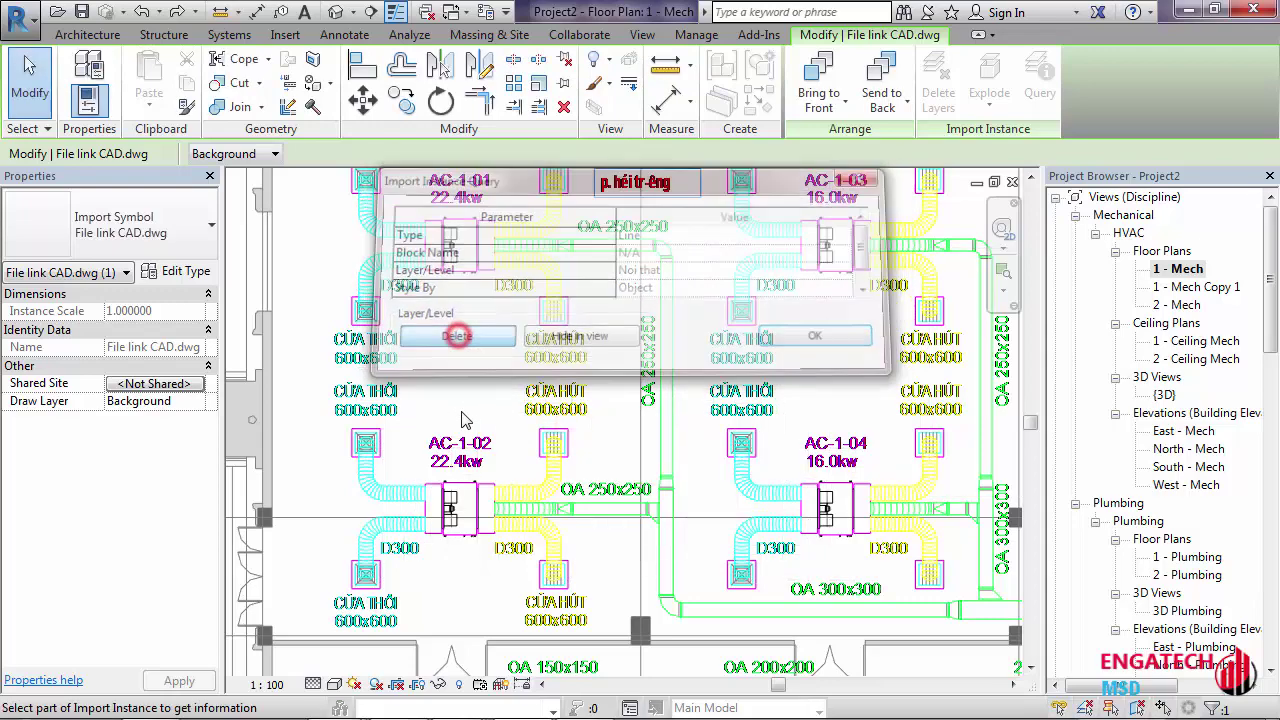
Pan across the building to check the duct layout, exit the query, and reselect the link
scroll(538, 468, "down", 2)
scroll(538, 468, "down", 3)
middle_click_drag(538, 468, 634, 448)
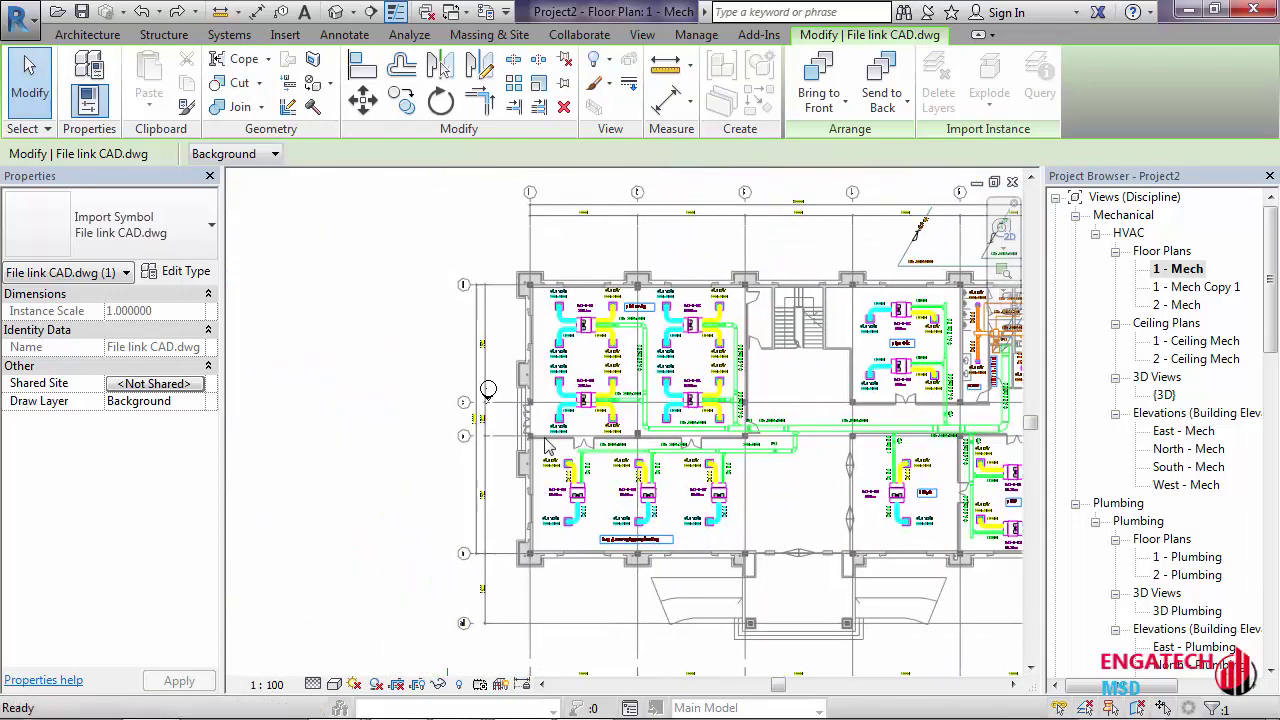
scroll(634, 448, "up", 2)
scroll(634, 448, "up", 1)
middle_click_drag(634, 448, 490, 422)
scroll(490, 422, "down", 2)
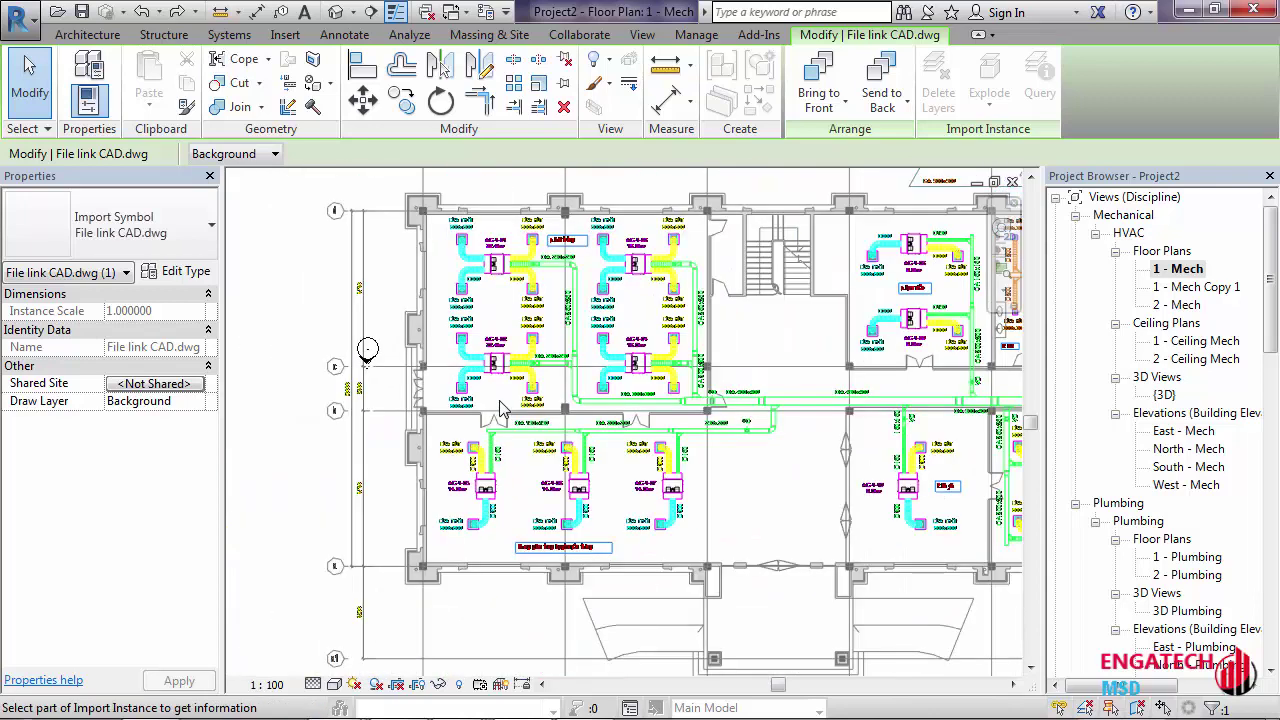
key("Escape")
key("Escape")
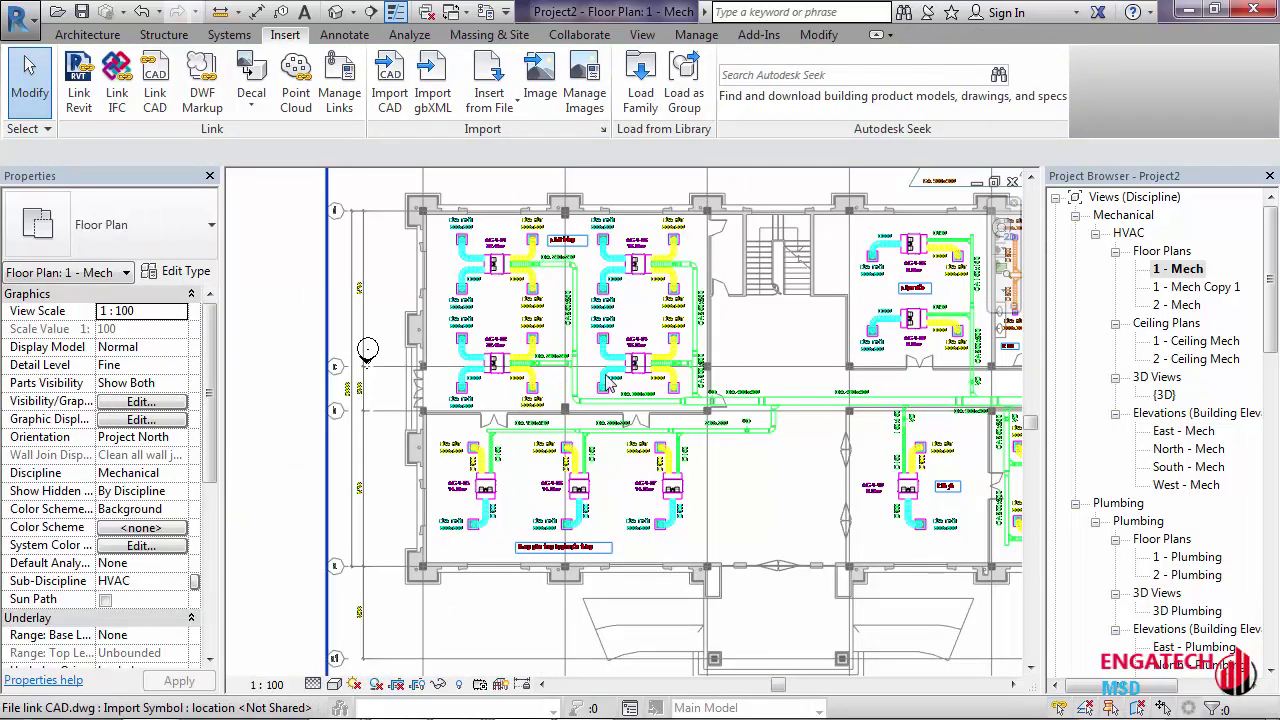
left_click(606, 383)
key("Escape")
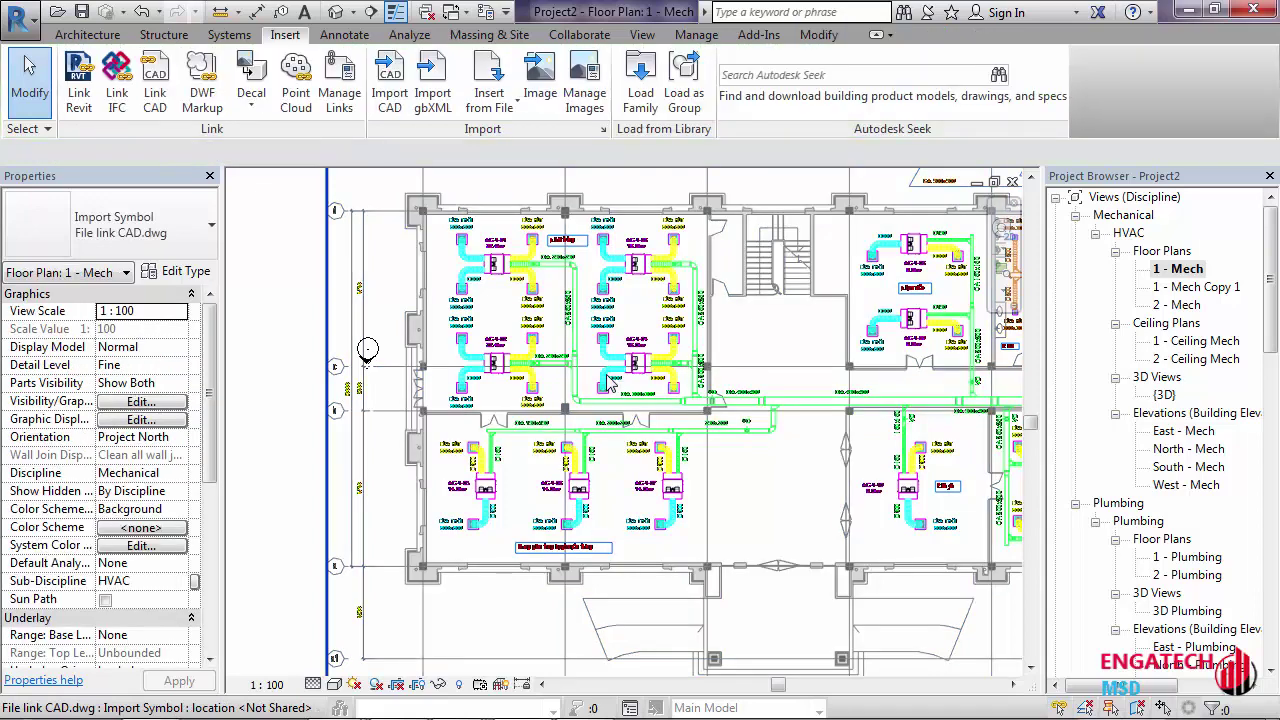
left_click(607, 383)
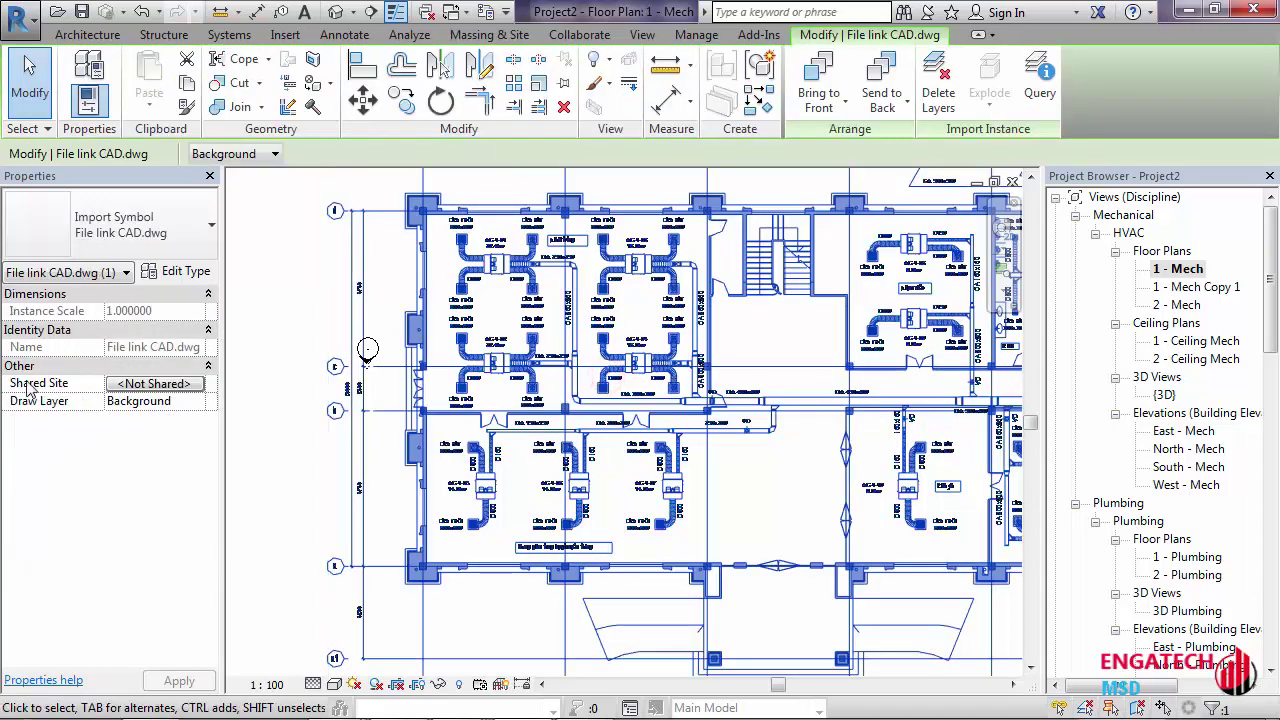
left_click(178, 272)
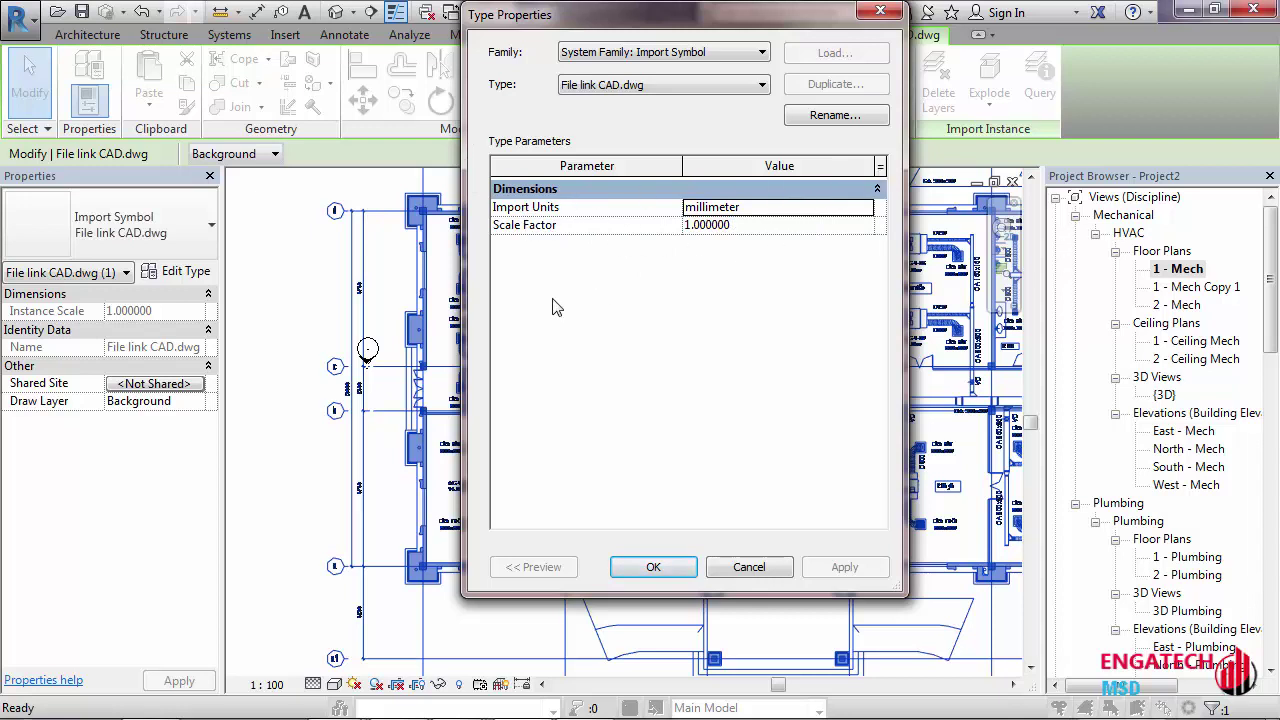
key("Return")
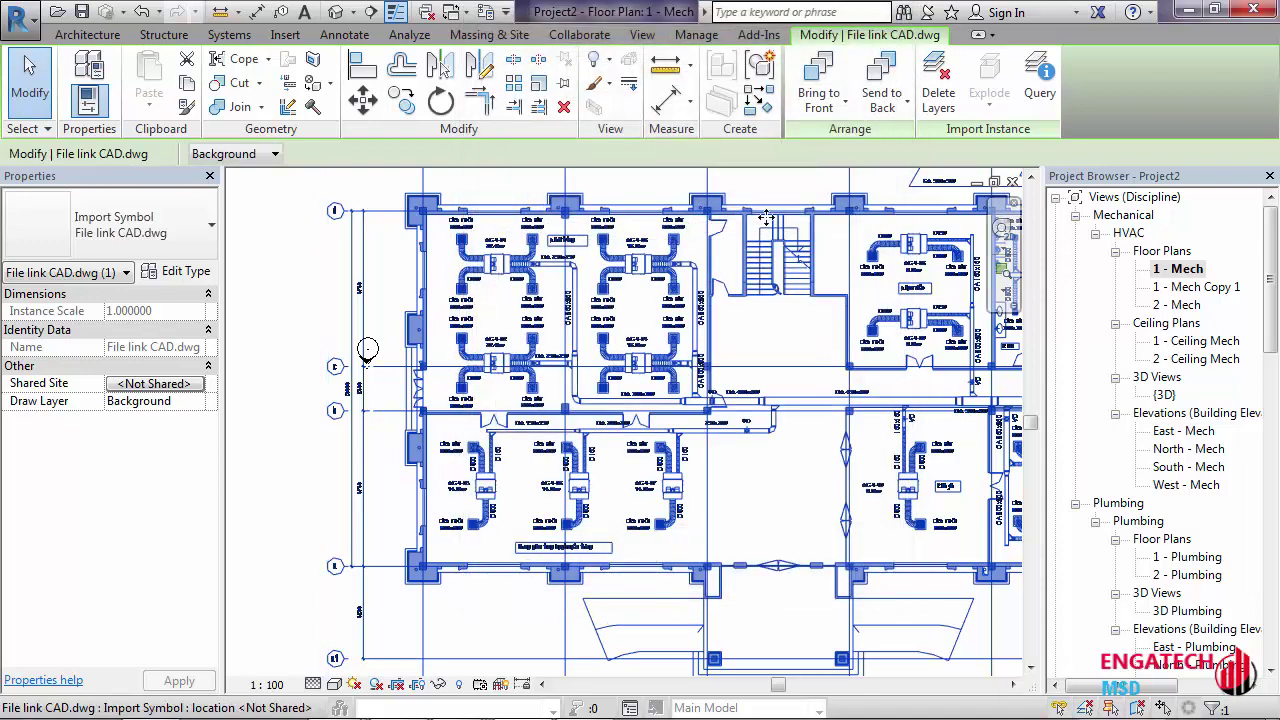
Select the linked CAD plan and delete it from 1 - Mech
key("Escape")
key("Escape")
scroll(520, 337, "down", 5)
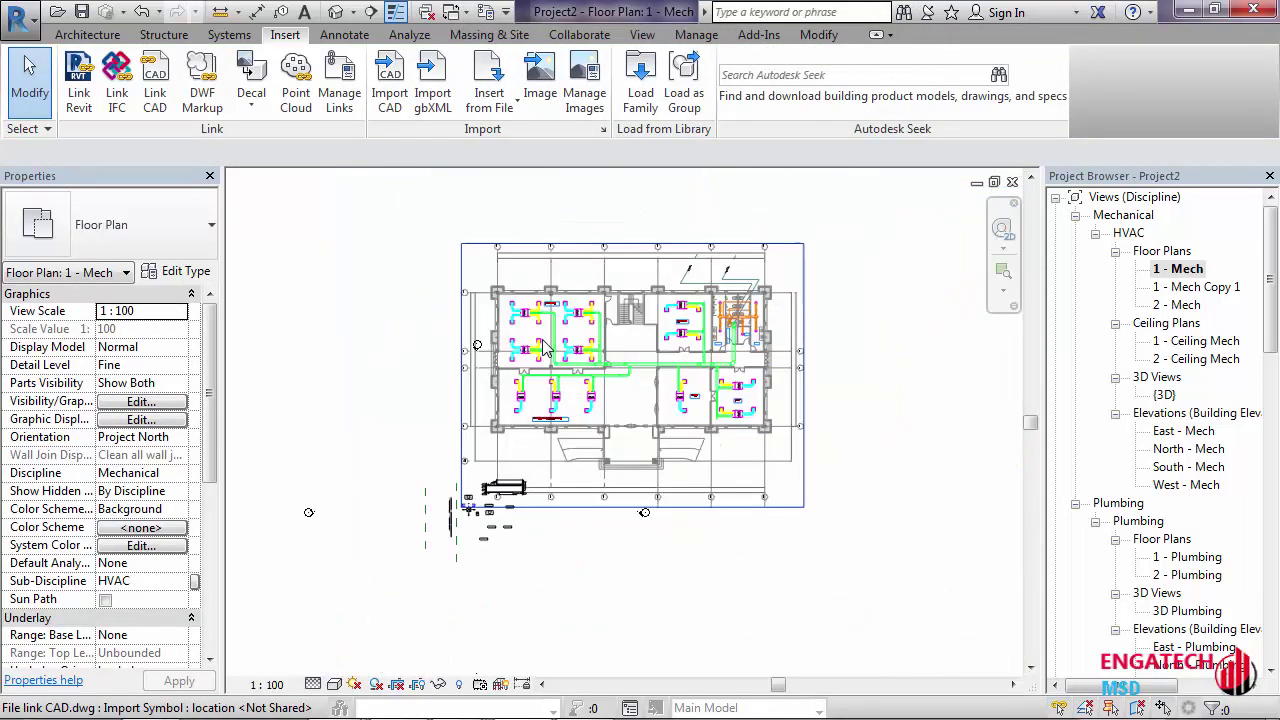
scroll(483, 358, "up", 1)
left_click(566, 349)
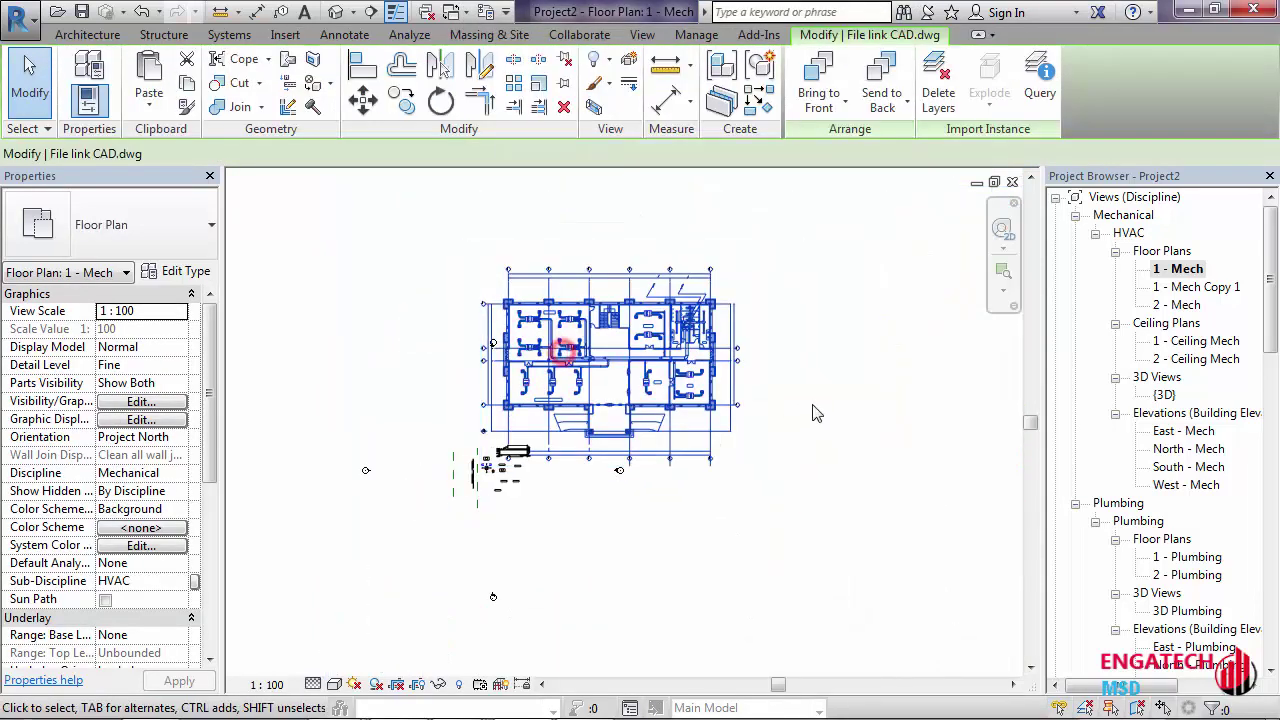
left_click(814, 400)
scroll(590, 380, "up", 2)
scroll(590, 380, "up", 2)
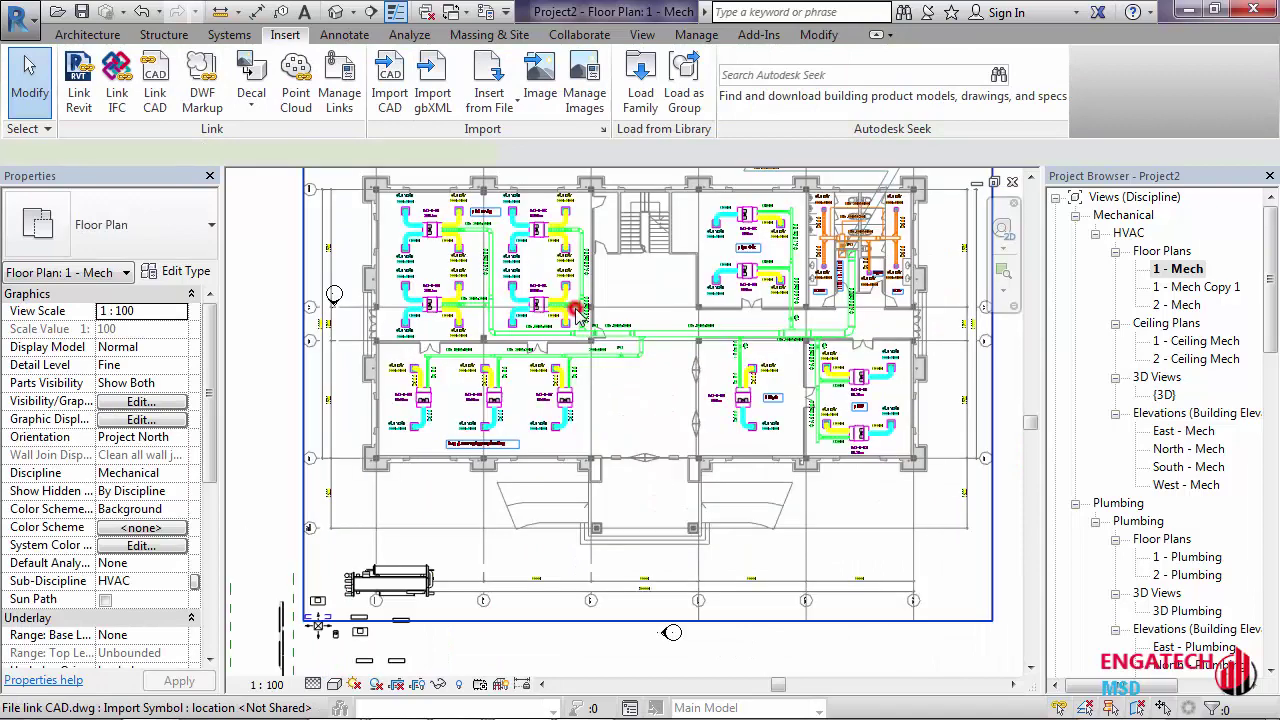
left_click(578, 313)
key("Escape")
scroll(556, 345, "down", 2)
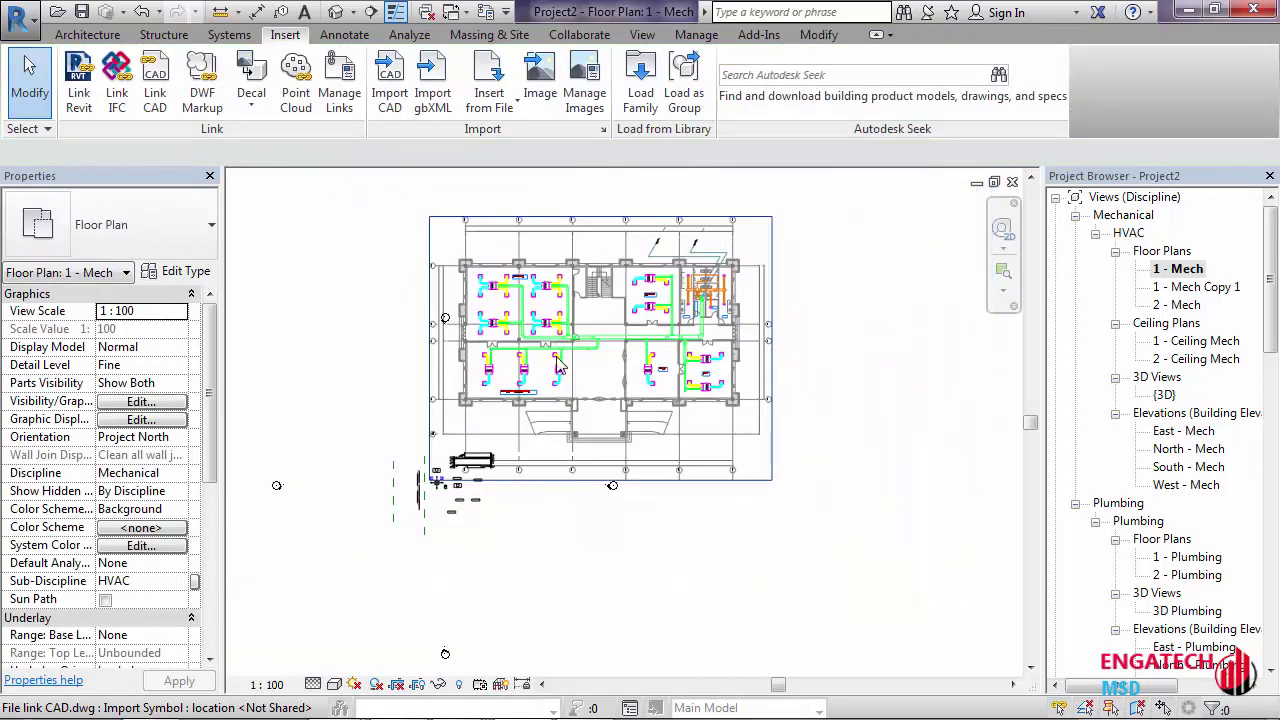
left_click(548, 337)
left_click(564, 105)
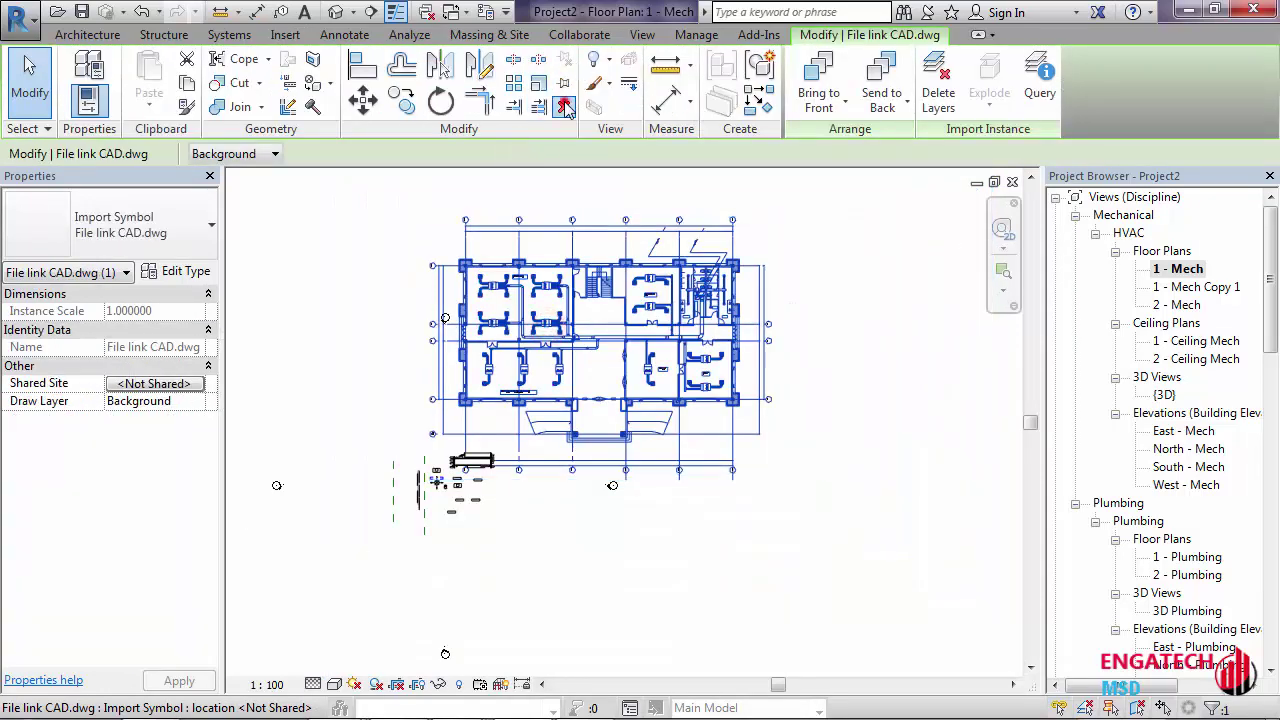
Link File link CAD from the Desktop into the plan again
scroll(564, 382, "down", 1)
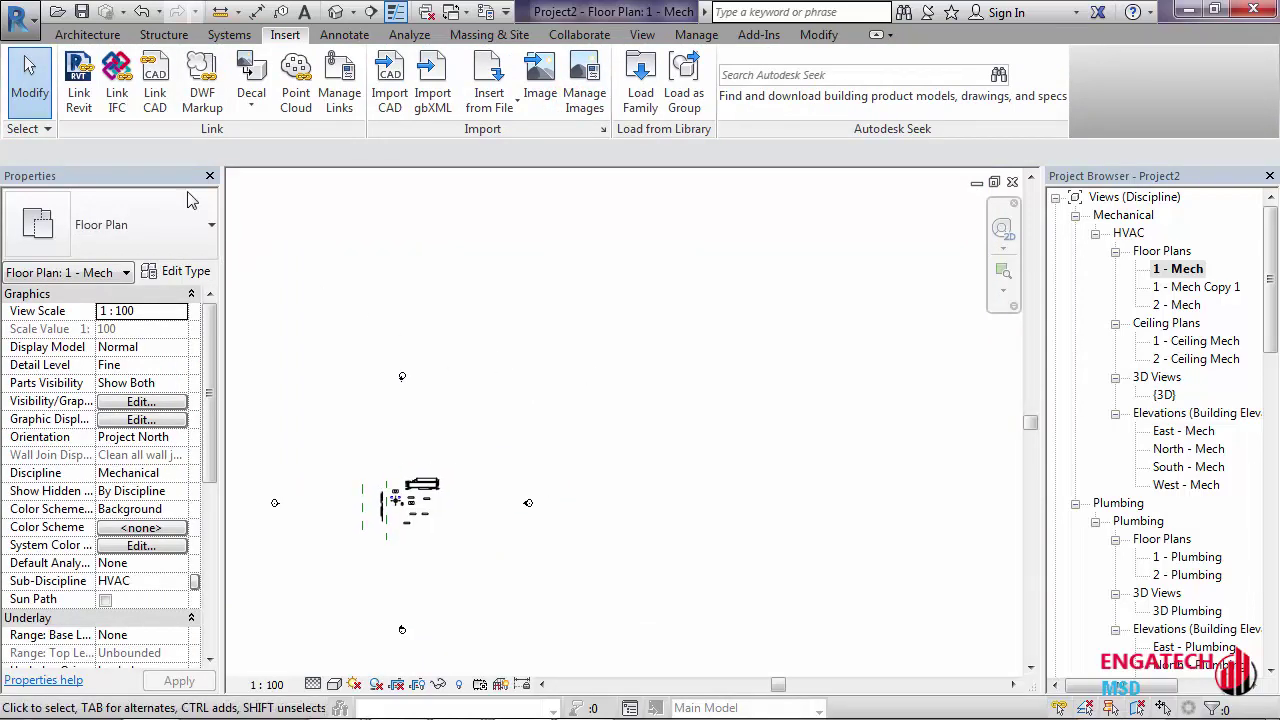
left_click(160, 112)
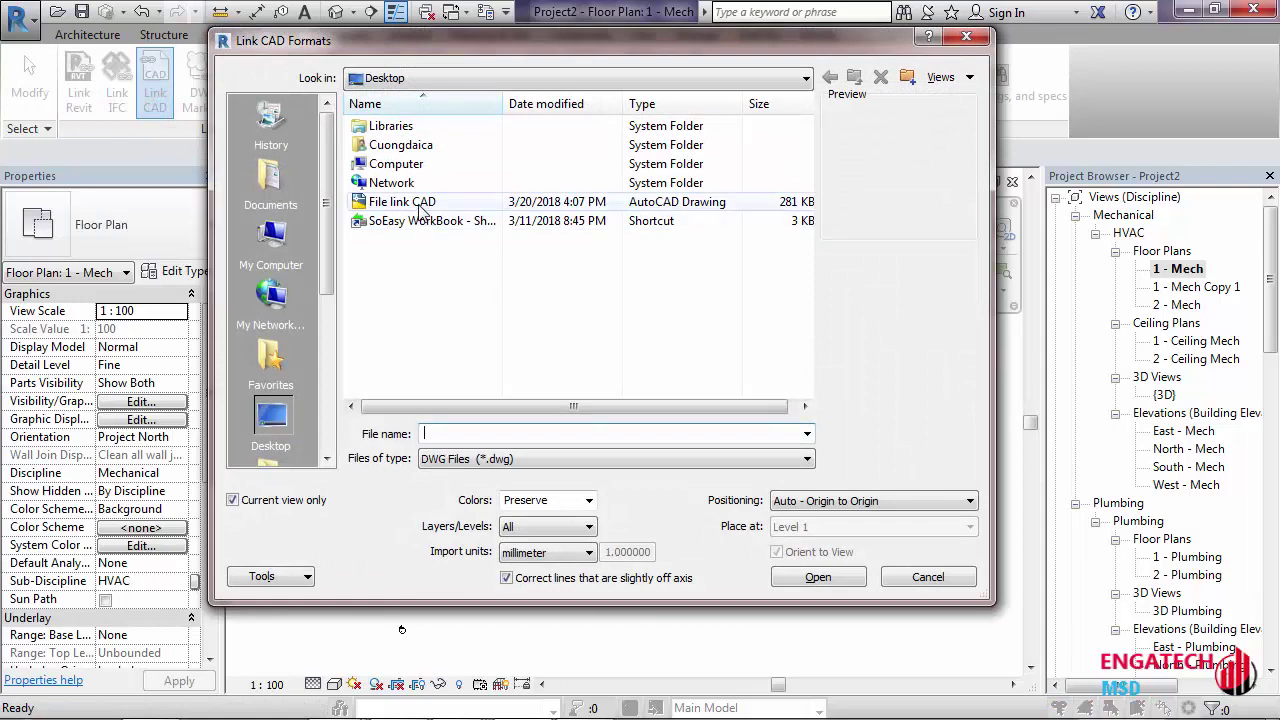
left_click(419, 201)
left_click(812, 577)
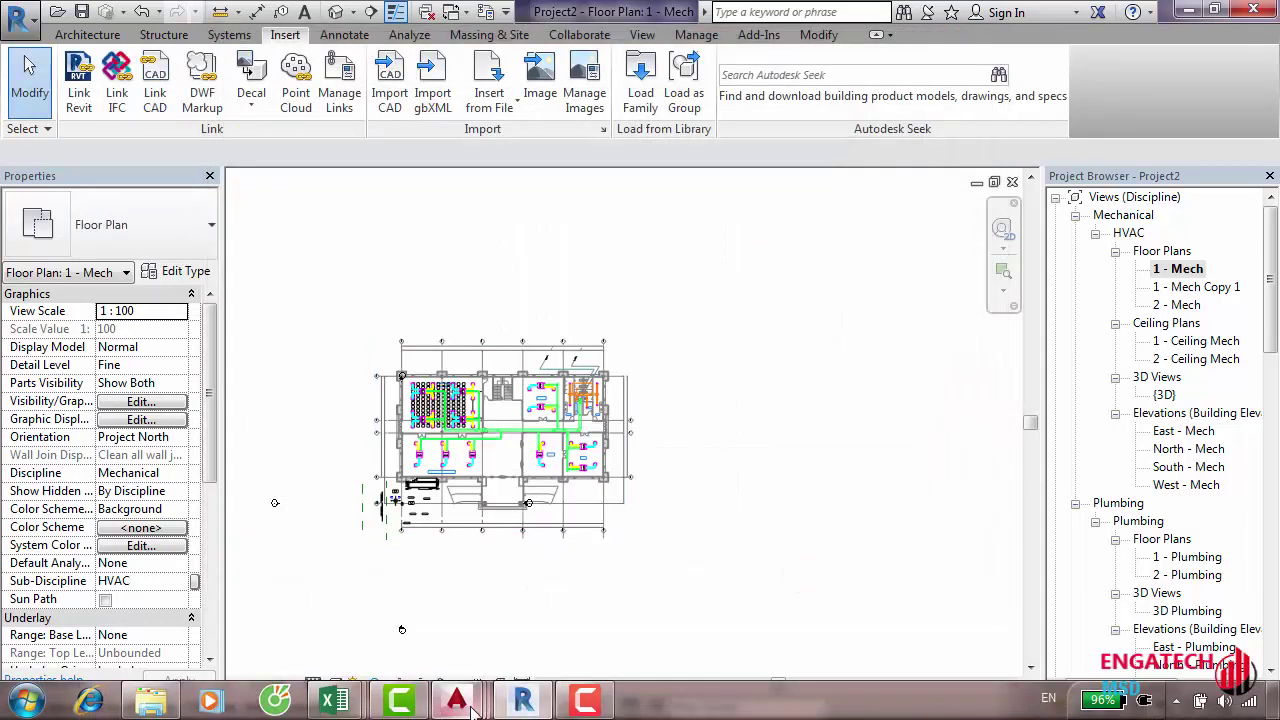
In AutoCAD, draw a five-point zig-zag line below the OA 200x200 duct, then save
mouse_move(456, 700)
left_click(660, 598)
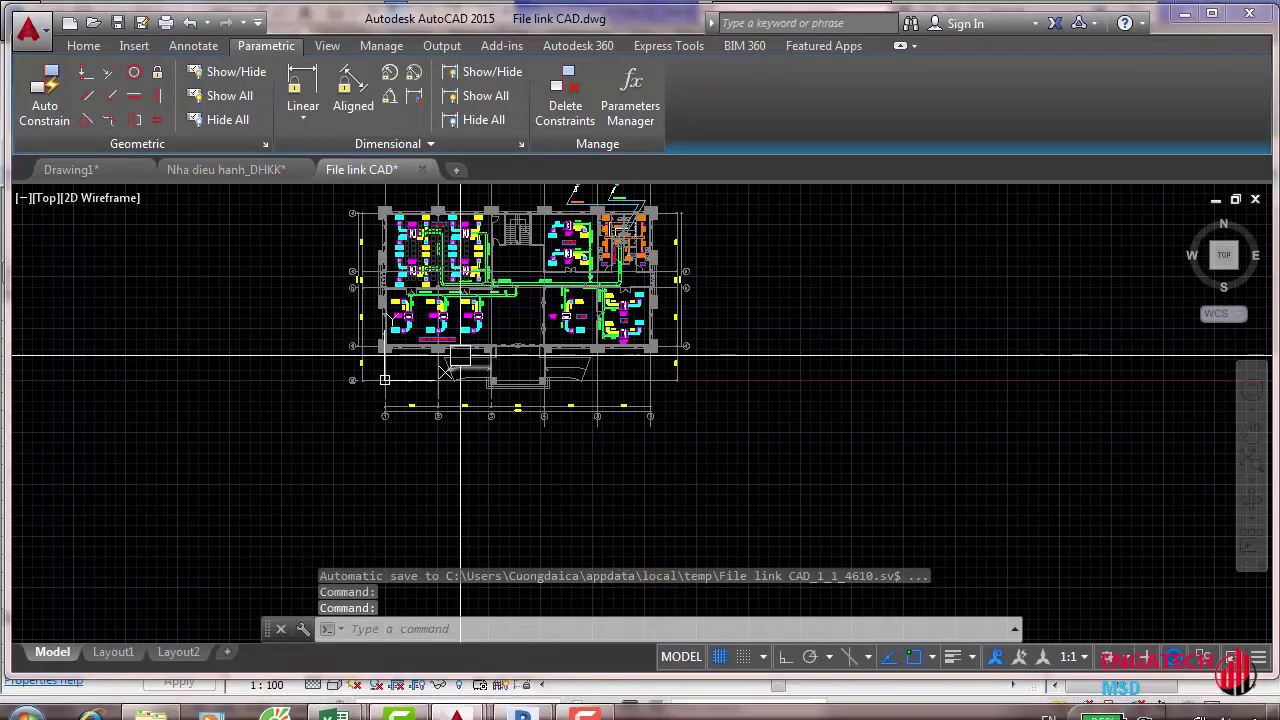
type("l")
key("Return")
scroll(490, 440, "up", 3)
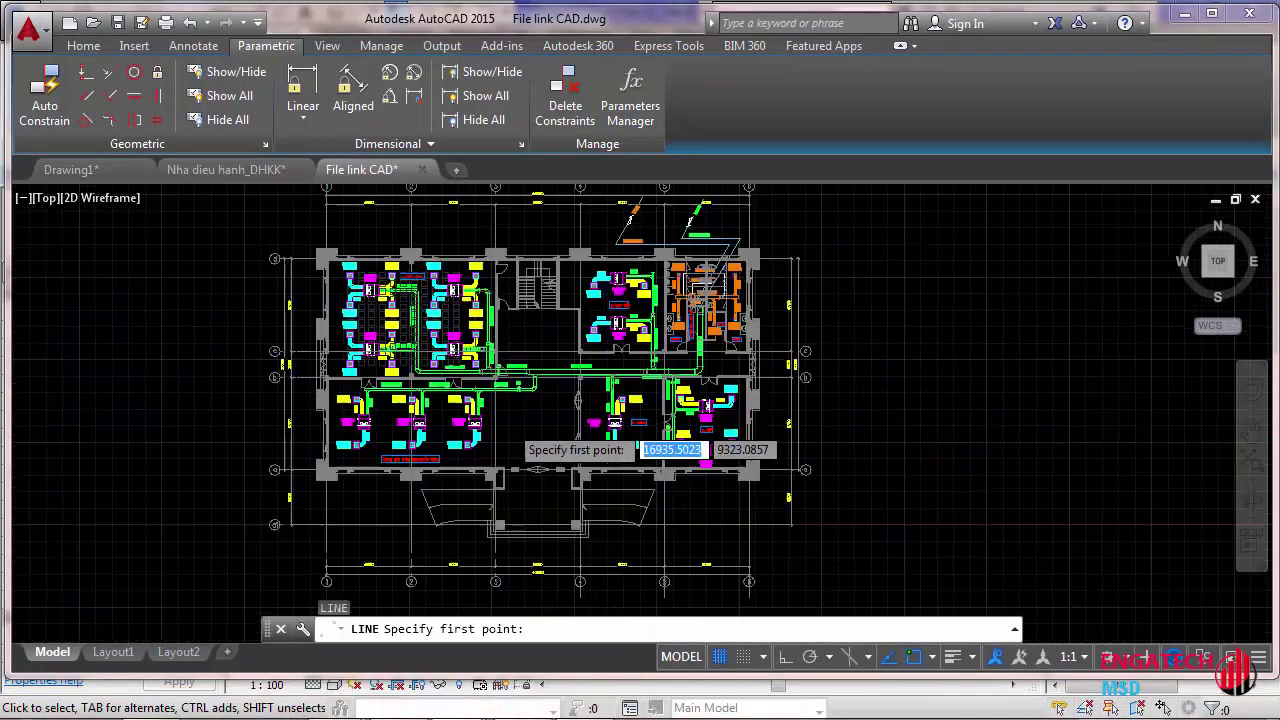
scroll(540, 400, "up", 3)
left_click(546, 372)
left_click(541, 474)
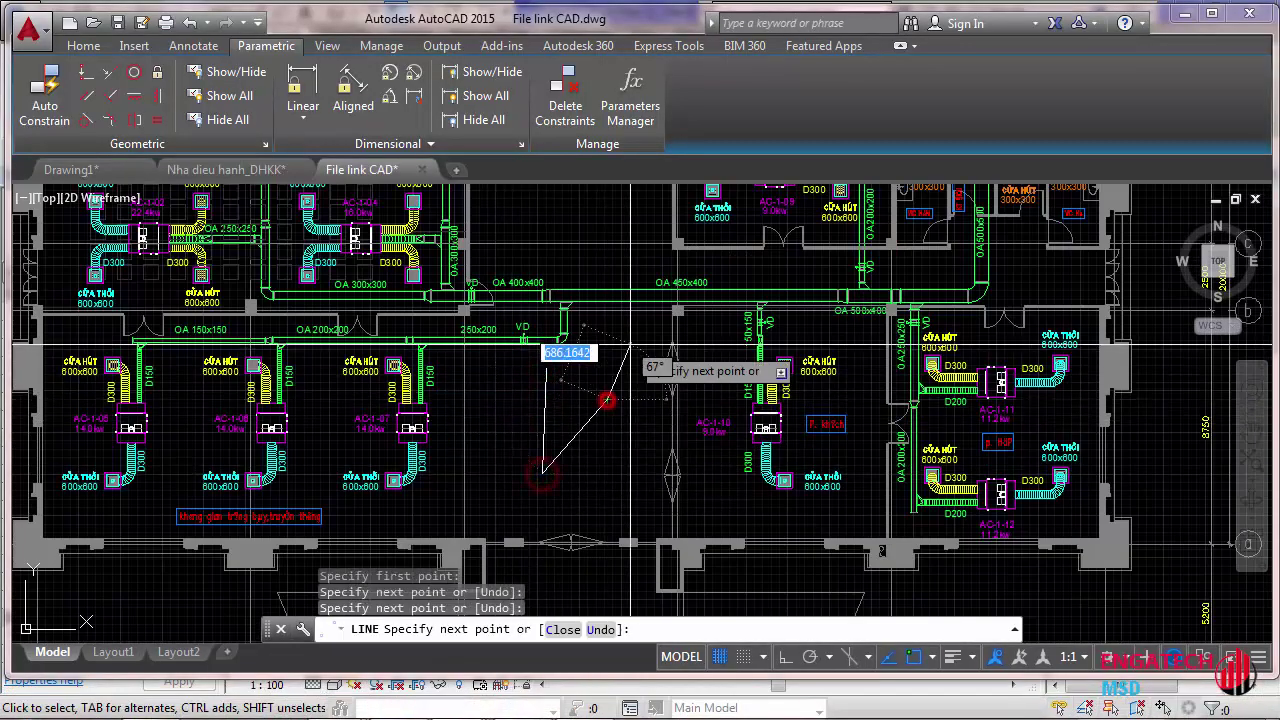
left_click(608, 400)
left_click(630, 338)
left_click(582, 312)
key("Escape")
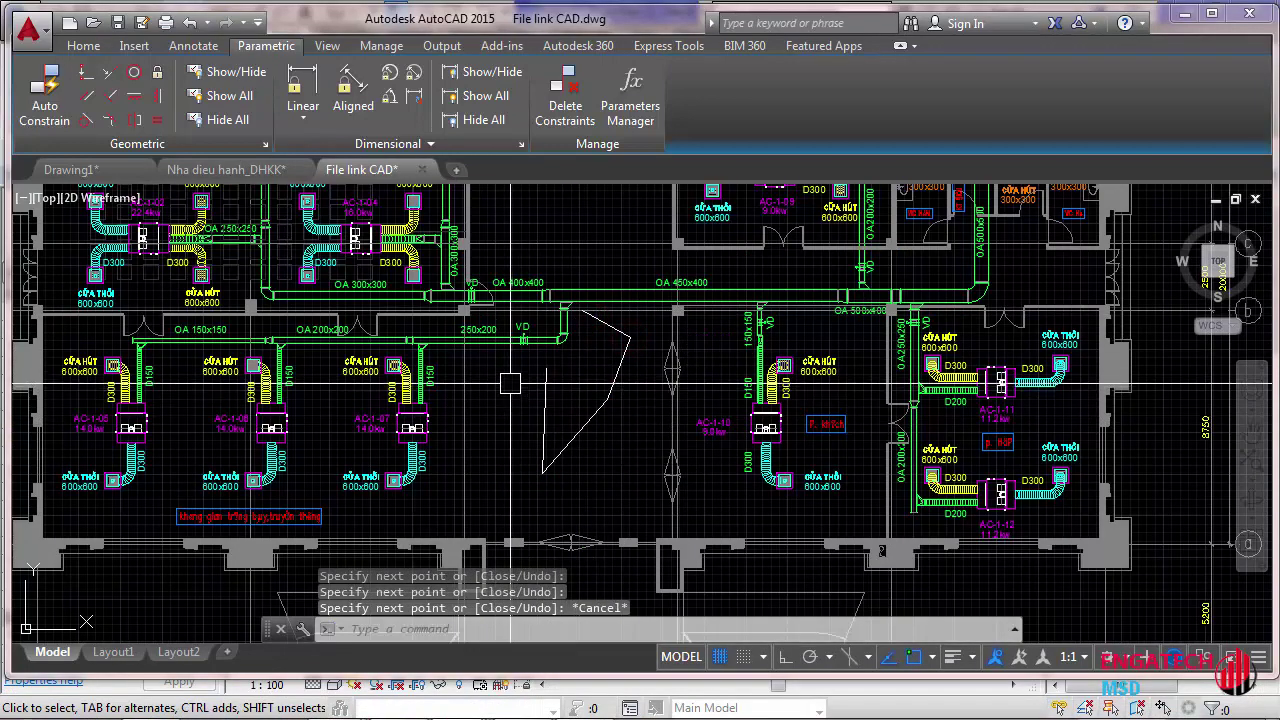
key("ctrl+s")
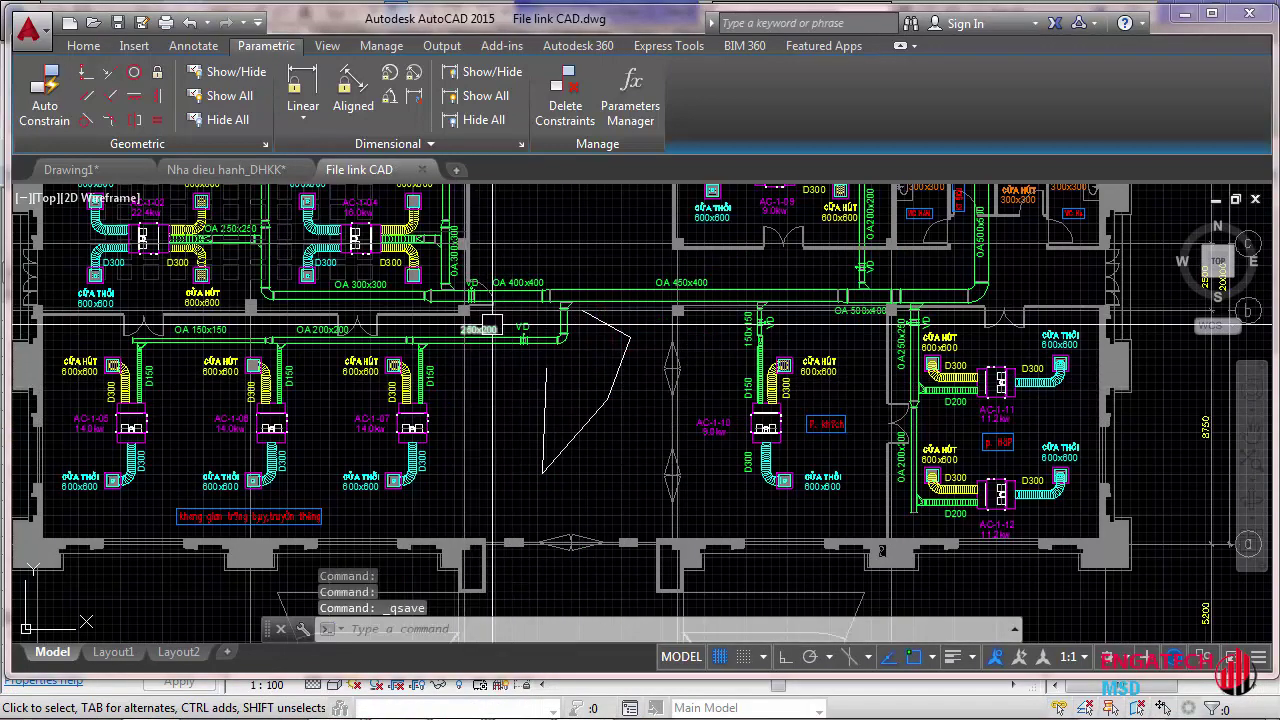
Back in Revit, select the linked CAD plan and pan and zoom around the 1 - Mech view
left_click(521, 703)
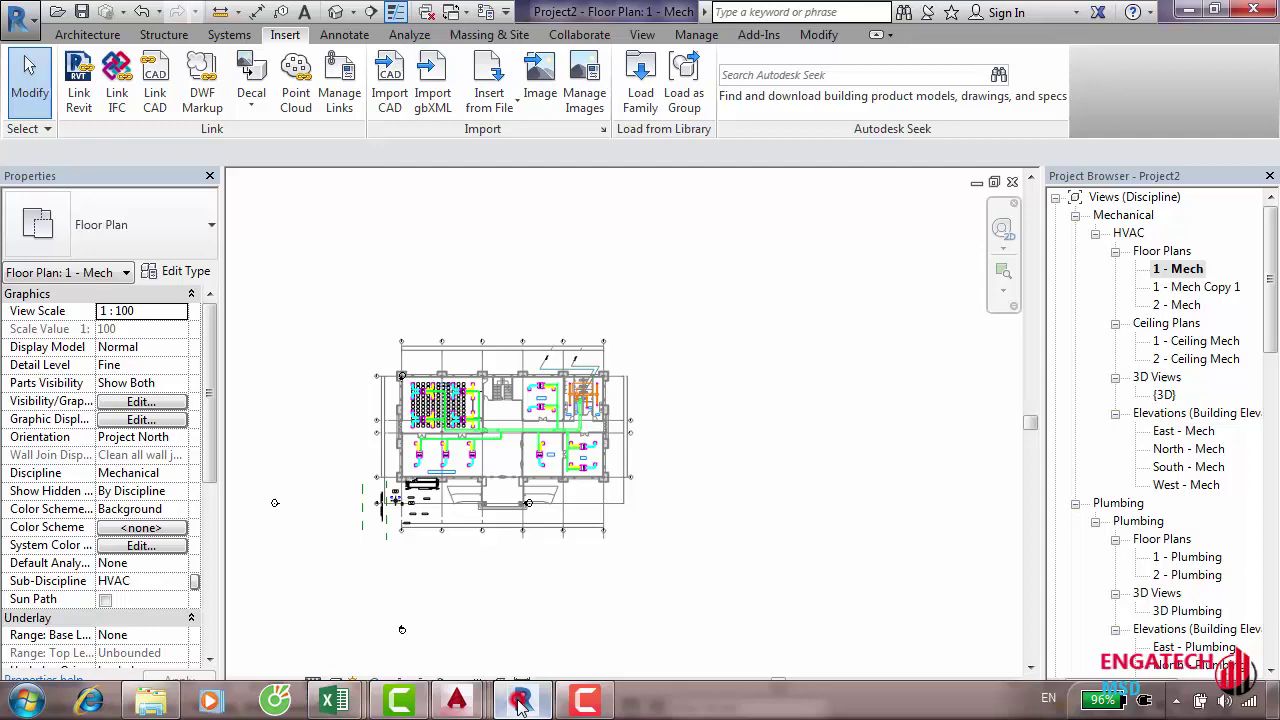
left_click(417, 530)
middle_click_drag(553, 382, 600, 347)
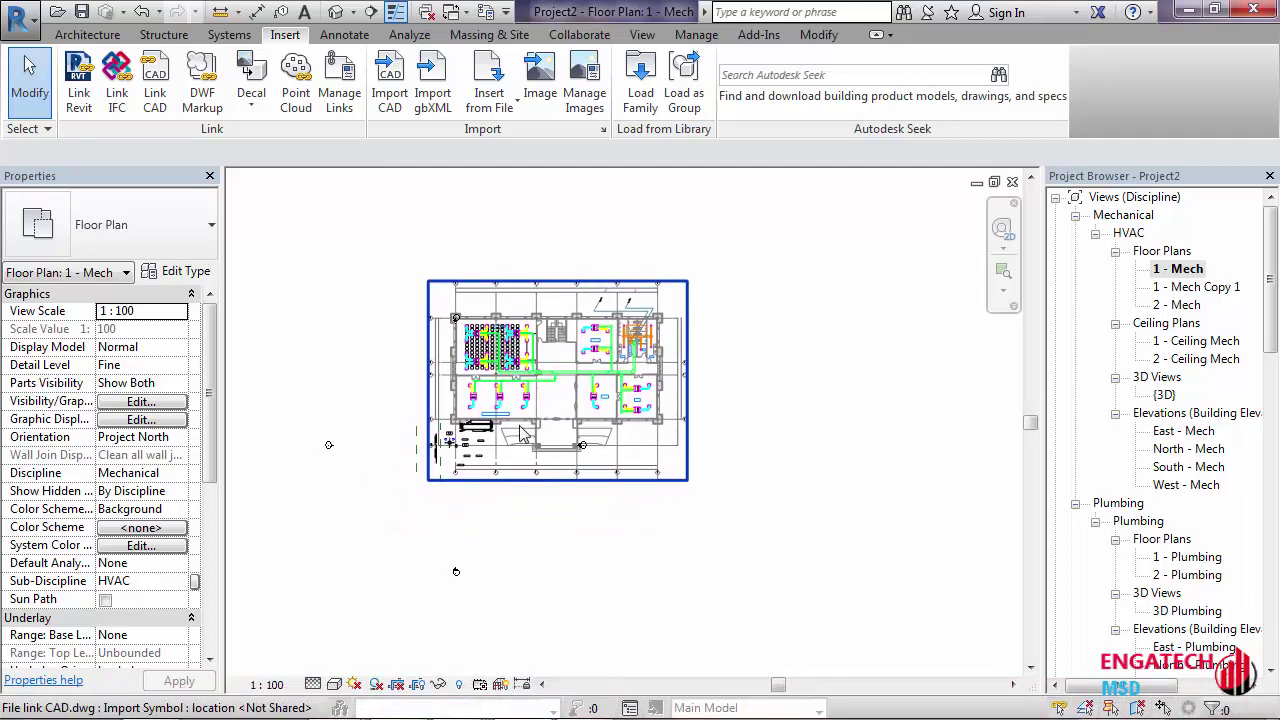
scroll(527, 400, "up", 2)
scroll(527, 400, "up", 3)
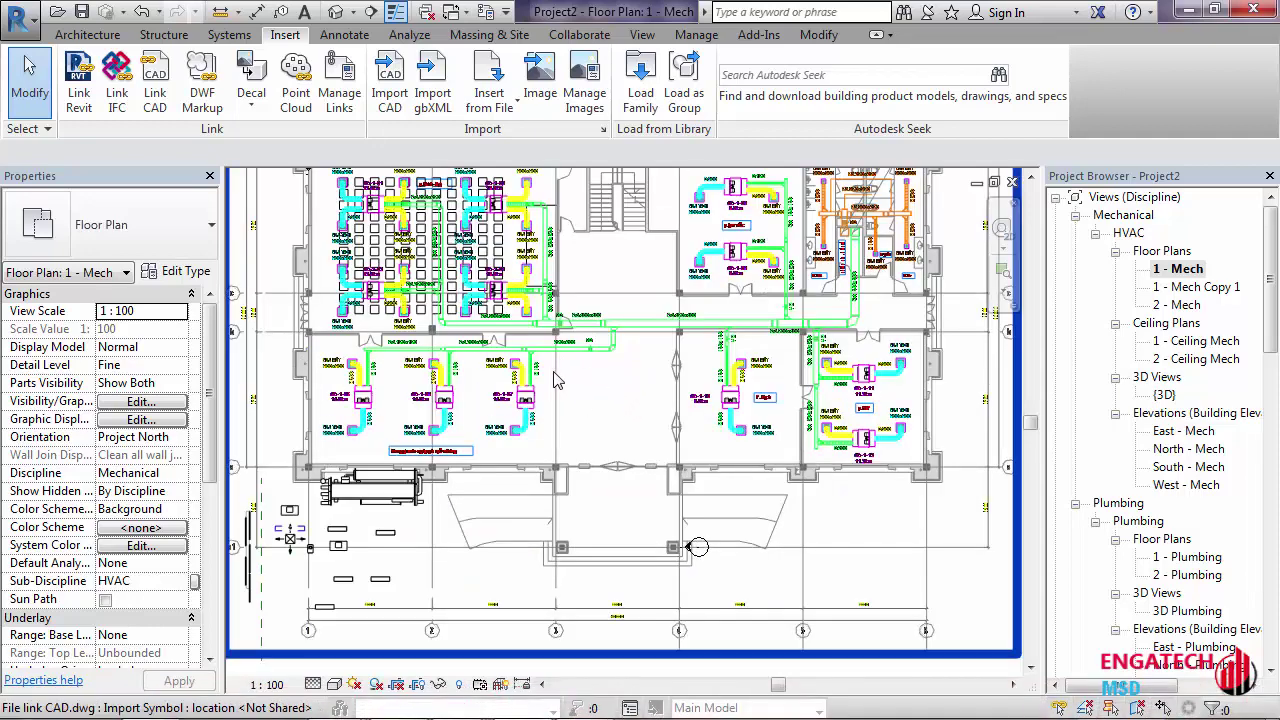
scroll(557, 380, "down", 2)
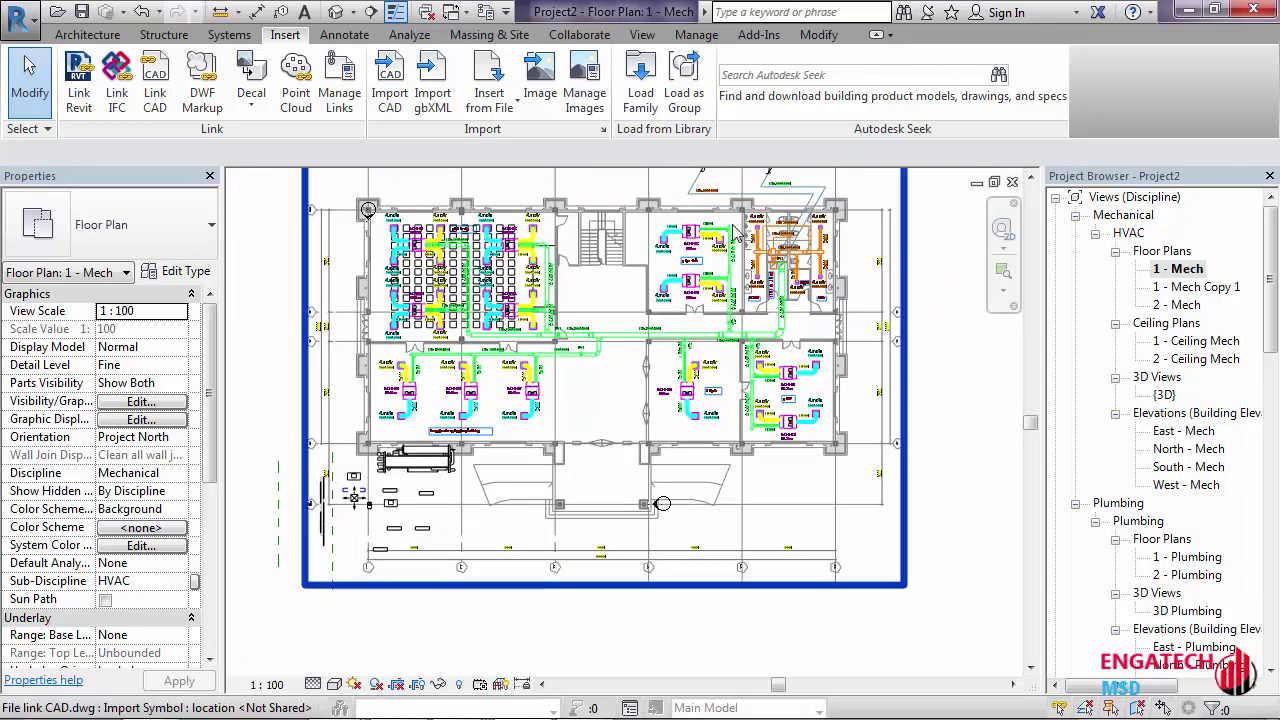
Reload File link CAD.dwg from the CAD Formats list in Manage Links and confirm
left_click(697, 36)
left_click(660, 110)
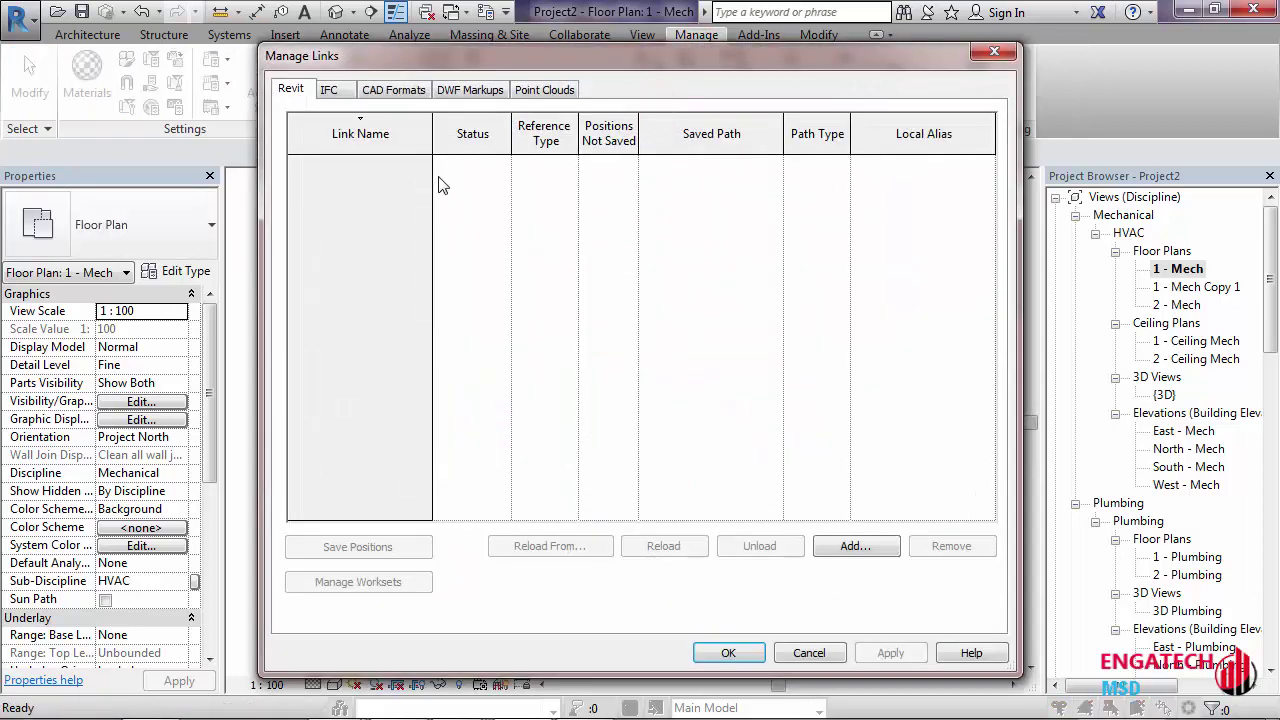
left_click(403, 90)
left_click(350, 162)
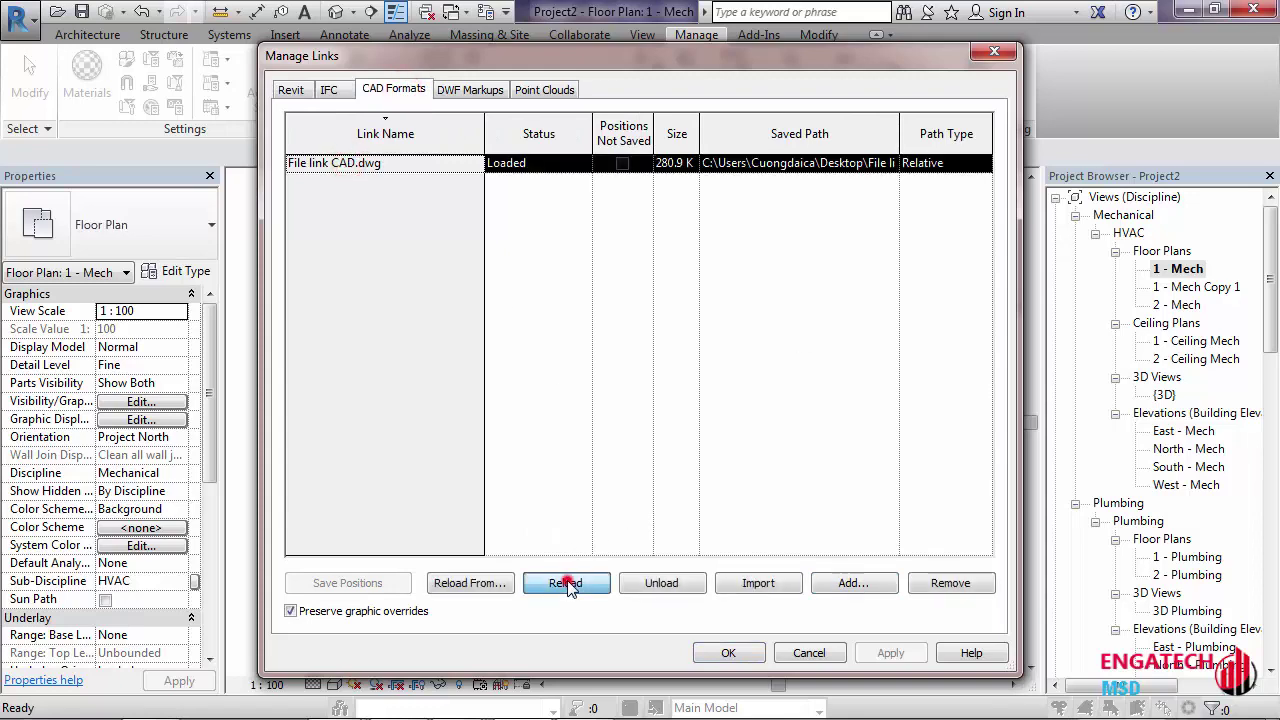
left_click(598, 581)
left_click(727, 653)
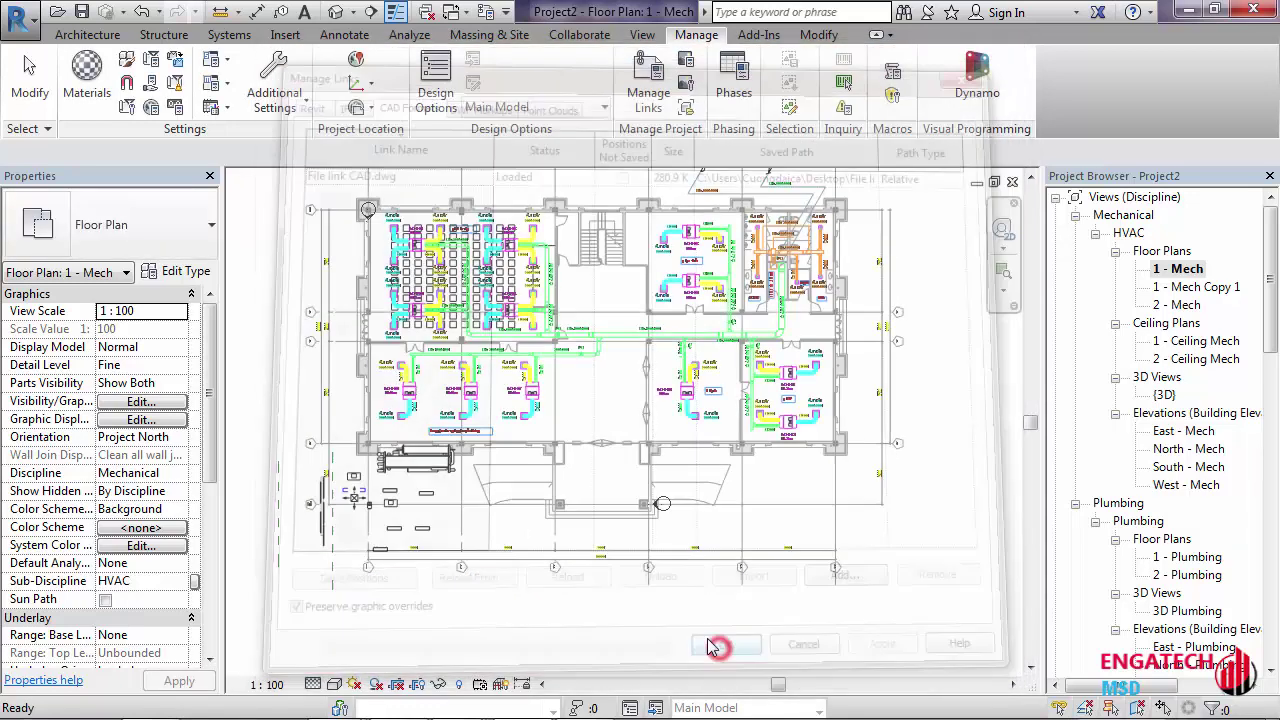
Zoom and pan across the 1 - Mech plan to find the new zig-zag line in the reloaded link
scroll(621, 367, "up", 4)
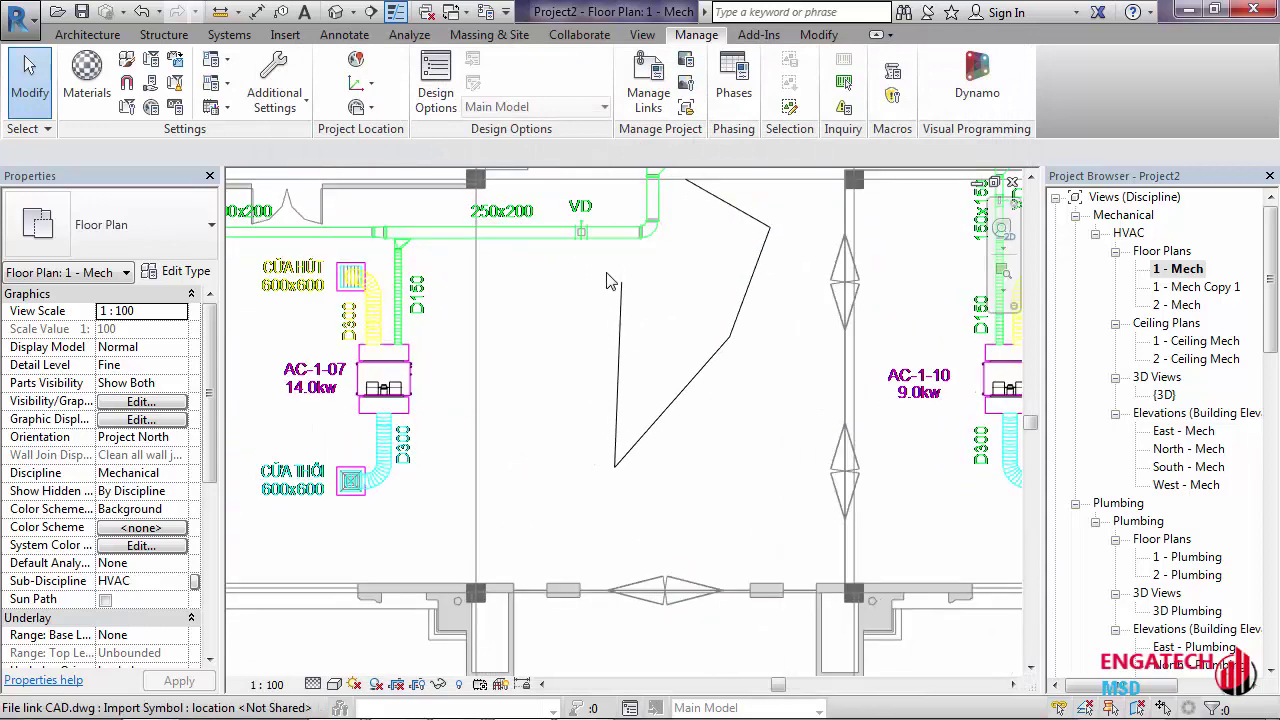
middle_click_drag(606, 280, 563, 400)
scroll(593, 355, "down", 4)
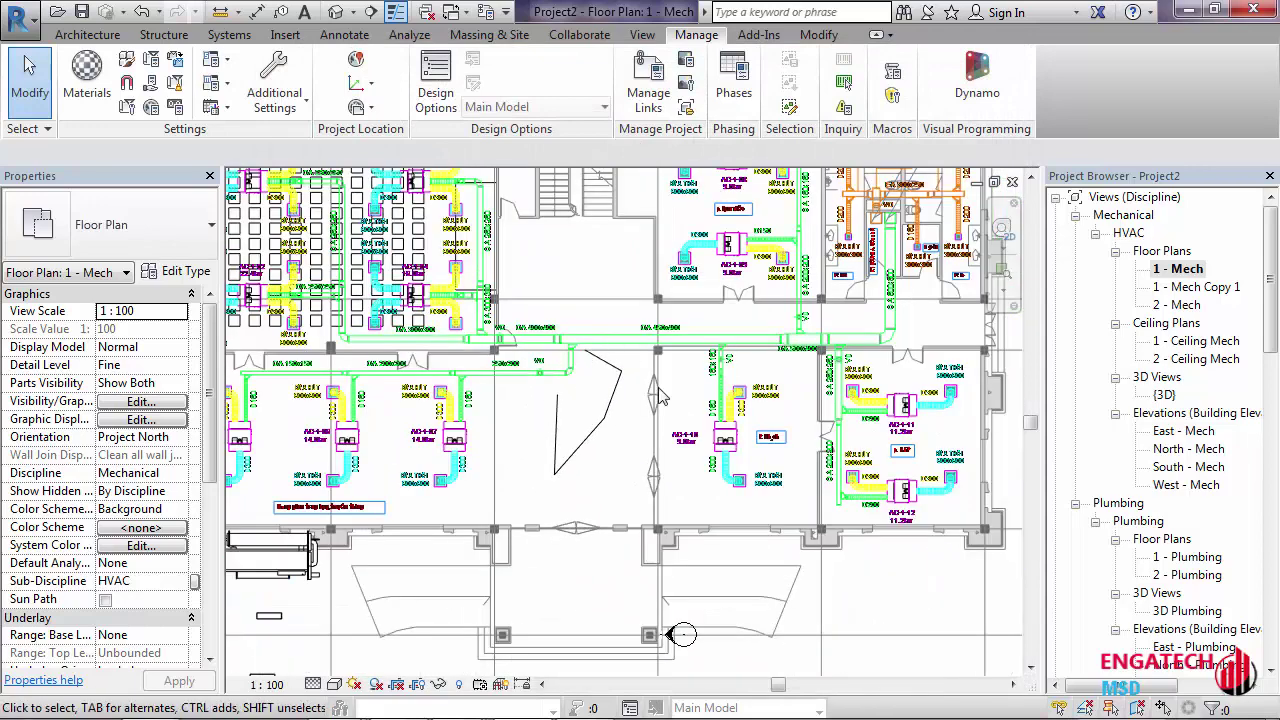
scroll(570, 350, "down", 5)
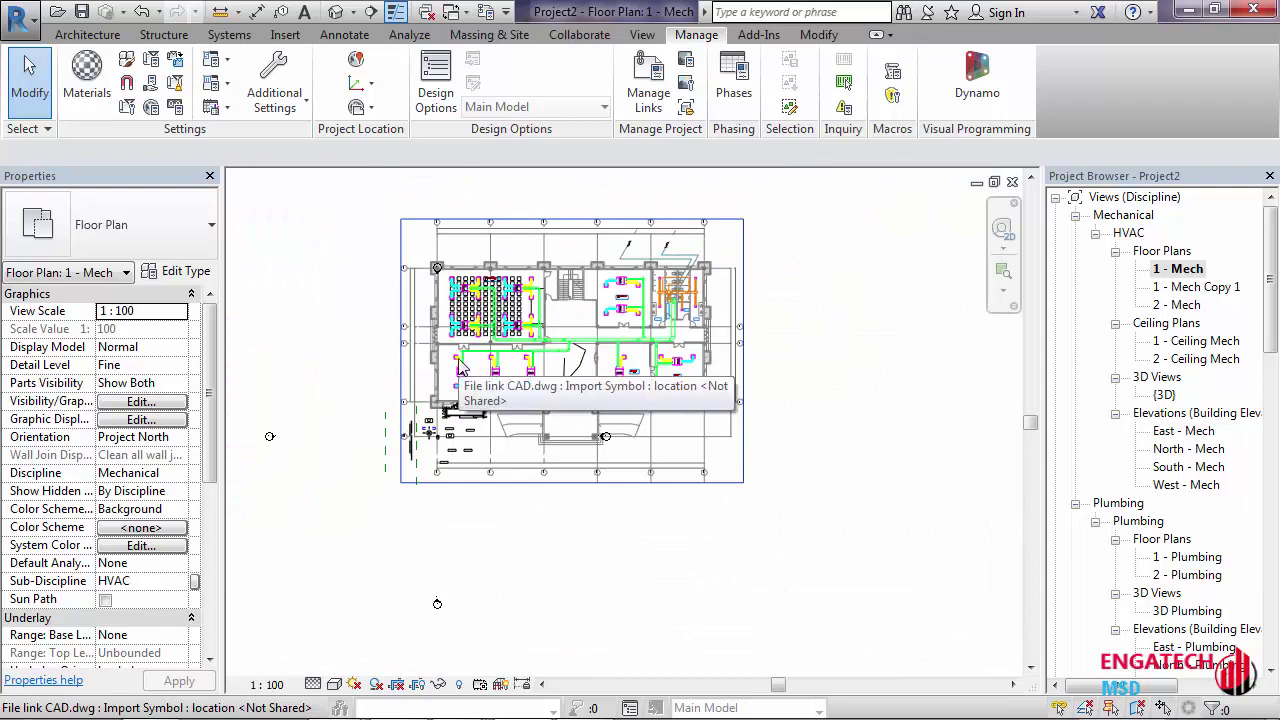
scroll(497, 342, "up", 2)
scroll(497, 342, "up", 2)
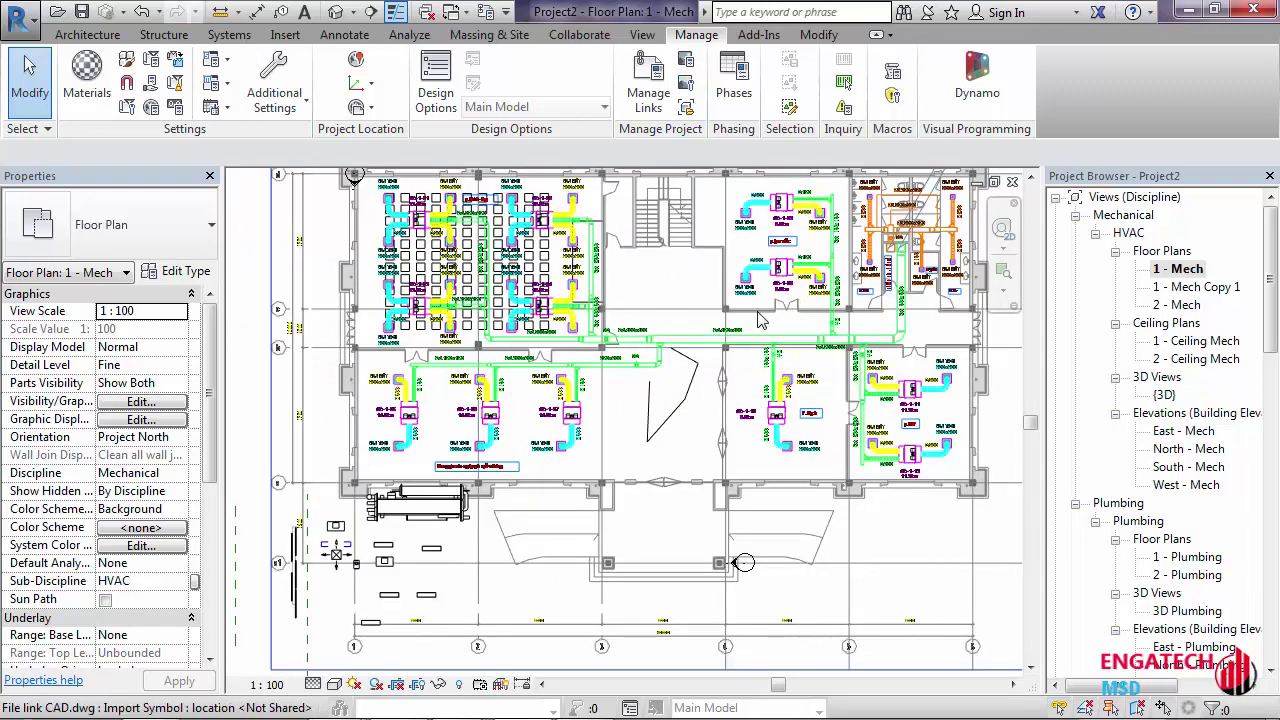
middle_click_drag(724, 357, 703, 357)
scroll(503, 343, "down", 1)
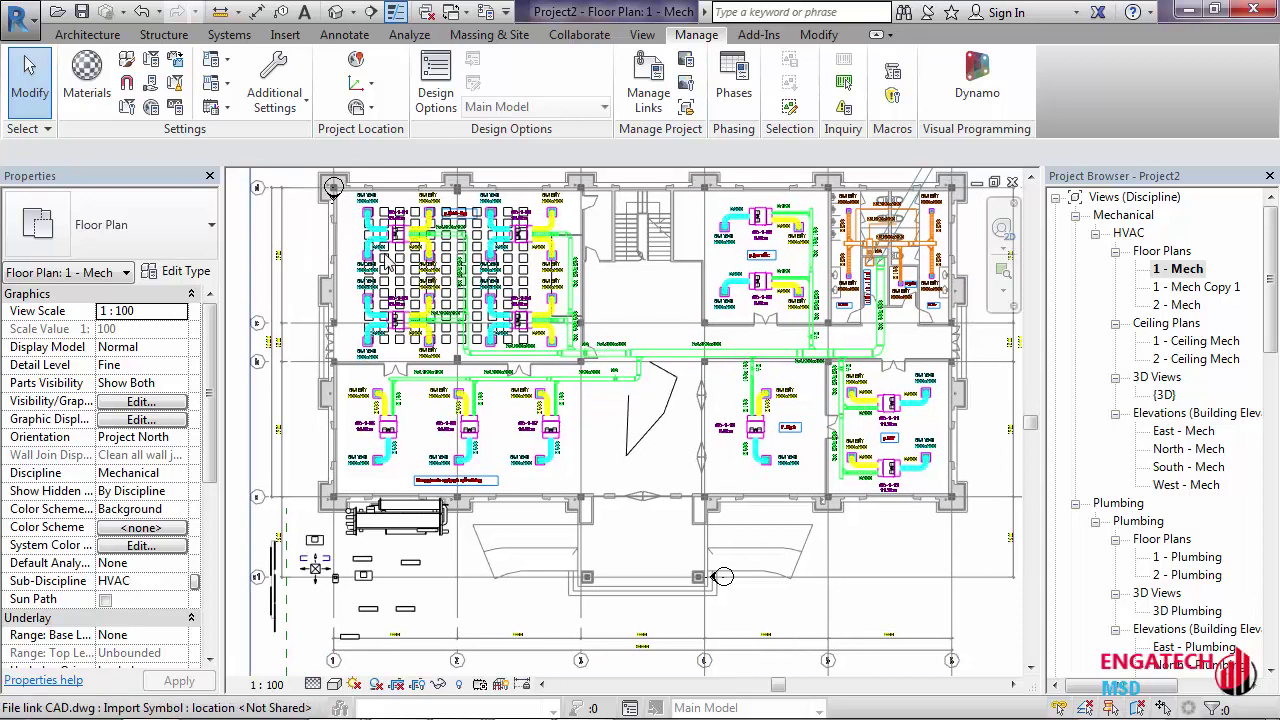
scroll(503, 343, "down", 3)
Select and delete the linked File link CAD drawing from the plan
left_click(533, 358)
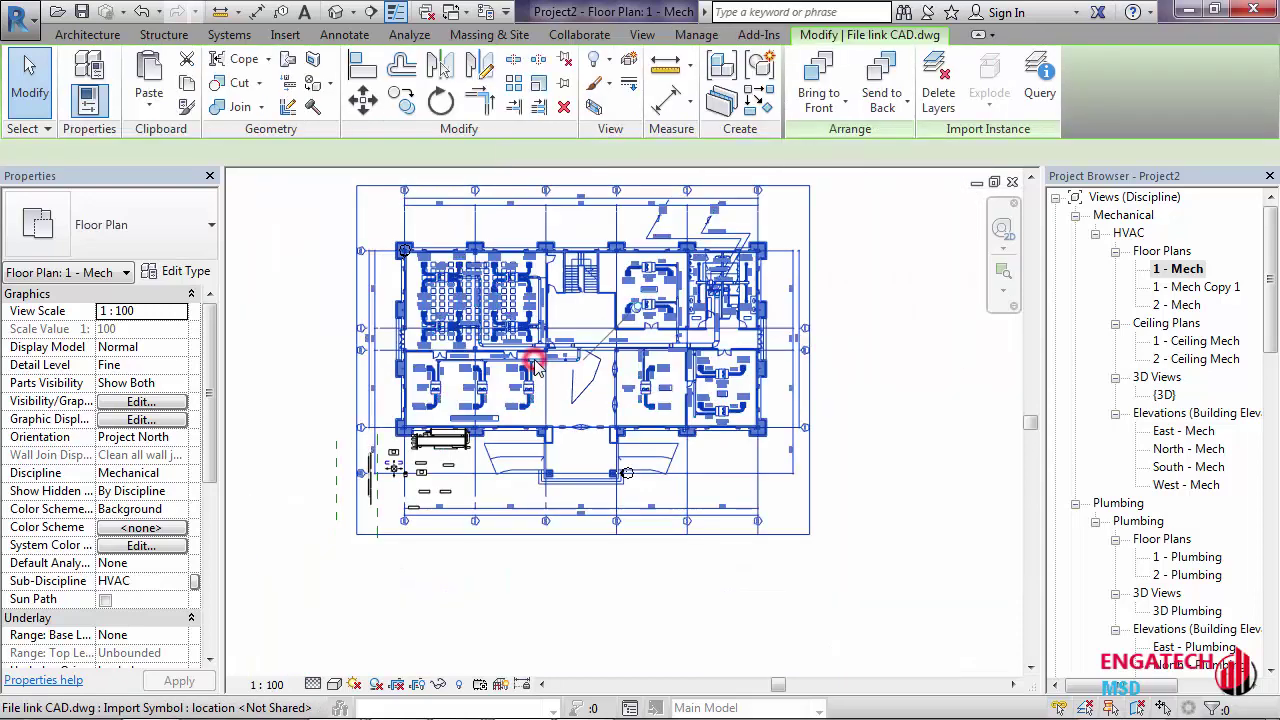
left_click(562, 62)
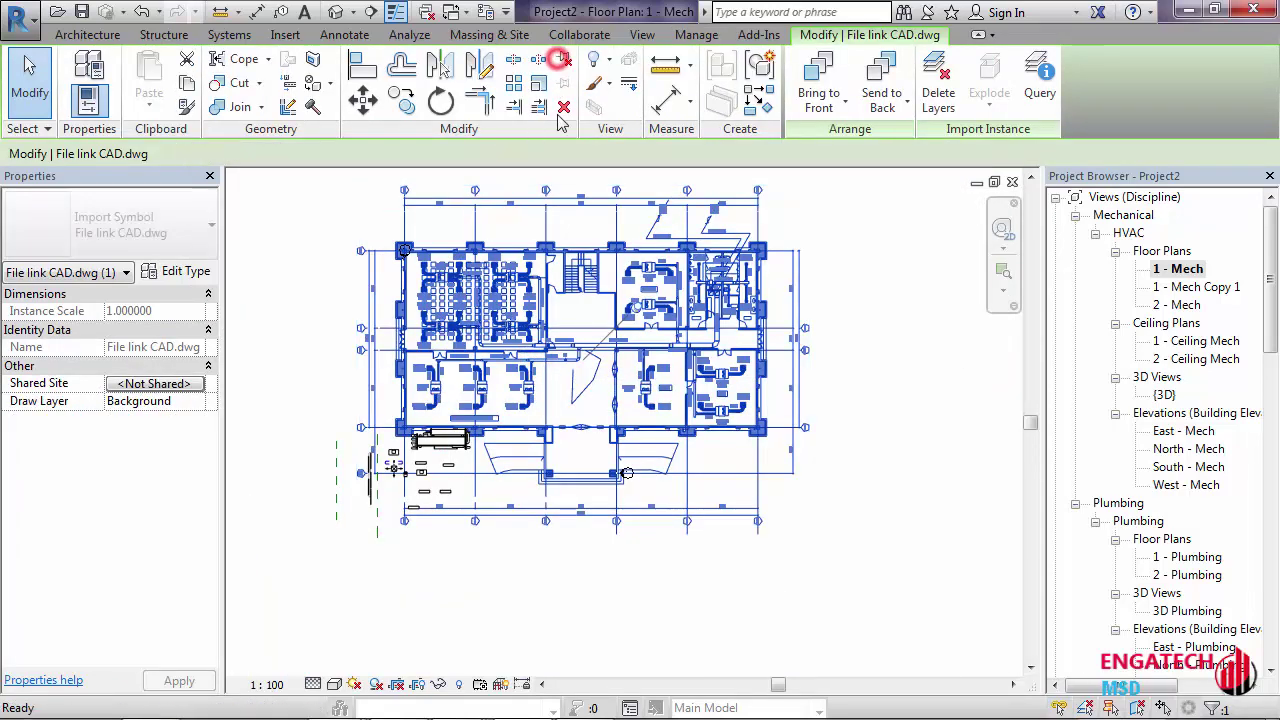
left_click(564, 106)
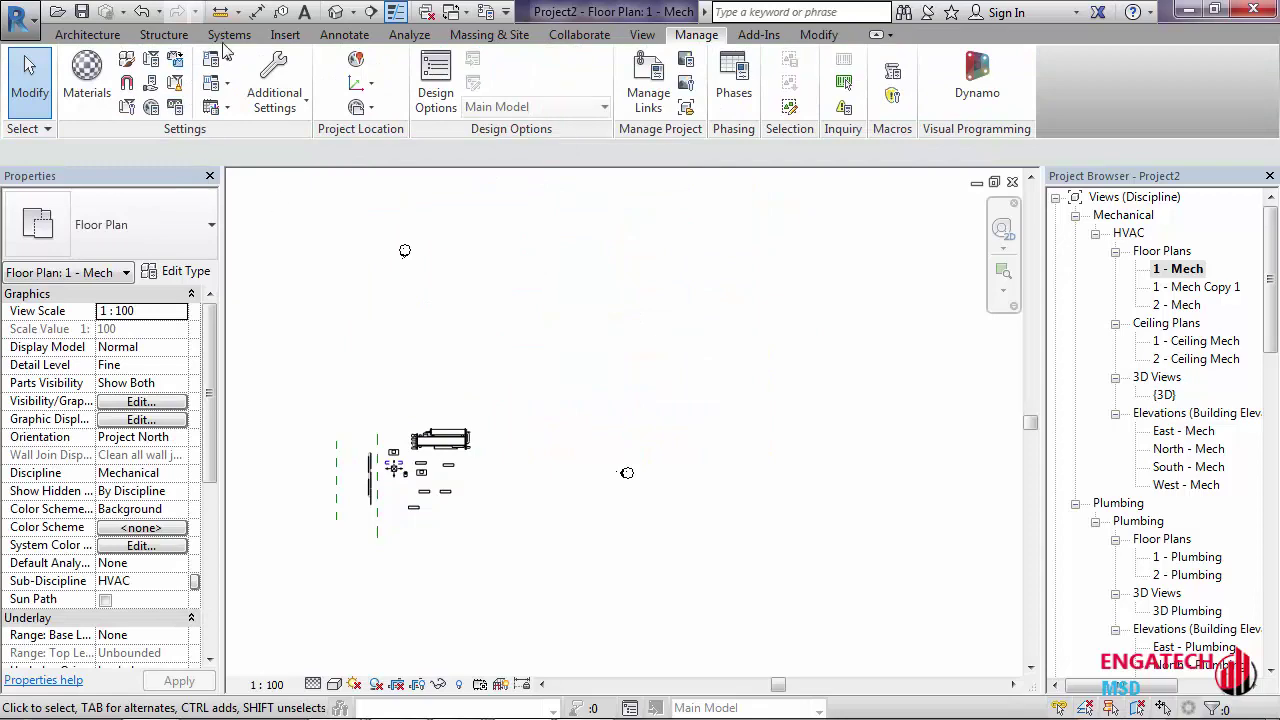
Start linking File link CAD again from the Insert tools, then cancel
left_click(285, 34)
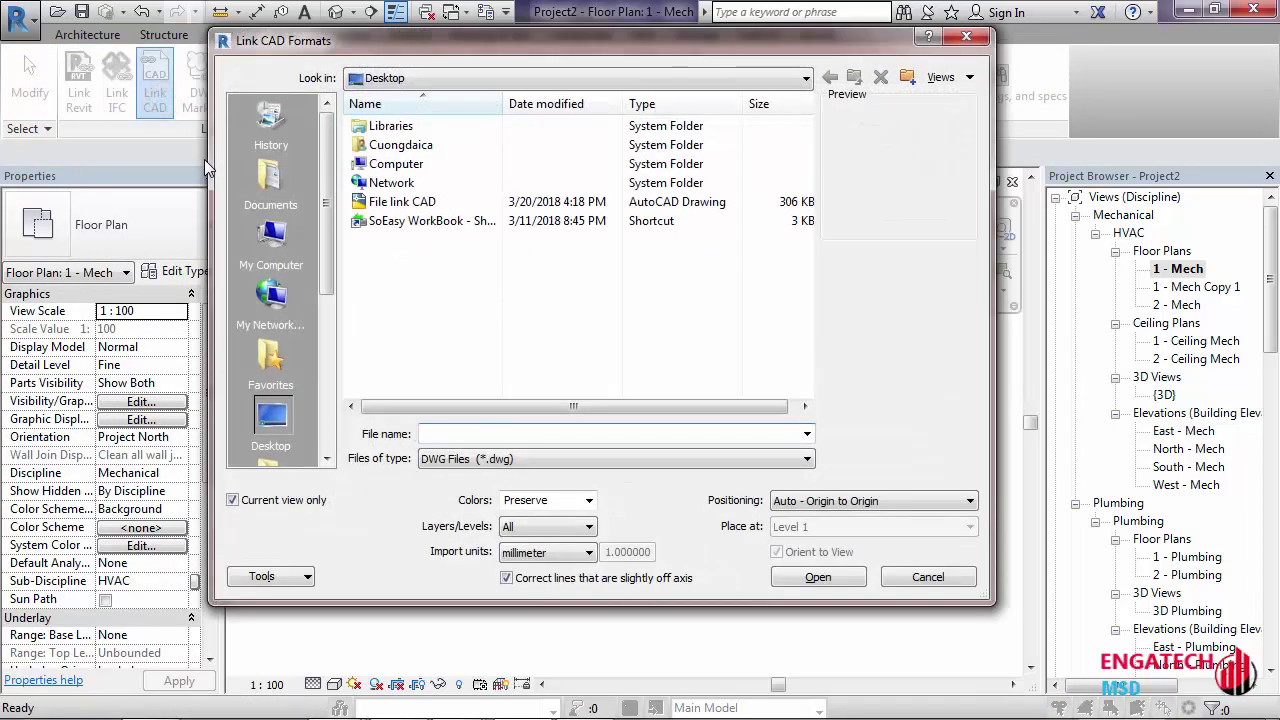
left_click(420, 204)
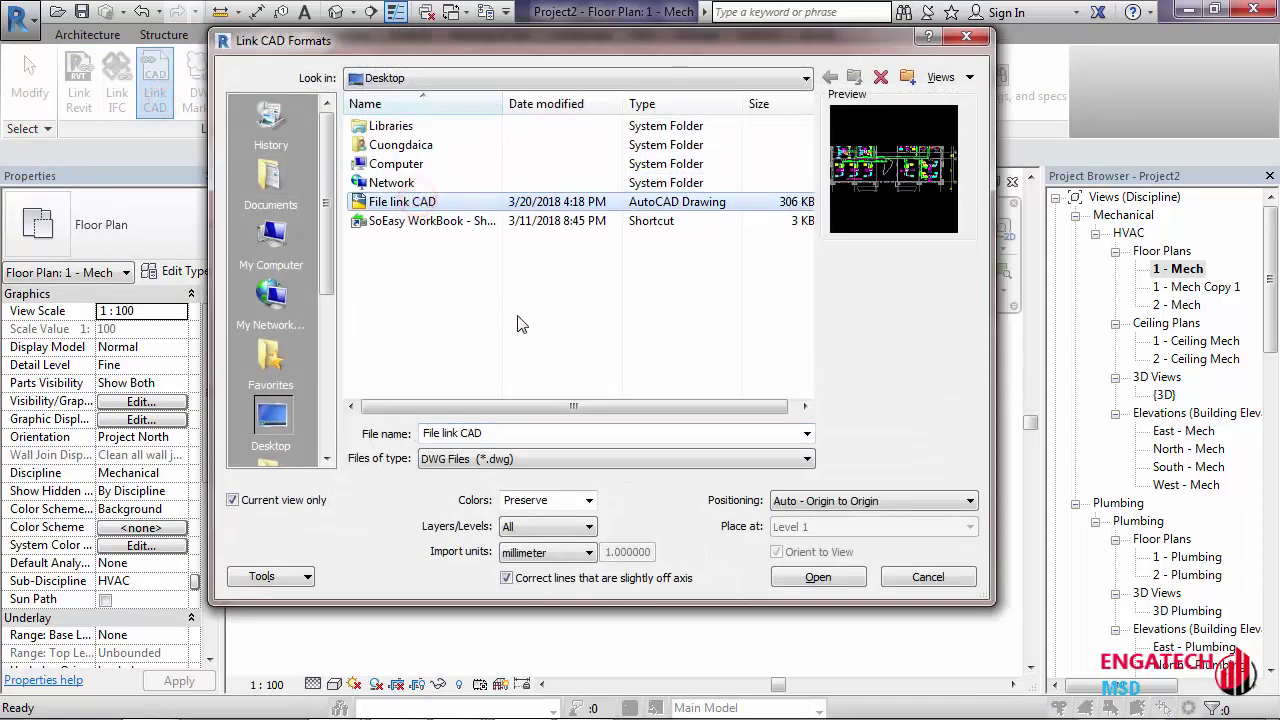
key("Escape")
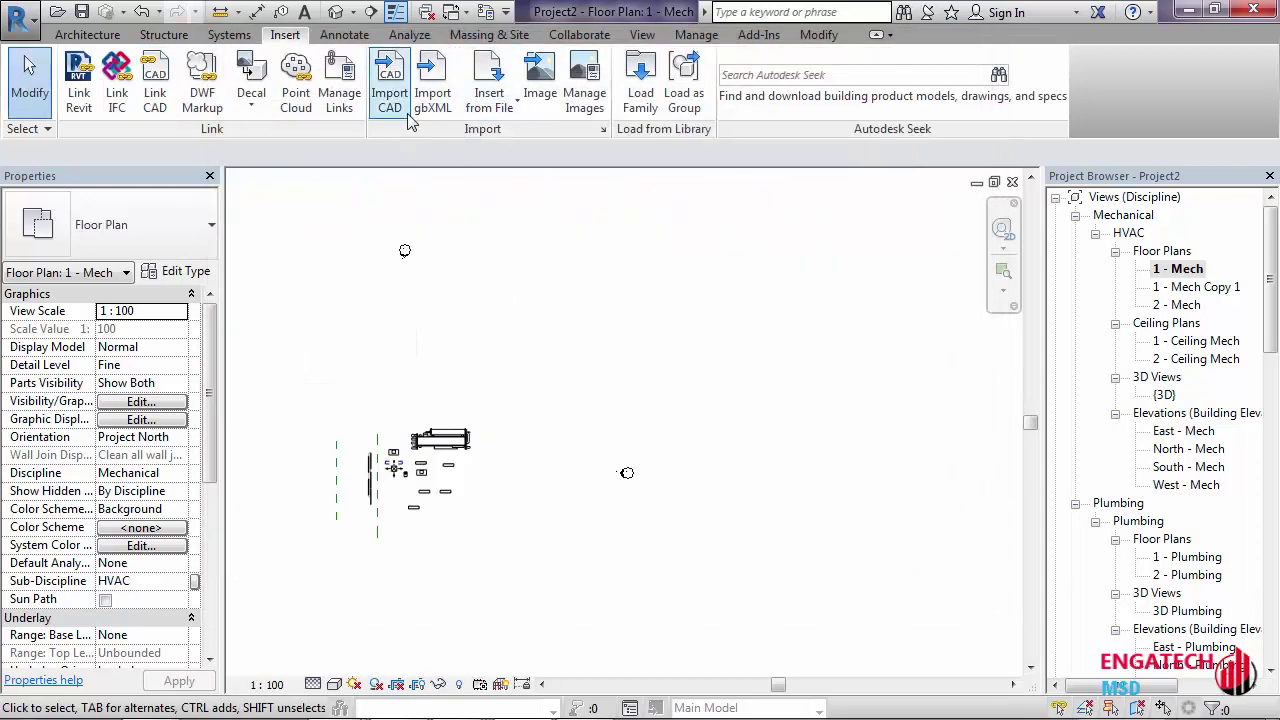
Import File link CAD from the Desktop with Import CAD and zoom in on it
left_click(405, 110)
left_click(391, 202)
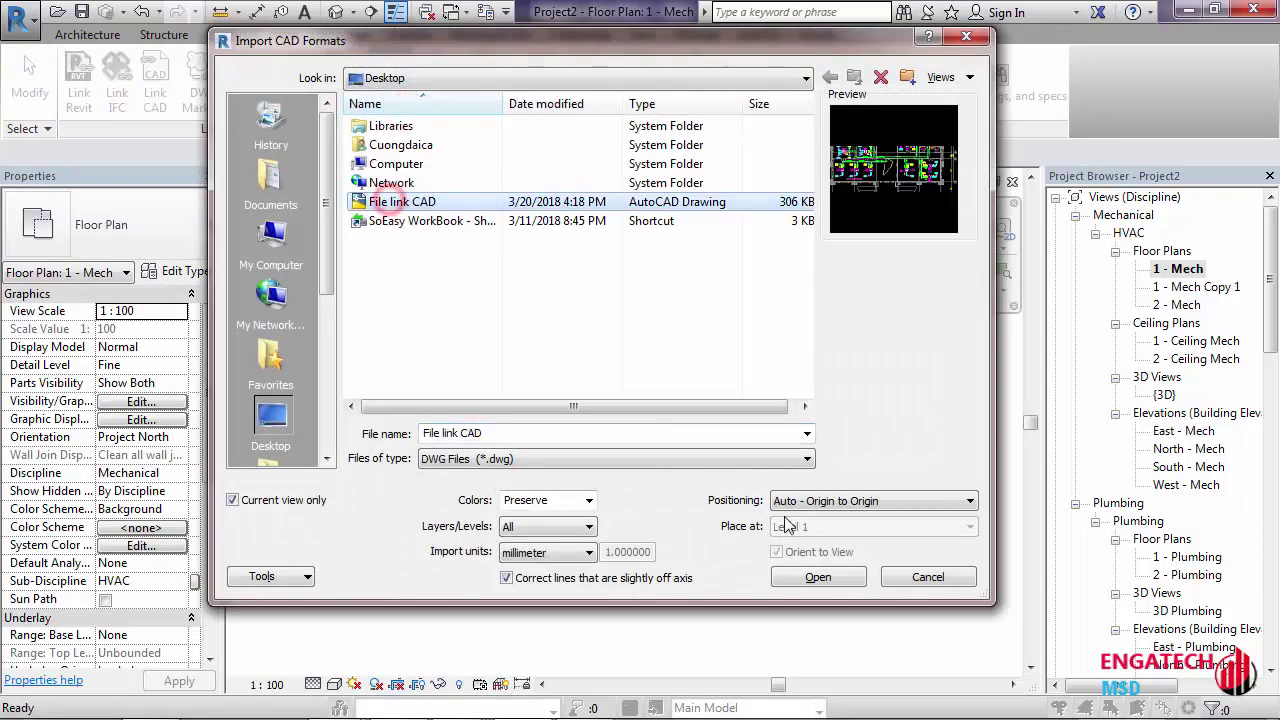
left_click(810, 580)
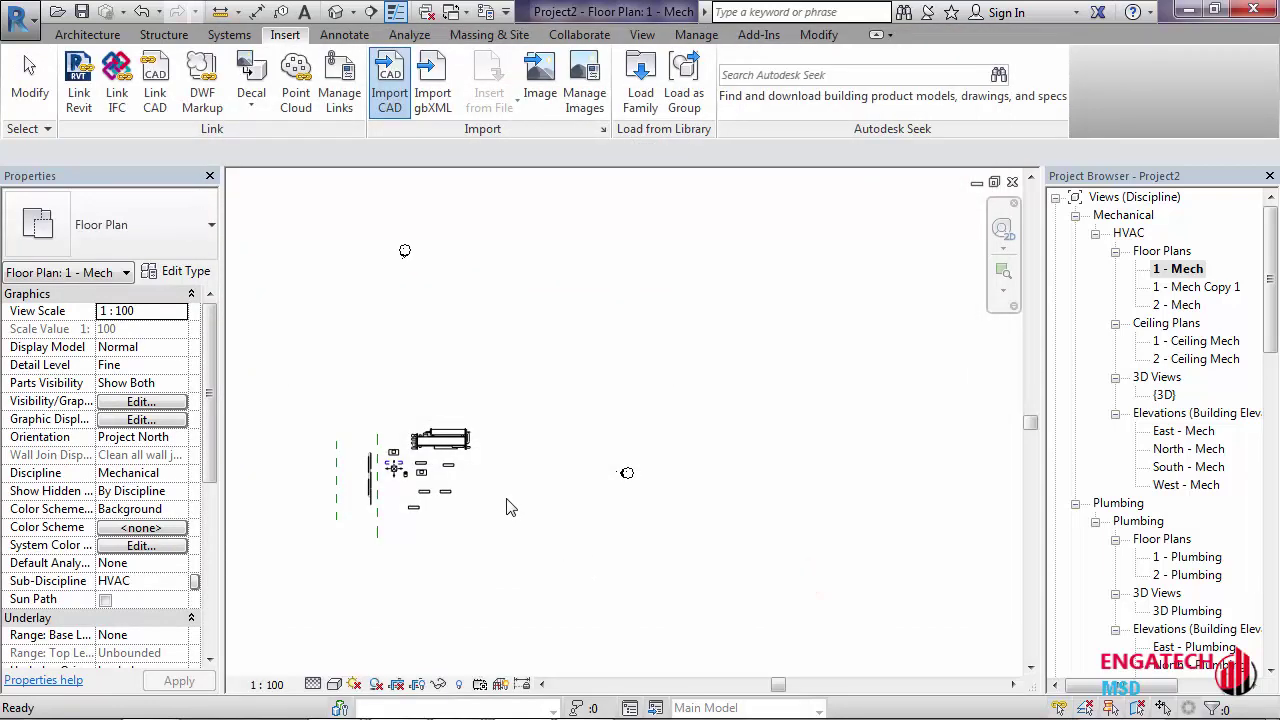
scroll(525, 430, "up", 4)
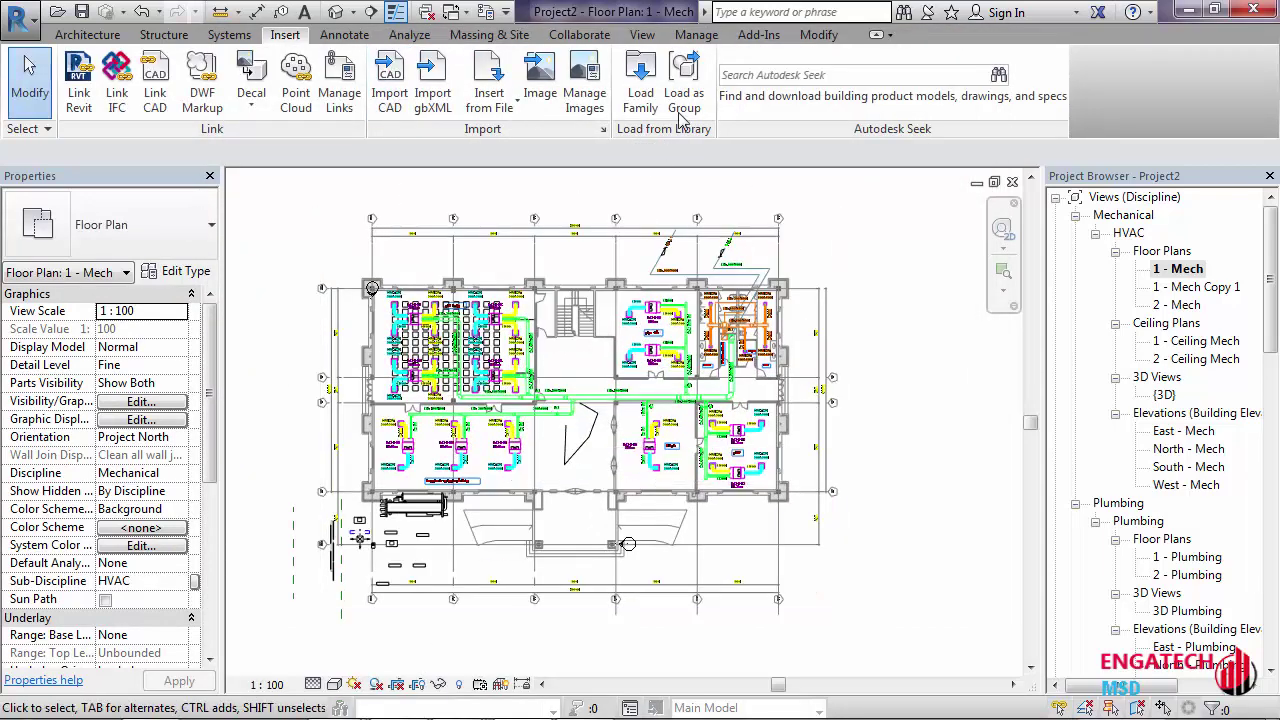
left_click(698, 35)
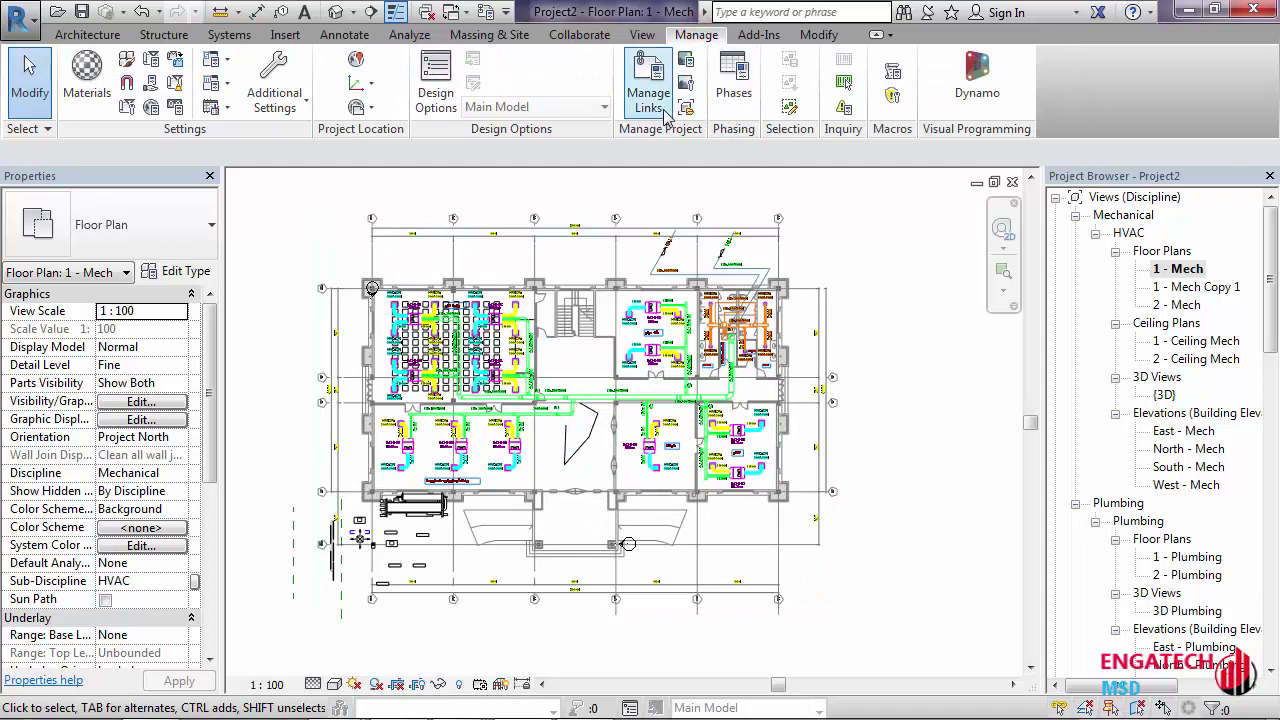
left_click(652, 95)
left_click(410, 92)
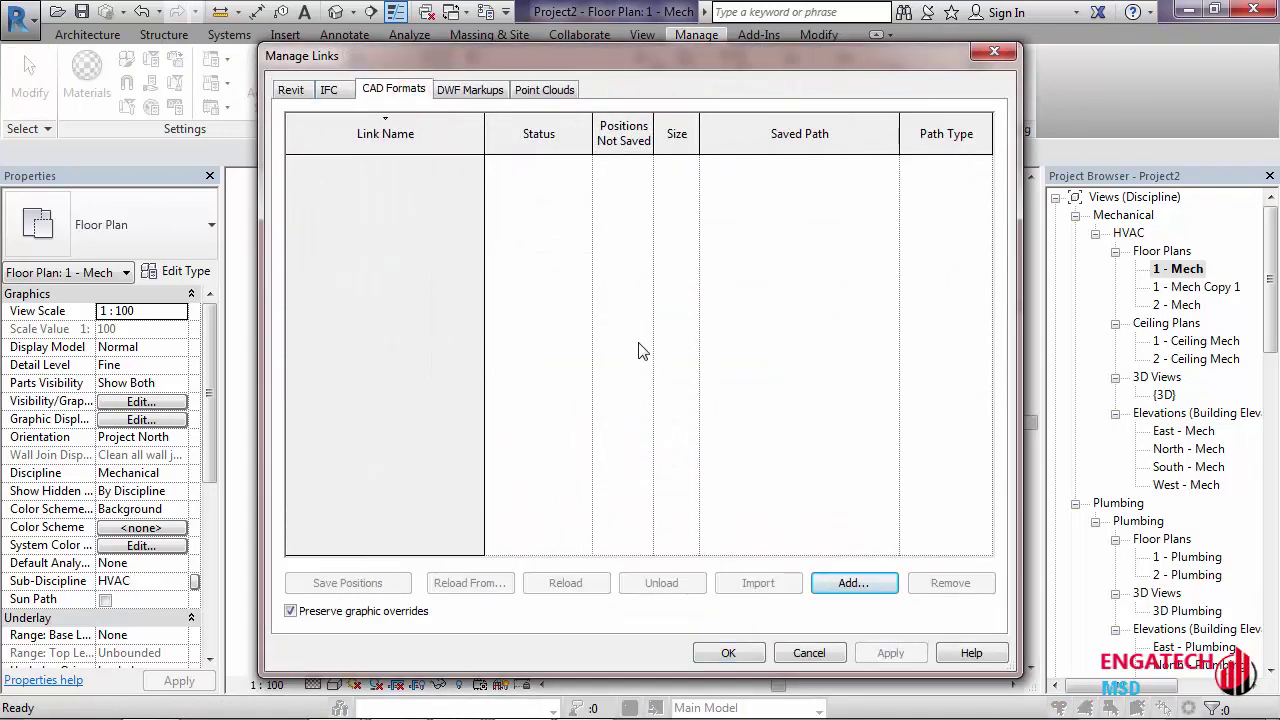
key("Escape")
left_click(718, 312)
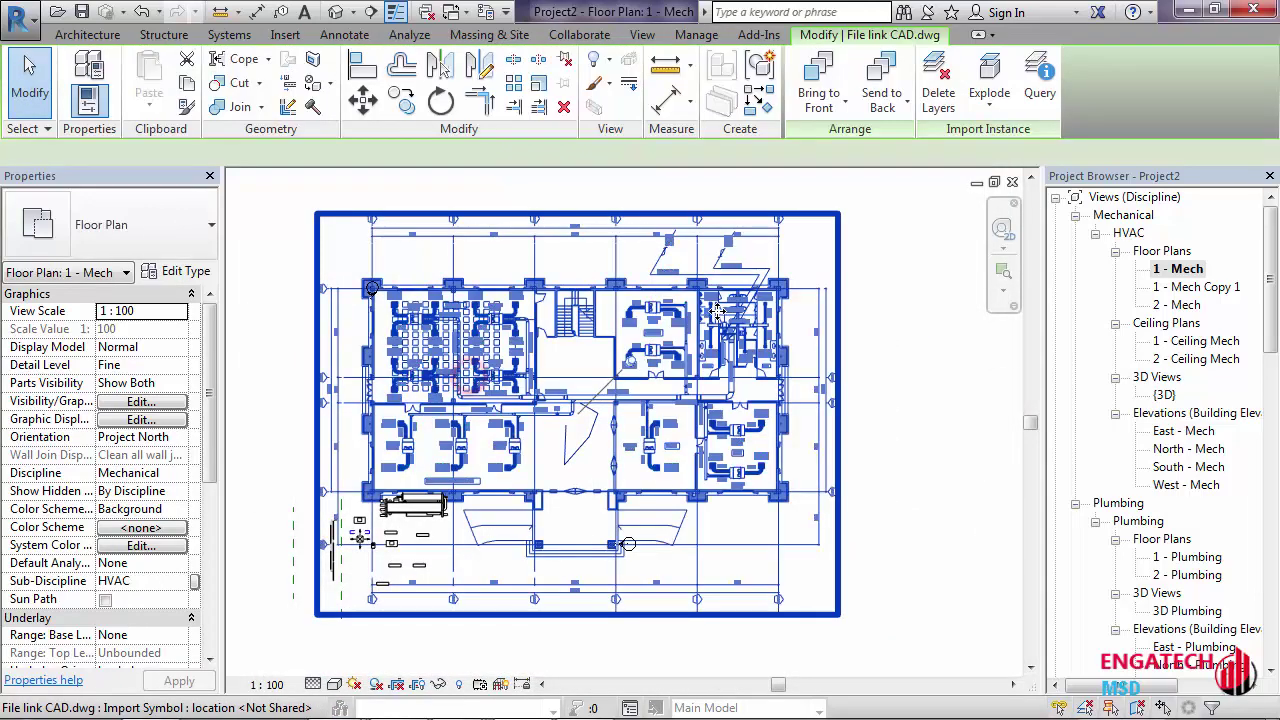
left_click(540, 420)
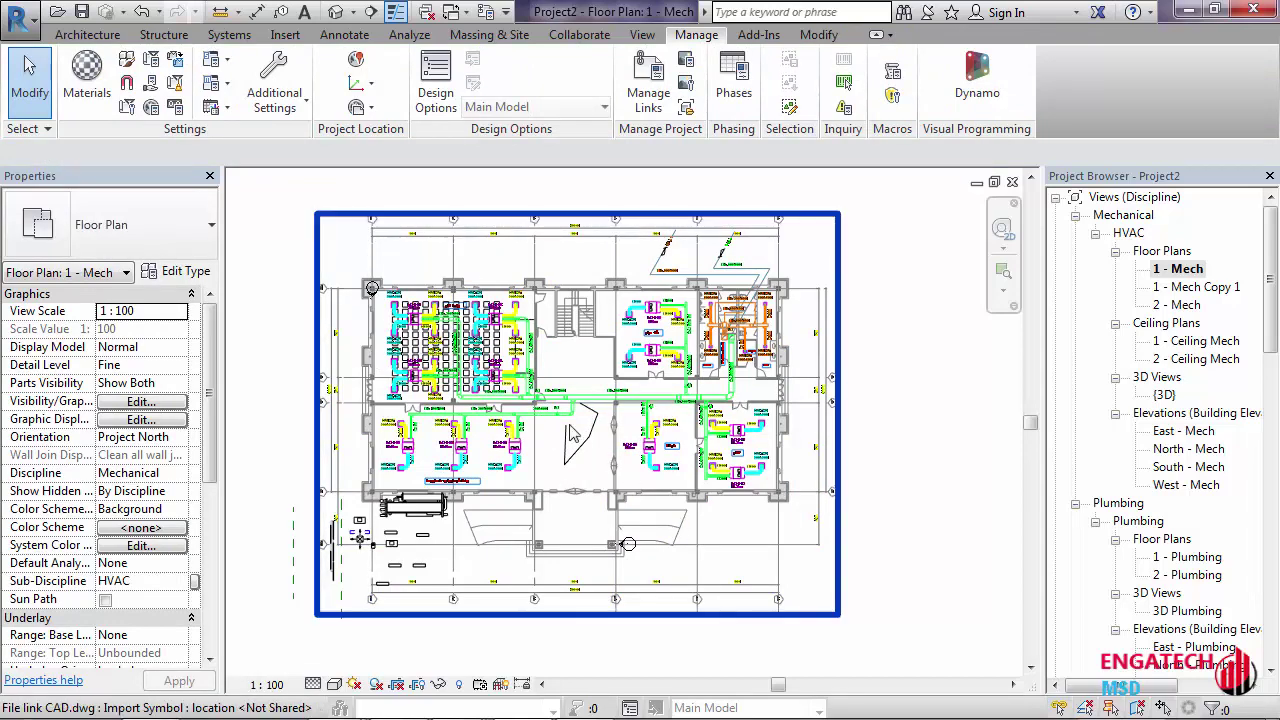
middle_click_drag(708, 368, 784, 328)
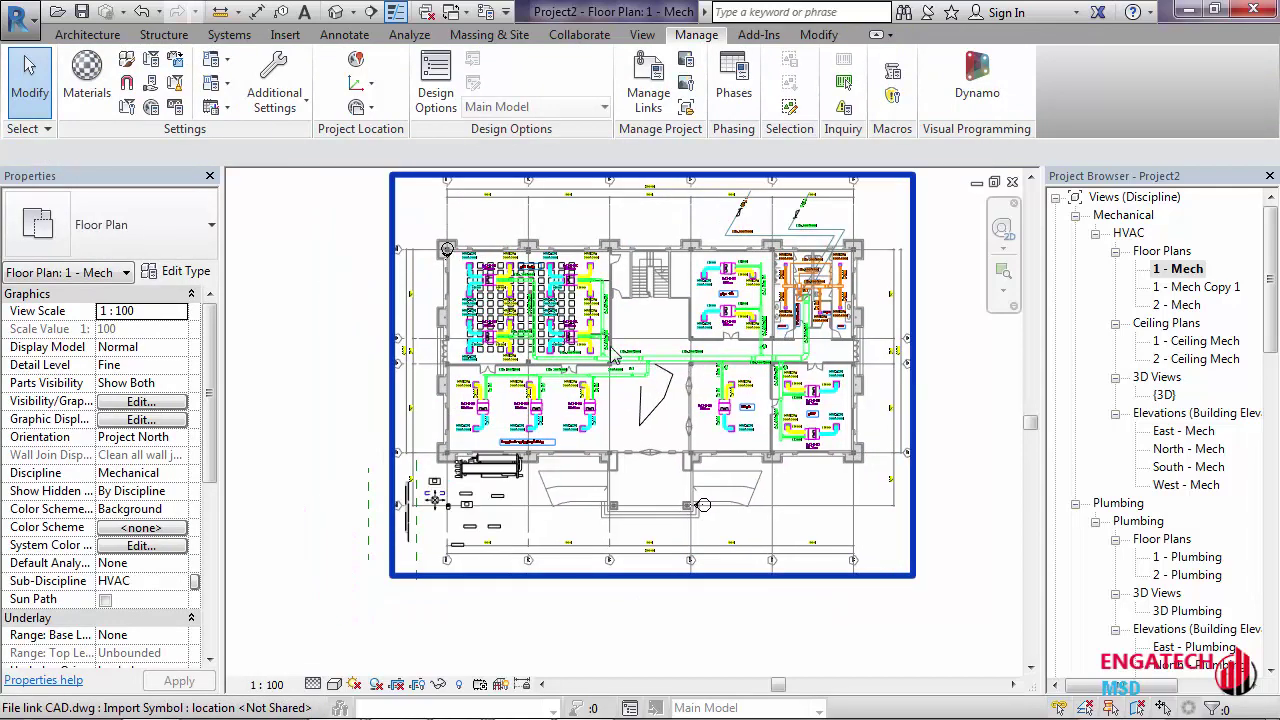
left_click(249, 37)
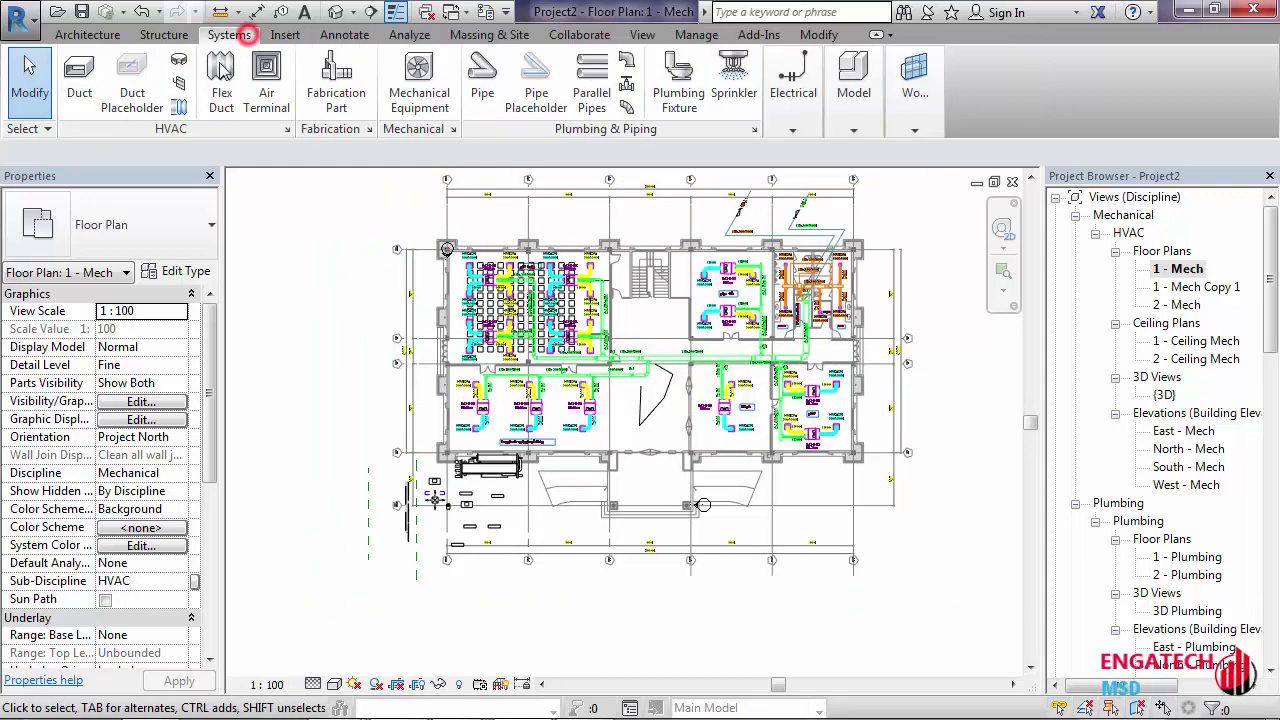
left_click(695, 37)
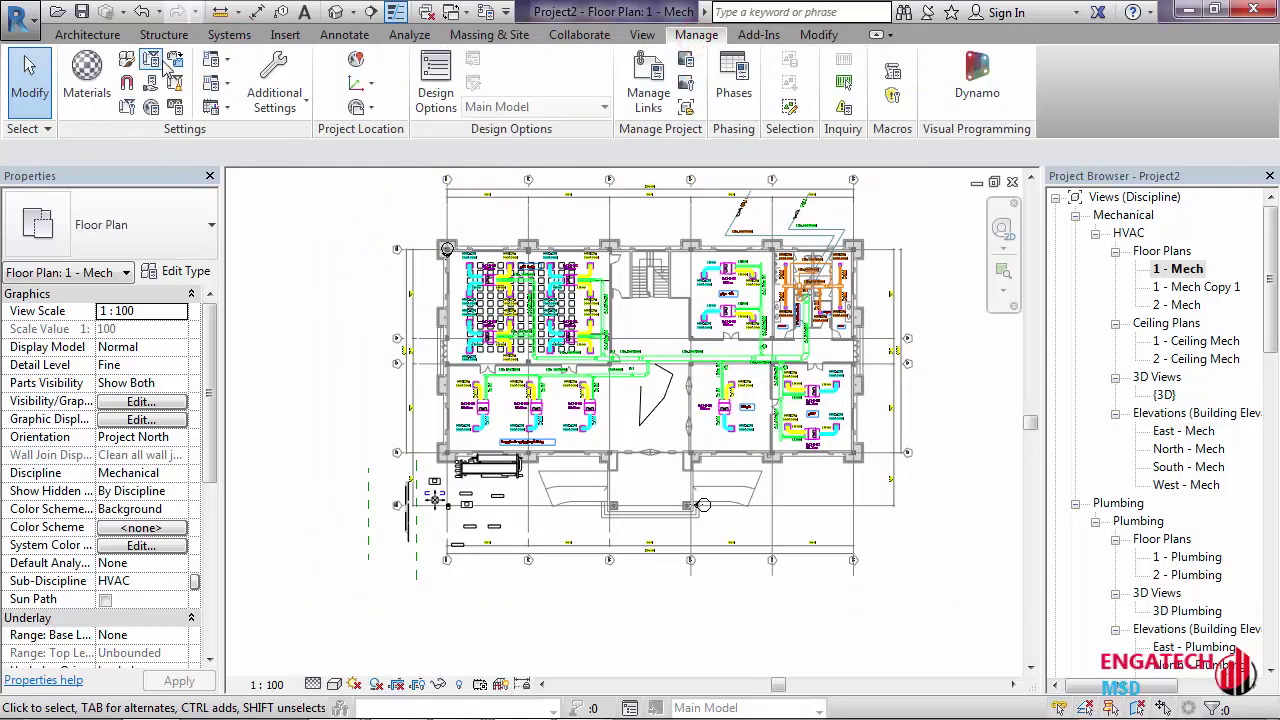
left_click(235, 36)
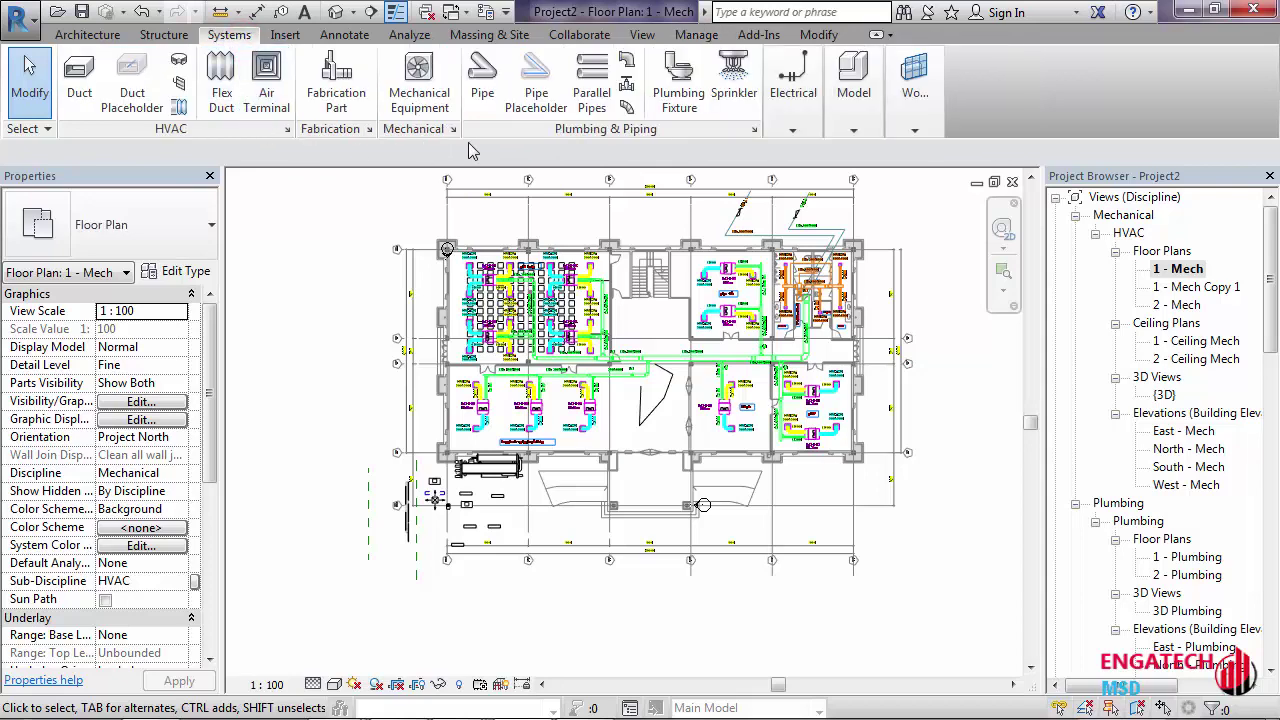
left_click(740, 343)
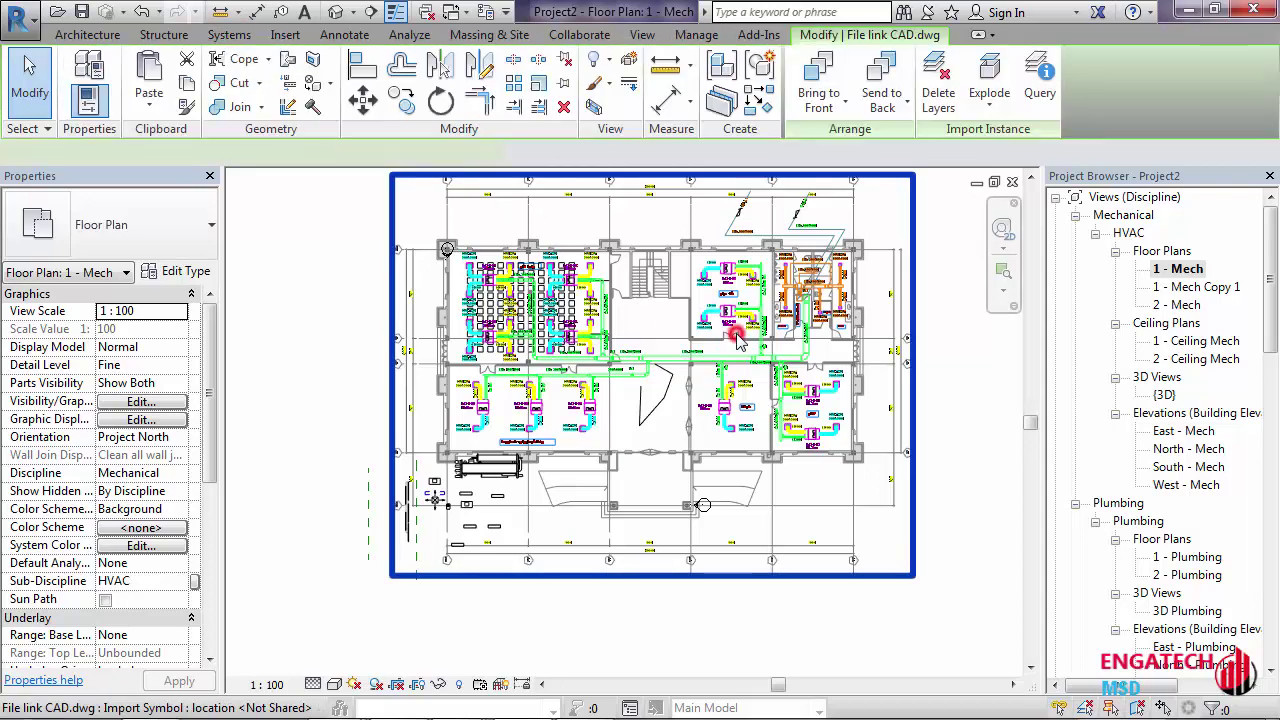
key("Escape")
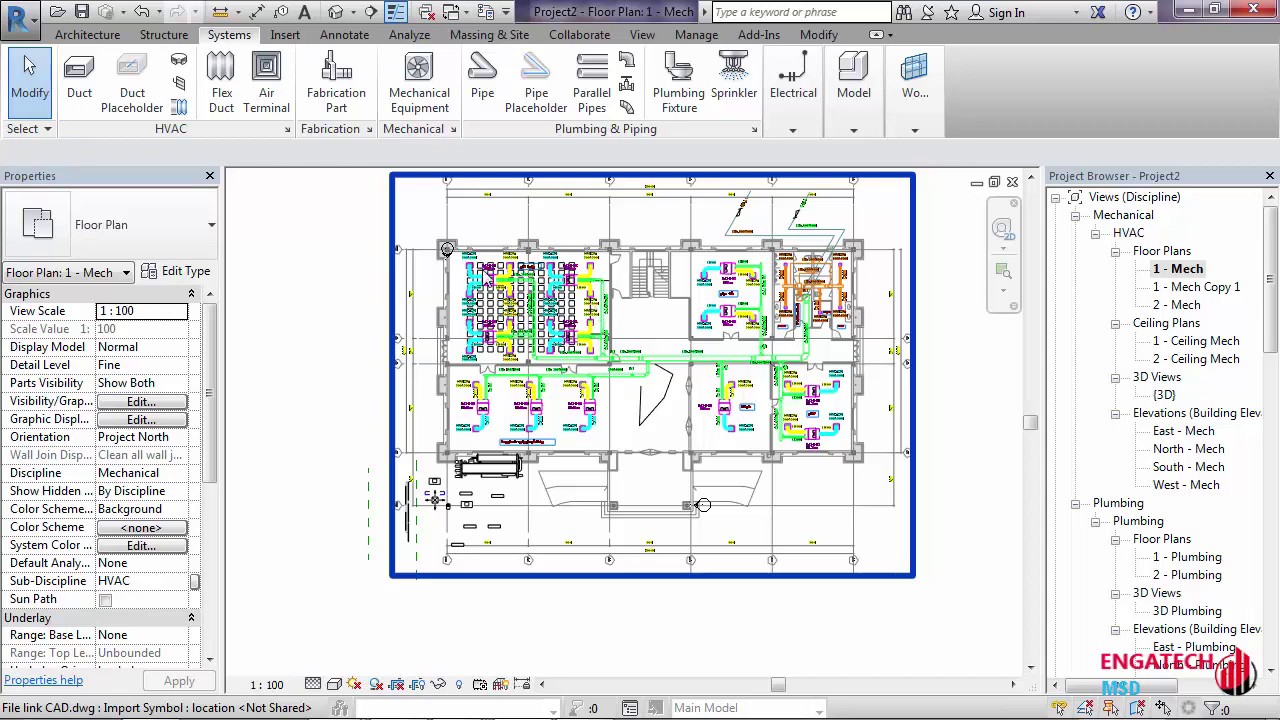
scroll(513, 302, "up", 1)
scroll(513, 302, "up", 1)
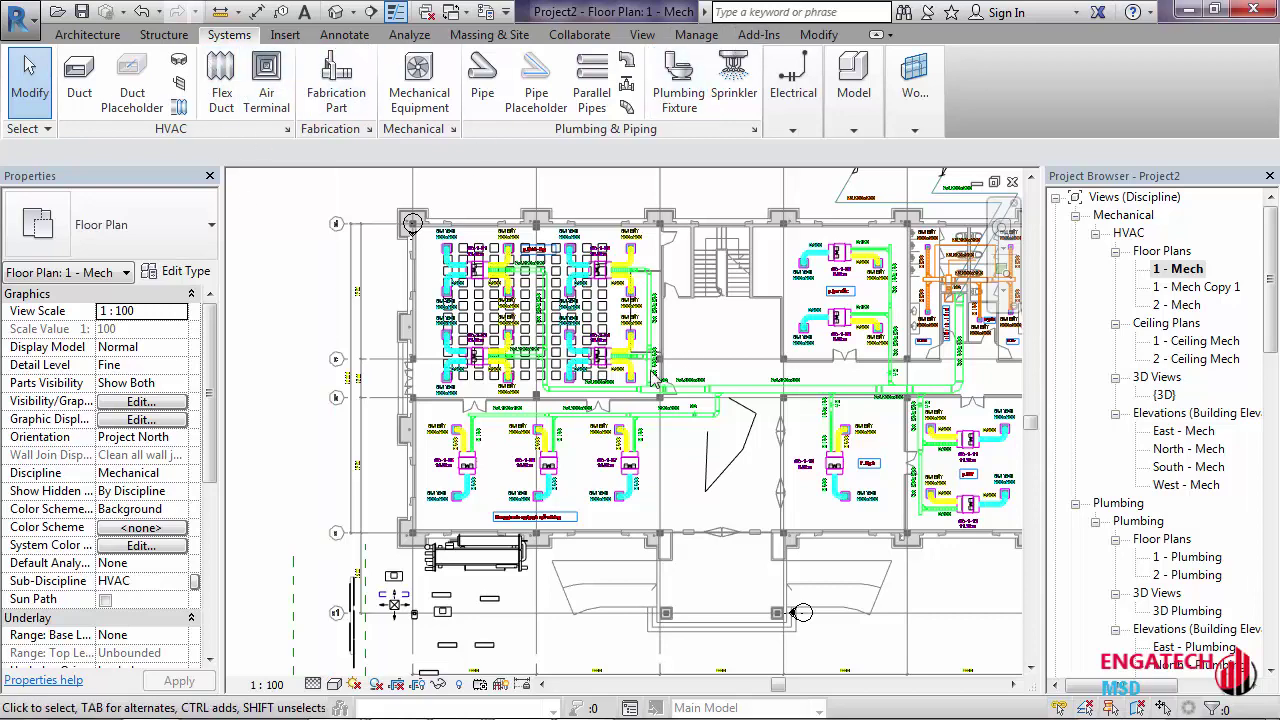
scroll(538, 437, "down", 2)
scroll(538, 437, "down", 2)
Window-select all 23 elements across the imported floor plan, redoing the selection once, then zoom in
scroll(538, 437, "down", 1)
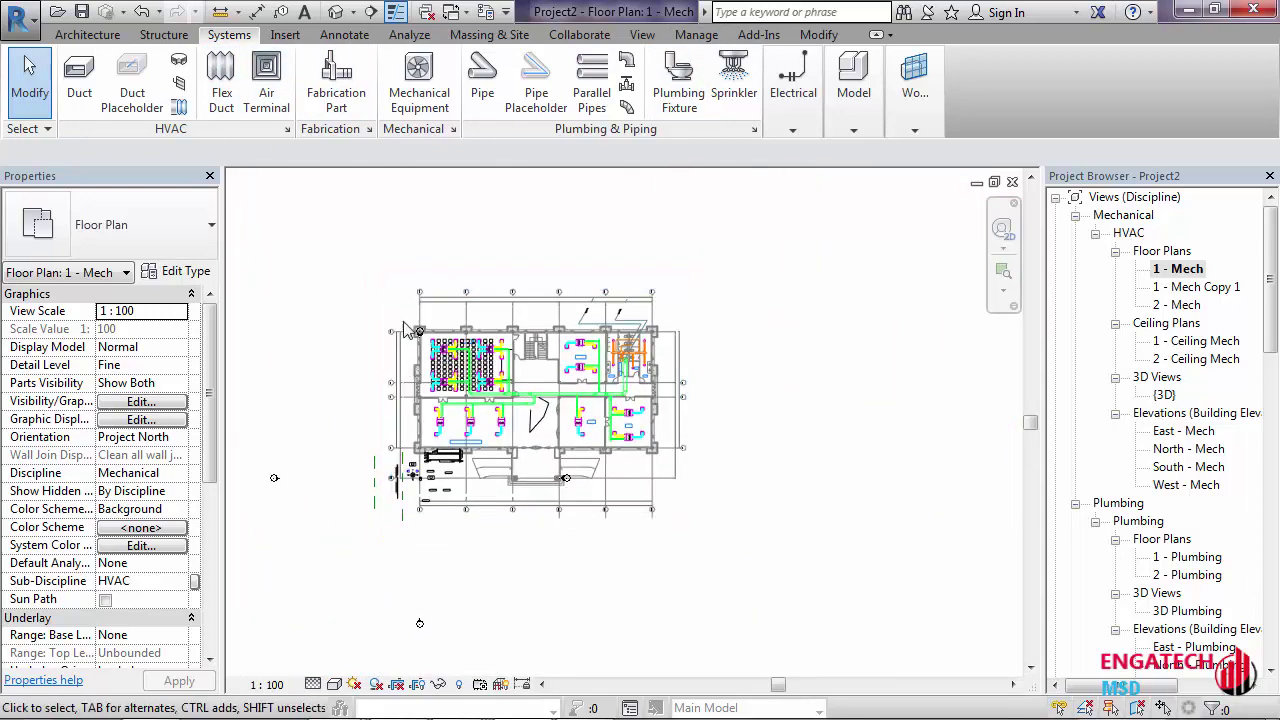
mouse_move(340, 257)
left_mouse_down()
mouse_move(410, 324)
mouse_move(752, 549)
left_mouse_up()
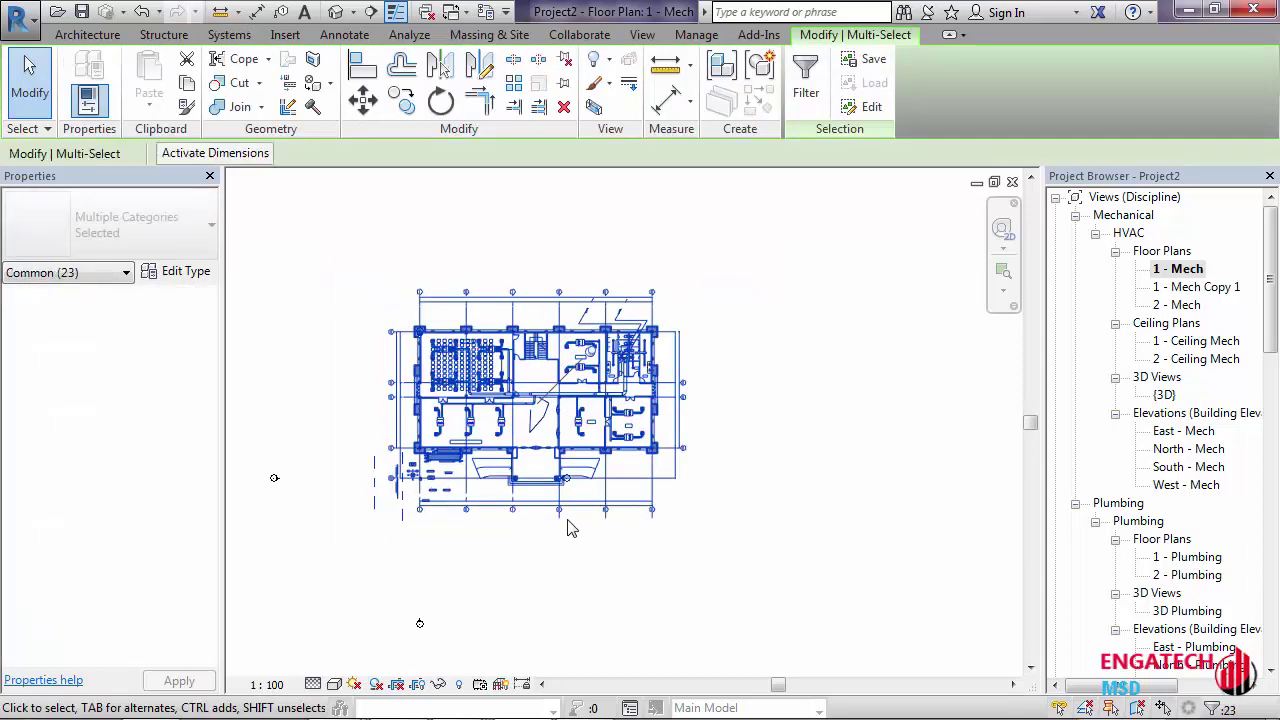
left_click(350, 290)
left_click_drag(337, 269, 742, 553)
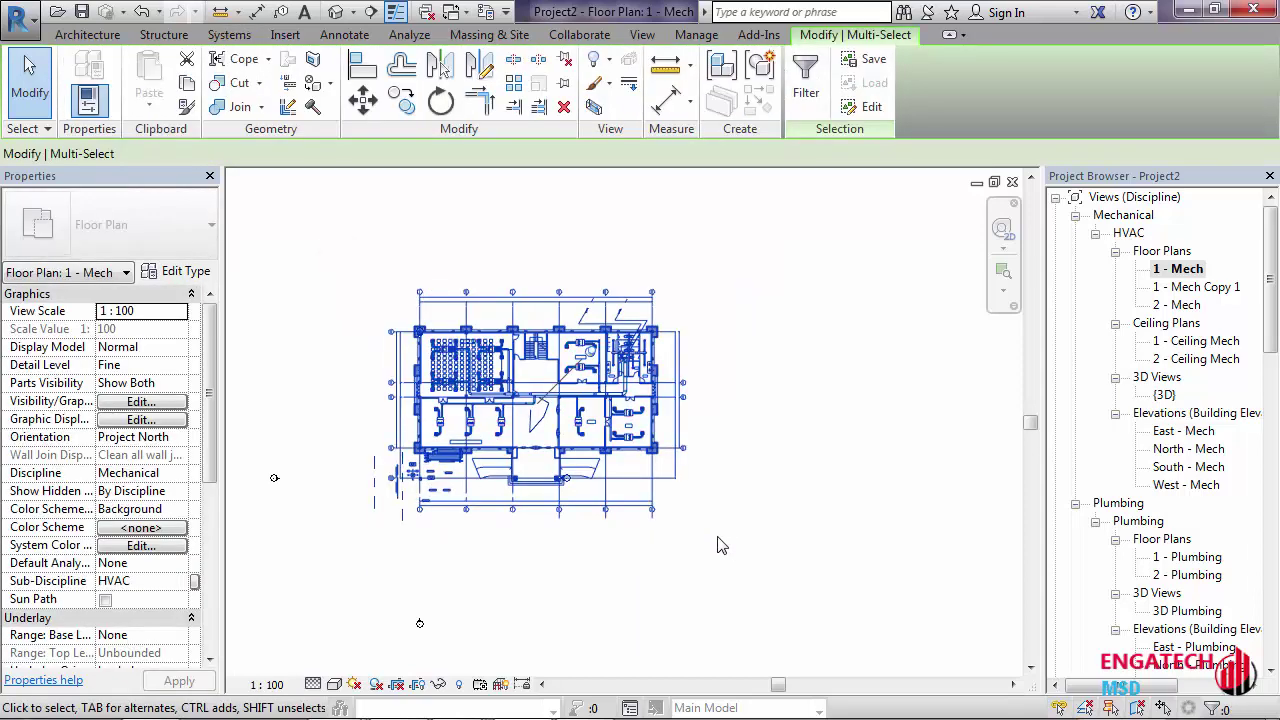
scroll(355, 395, "up", 1)
scroll(352, 386, "up", 1)
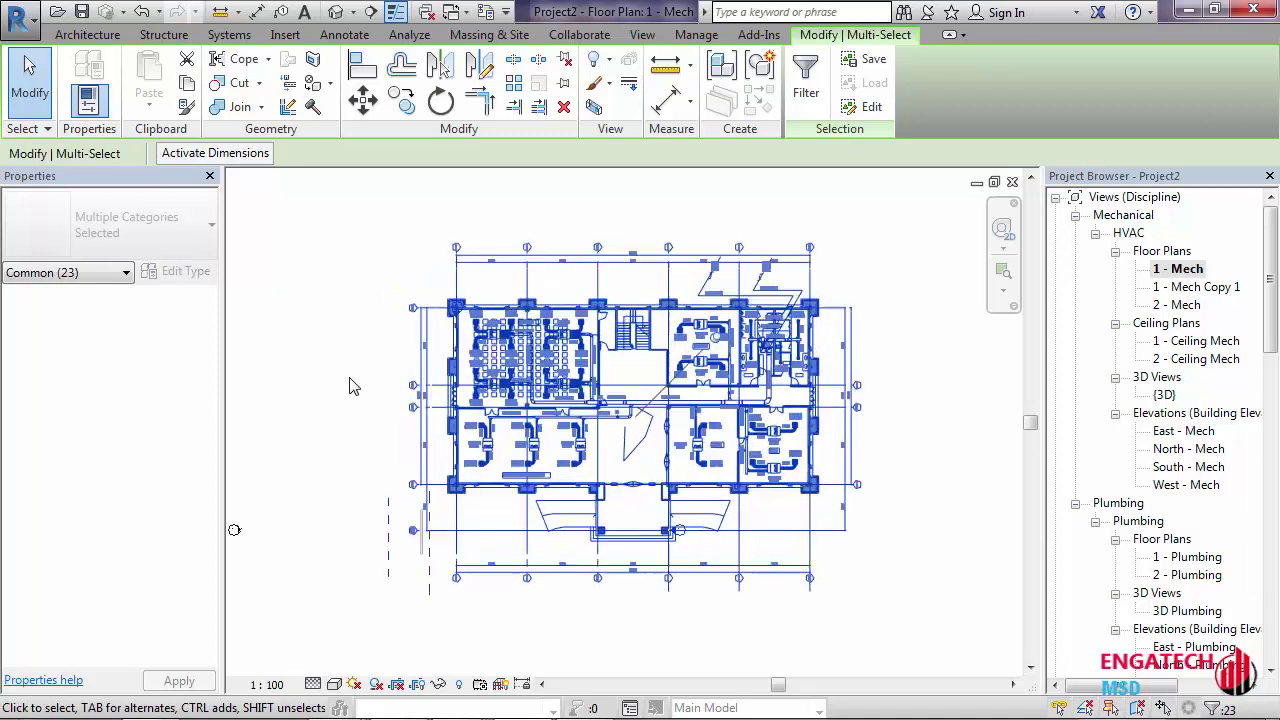